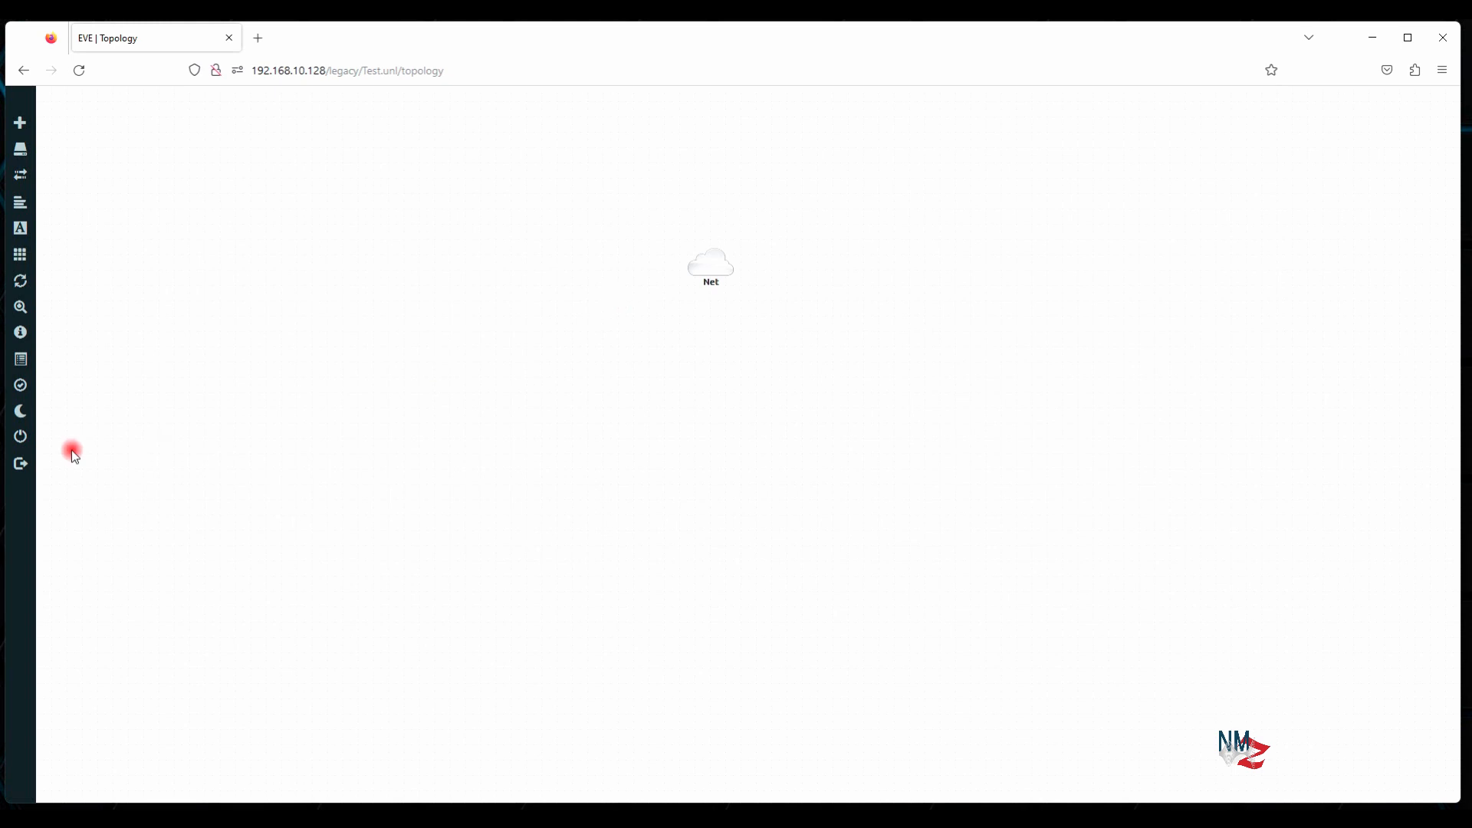
Close the Test lab and reopen Test.unl from the EVE-NG file manager
left_click(52, 438)
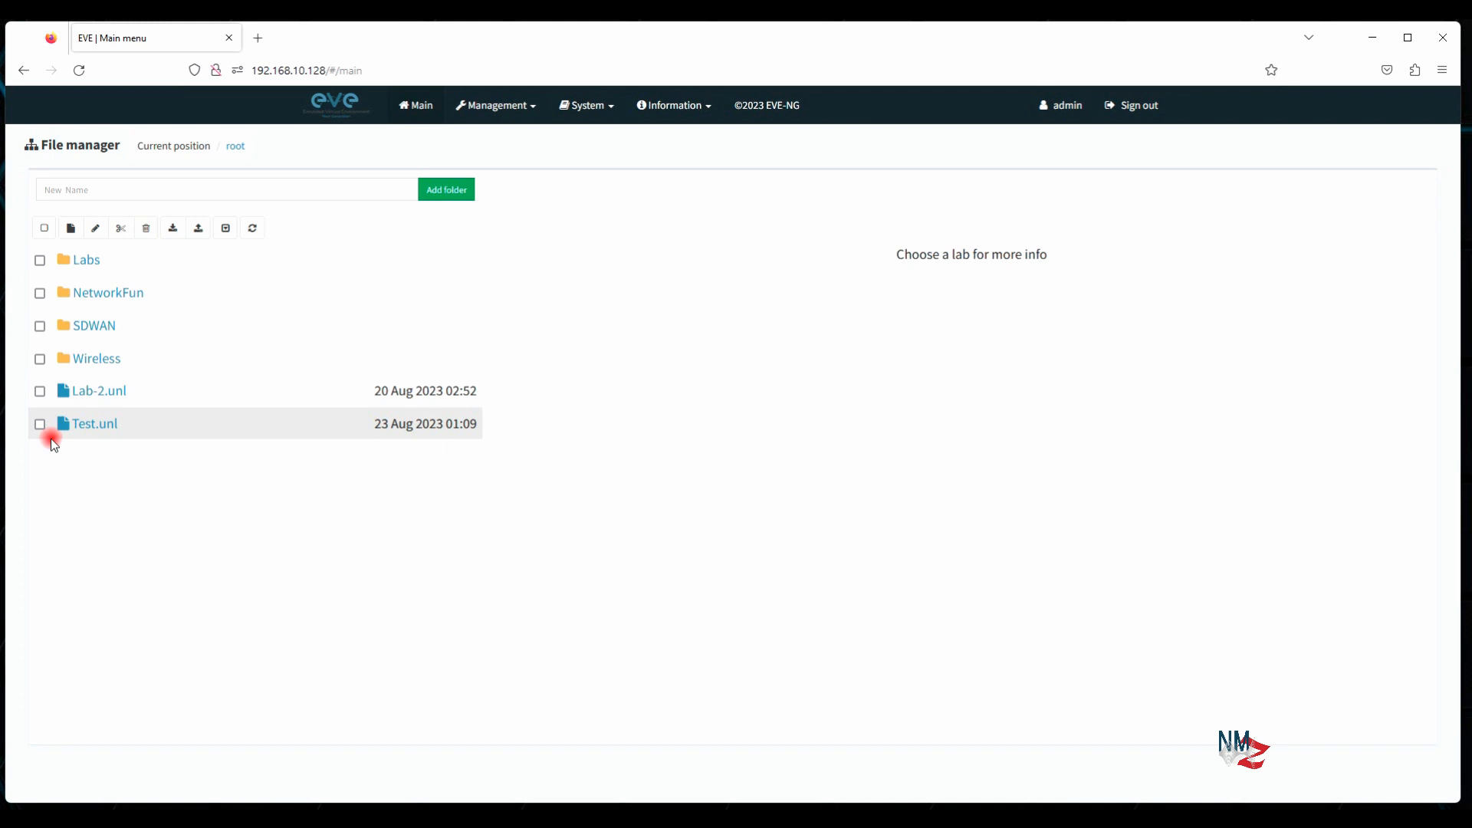
left_click(86, 424)
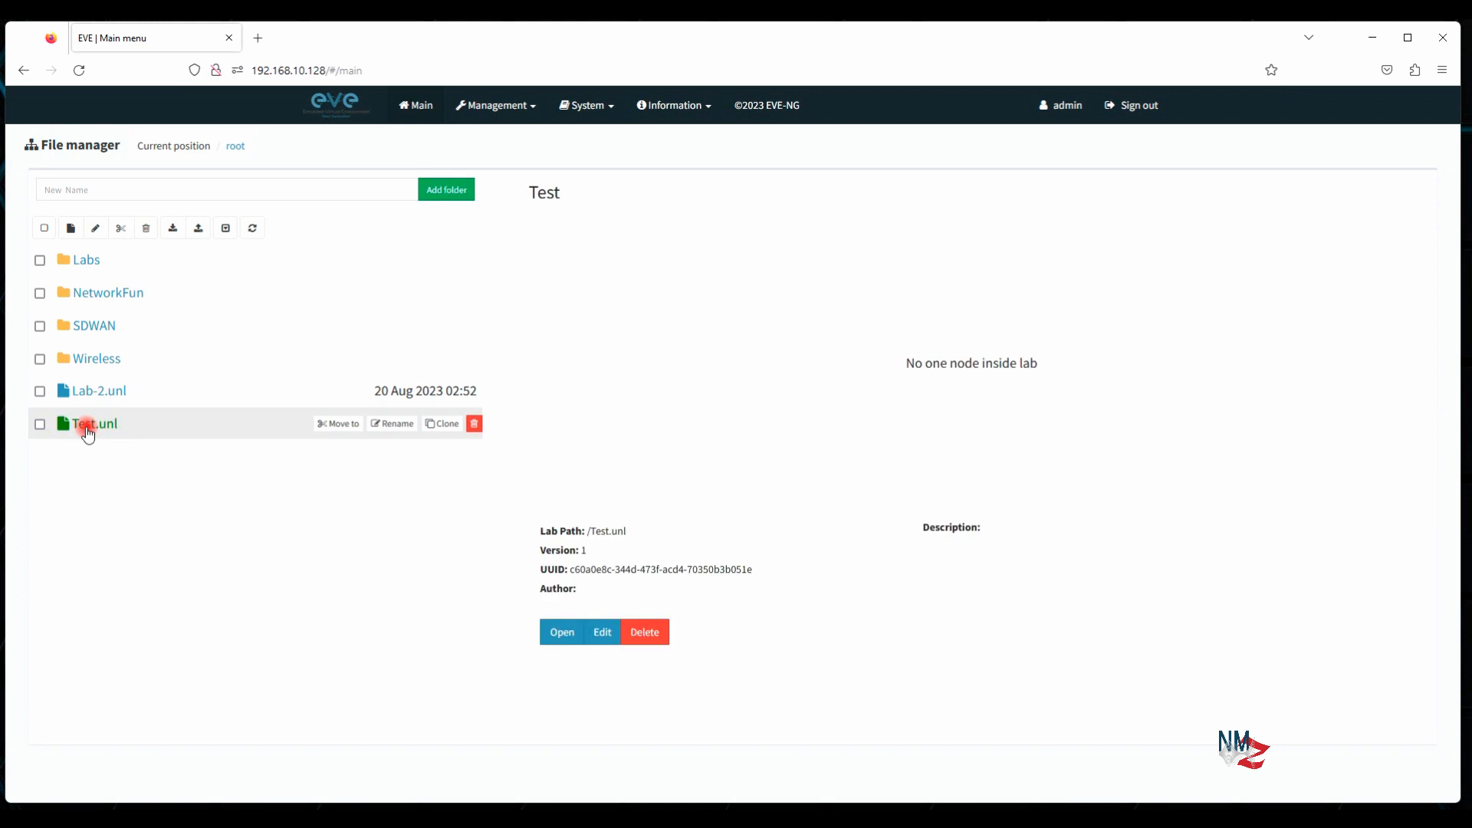
left_click(564, 636)
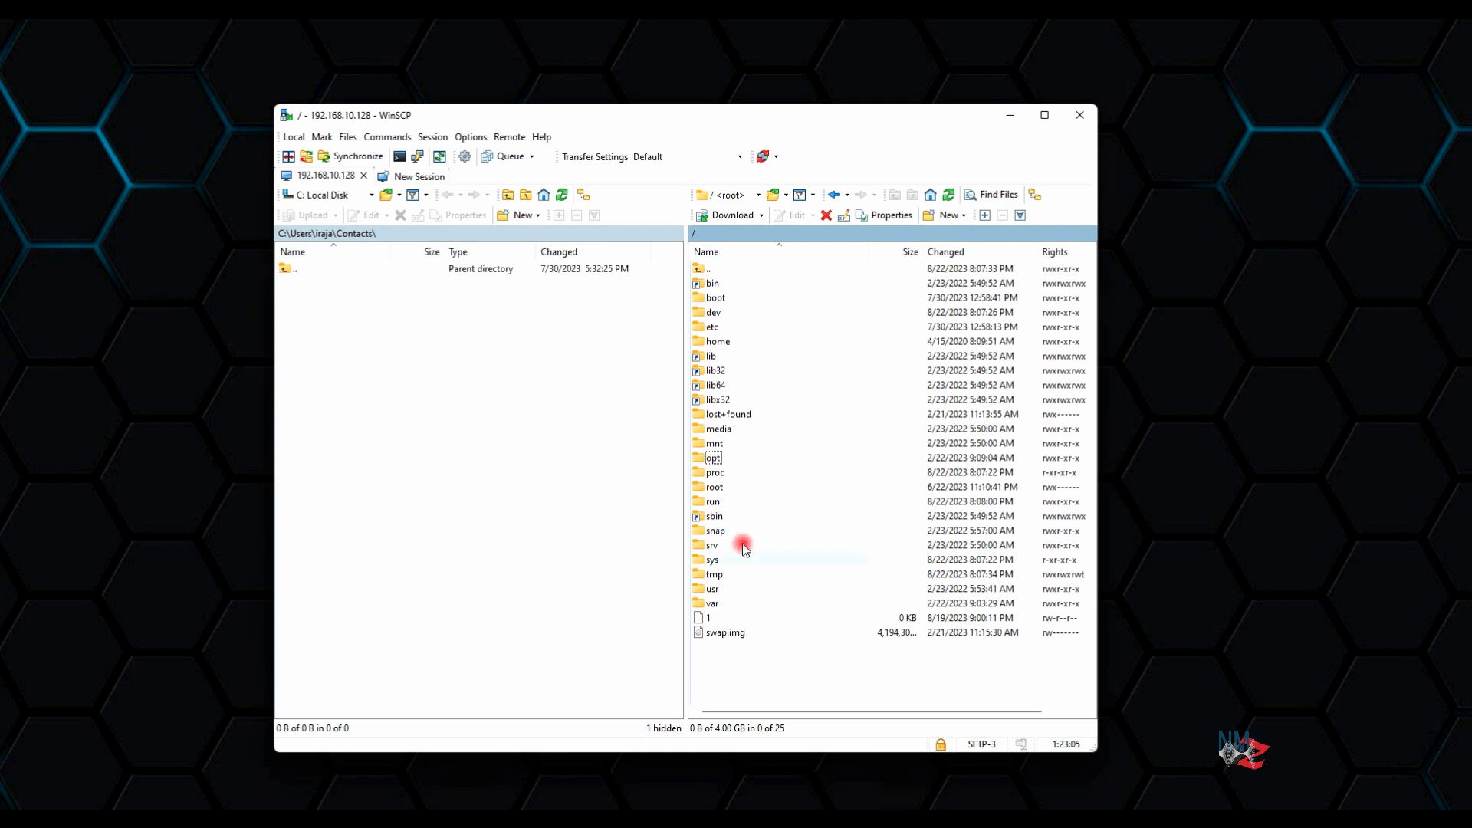
Browse the server to /opt/unetlab/addons/qemu in WinSCP
double_click(709, 458)
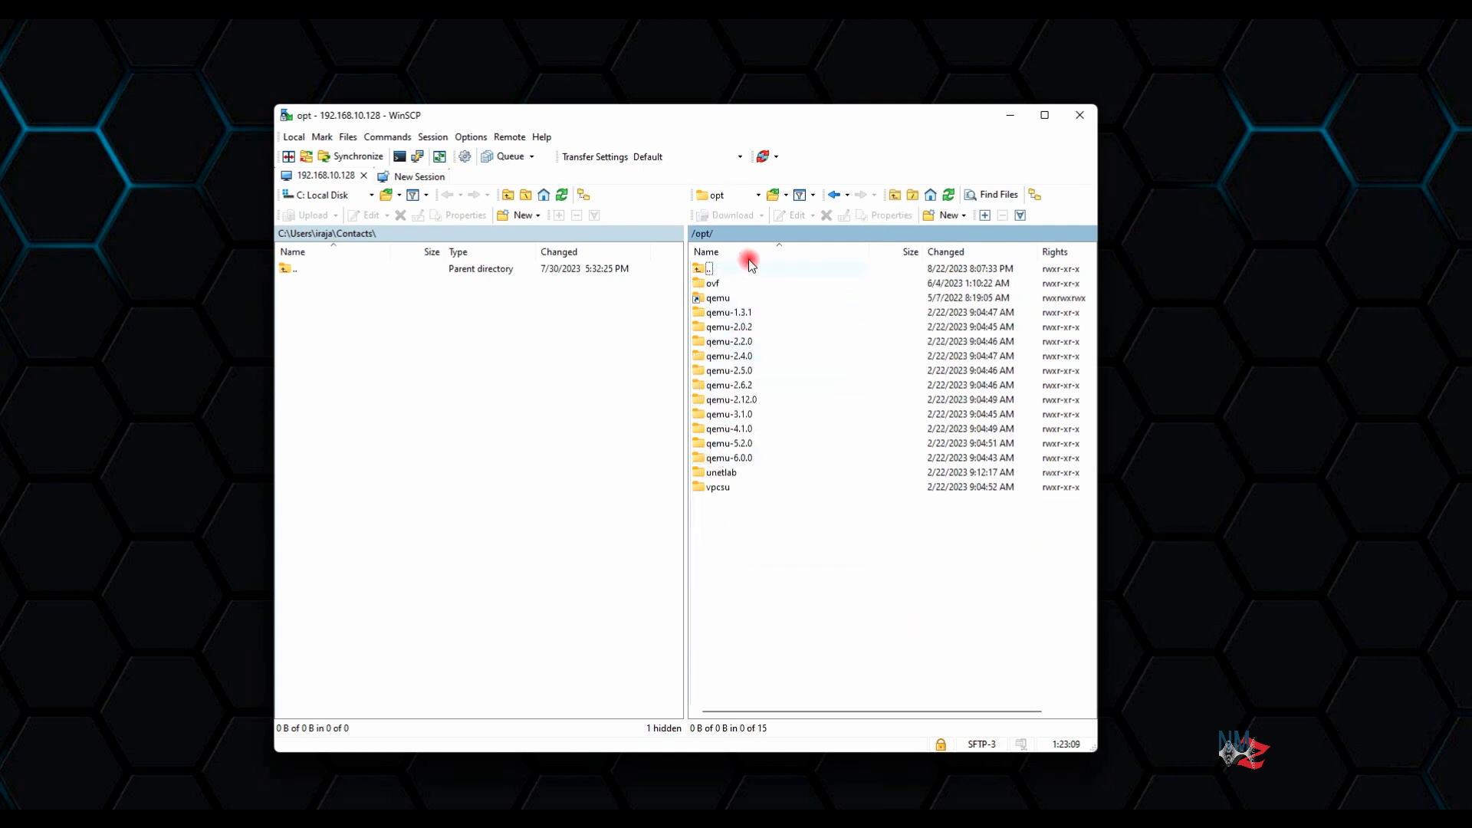
double_click(721, 473)
double_click(721, 284)
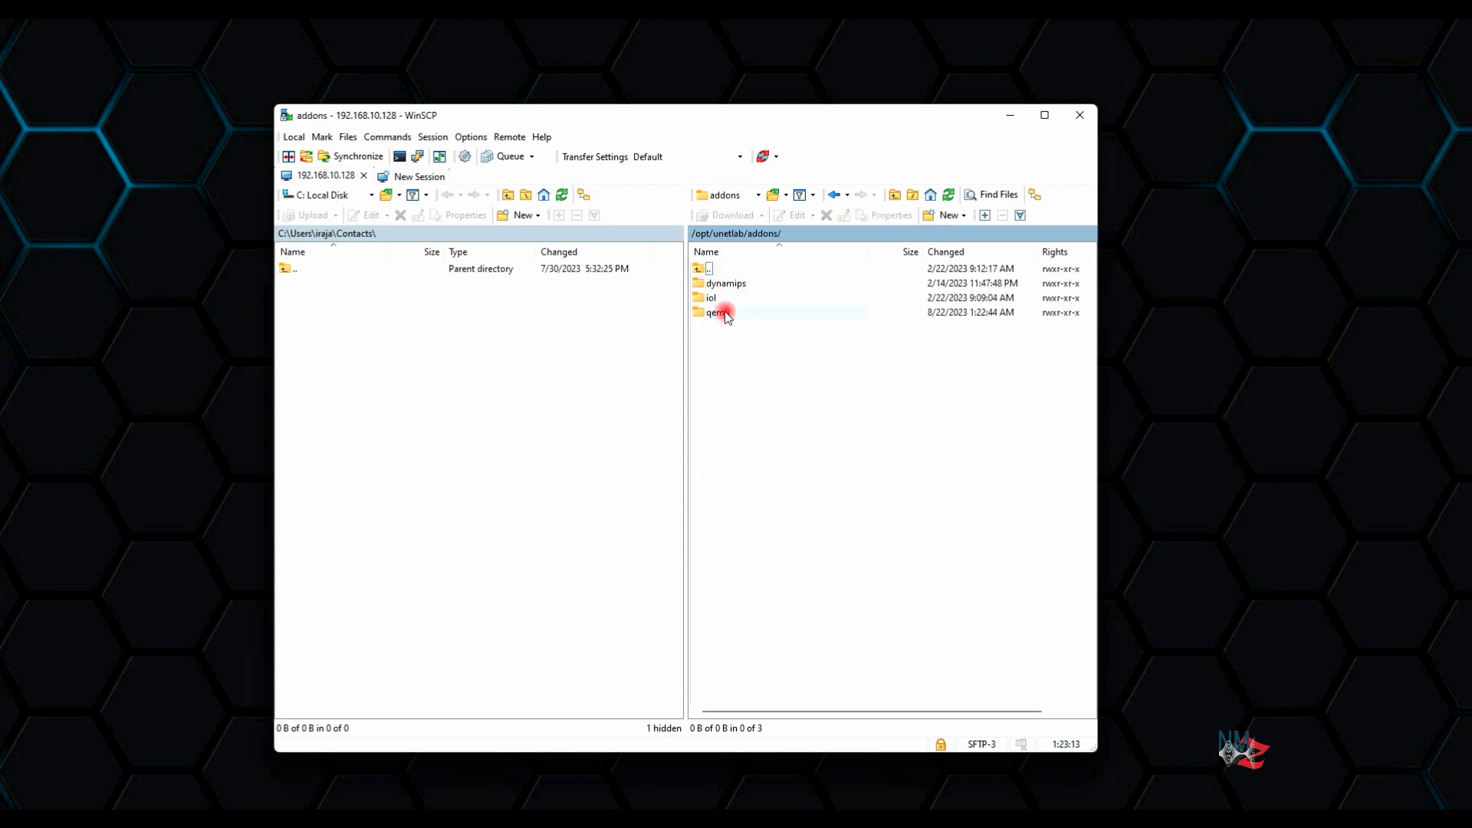
double_click(716, 313)
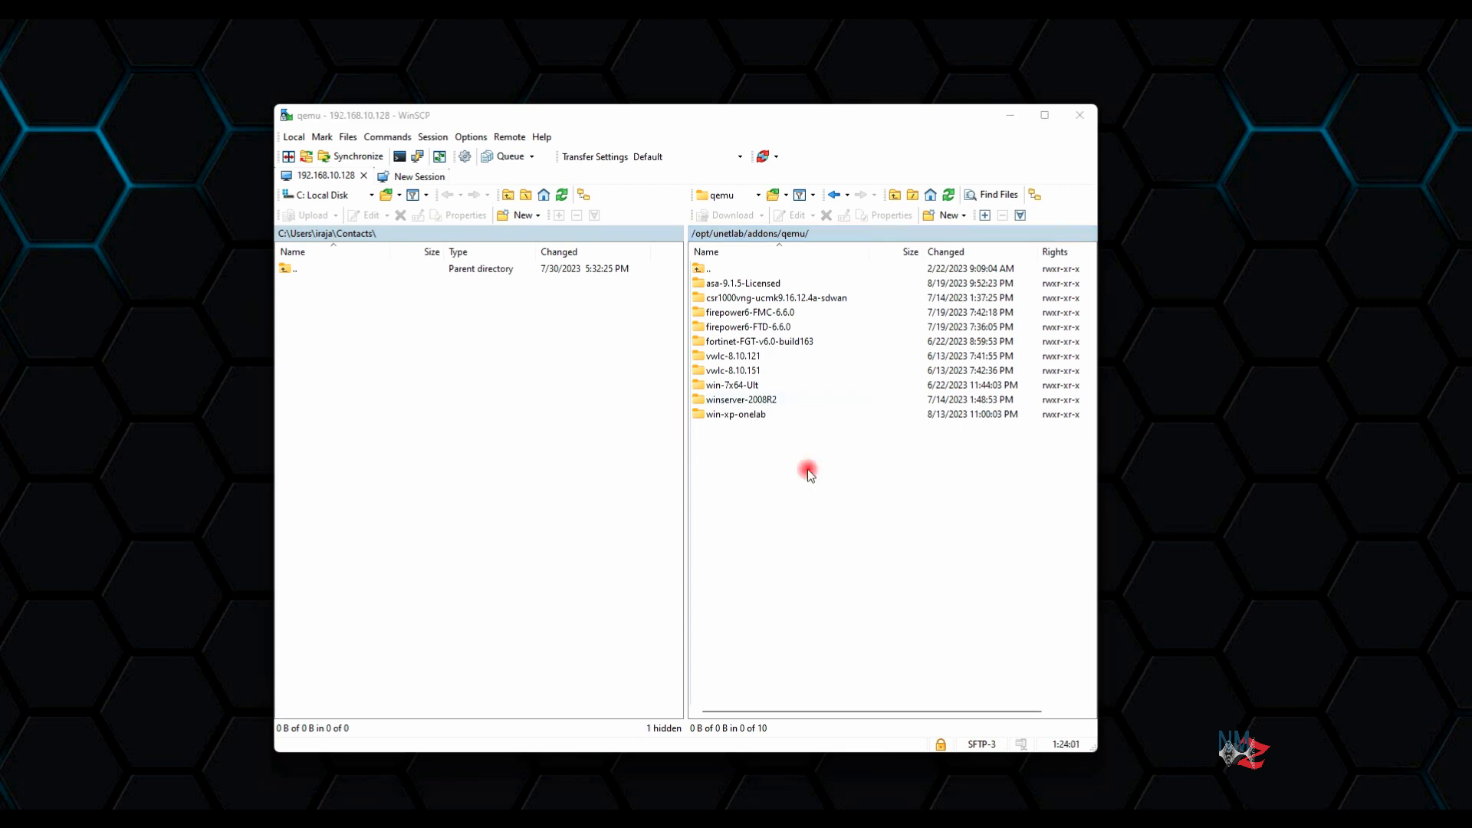
Create a new directory named win-10x64-Pro there and open it
right_click(738, 464)
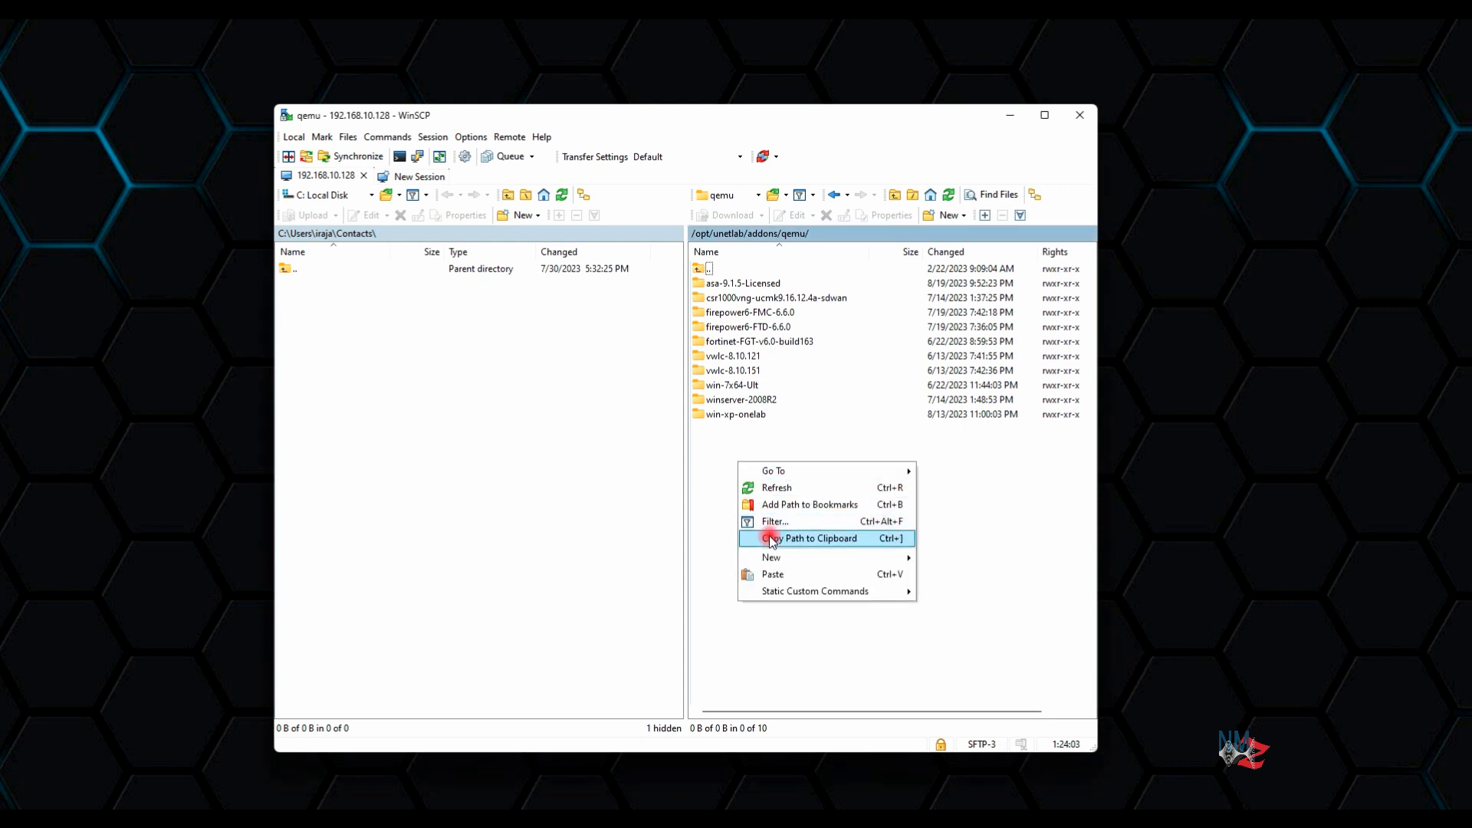
mouse_move(894, 560)
left_click(962, 575)
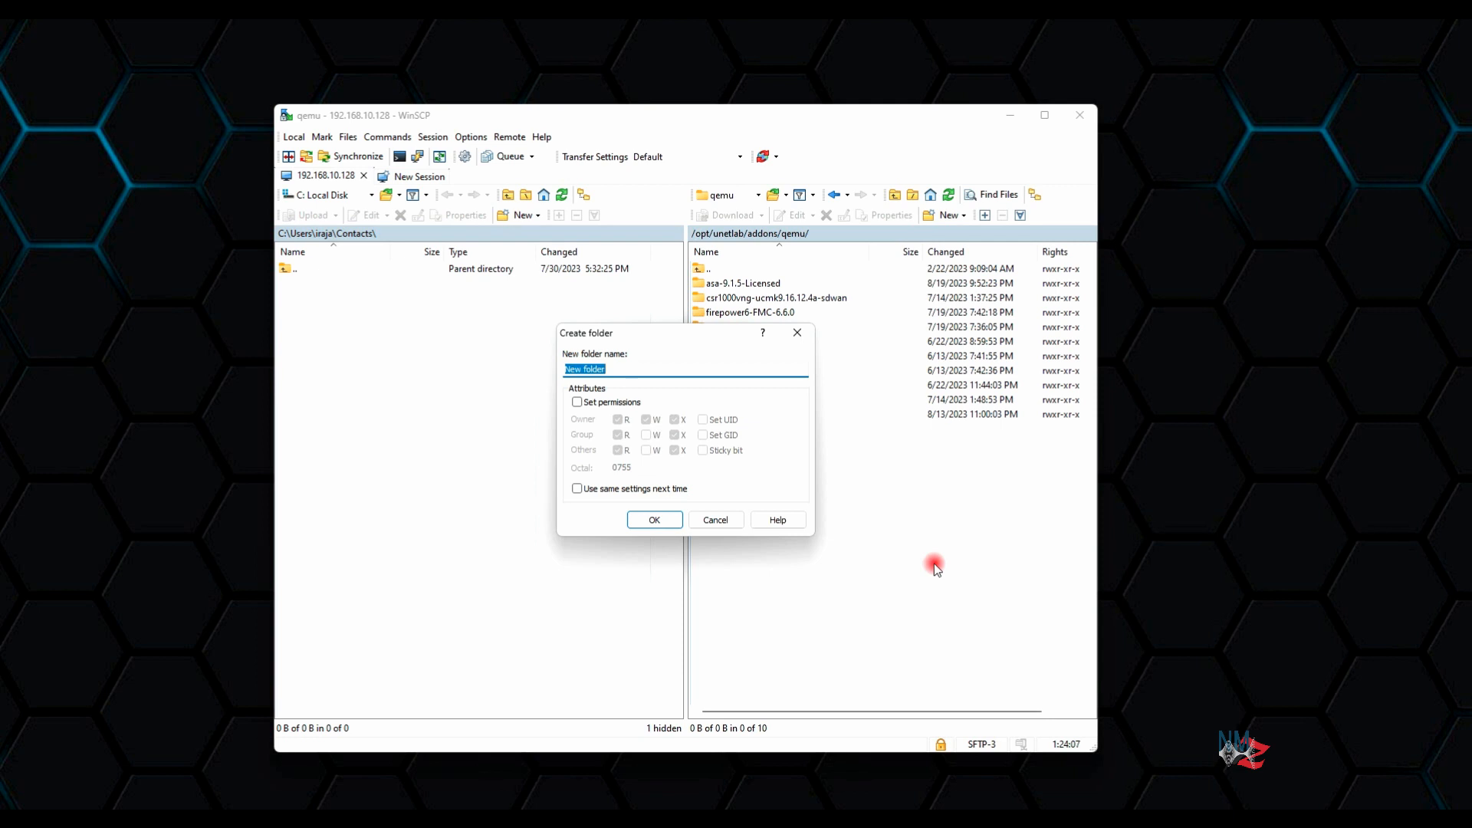
type("win")
type("-1-")
type("0x64")
type("-Pro")
left_click(656, 520)
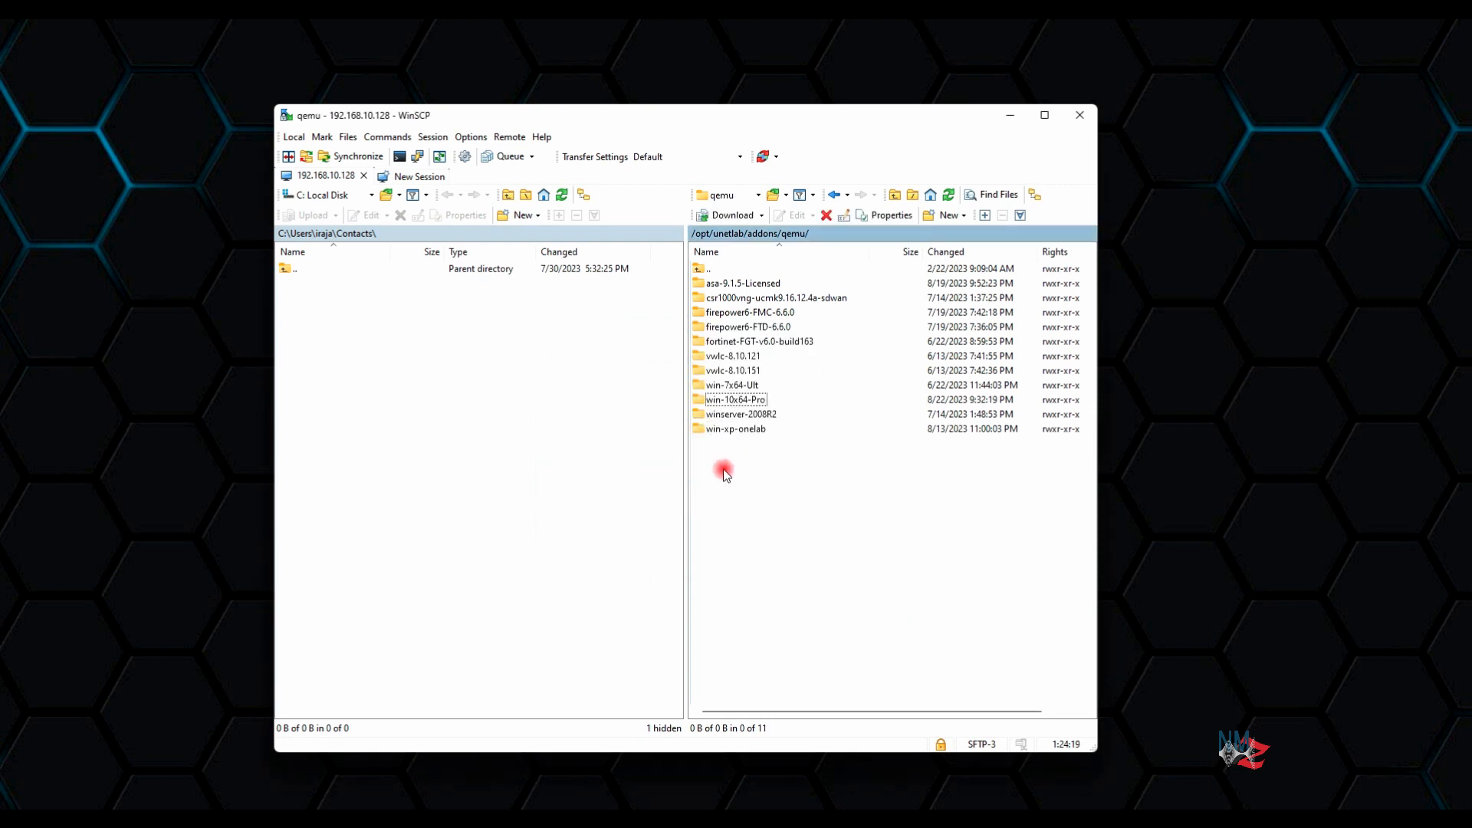
double_click(740, 401)
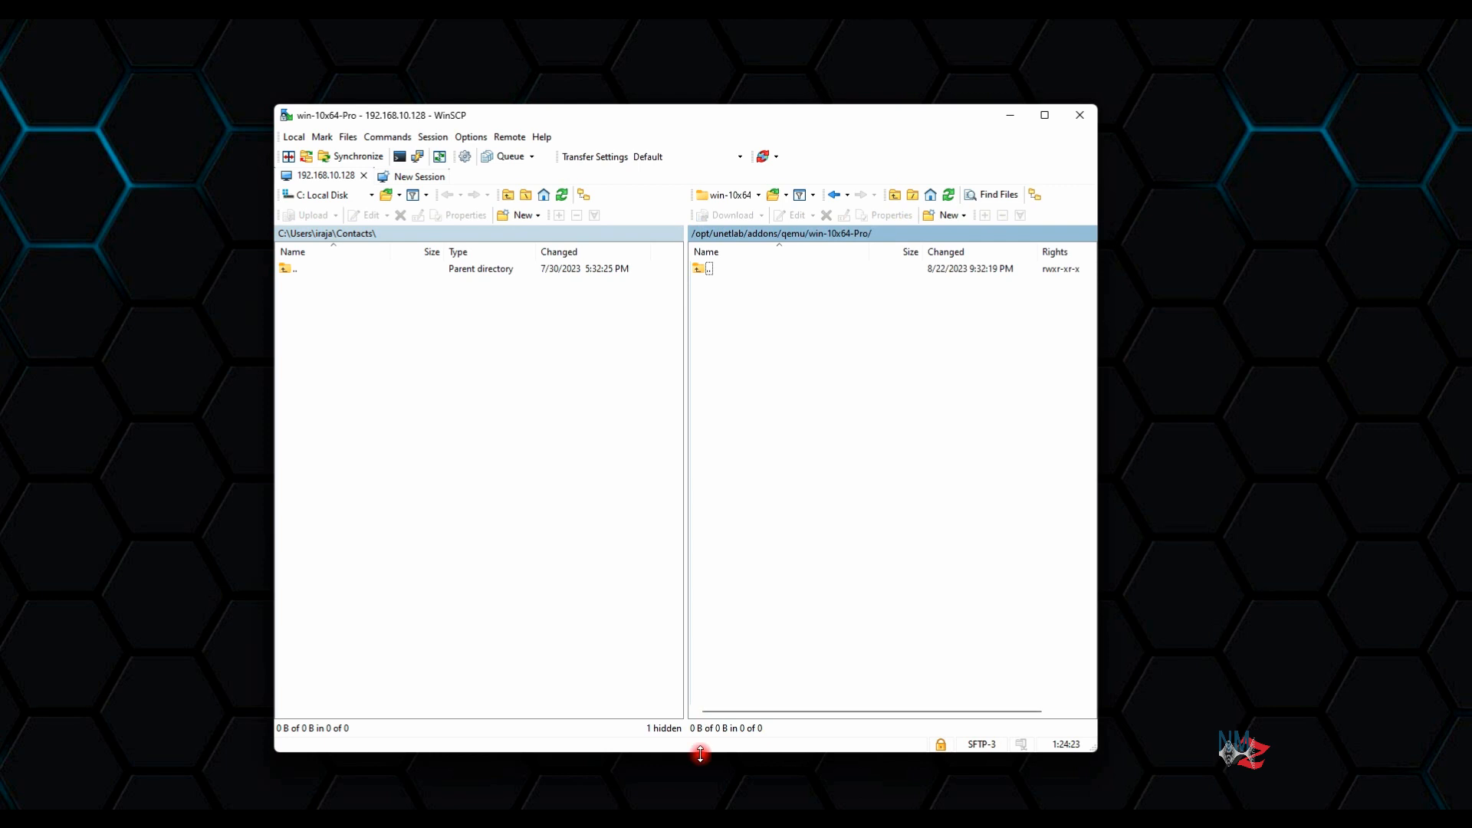
Upload Win10_22H2_English_x64.iso (about 5.69 GB) from the local Win10 folder into win-10x64-Pro
key("alt+Tab")
left_click_drag(453, 198, 762, 208)
left_click(374, 345)
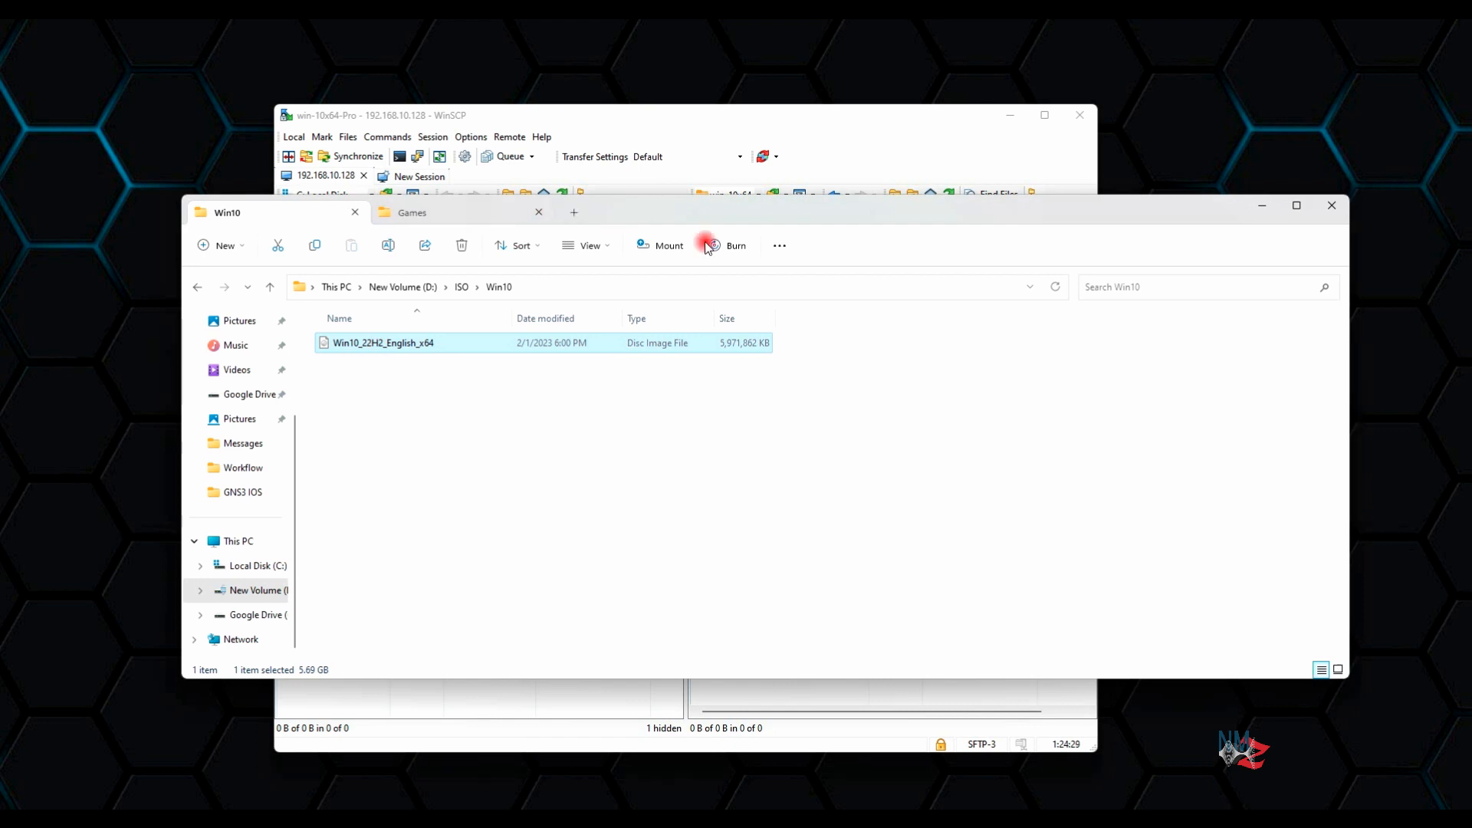
left_click_drag(653, 214, 994, 482)
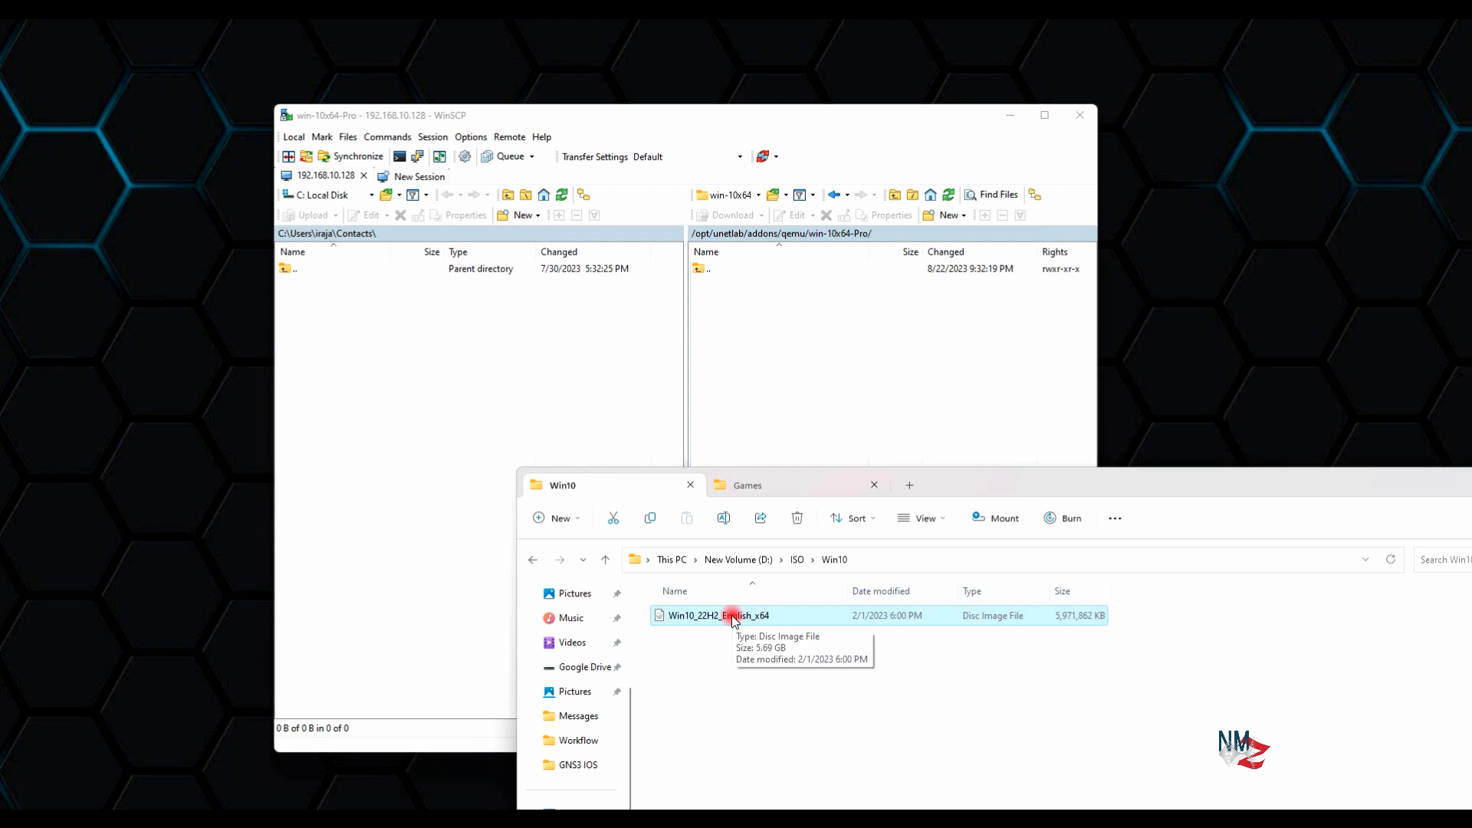
left_click(797, 400)
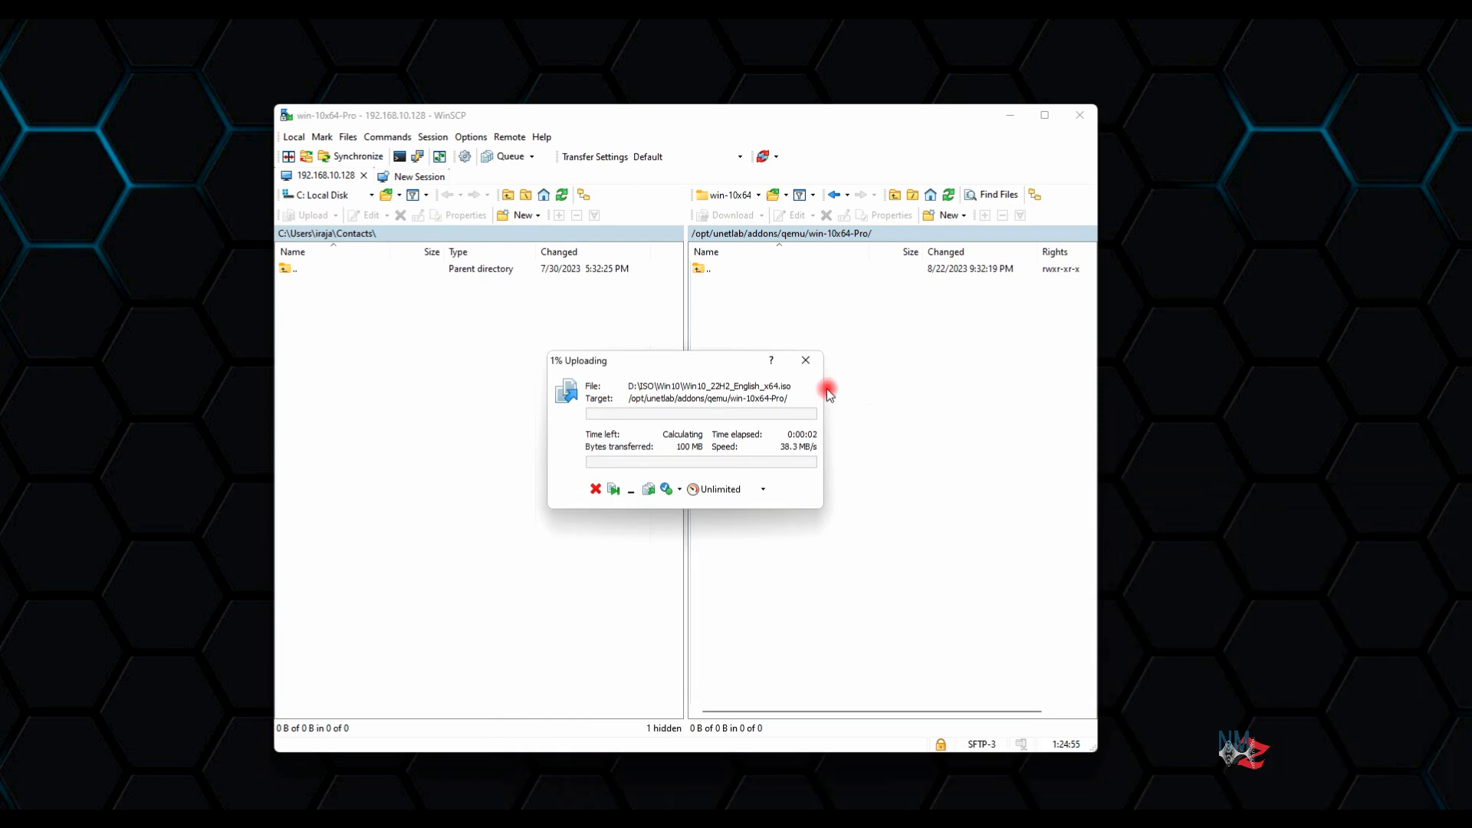
left_click_drag(713, 362, 895, 410)
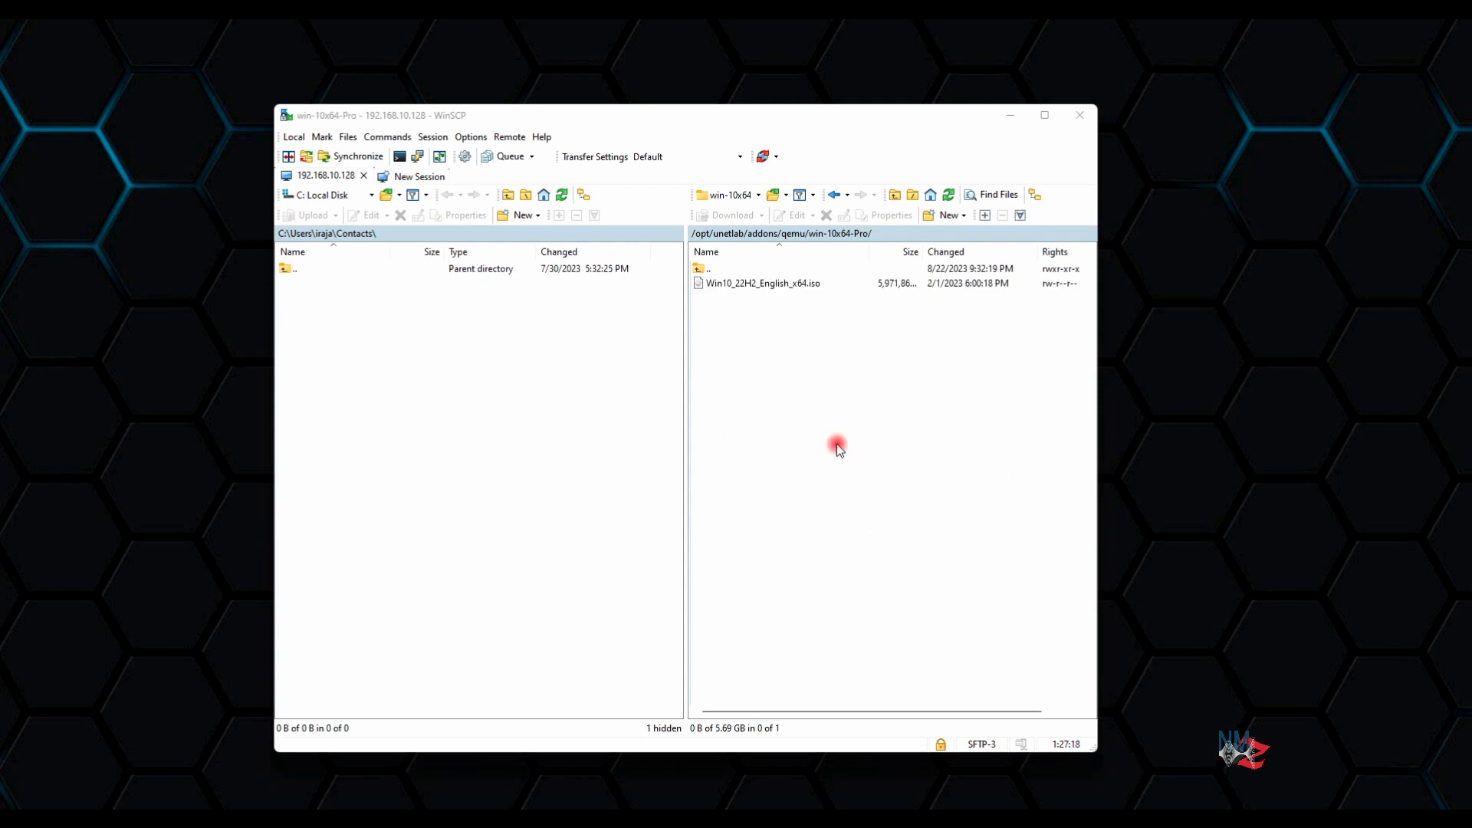
Rename the uploaded Win10_22H2_English_x64.iso on the server to cdrom.iso
left_click(812, 285)
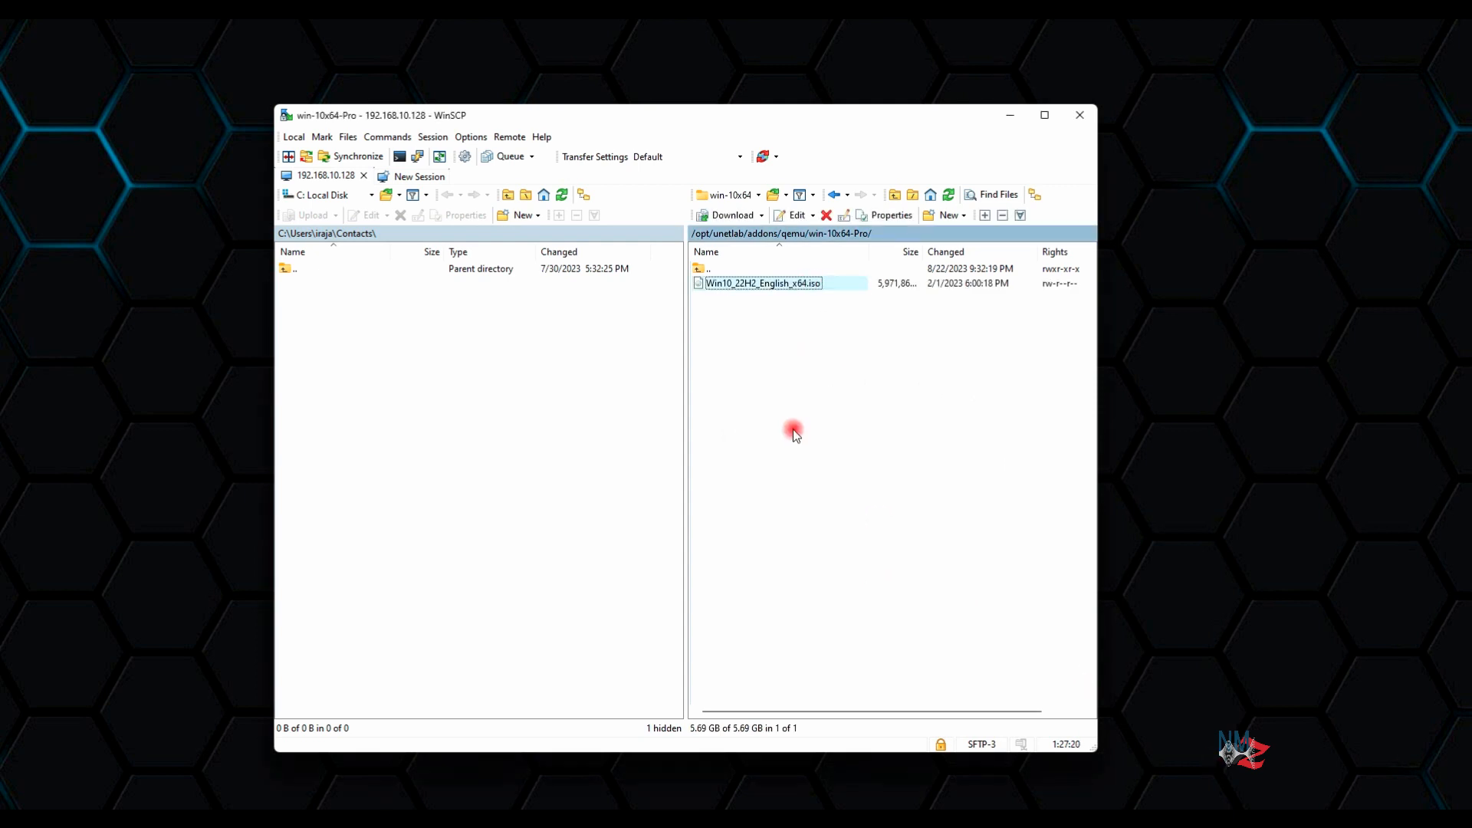
key("F2")
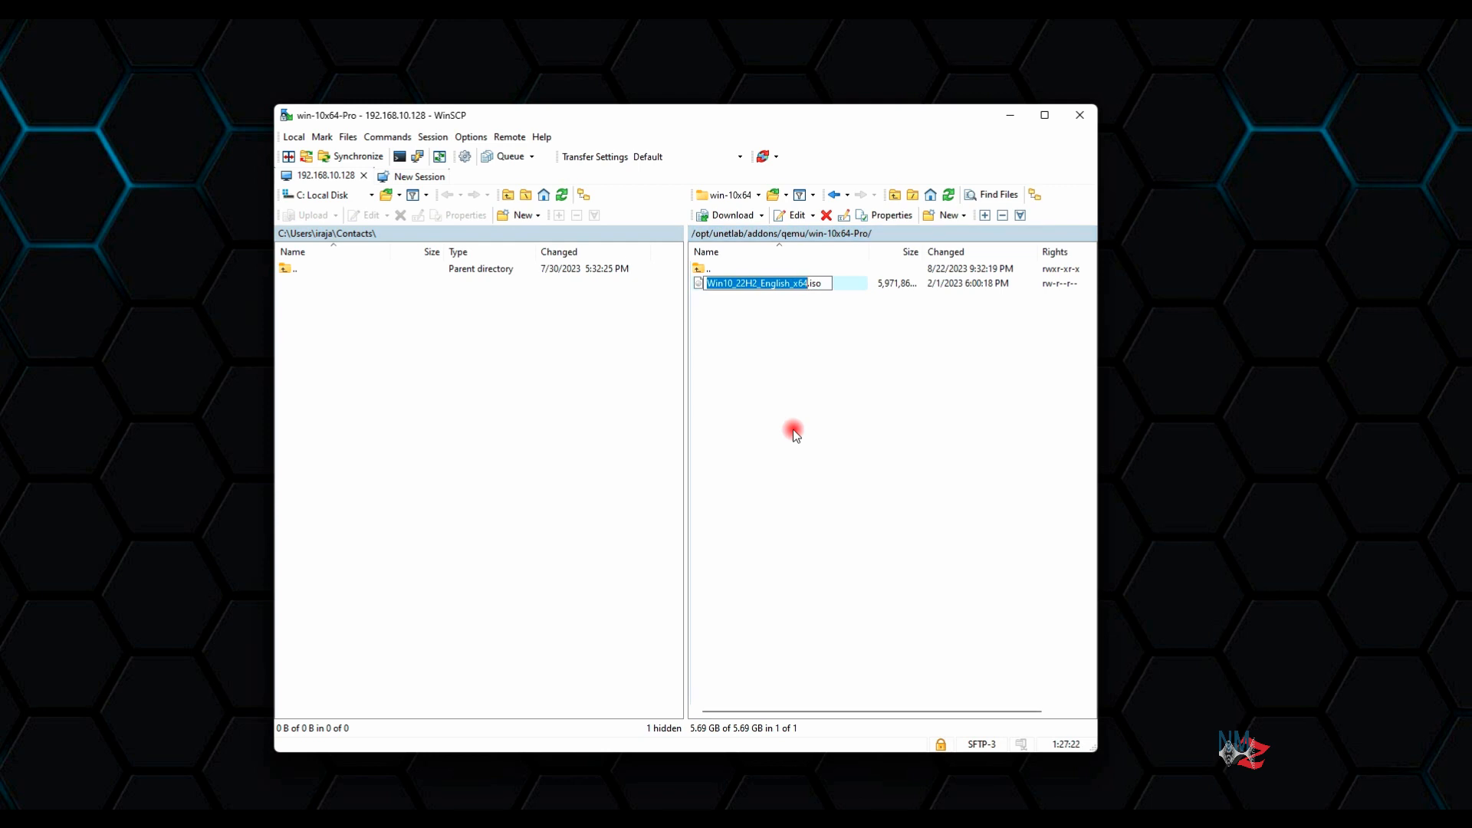
type("cdrom")
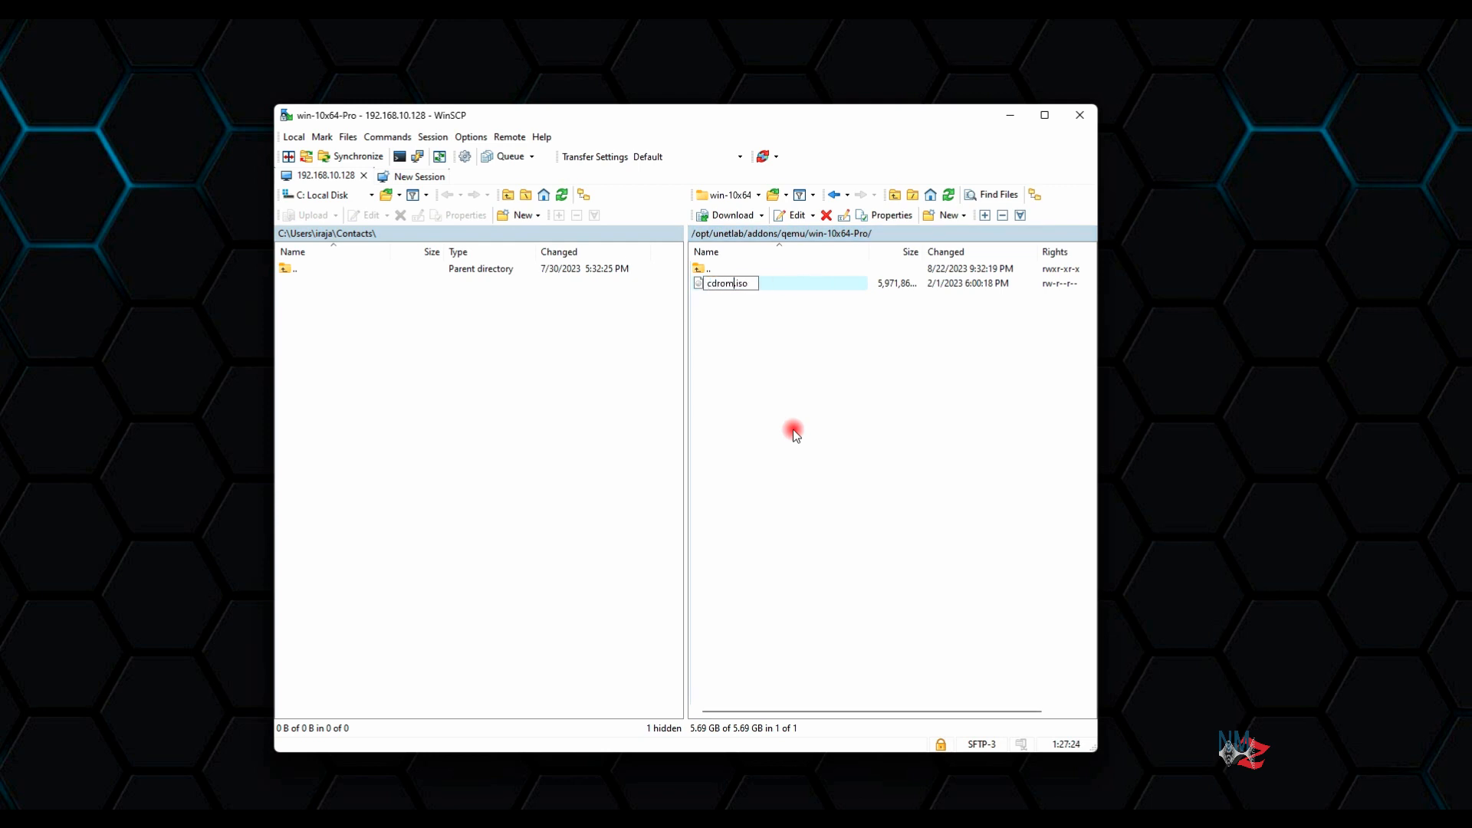
key("Return")
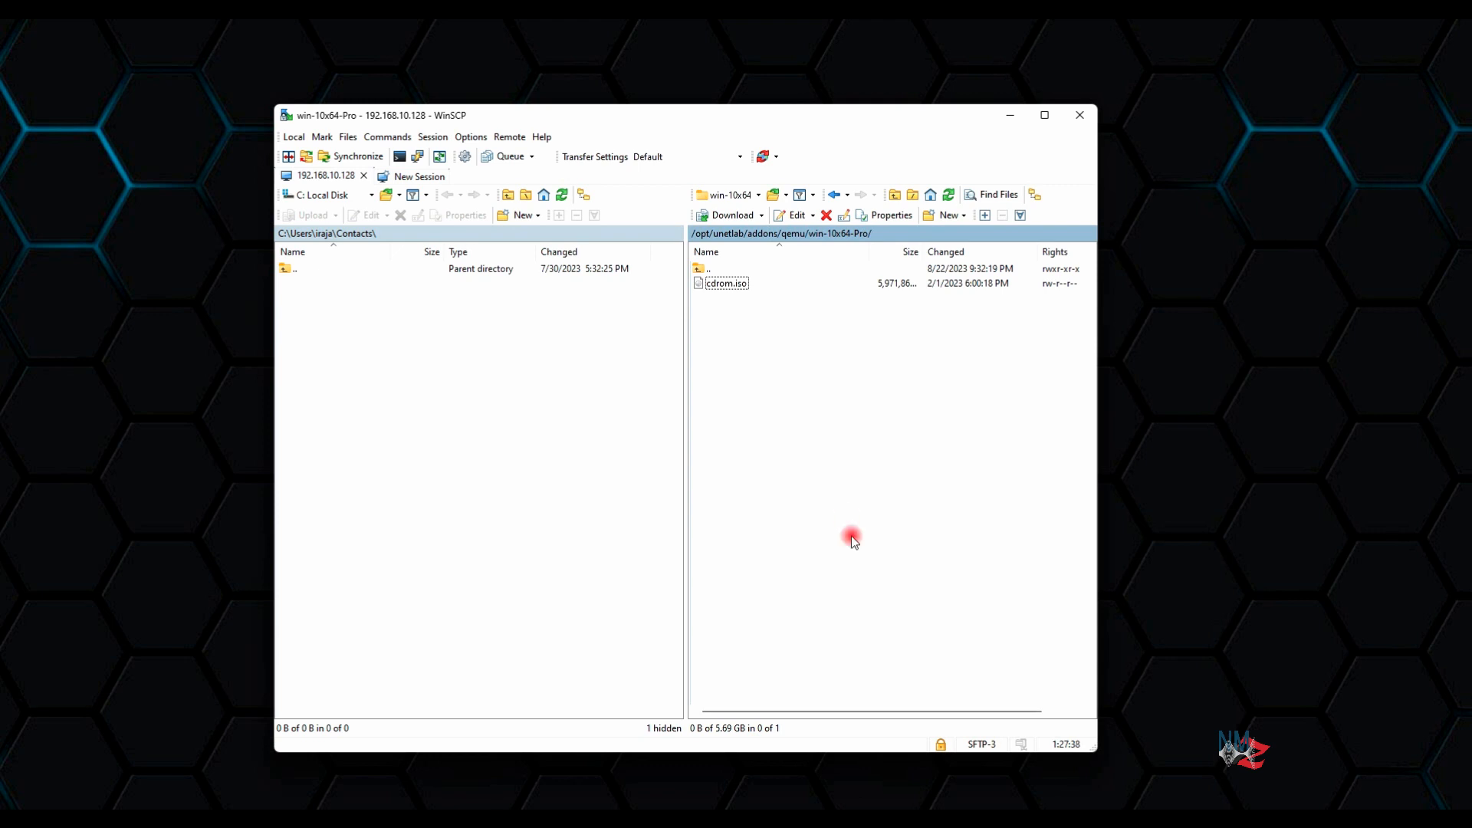
left_click_drag(1471, 302, 921, 281)
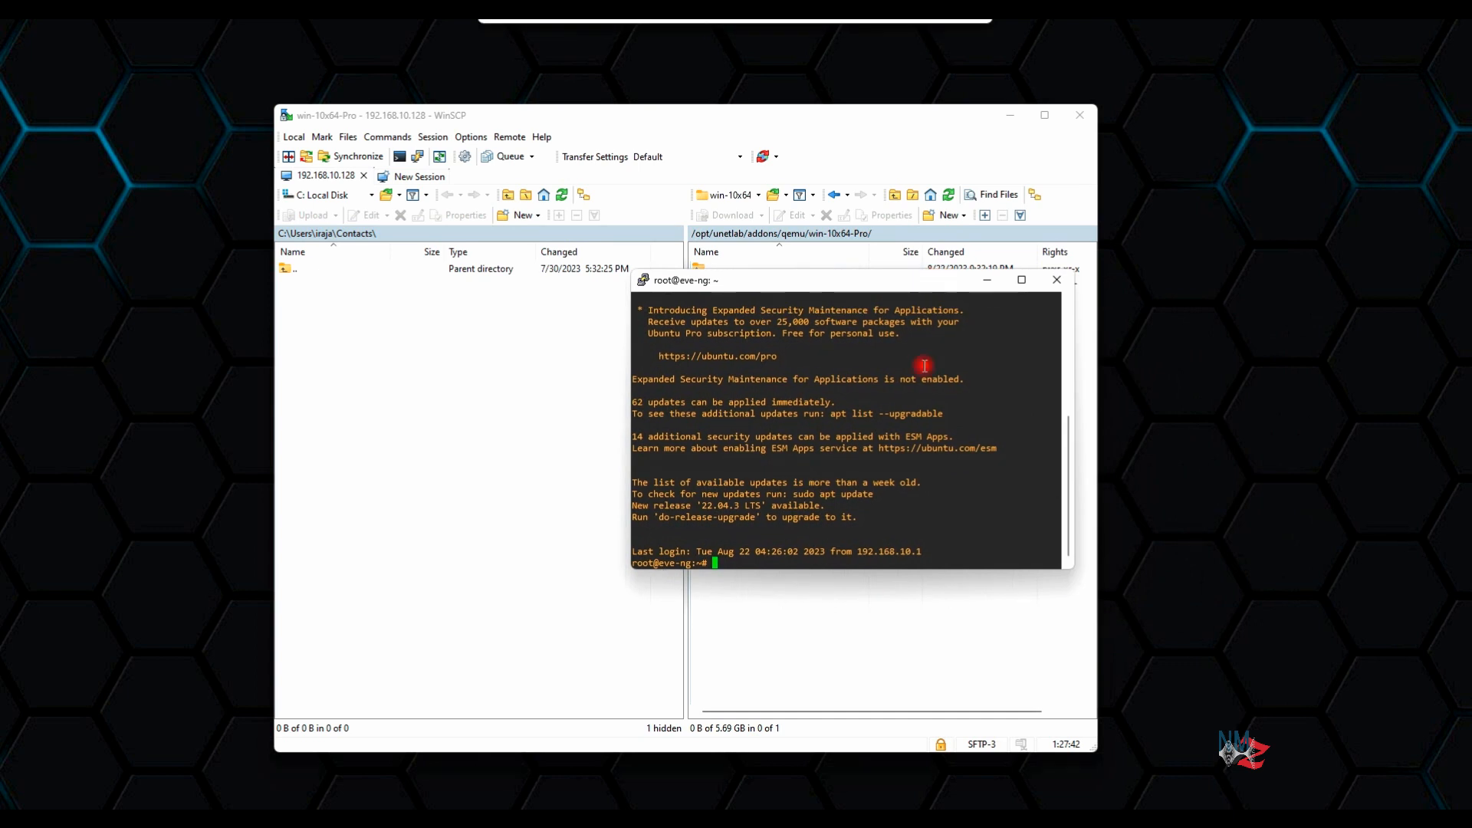
Change to /opt/unetlab/addons/qemu/ and list its contents
key("Return")
key("Return")
key("Return")
key("Return")
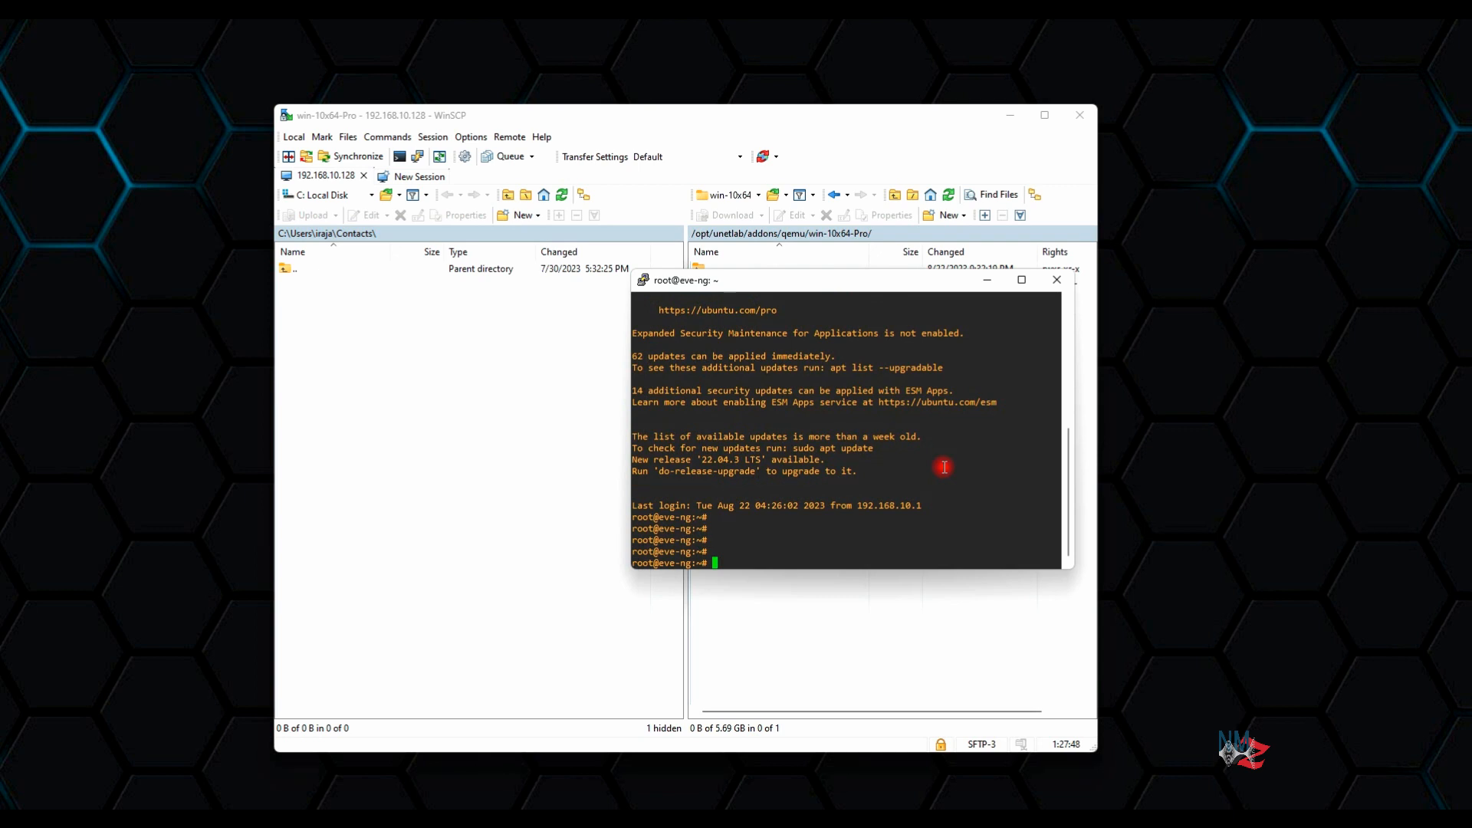
type("cd /opt/unetlab/addons/qemu/")
key("Return")
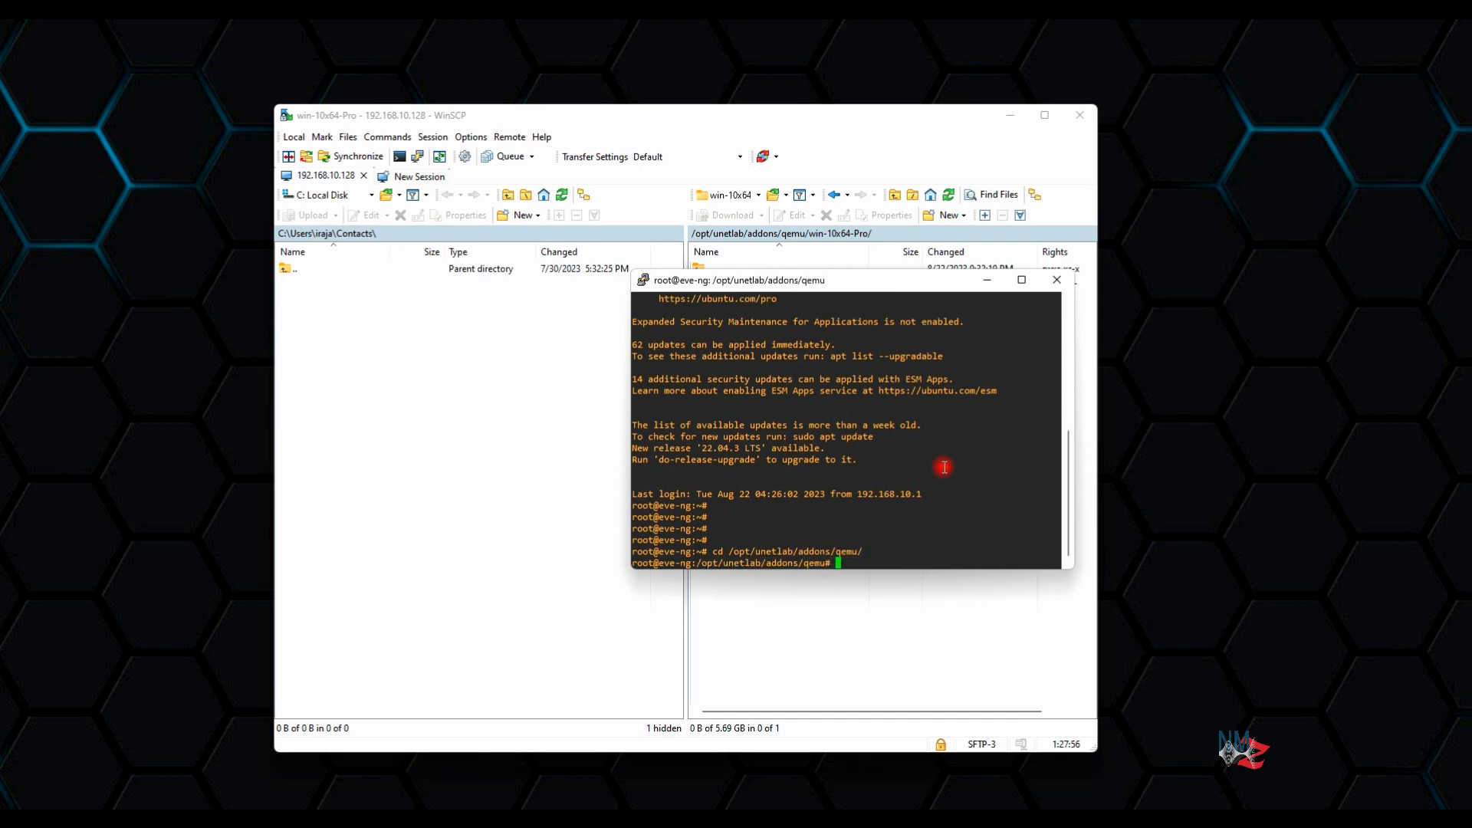
type("ls")
key("Return")
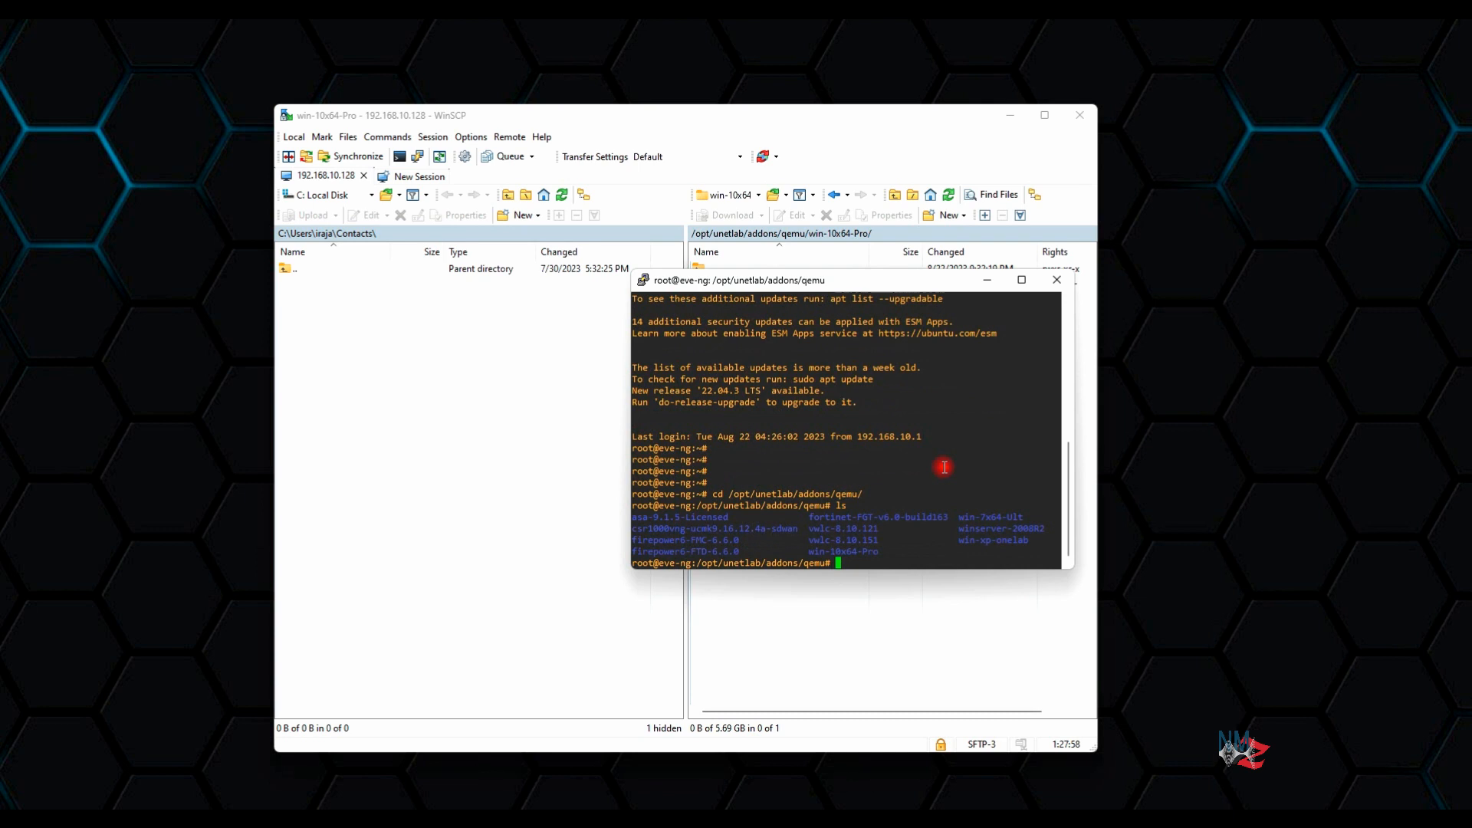
Enter the win-10x64-Pro folder and list it to confirm cdrom.iso is there
double_click(849, 551)
key("super+c")
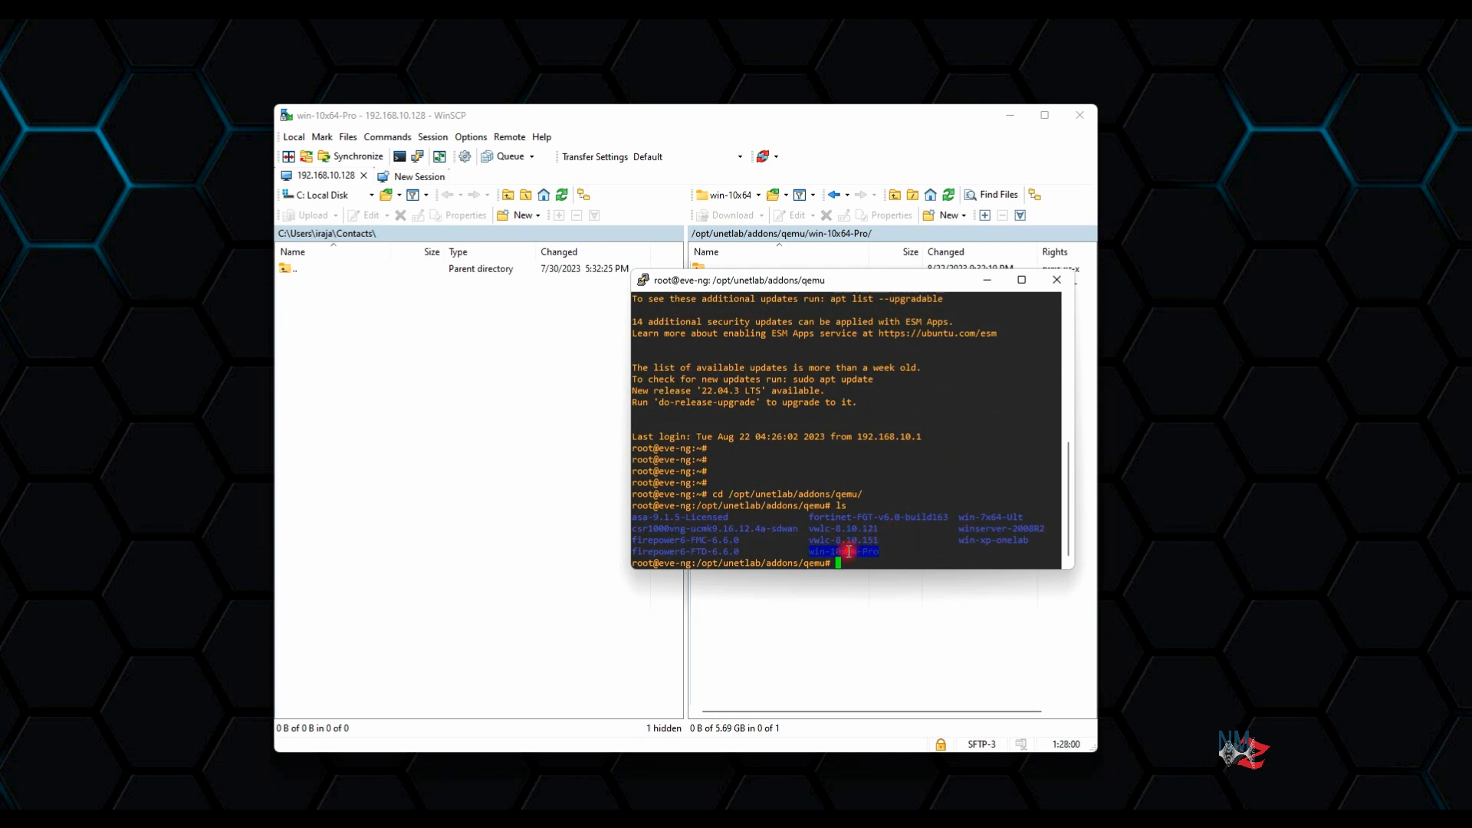
type("cd")
right_click(930, 435)
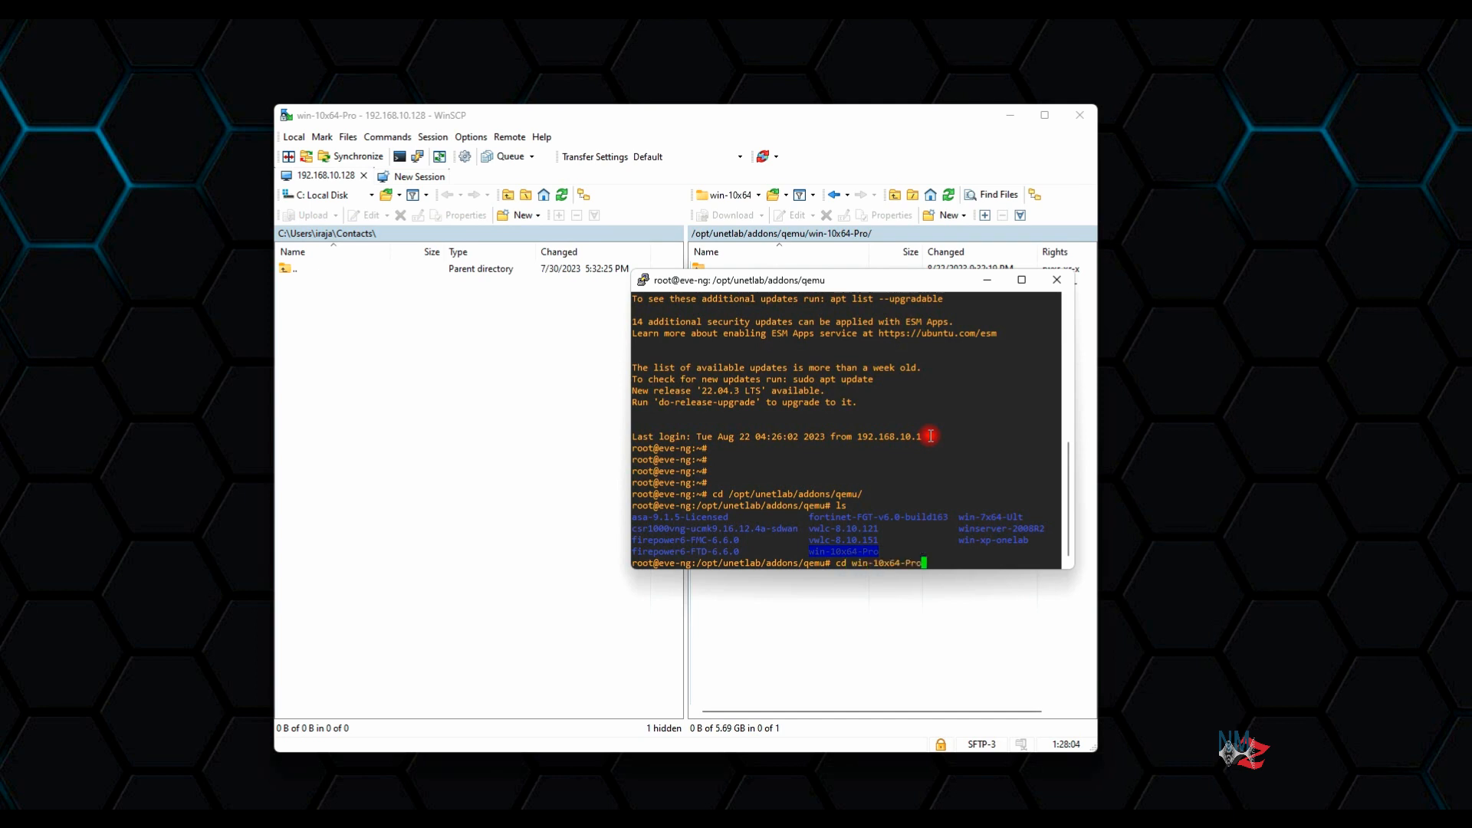
key("Return")
key("Return")
key("Return")
key("Return")
key("Return")
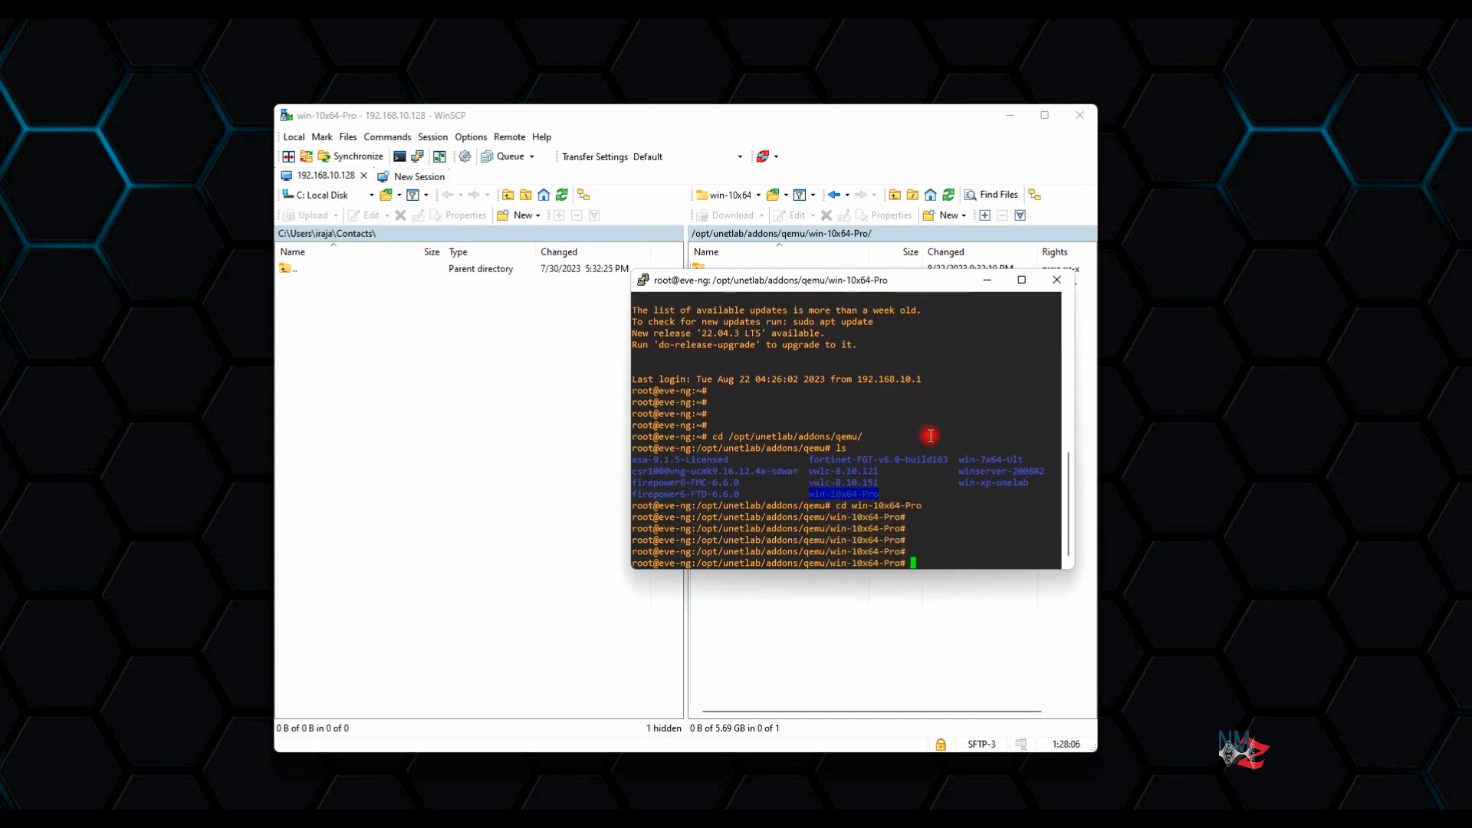
type("ls")
key("Return")
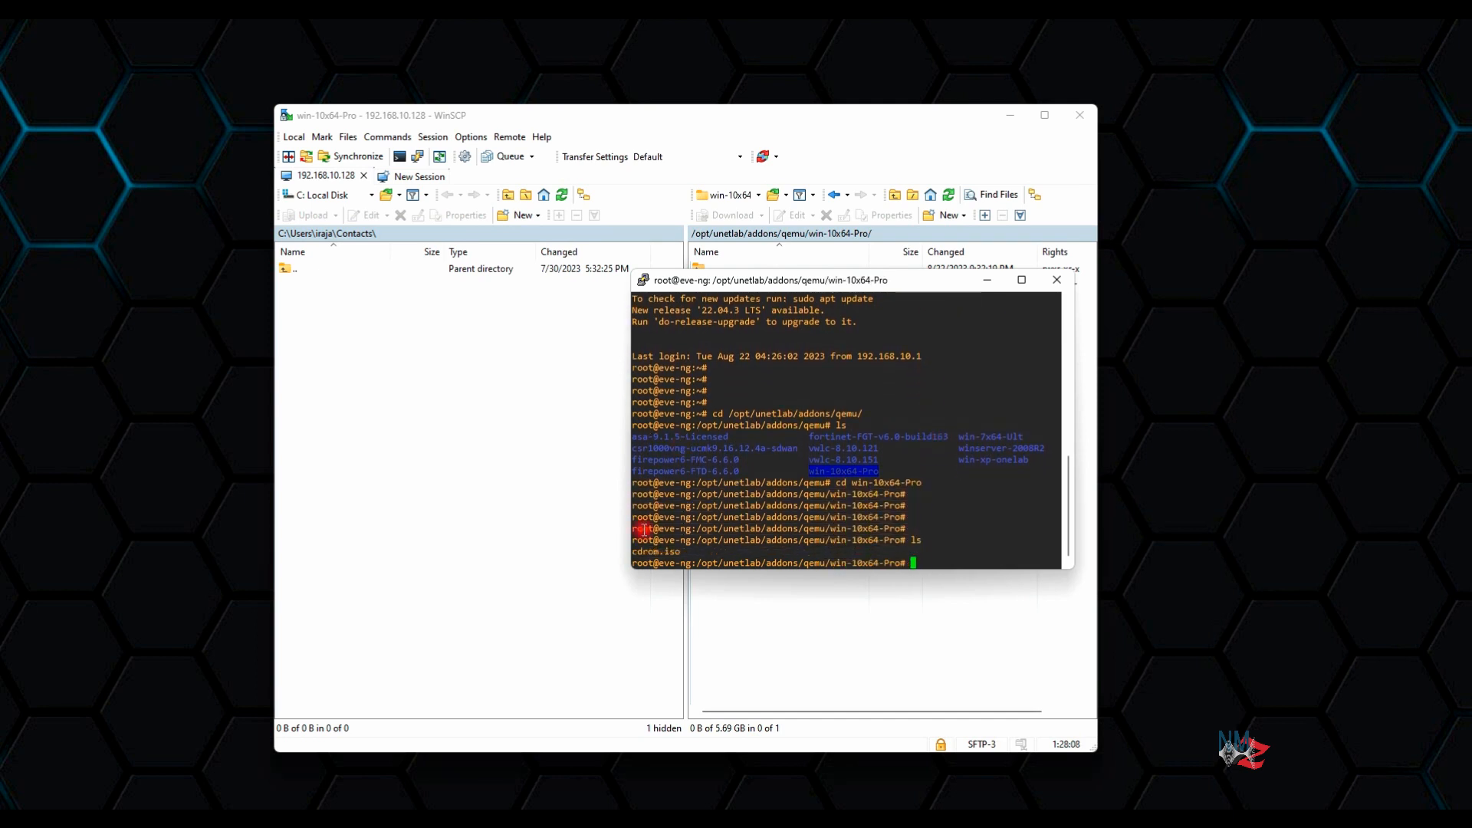
left_click_drag(632, 552, 683, 543)
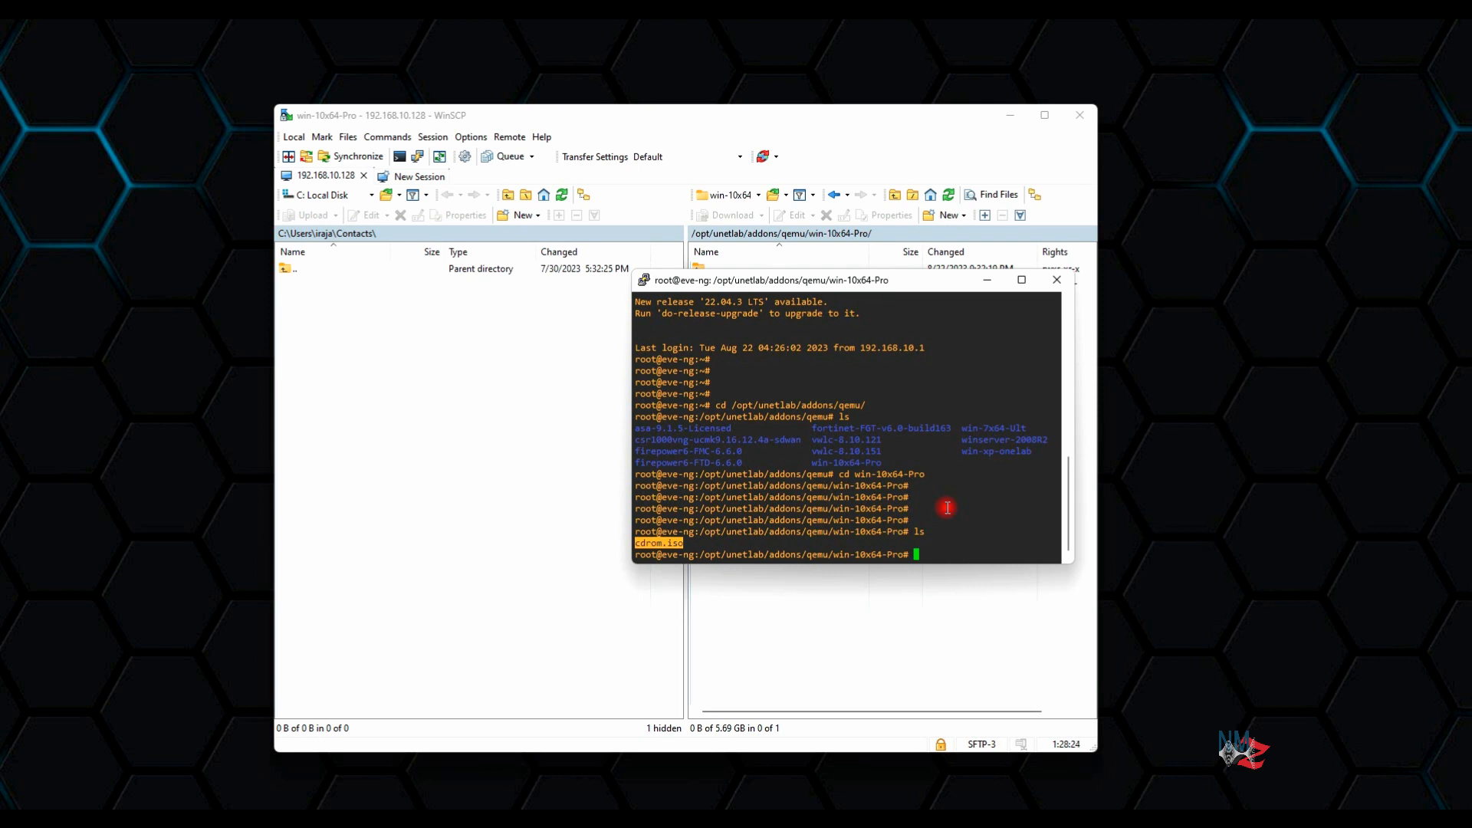
Type the disk command '/opt/qemu/bin/qemu--icreate -f qcow2 virtioa.qcow2 40G' in the shell
type("/opt/qemu/bin/qemu--icreate -f")
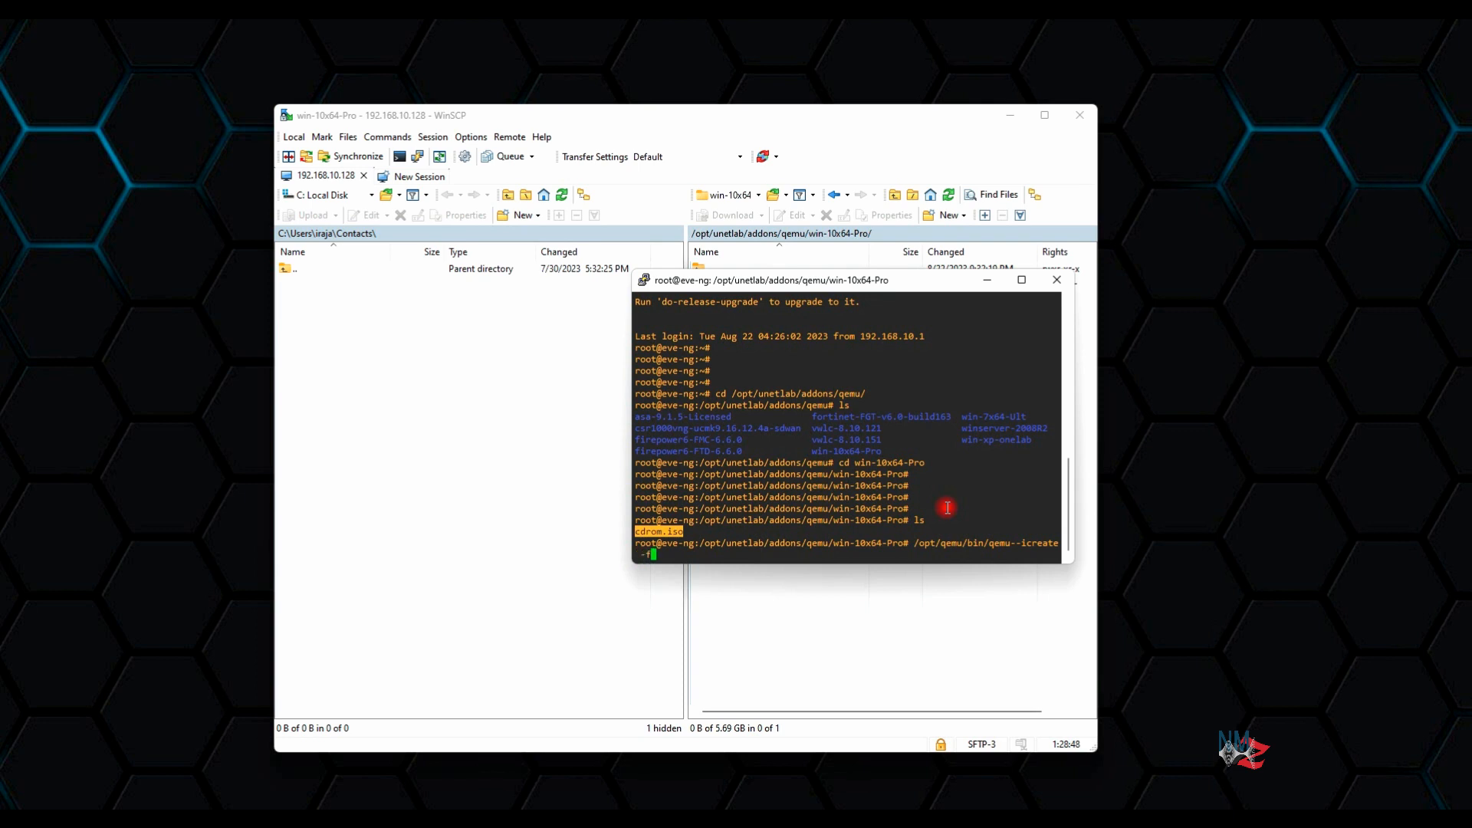
type(" qcow2")
type("virt")
type("ioa.qcow2")
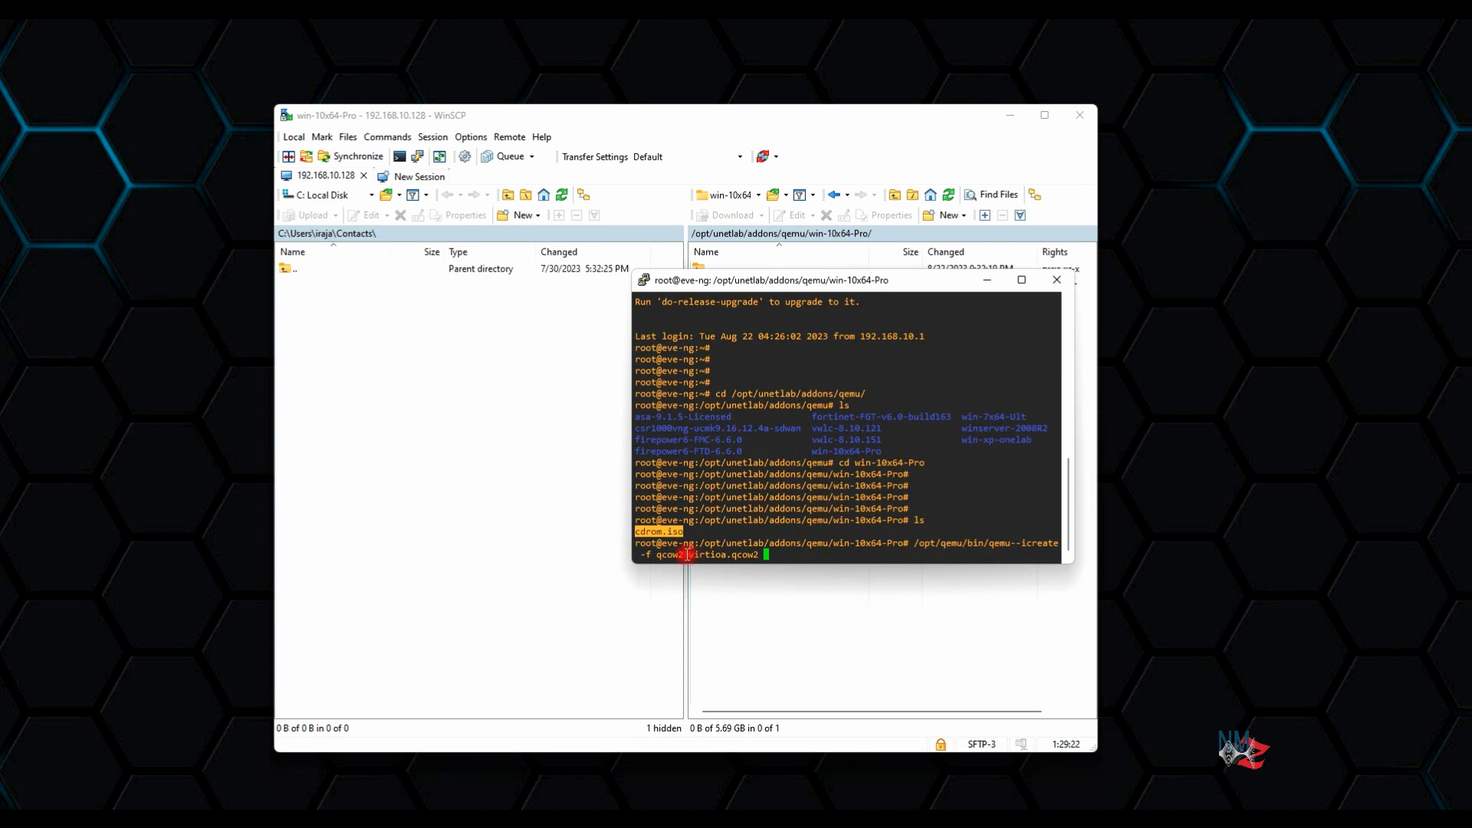
left_click_drag(687, 553, 723, 558)
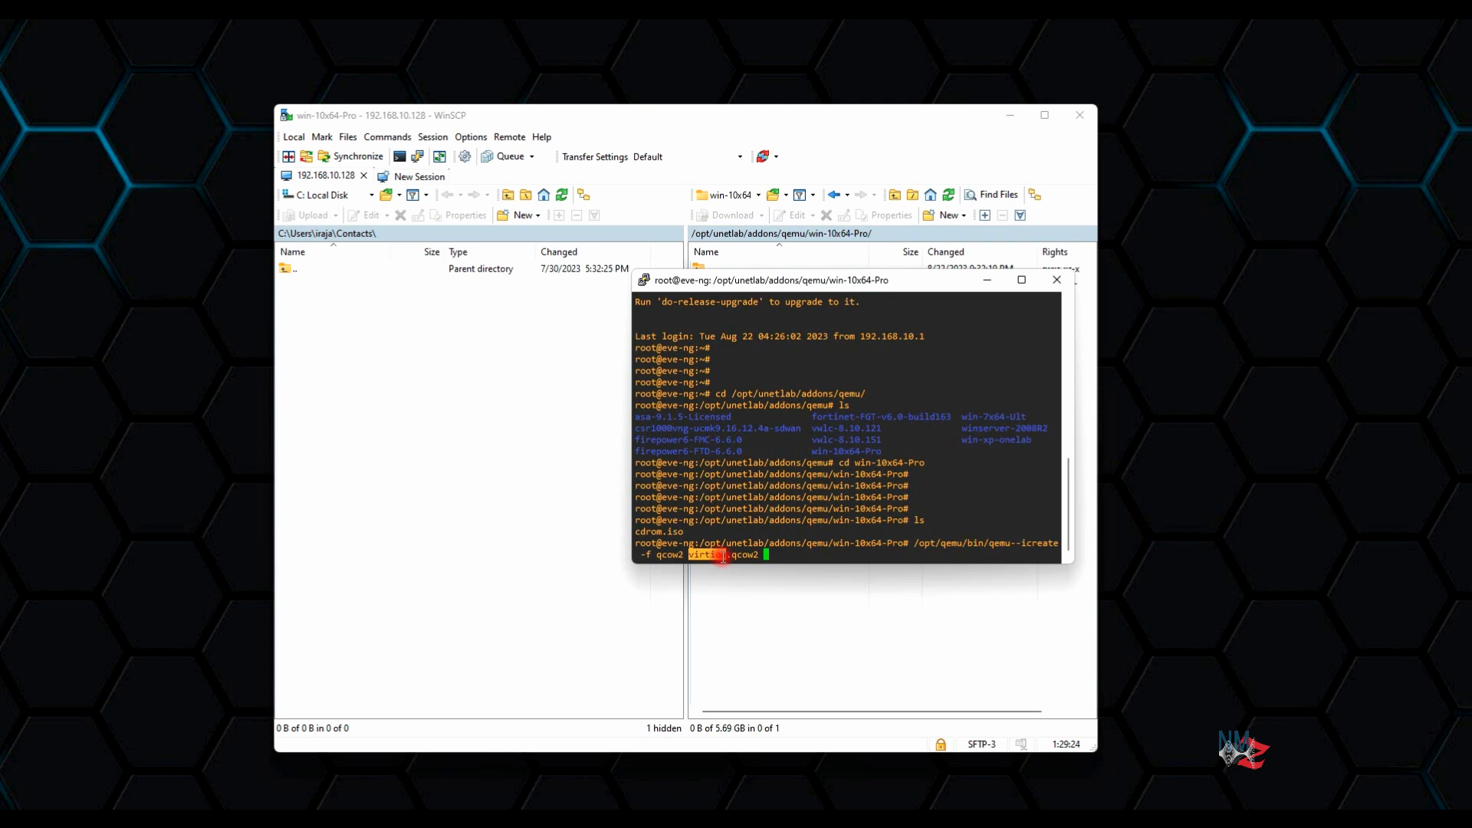
left_click_drag(723, 558, 726, 557)
left_click_drag(695, 543, 907, 543)
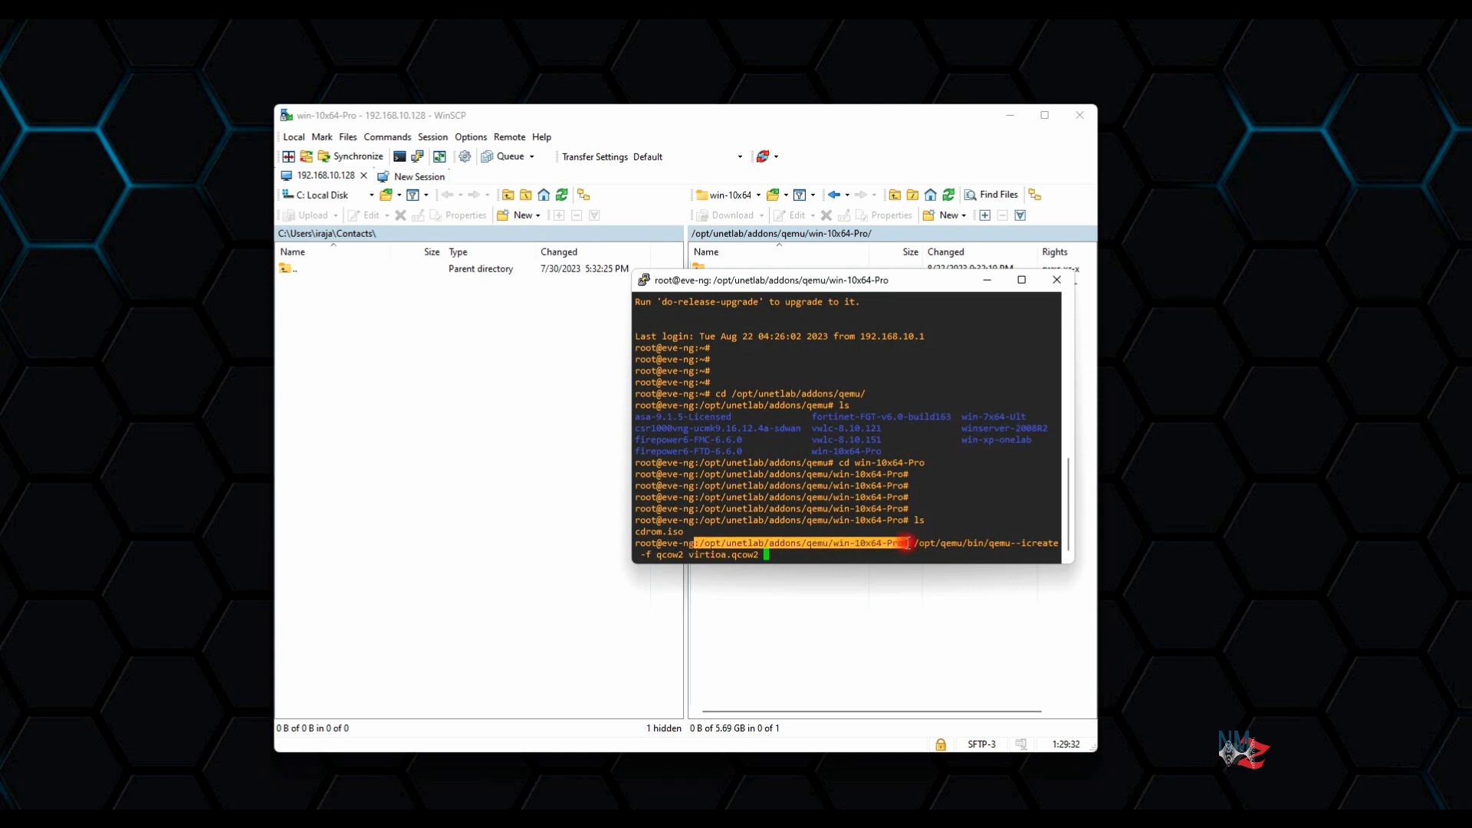
left_click(806, 550)
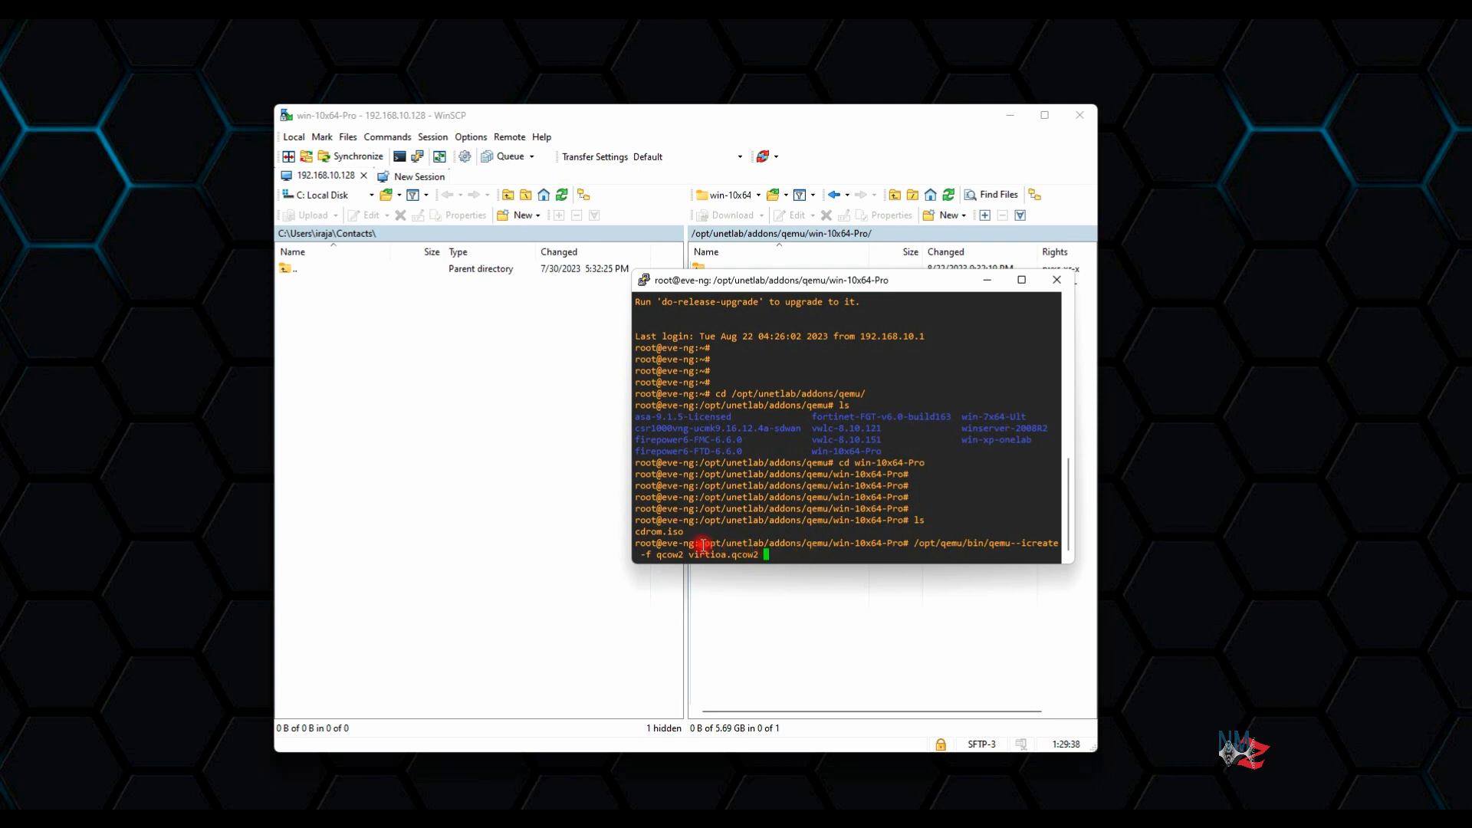
left_click_drag(700, 544, 899, 546)
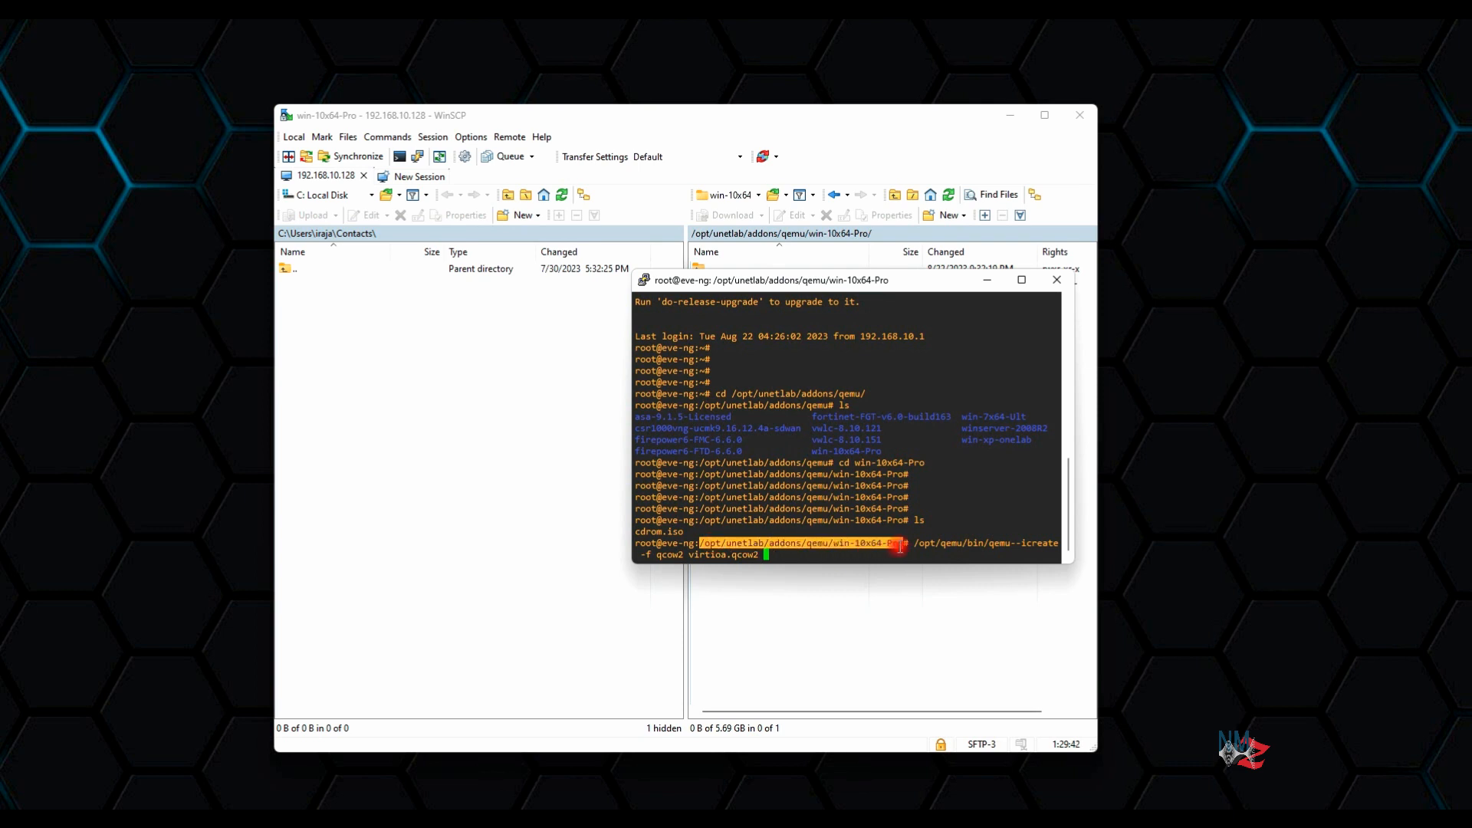
left_click_drag(900, 546, 905, 544)
left_click(804, 549)
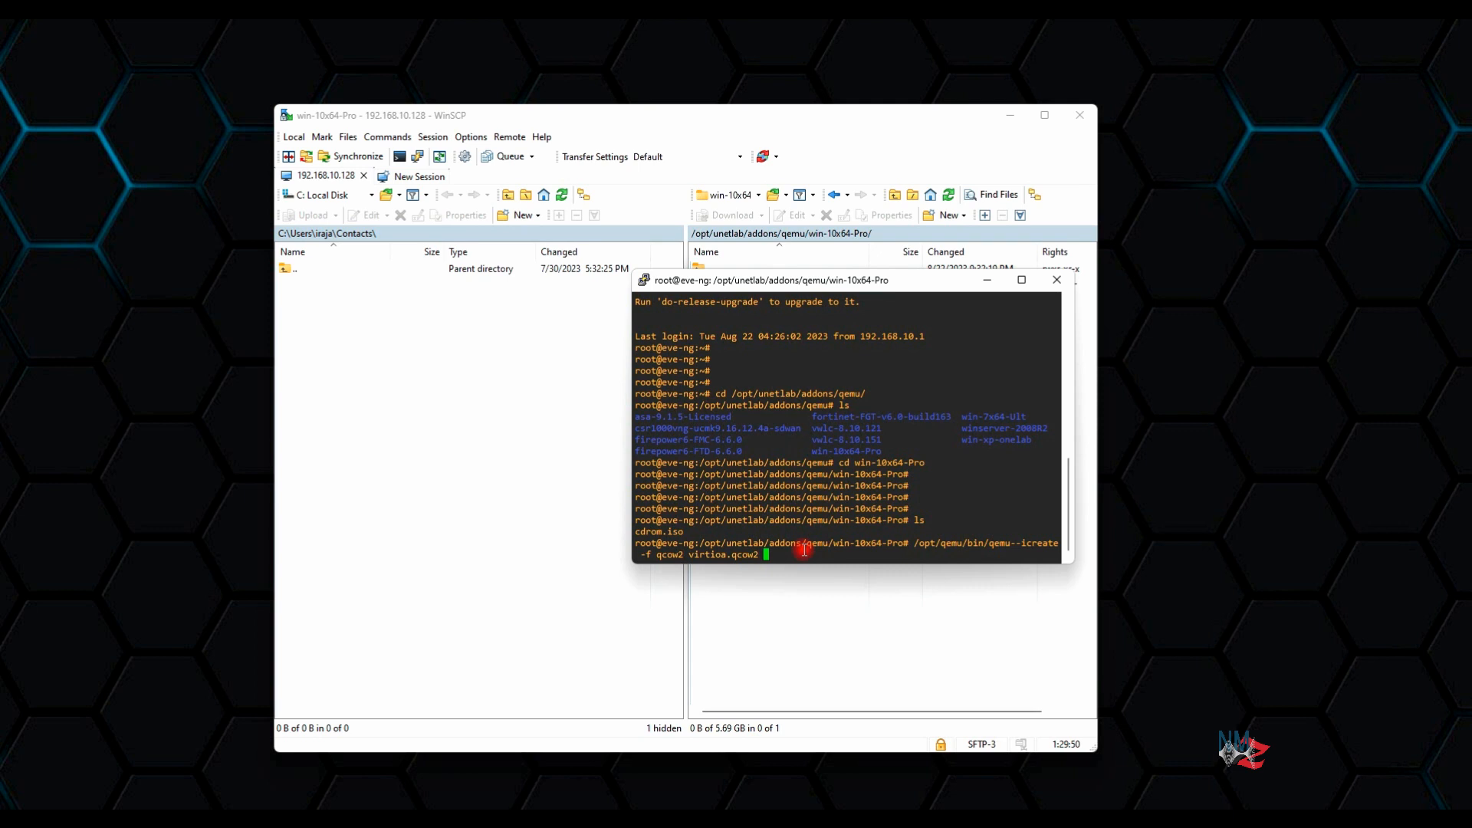
type("40G")
Correct and run '/opt/qemu/bin/qemu-img create -f qcow2 virtioa.qcow2 40G' to create the disk
key("Return")
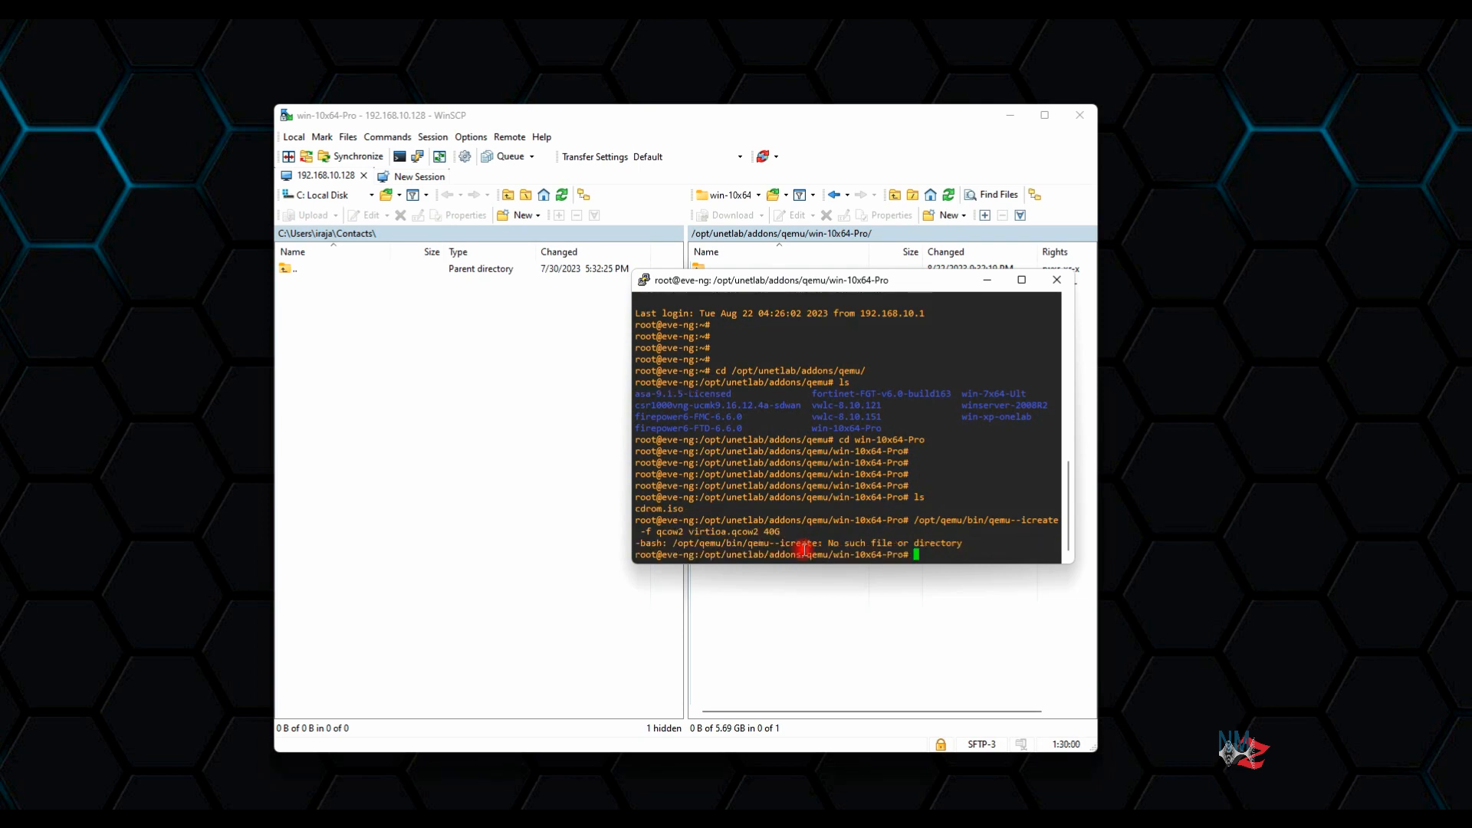
key("Up")
key("Left")
key("Left")
key("Left")
key("Left")
key("Left")
key("Left")
key("Left")
key("Left")
key("Left")
key("Left")
key("Left")
key("Left")
key("Left")
key("Left")
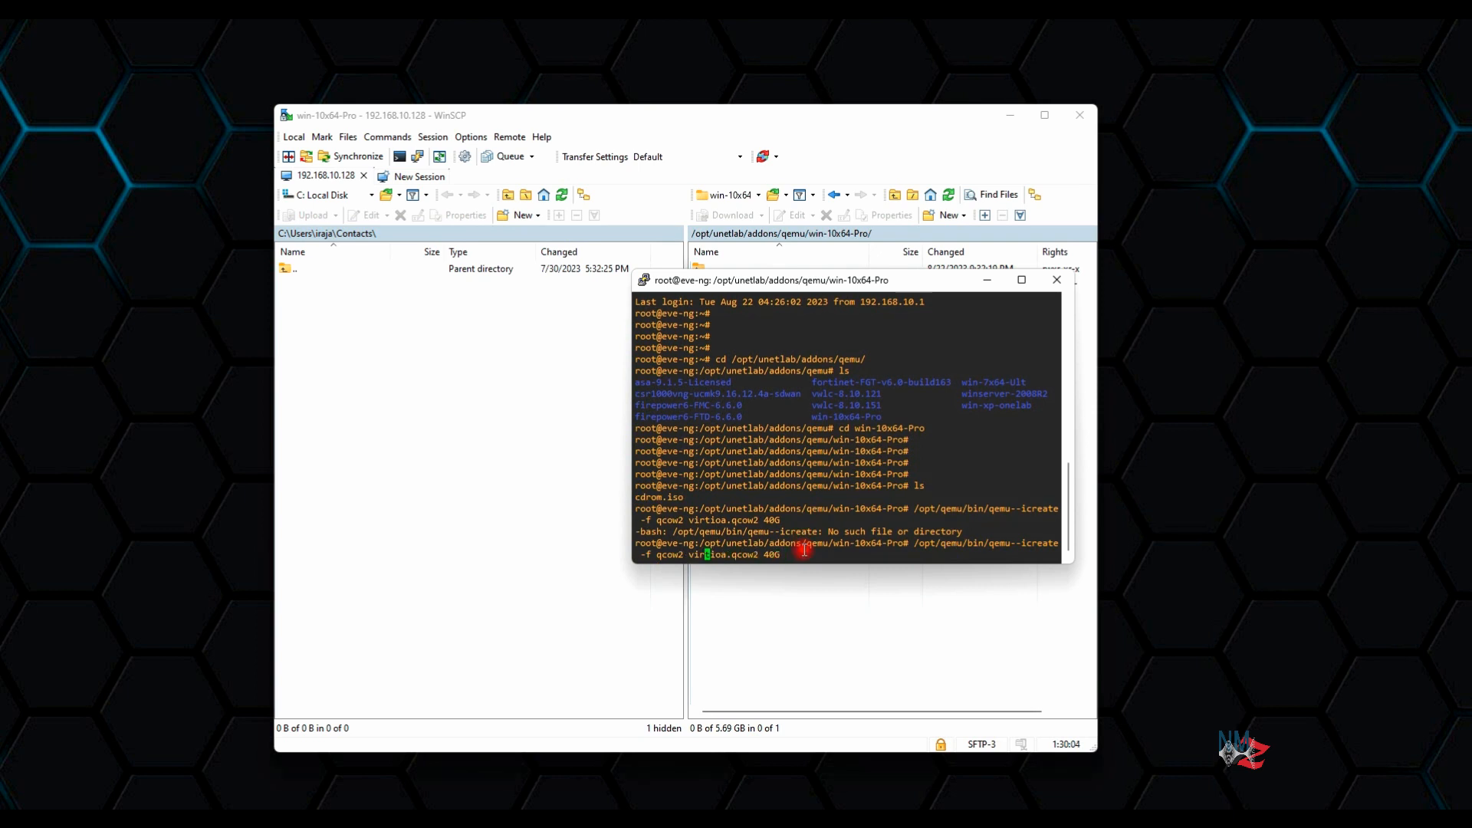
key("Left")
key("Left")
key("Left")
key("Left")
key("Left")
key("Left")
key("Left")
key("Left")
key("Left")
key("Left")
key("Left")
key("Left")
key("Left")
key("Left")
key("Left")
key("Left")
key("Left")
key("Left")
key("Left")
key("Left")
key("BackSpace")
key("Right")
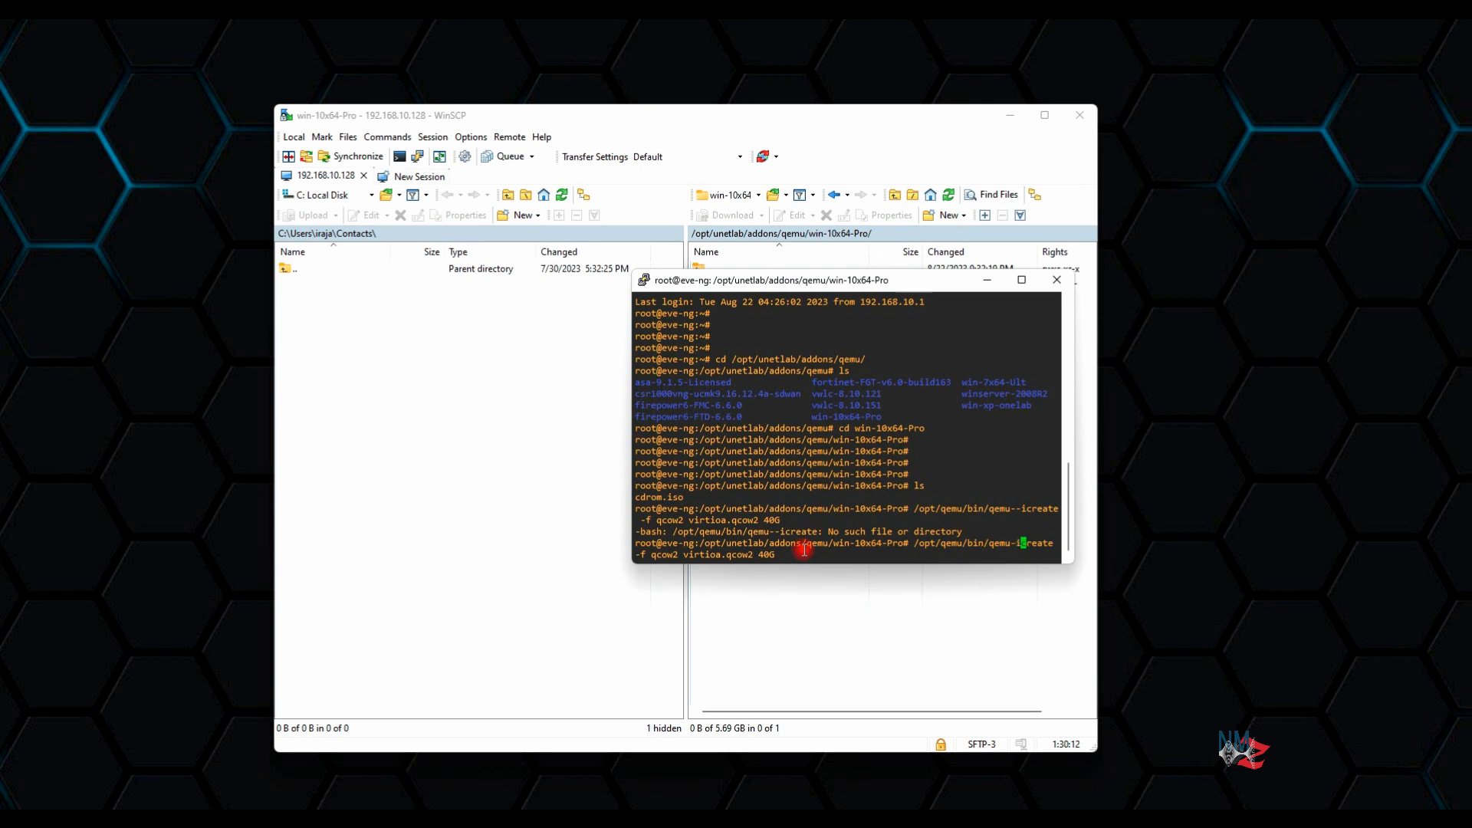
type("mage")
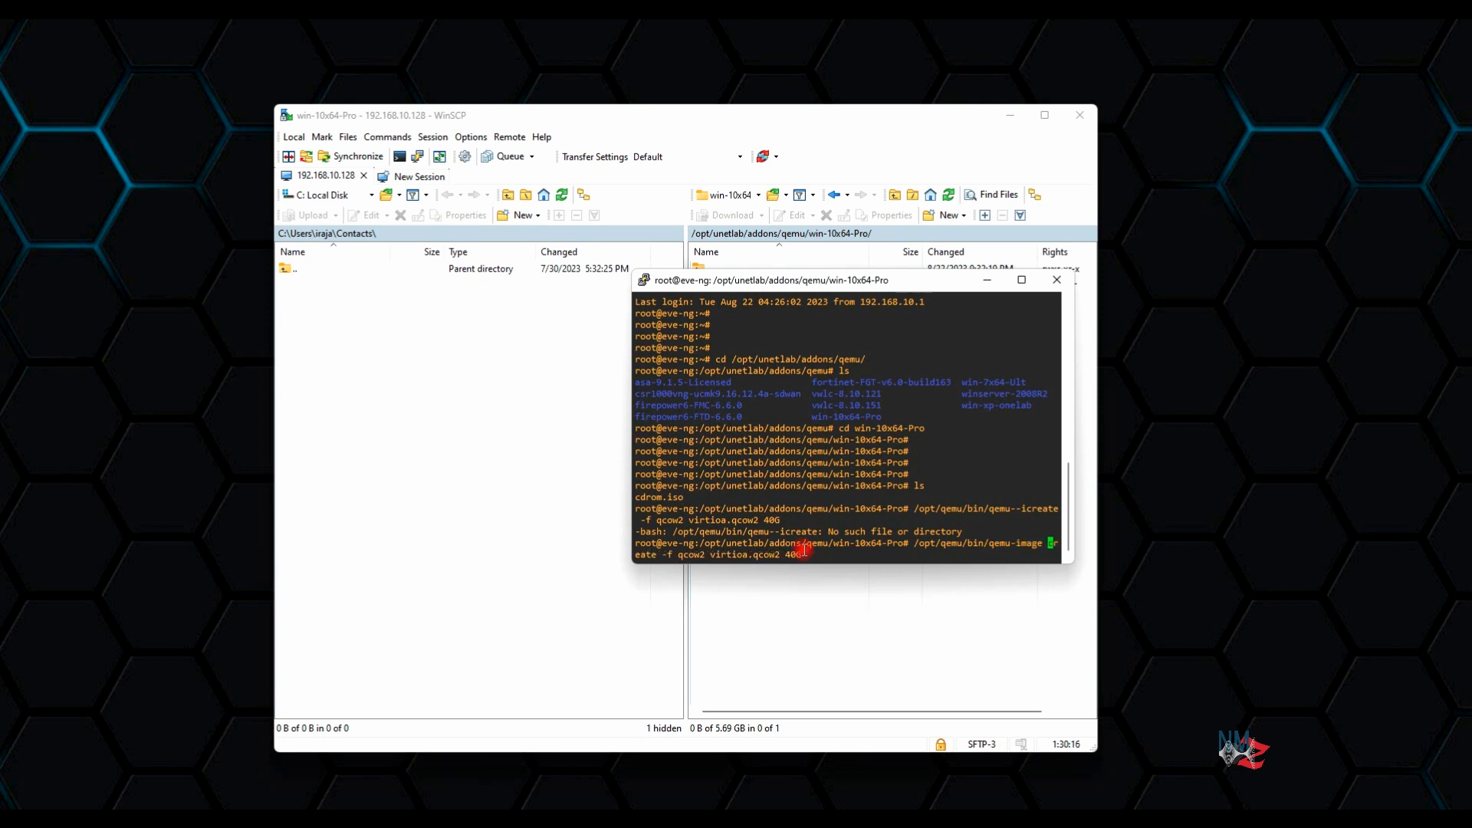
key("BackSpace")
key("BackSpace")
key("BackSpace")
key("BackSpace")
type("g")
key("Return")
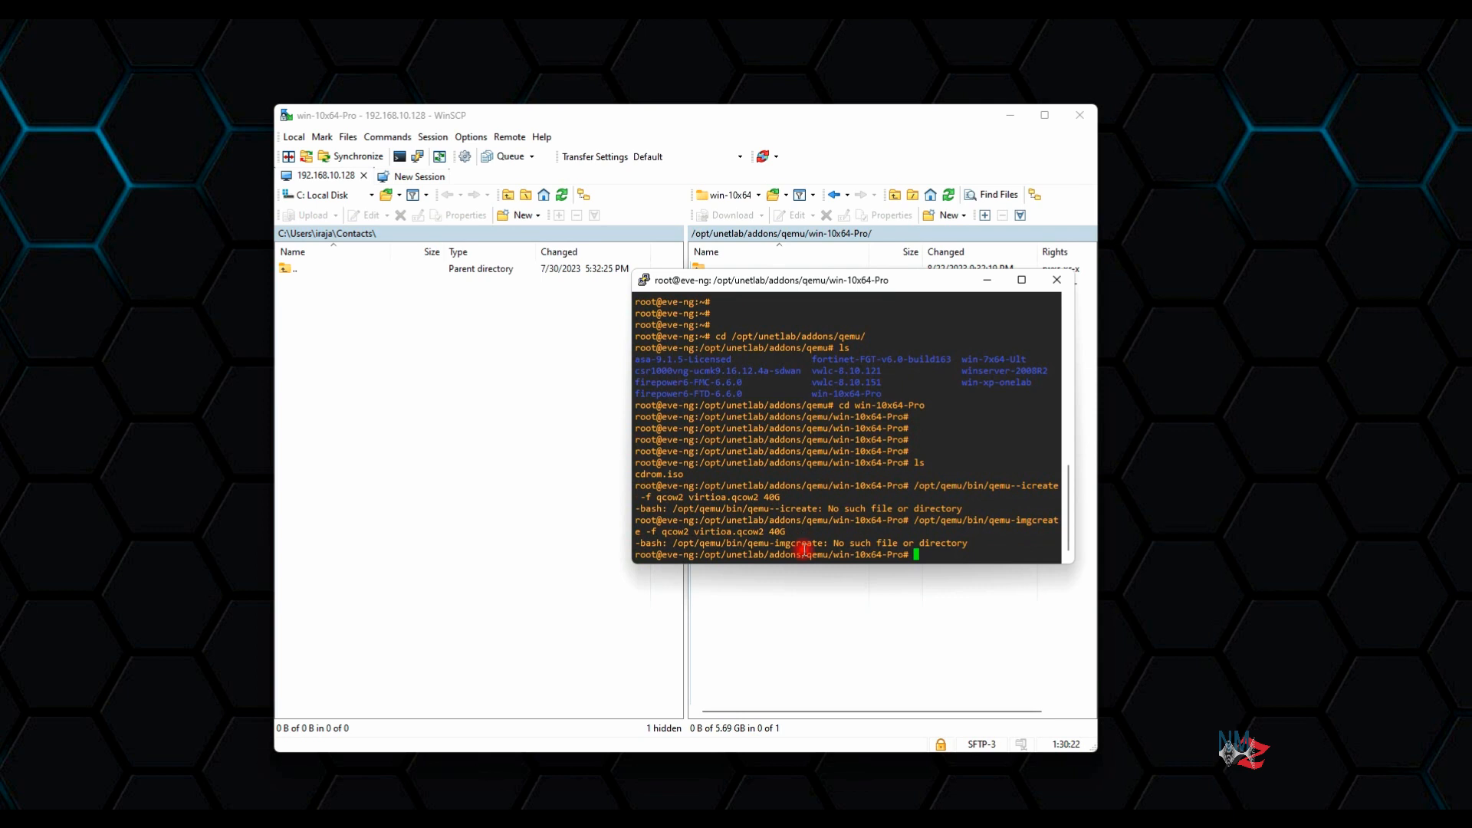
key("Up")
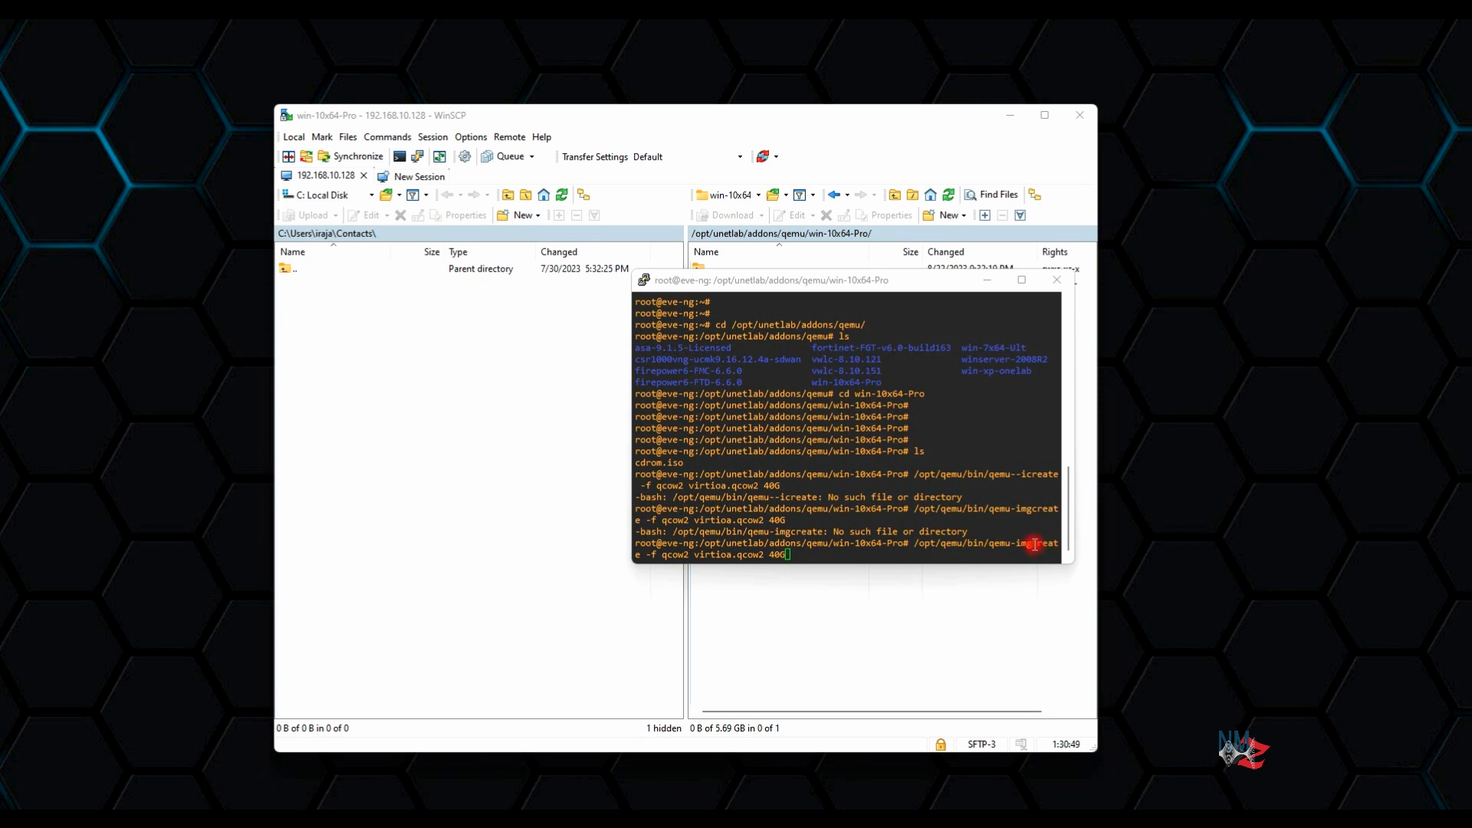
left_click(1034, 544)
key("Left")
key("Left")
key("Left")
key("Left")
key("Left")
key("Left")
key("Left")
key("Left")
key("Left")
key("Left")
key("Left")
key("Left")
key("Left")
key("Left")
key("Left")
key("Left")
key("Left")
key("Left")
key("Left")
key("Left")
key("Right")
key("Right")
key("Right")
key("Right")
key("Right")
key("Return")
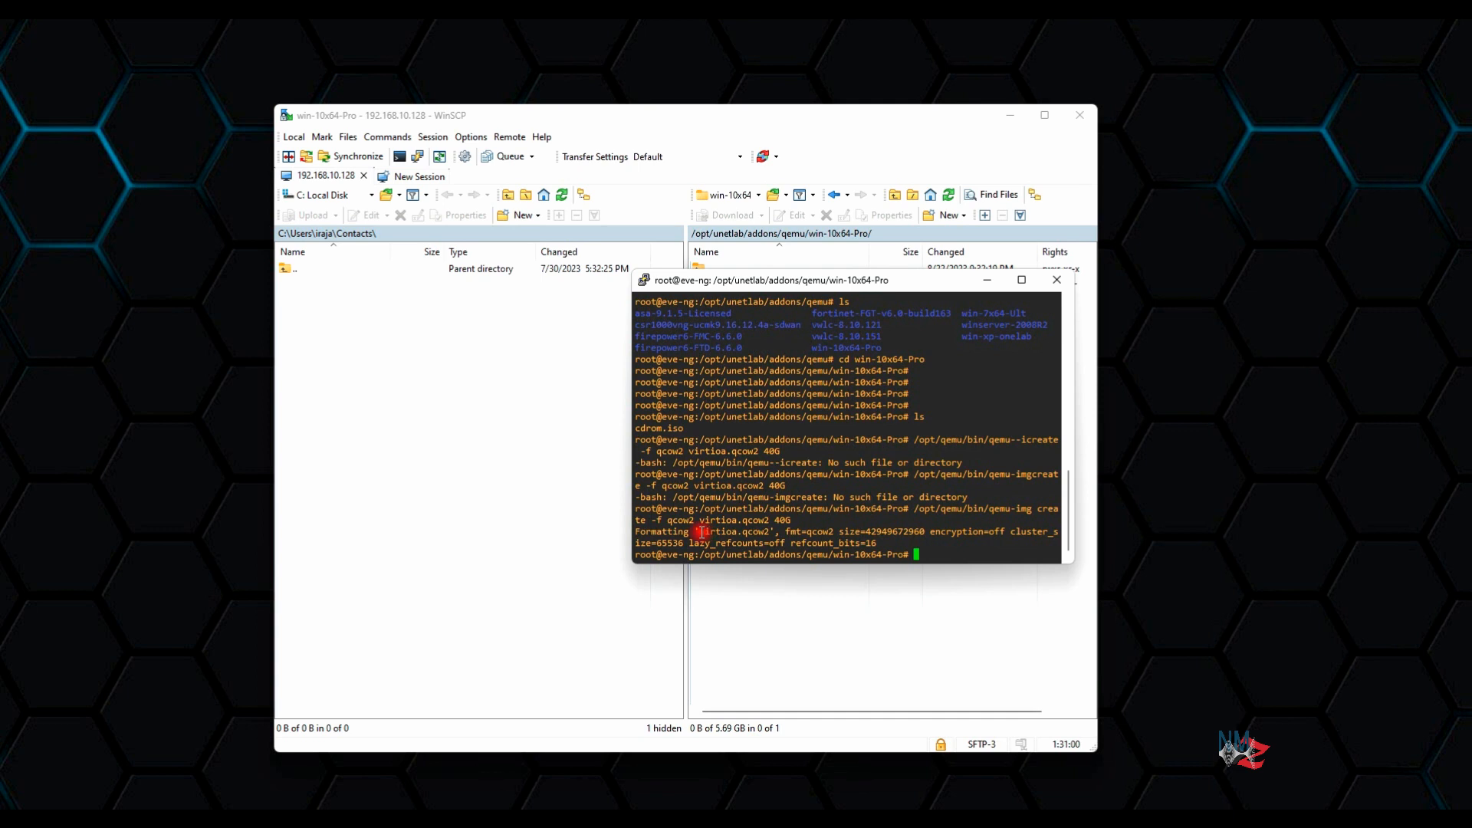
List the folder to confirm virtioa.qcow2 now exists beside cdrom.iso
left_click_drag(699, 532, 770, 531)
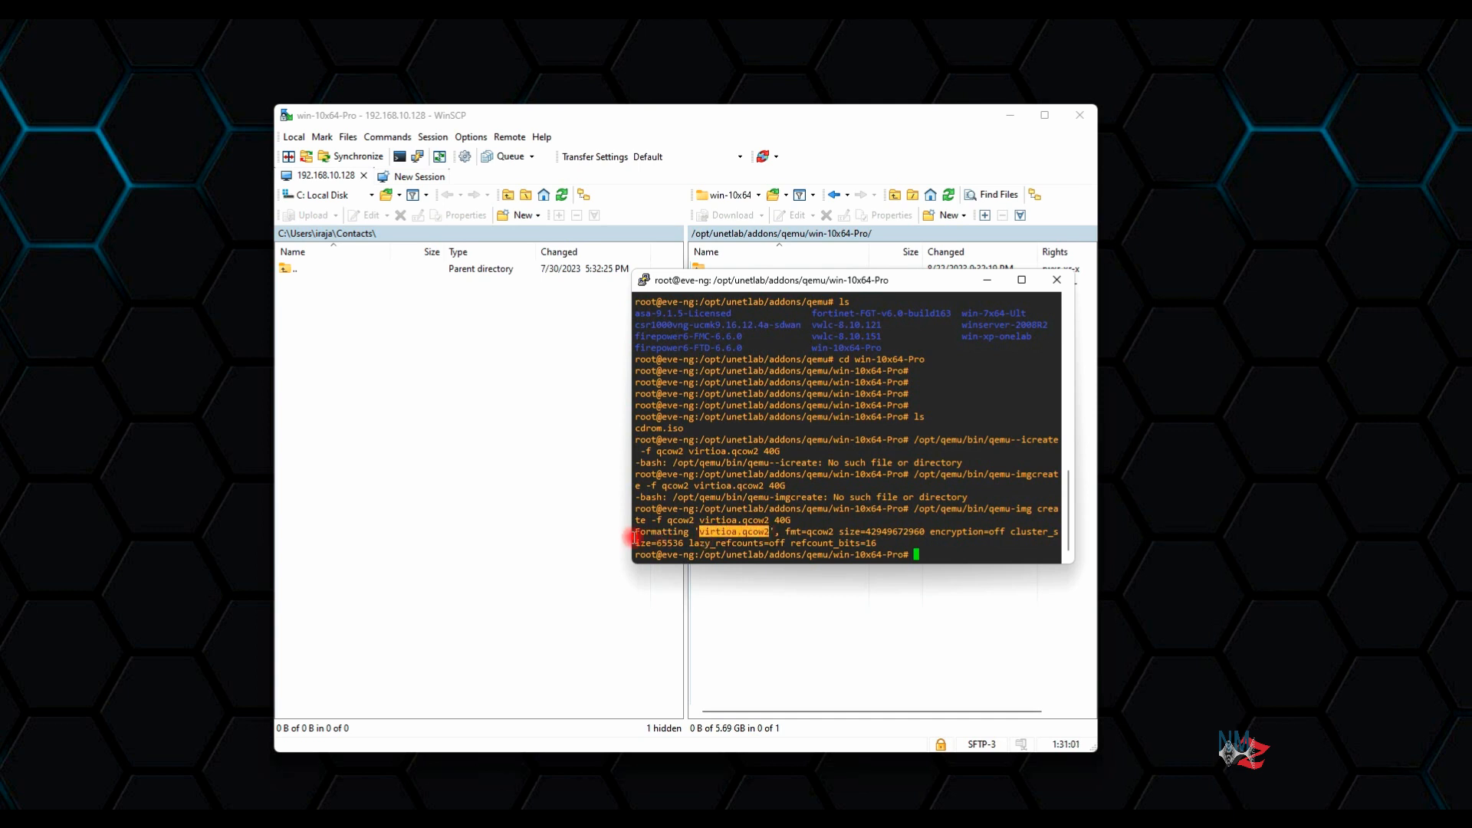
left_click_drag(636, 531, 691, 532)
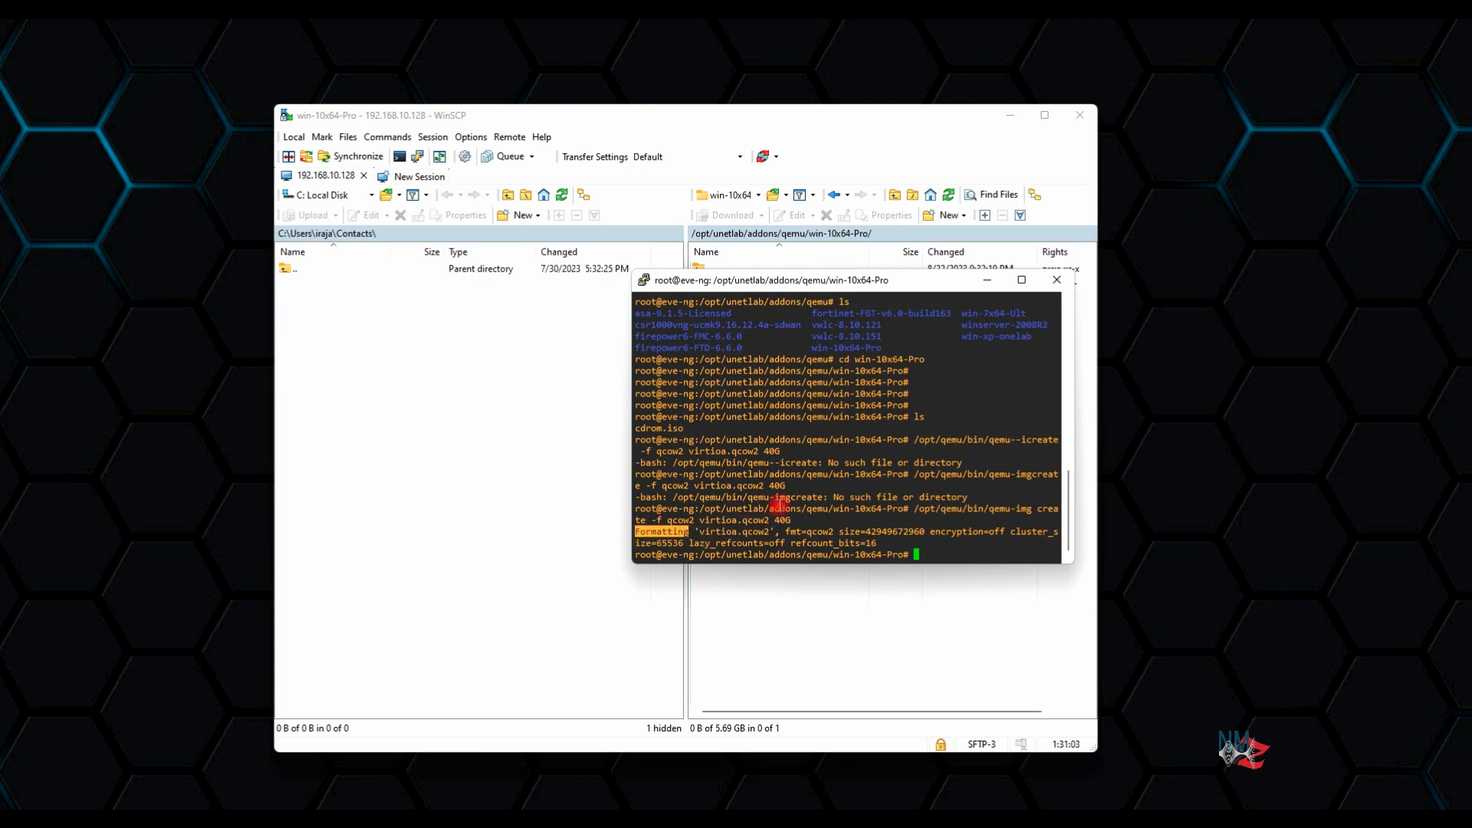
key("Return")
key("Return")
key("Return")
type("ls")
key("Return")
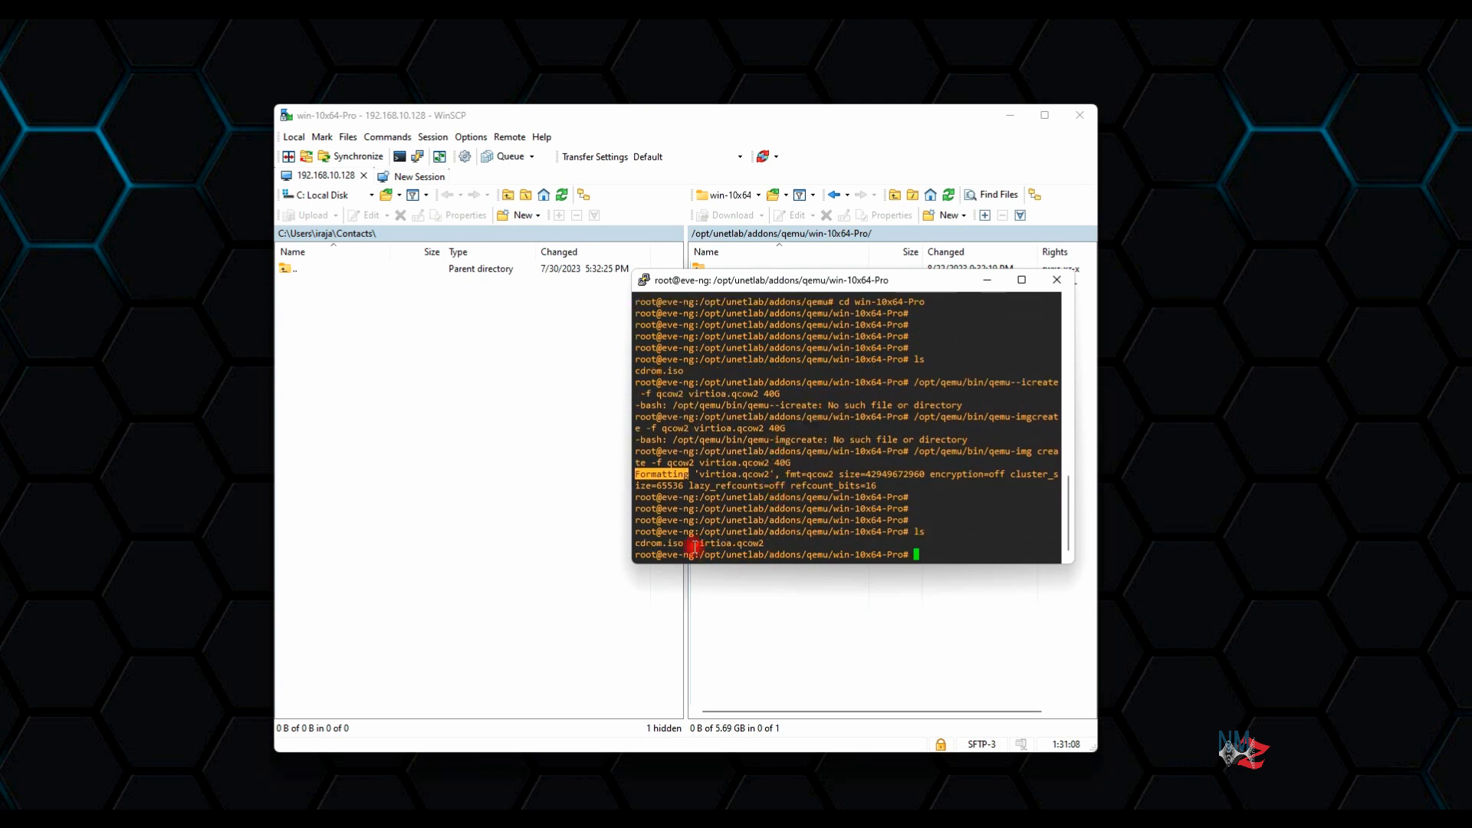
left_click_drag(690, 543, 763, 543)
Refresh WinSCP's remote panel to show virtioa.qcow2, then return to the EVE-NG lab
left_click_drag(894, 282, 451, 322)
left_click(782, 417)
left_click(949, 194)
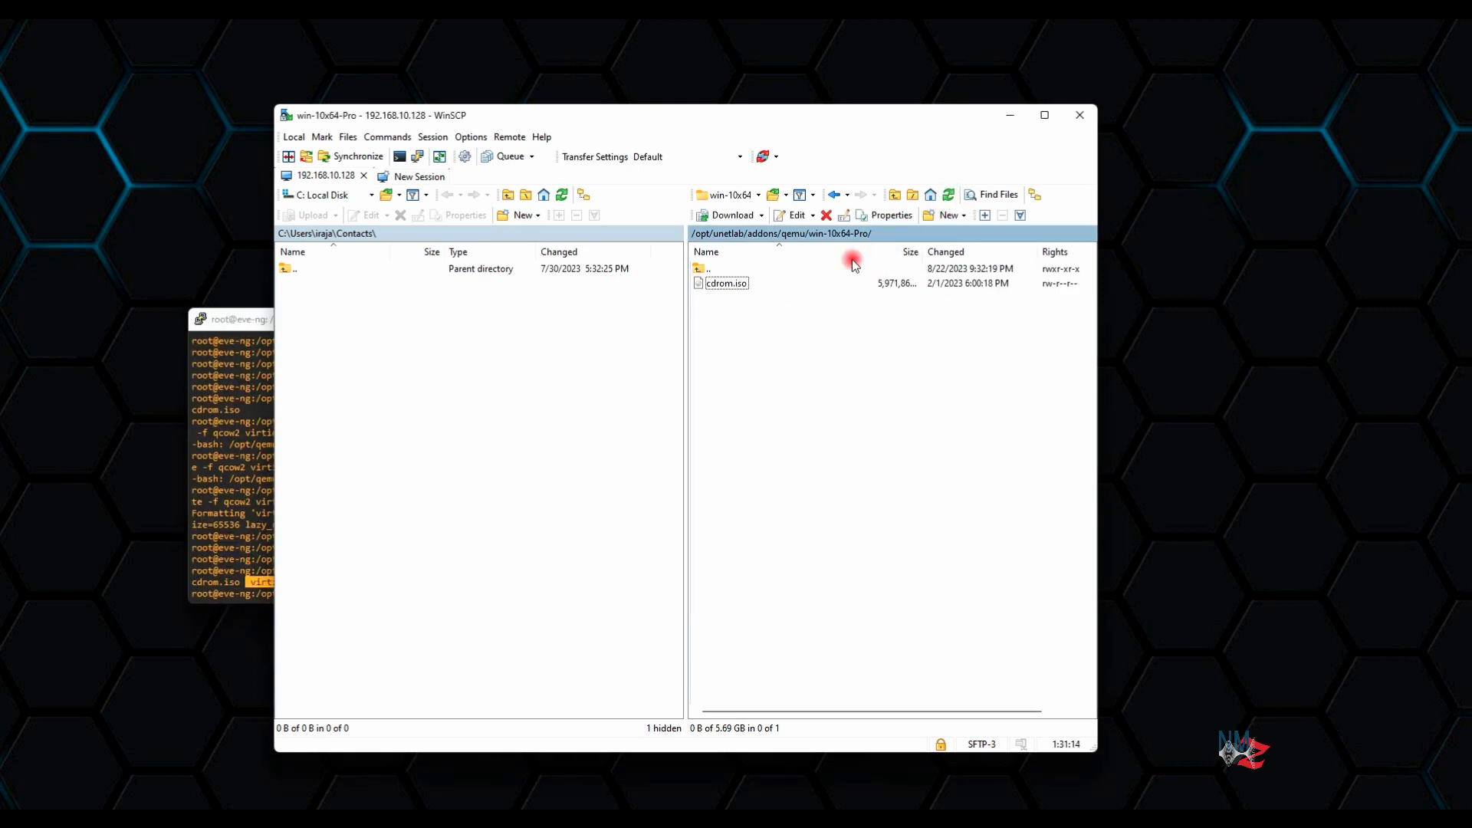
left_click(735, 298)
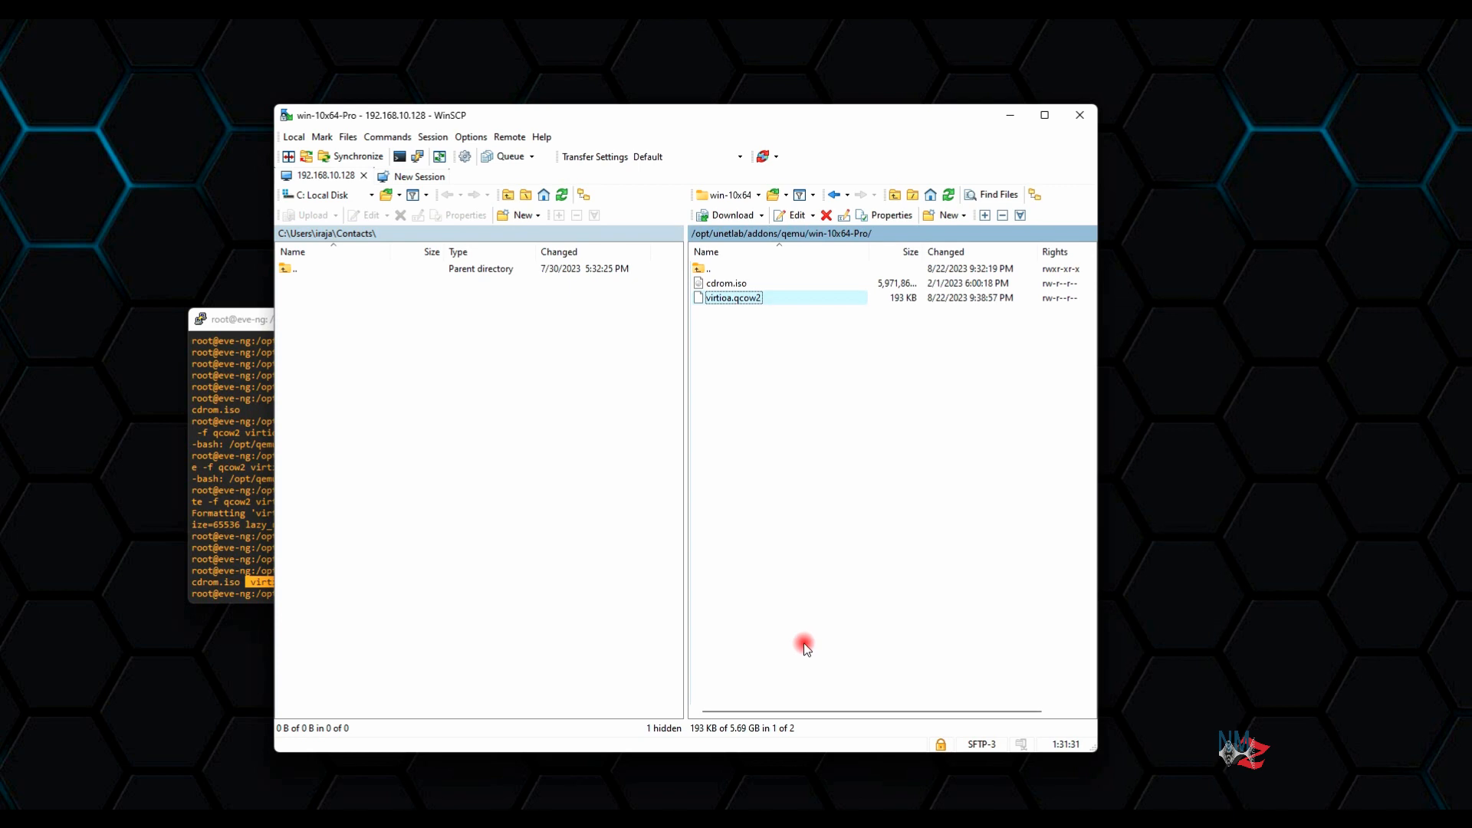
left_click(851, 817)
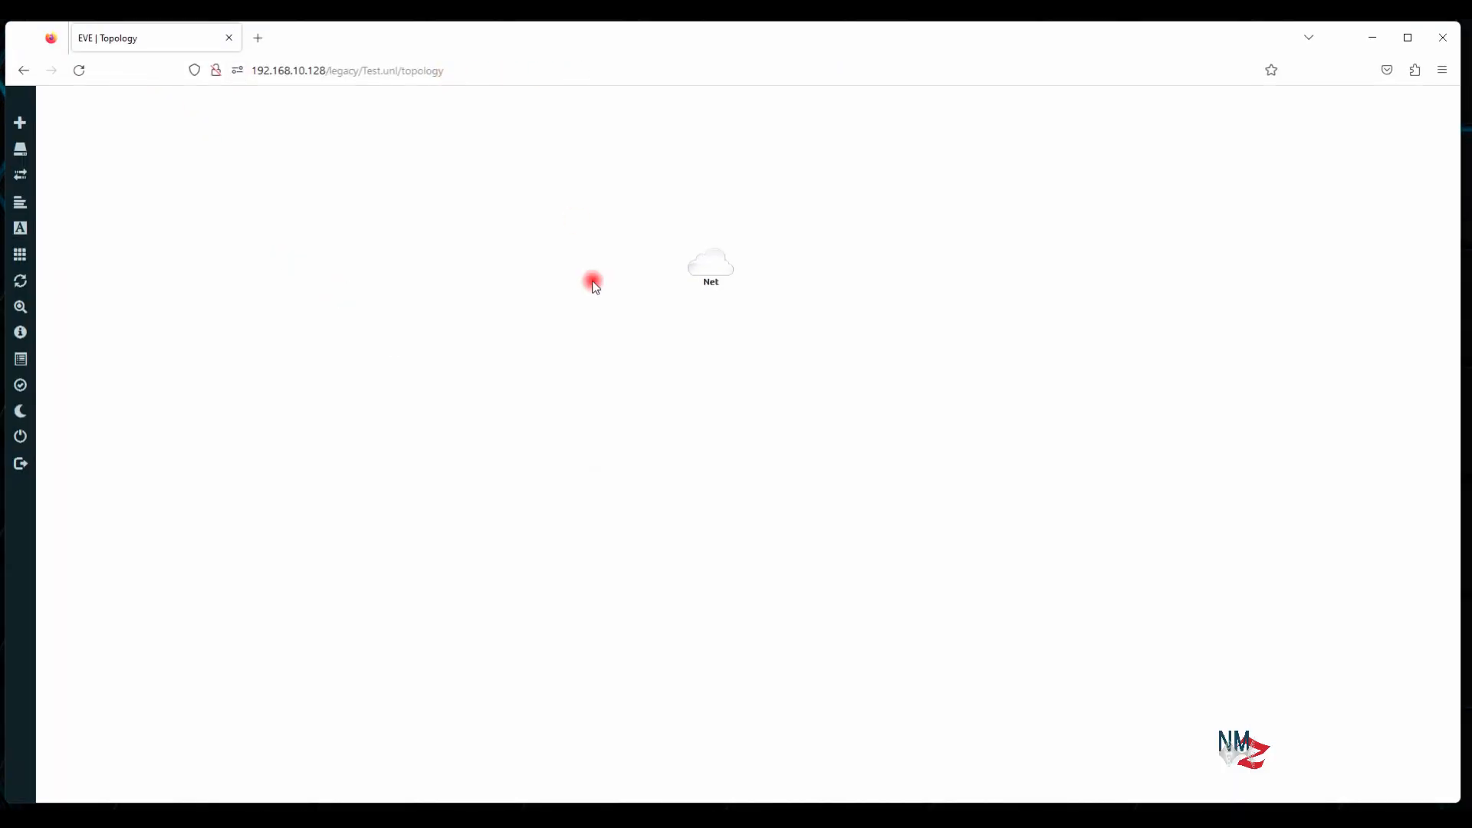
Add a Windows node named Win with the win-10x64-Pro image beside the Net cloud
right_click(681, 374)
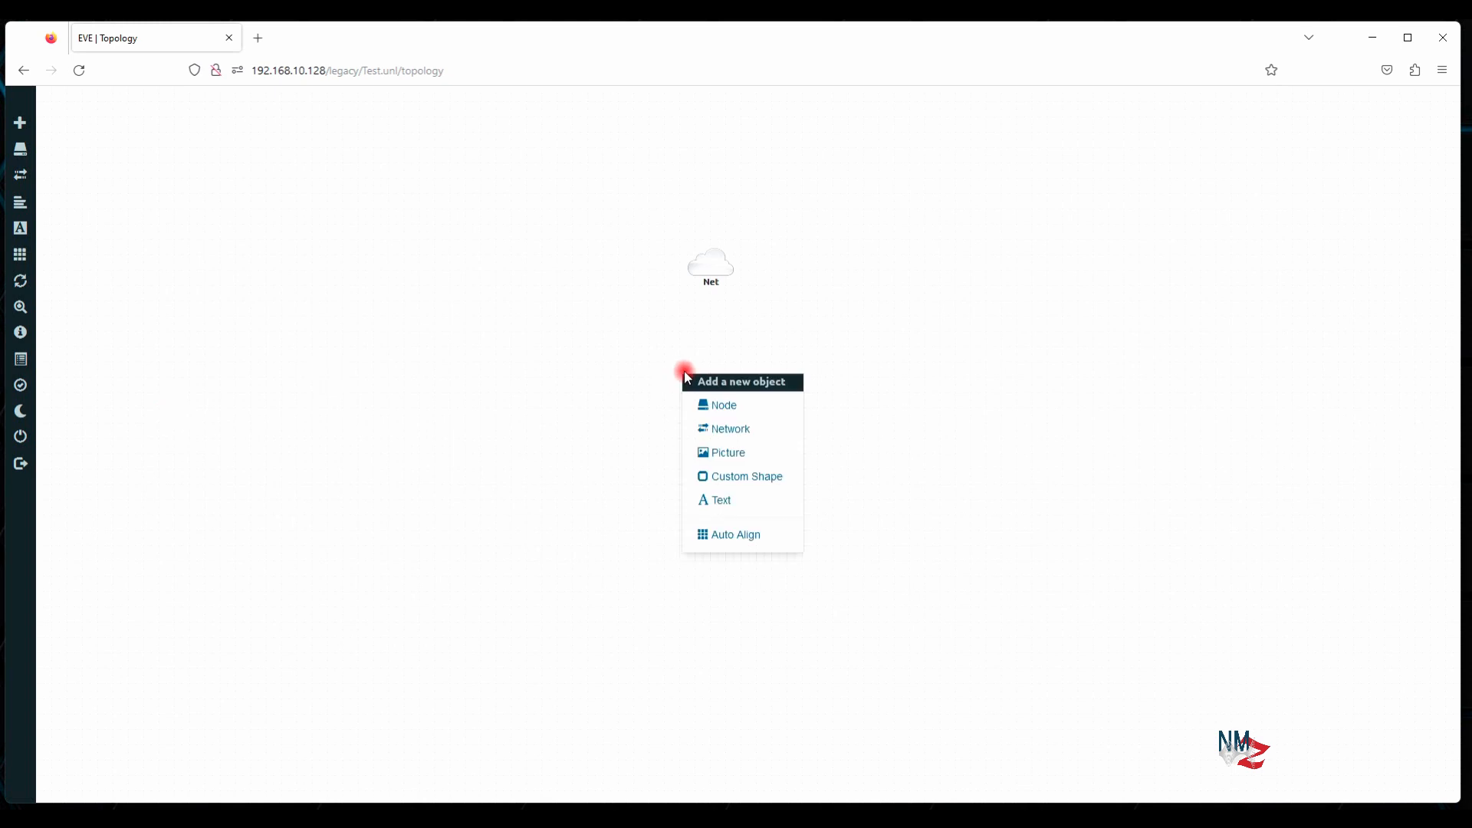
left_click(702, 400)
scroll(685, 506, "down", 20)
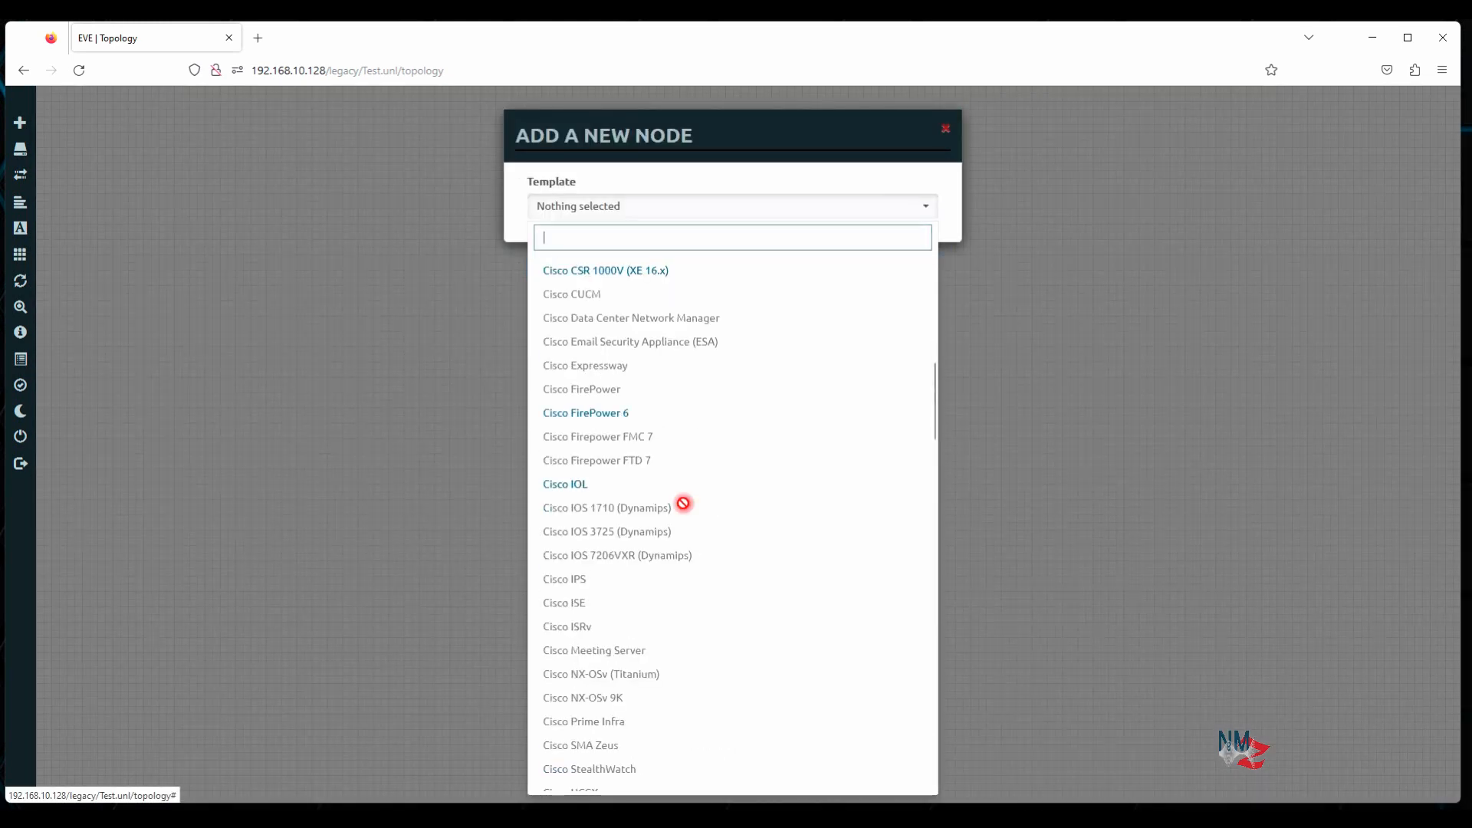
scroll(684, 514, "down", 5)
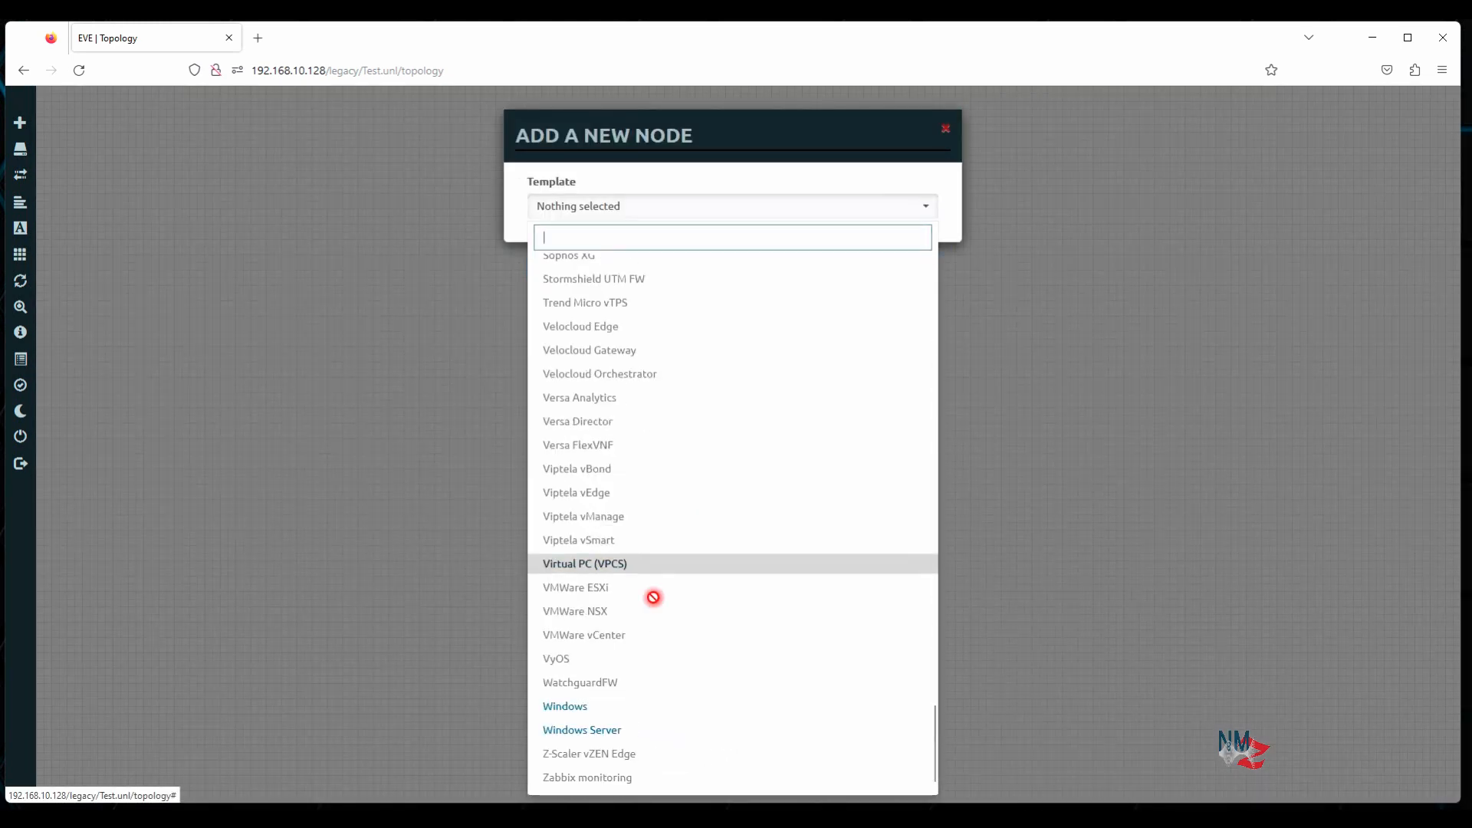
left_click(582, 703)
left_click(771, 283)
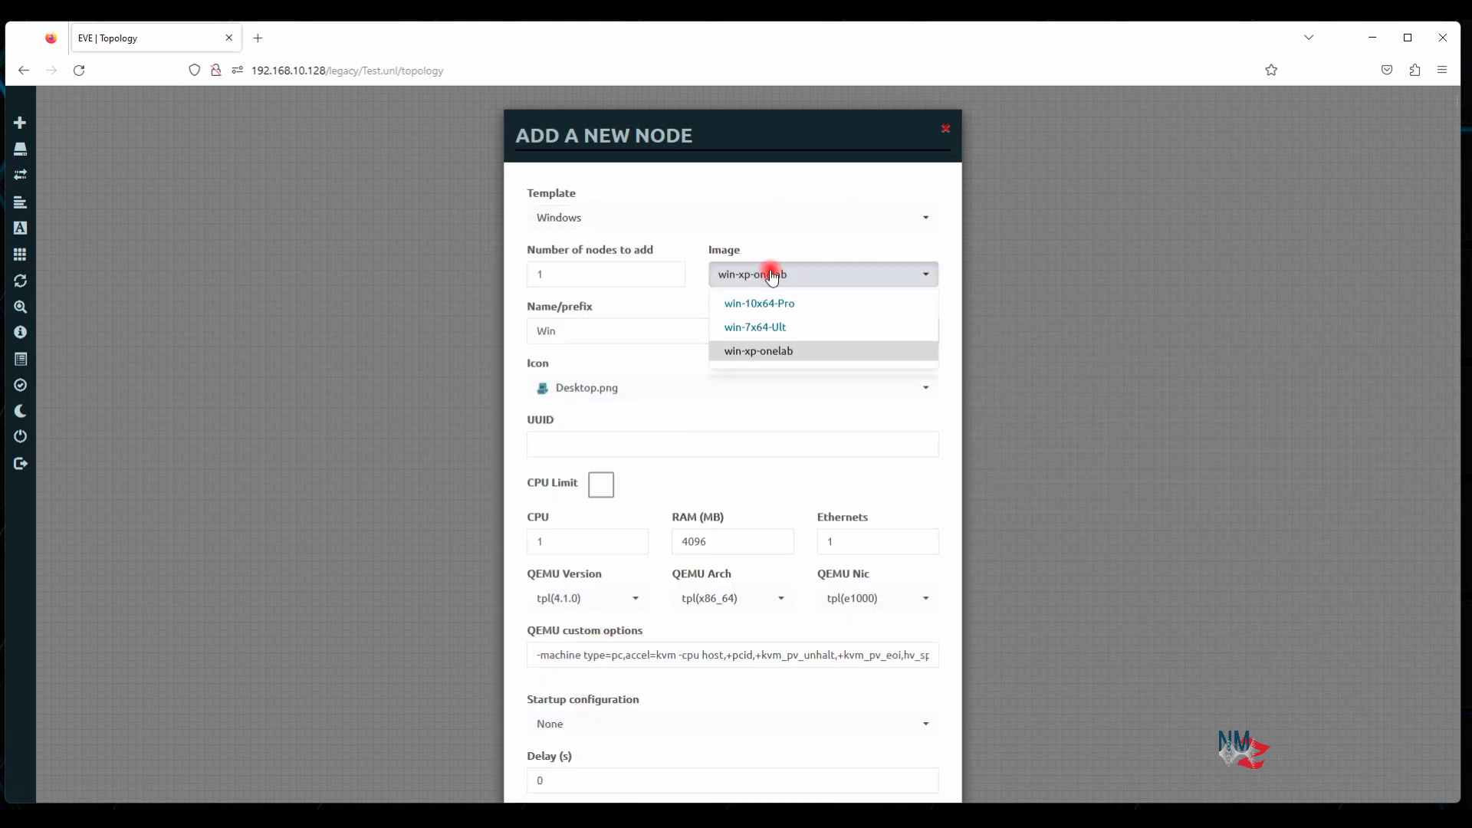
left_click(788, 307)
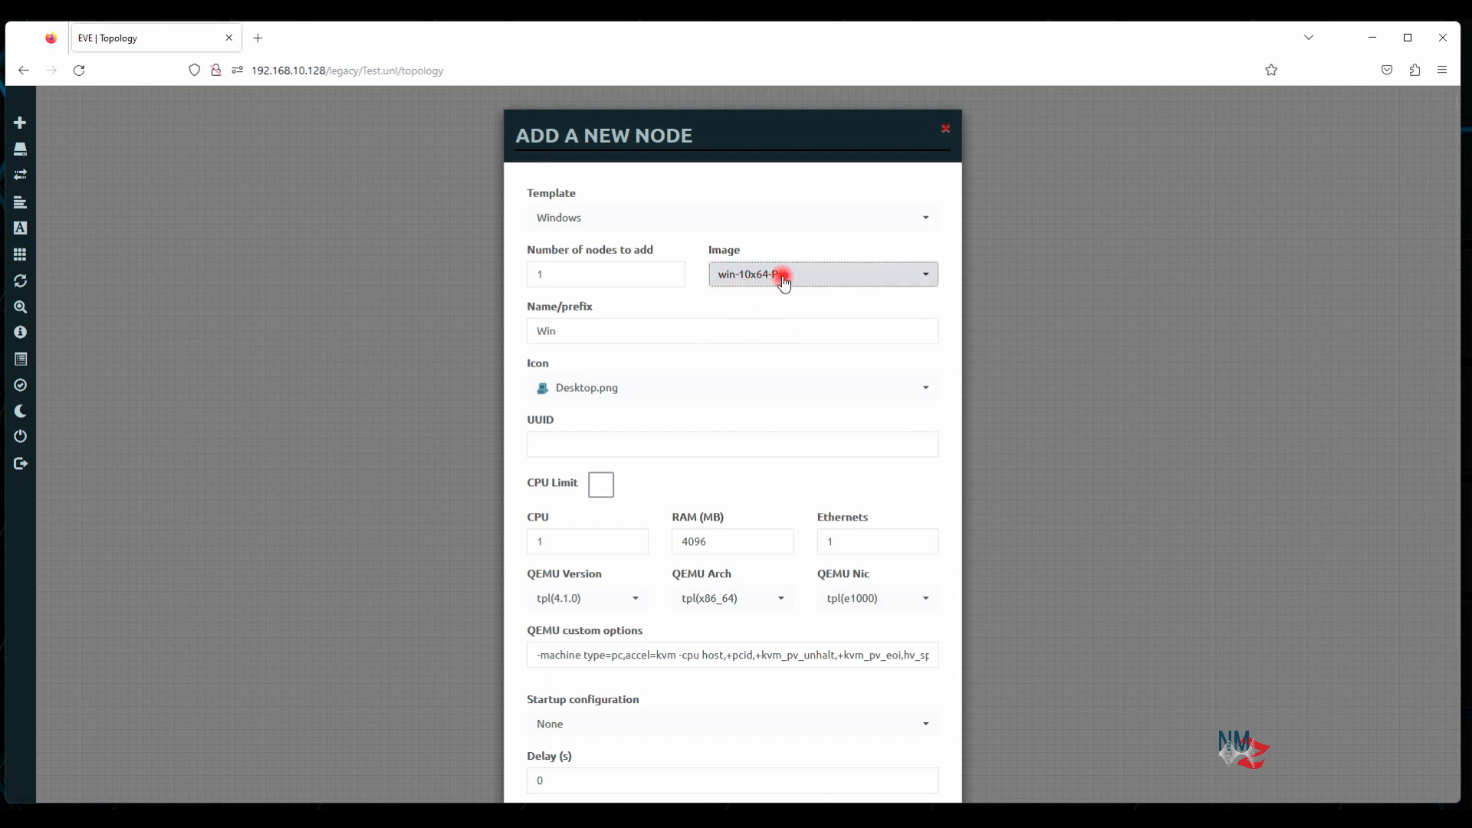
scroll(761, 289, "down", 3)
left_click(655, 752)
left_click_drag(702, 407, 710, 395)
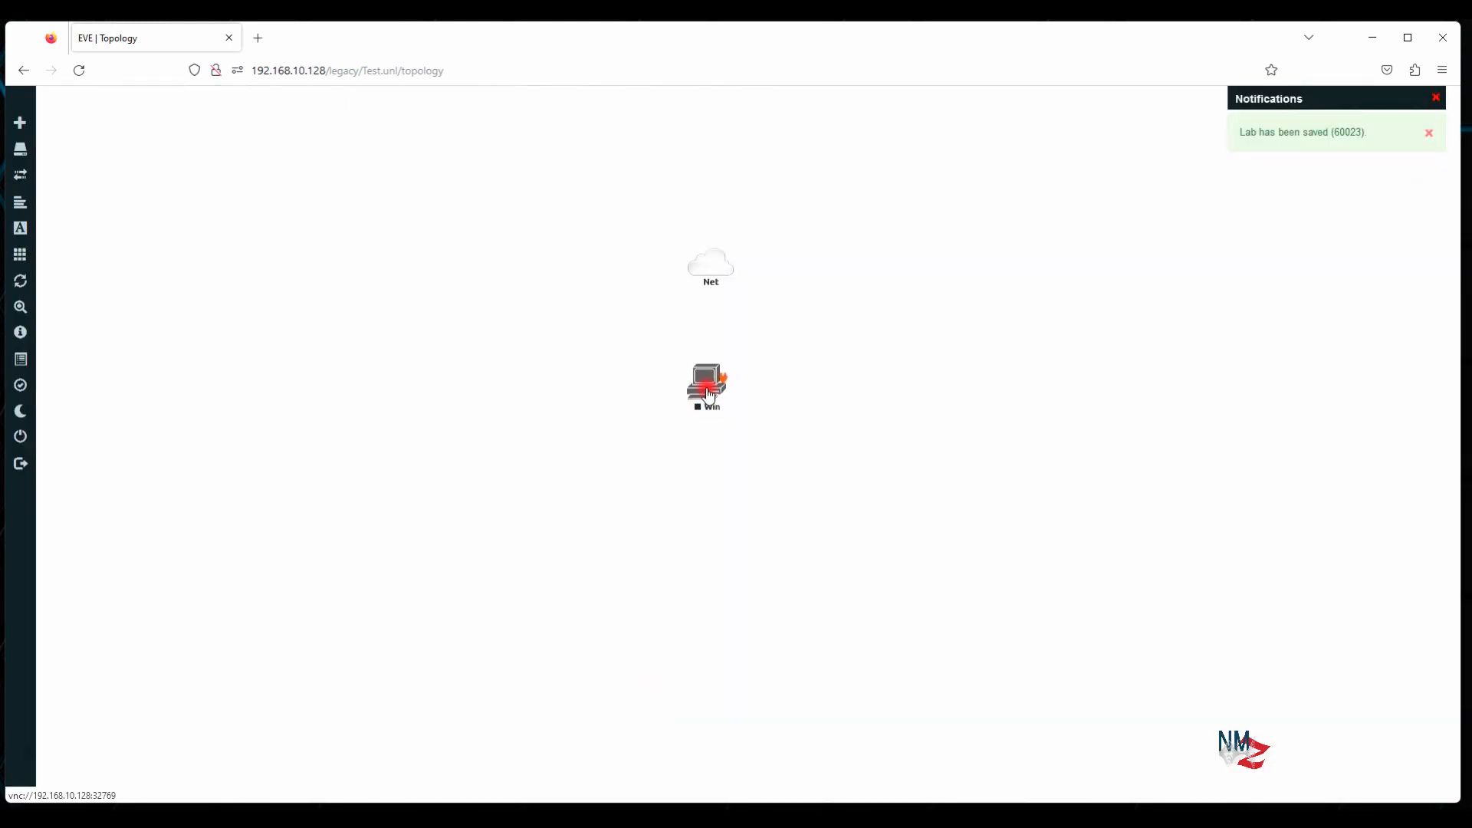
Connect the Win node's e0 interface to the Net cloud
left_click_drag(723, 378, 713, 273)
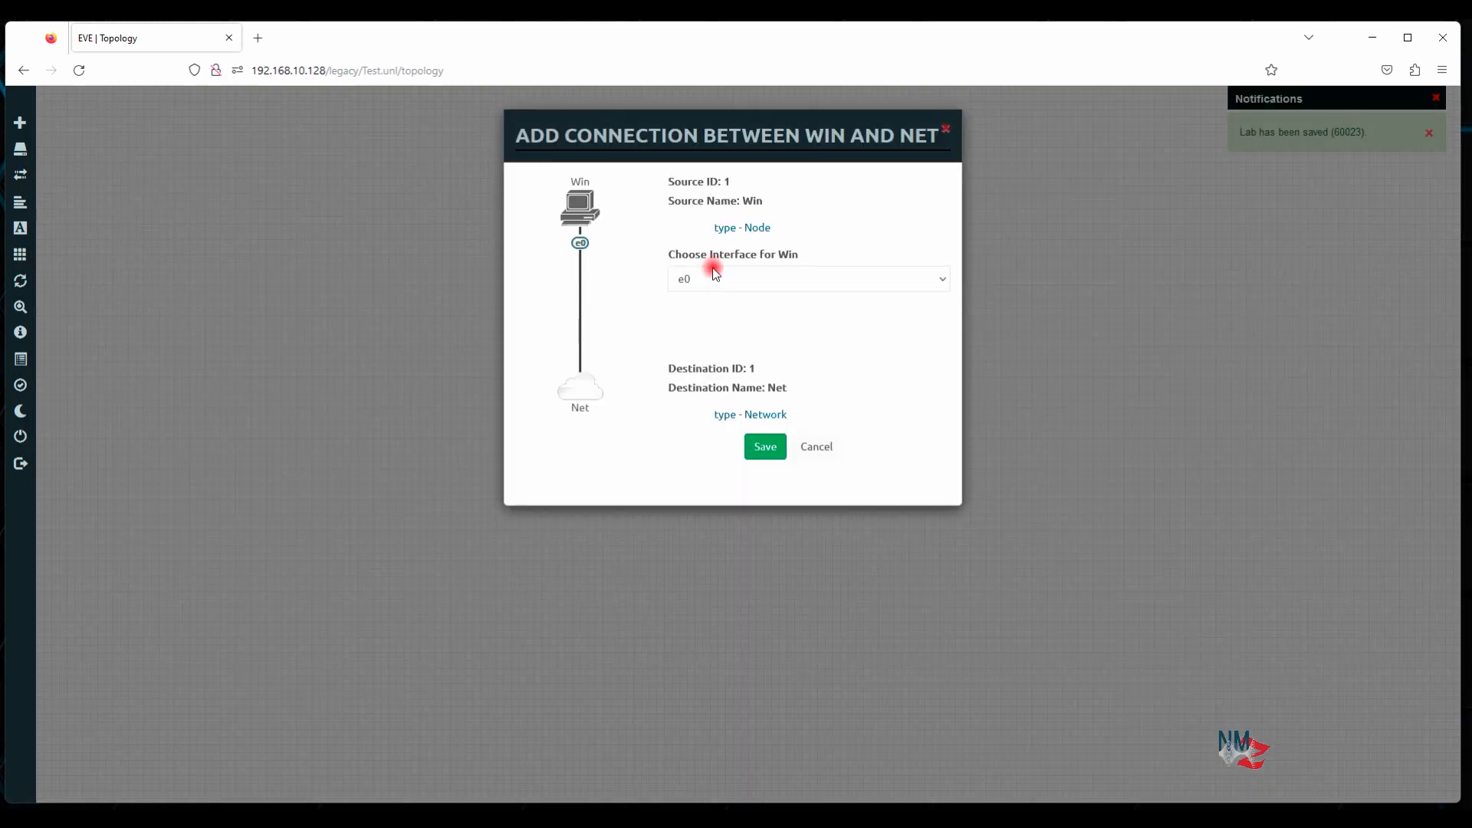
left_click(764, 449)
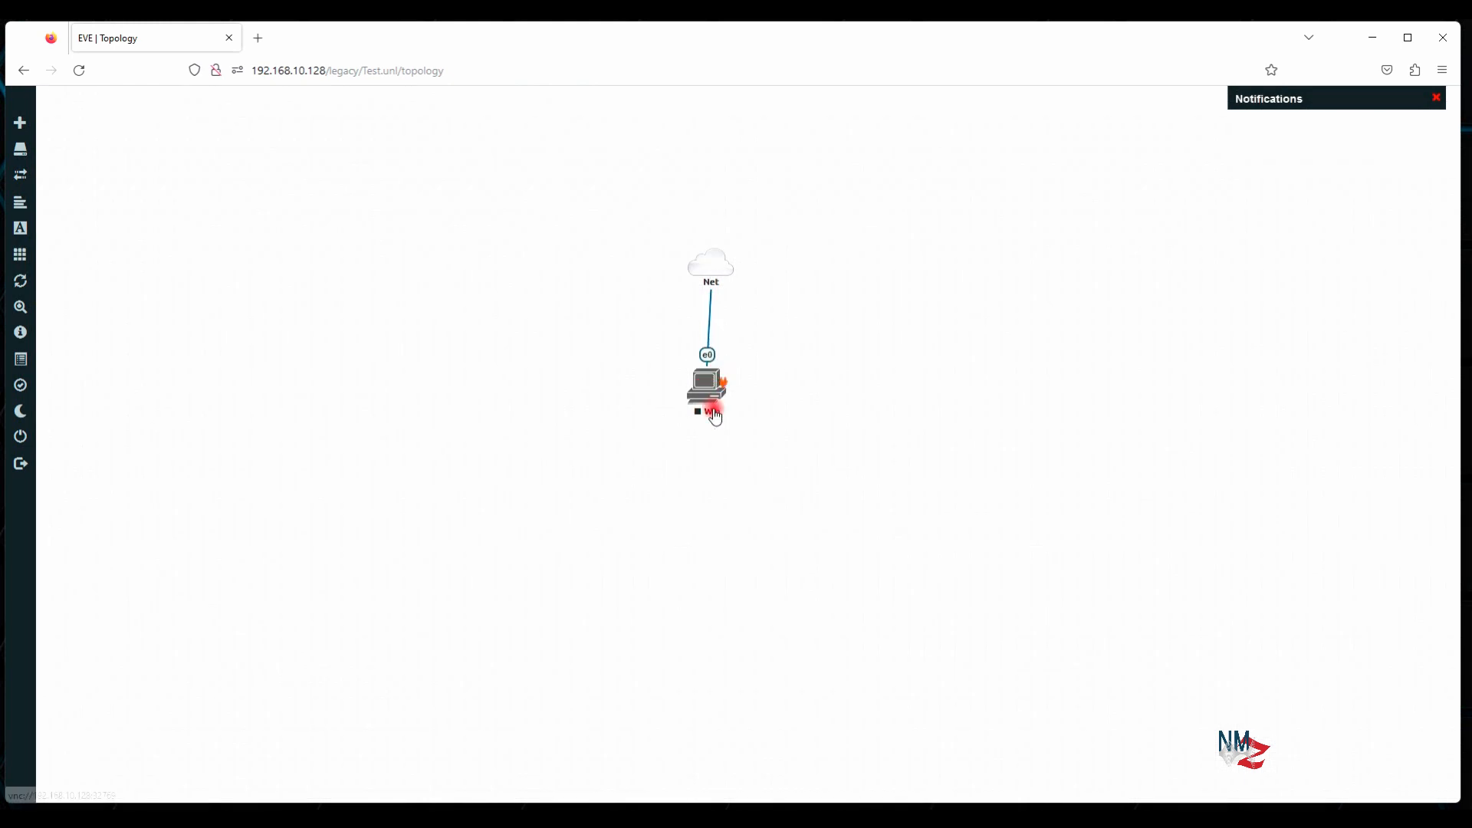
left_click(713, 335)
Rename the Net cloud network to Internet and save it
right_click(711, 268)
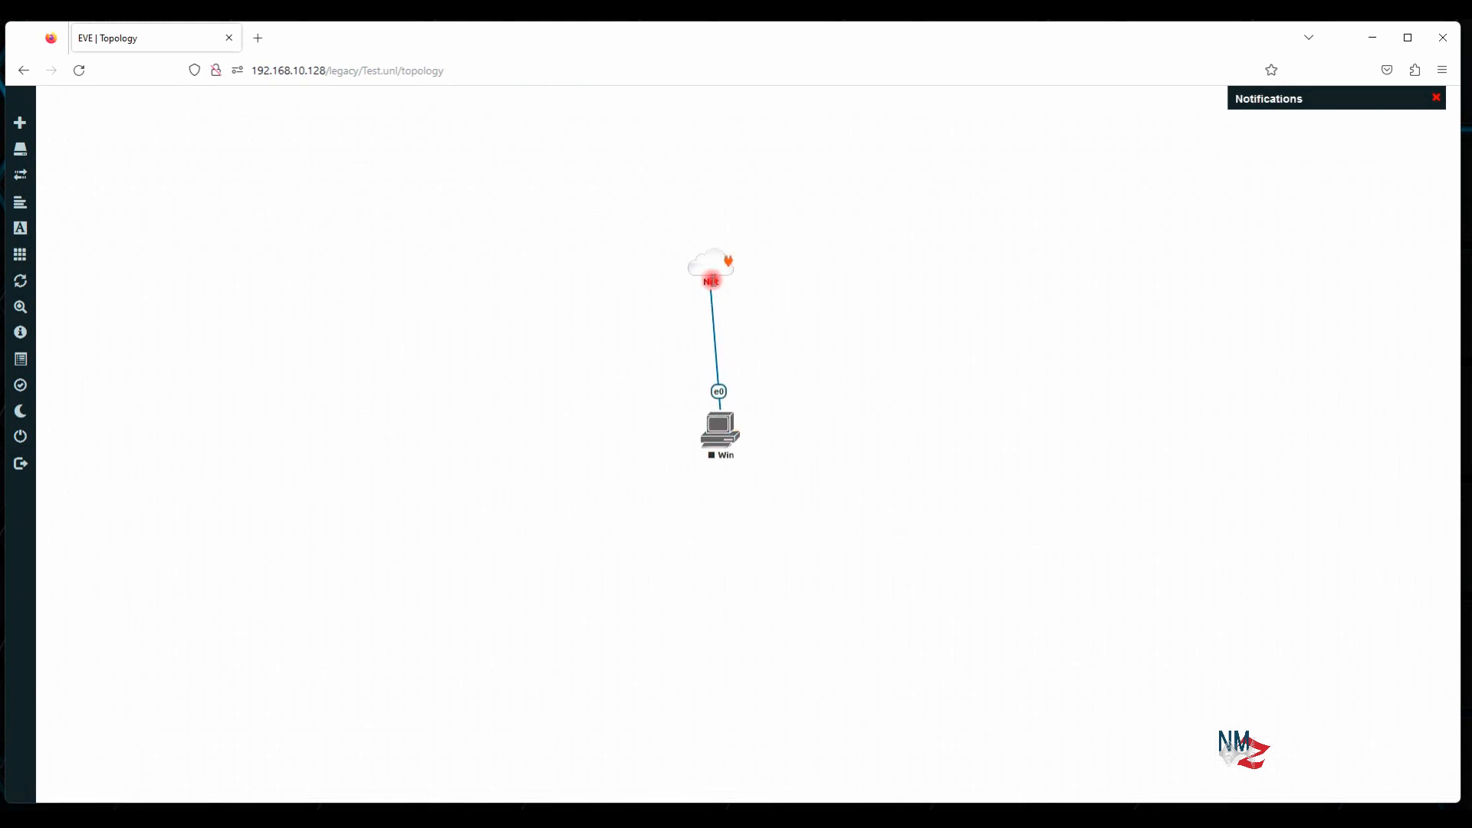
left_click(761, 317)
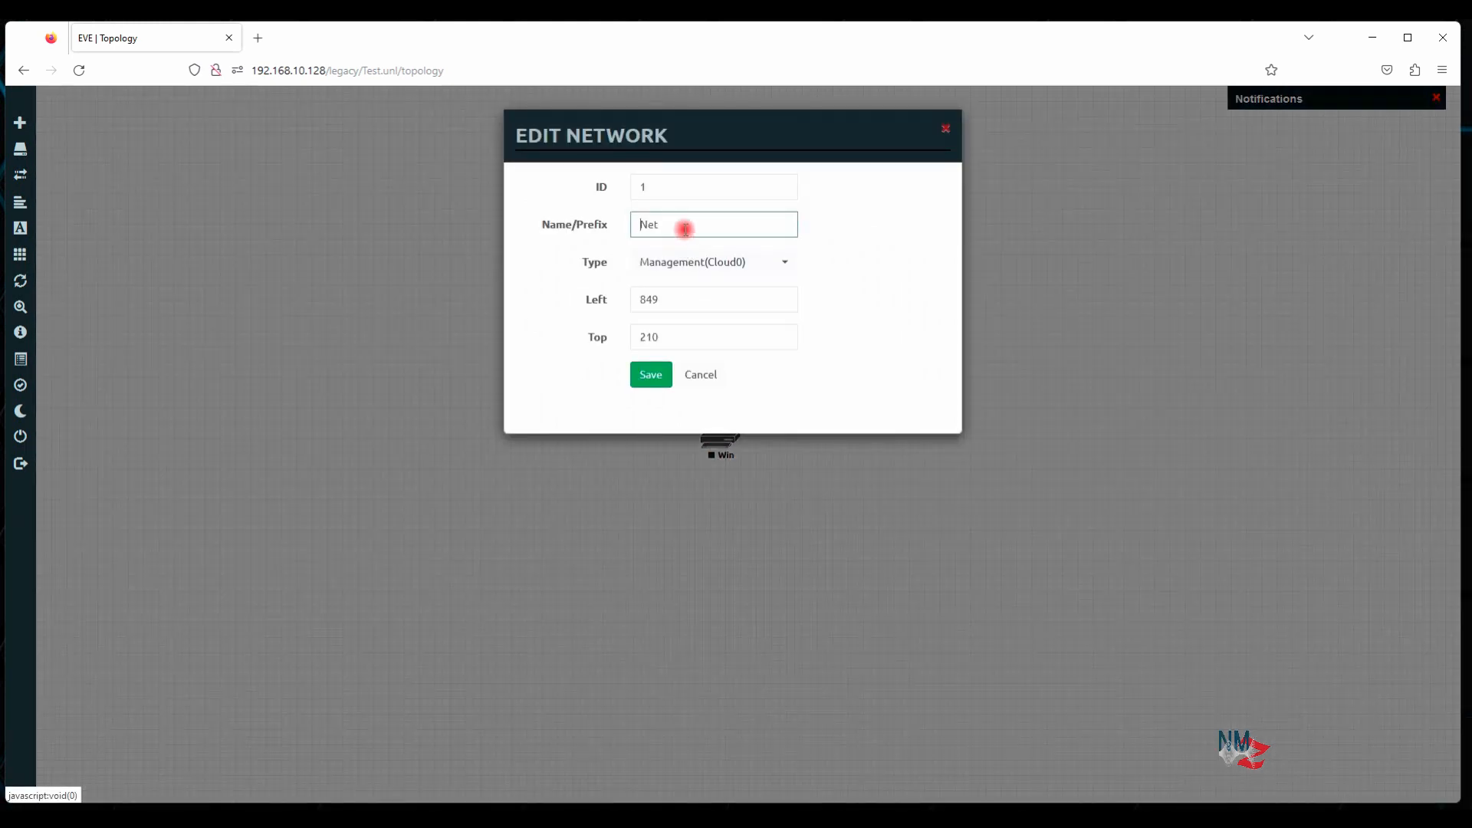
left_click_drag(683, 227, 532, 233)
key("BackSpace")
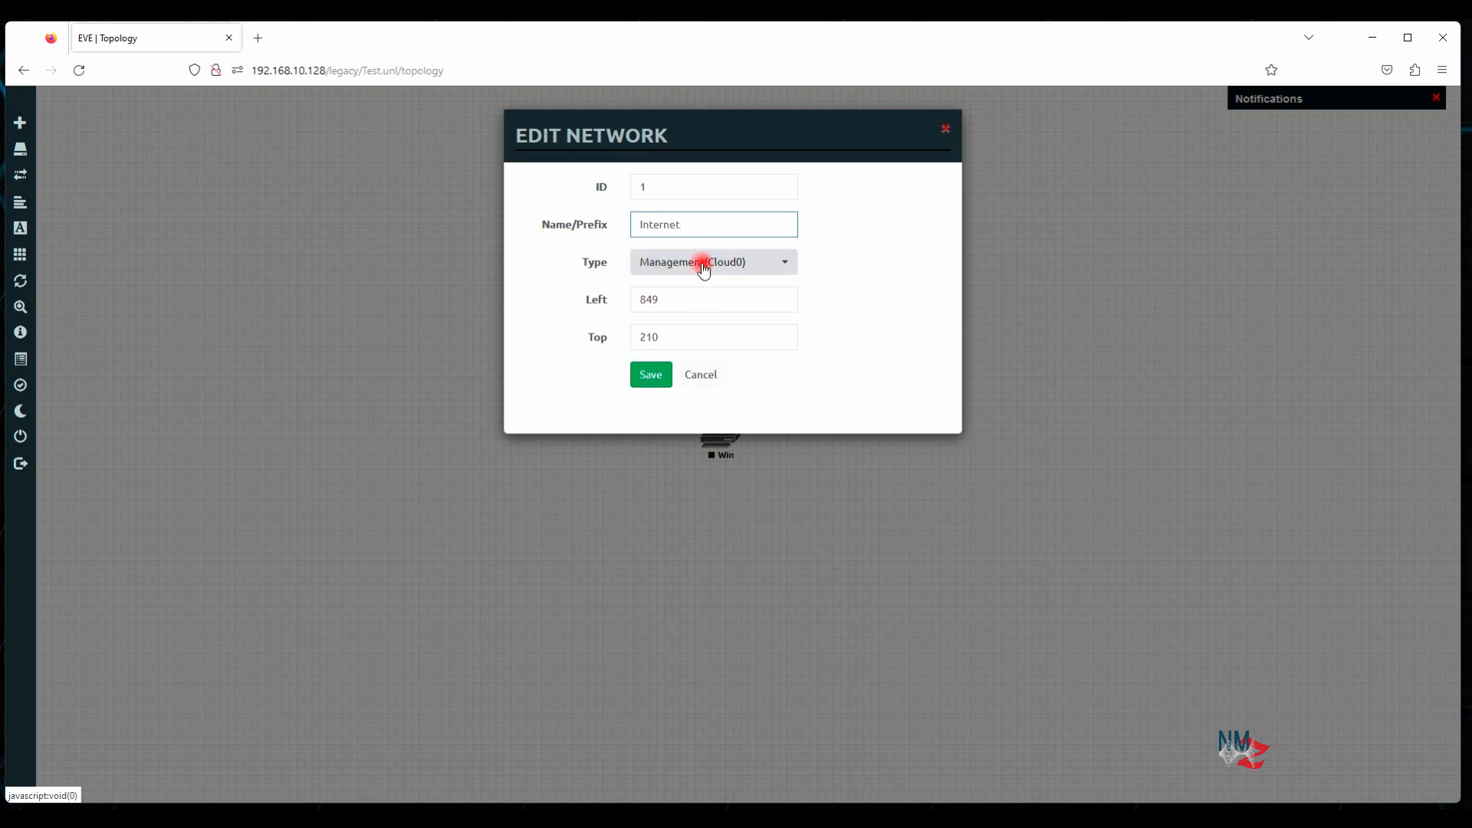
left_click(651, 375)
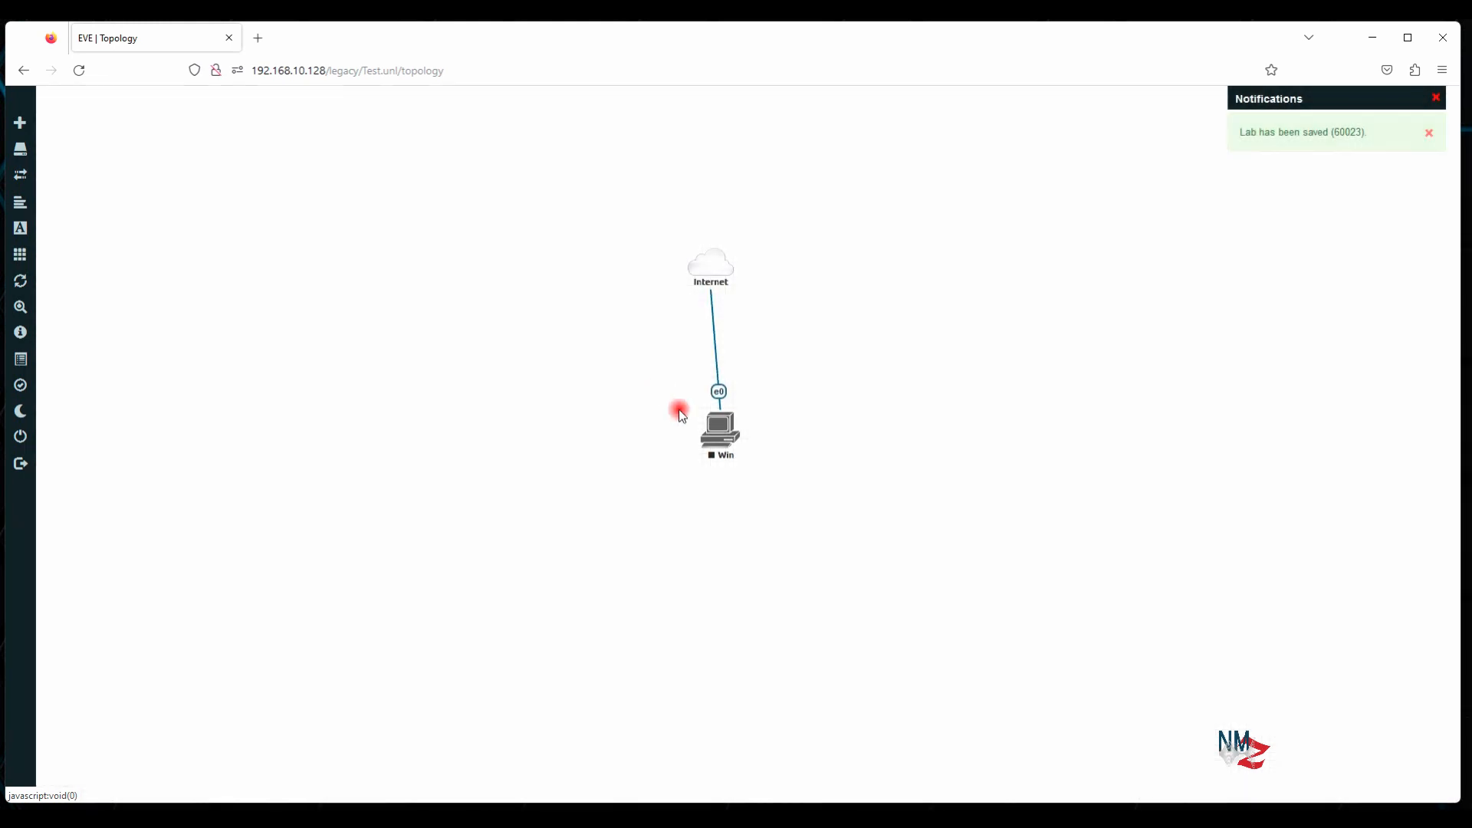
left_click_drag(718, 434, 716, 434)
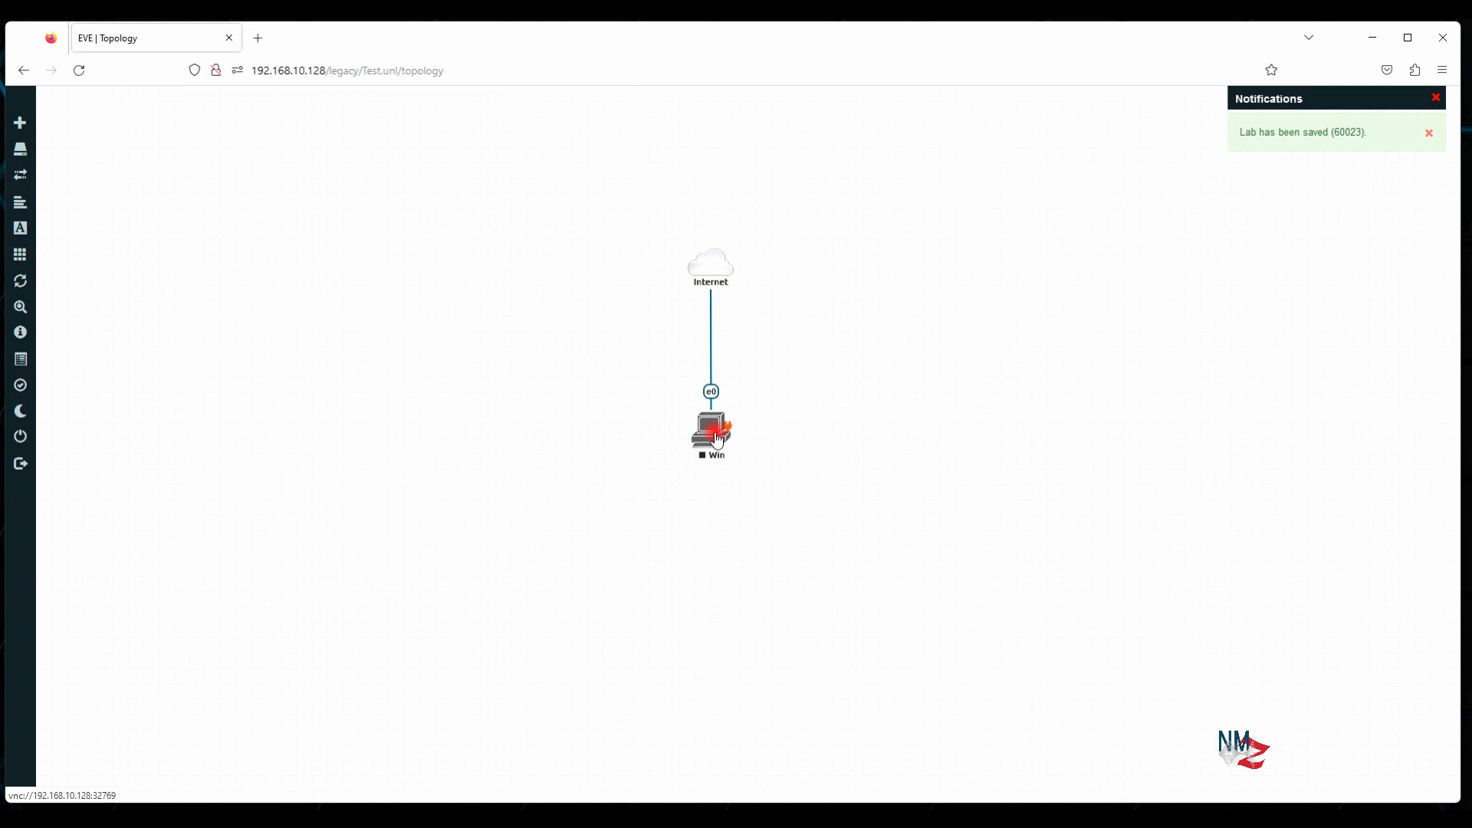
Start the Win node
right_click(712, 432)
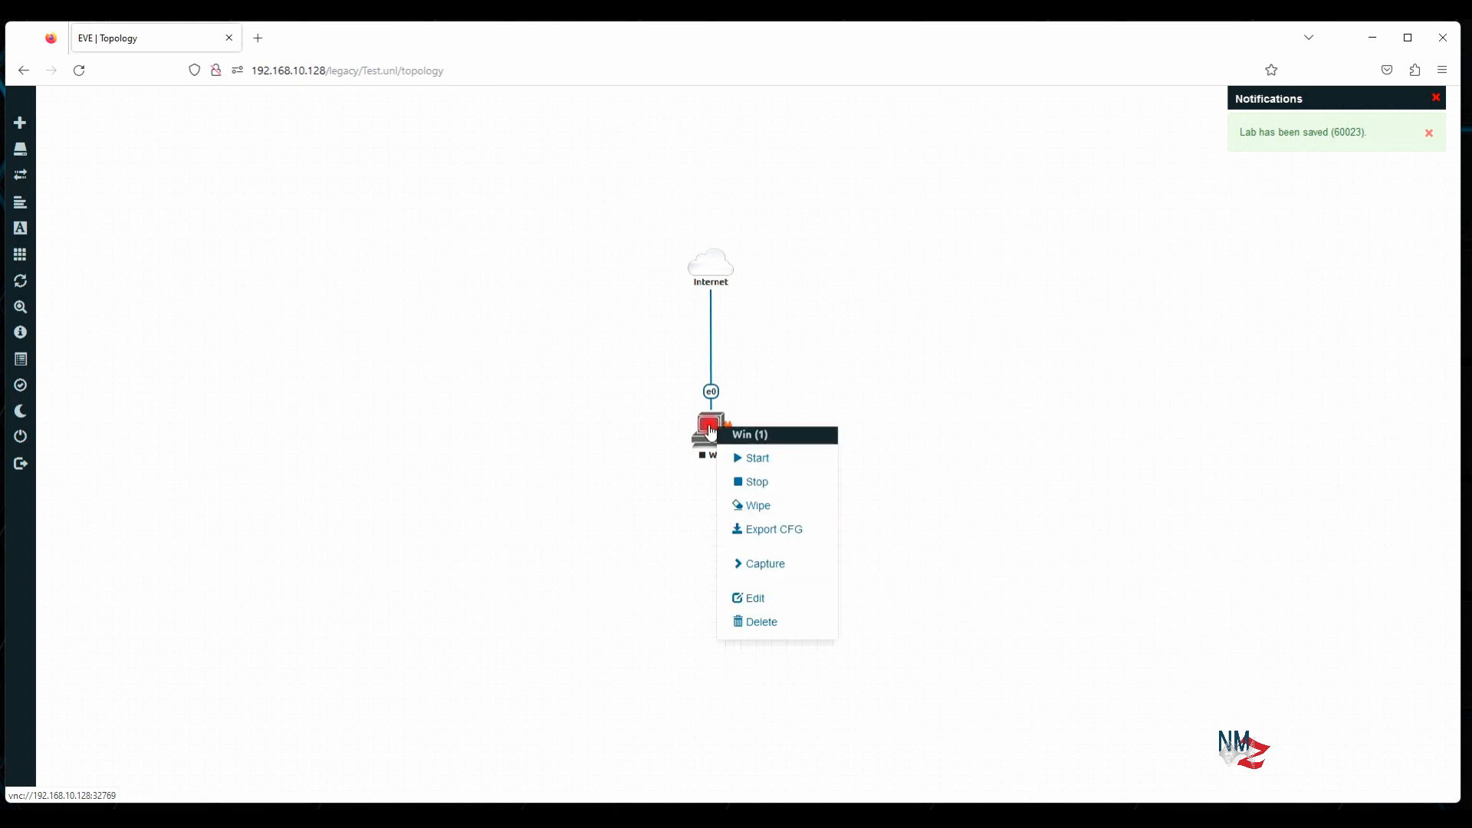
left_click(766, 460)
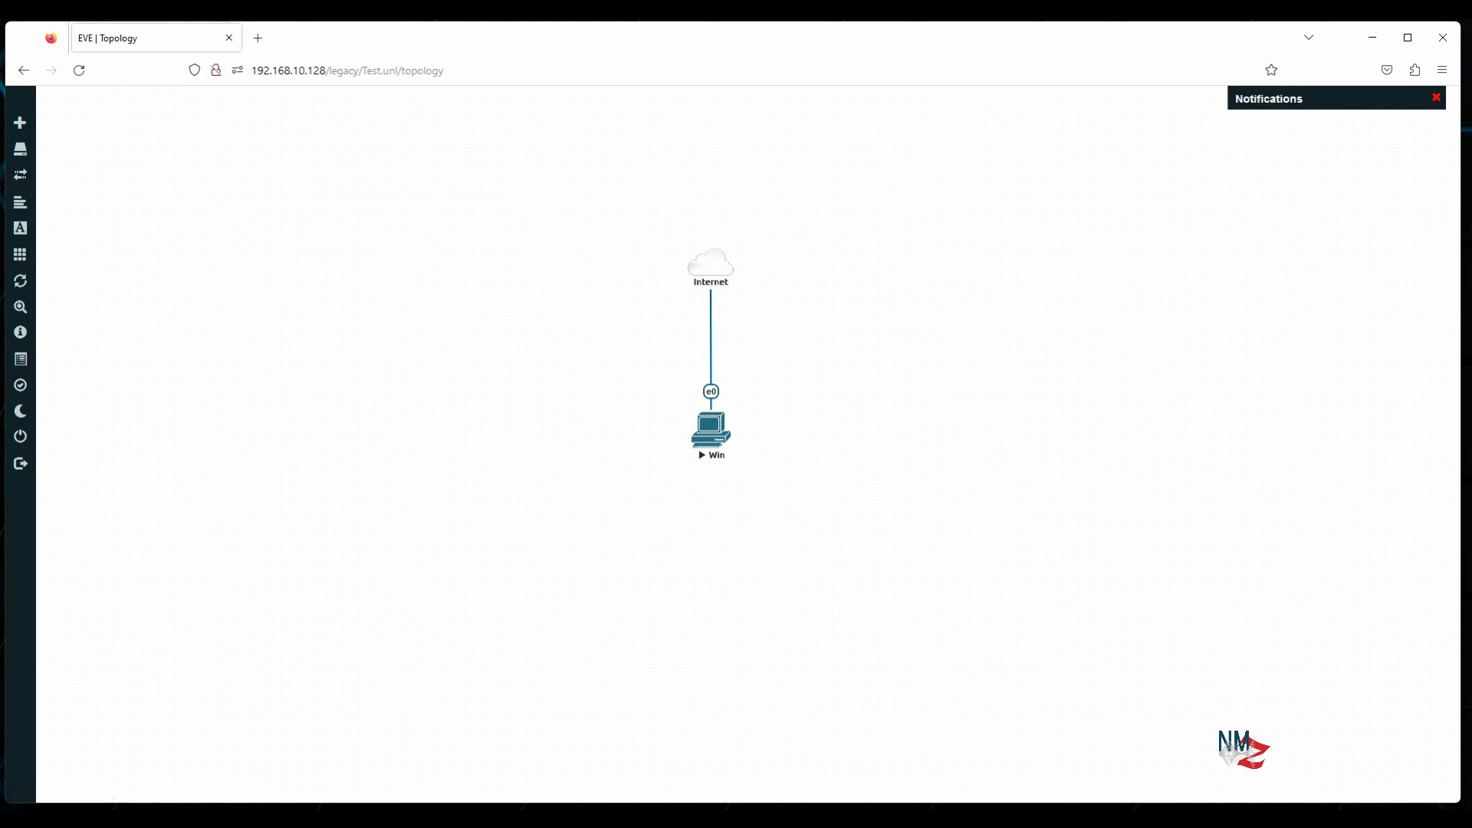
Connect VNC Viewer to the Win node's console at 192.168.10.128:32769
mouse_move(922, 816)
left_click(922, 763)
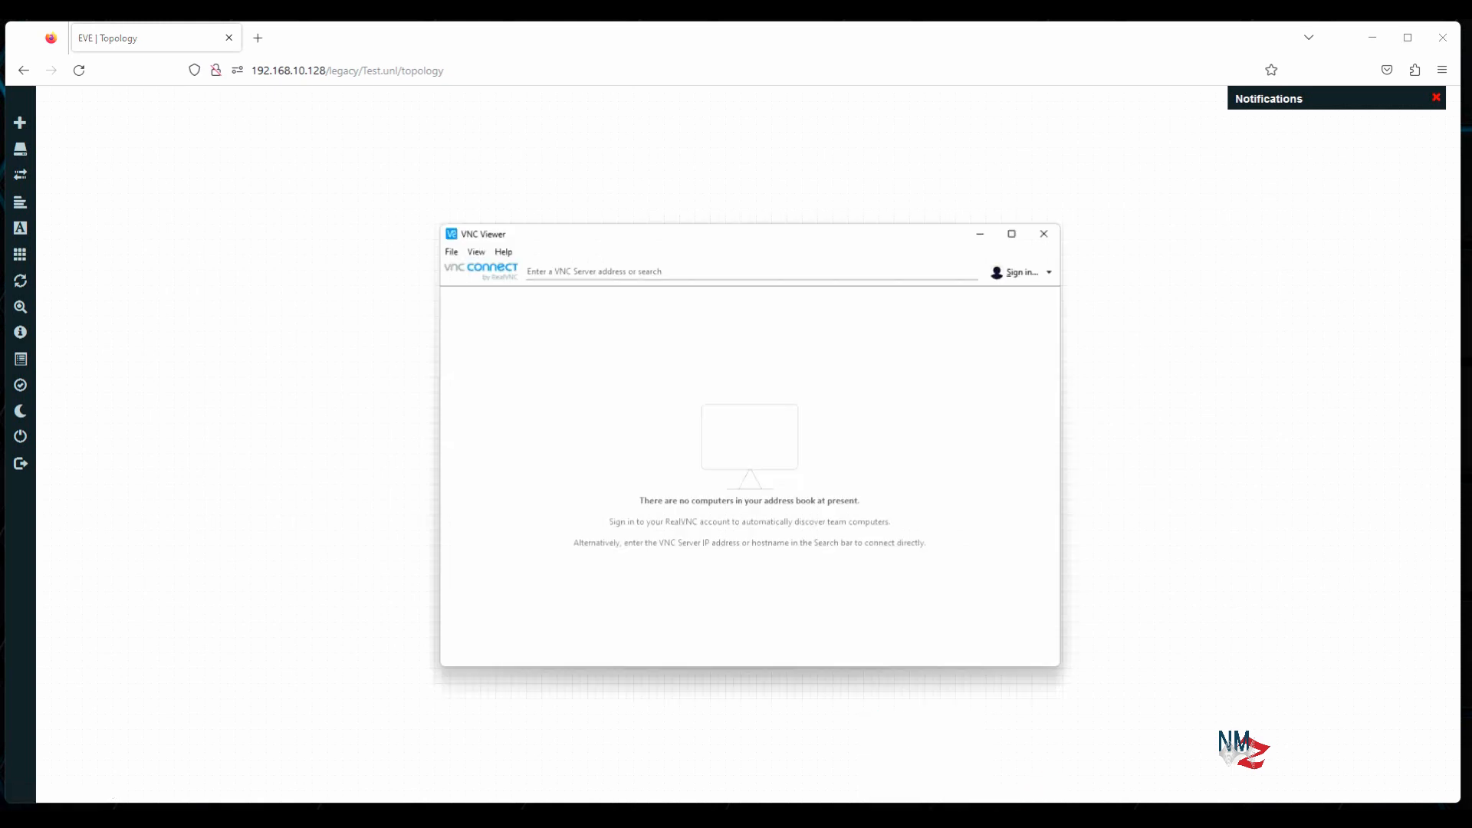
left_click(655, 222)
type("192.168.10.128:")
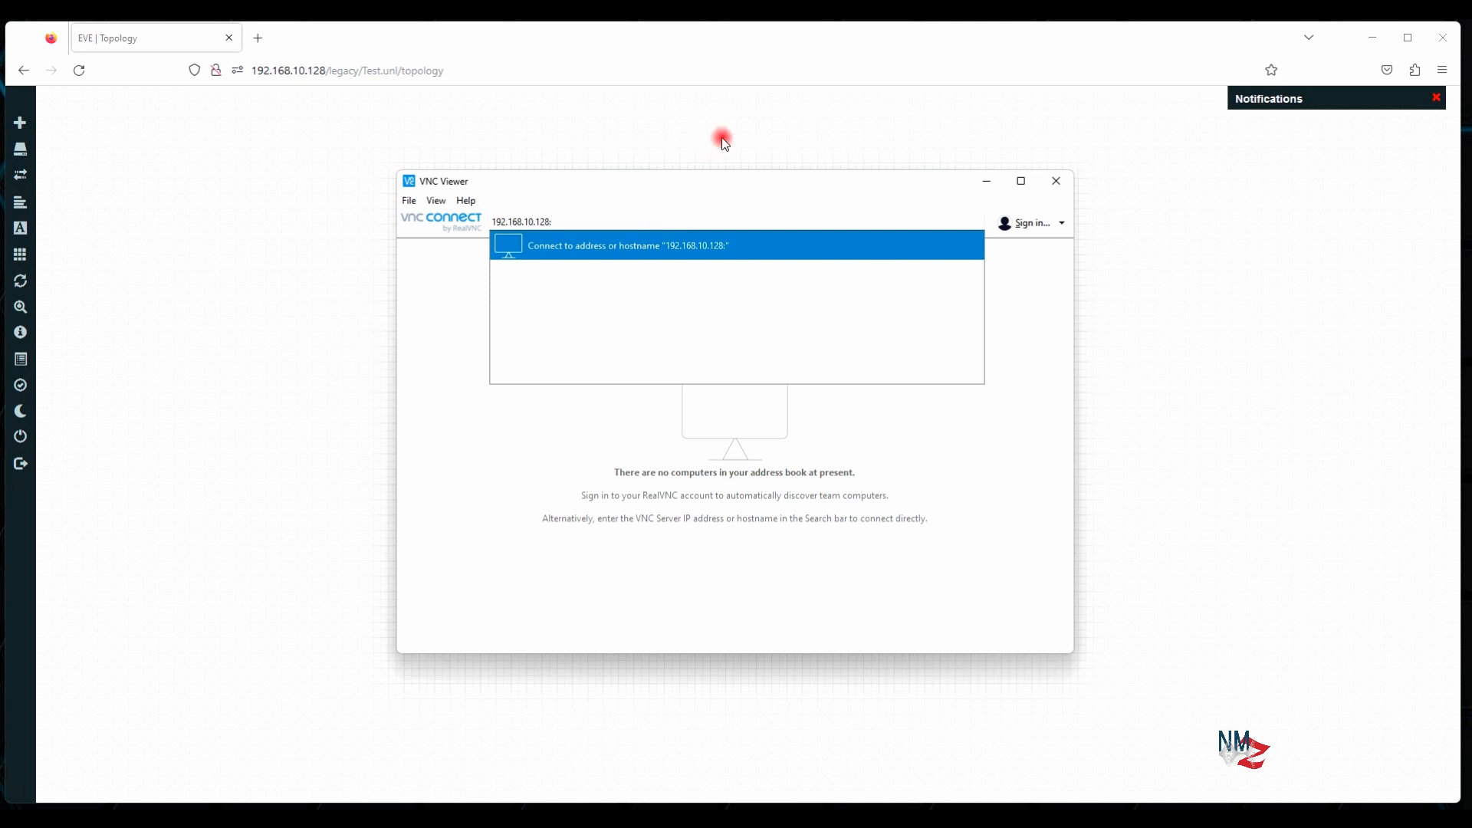
left_click_drag(760, 181, 1173, 171)
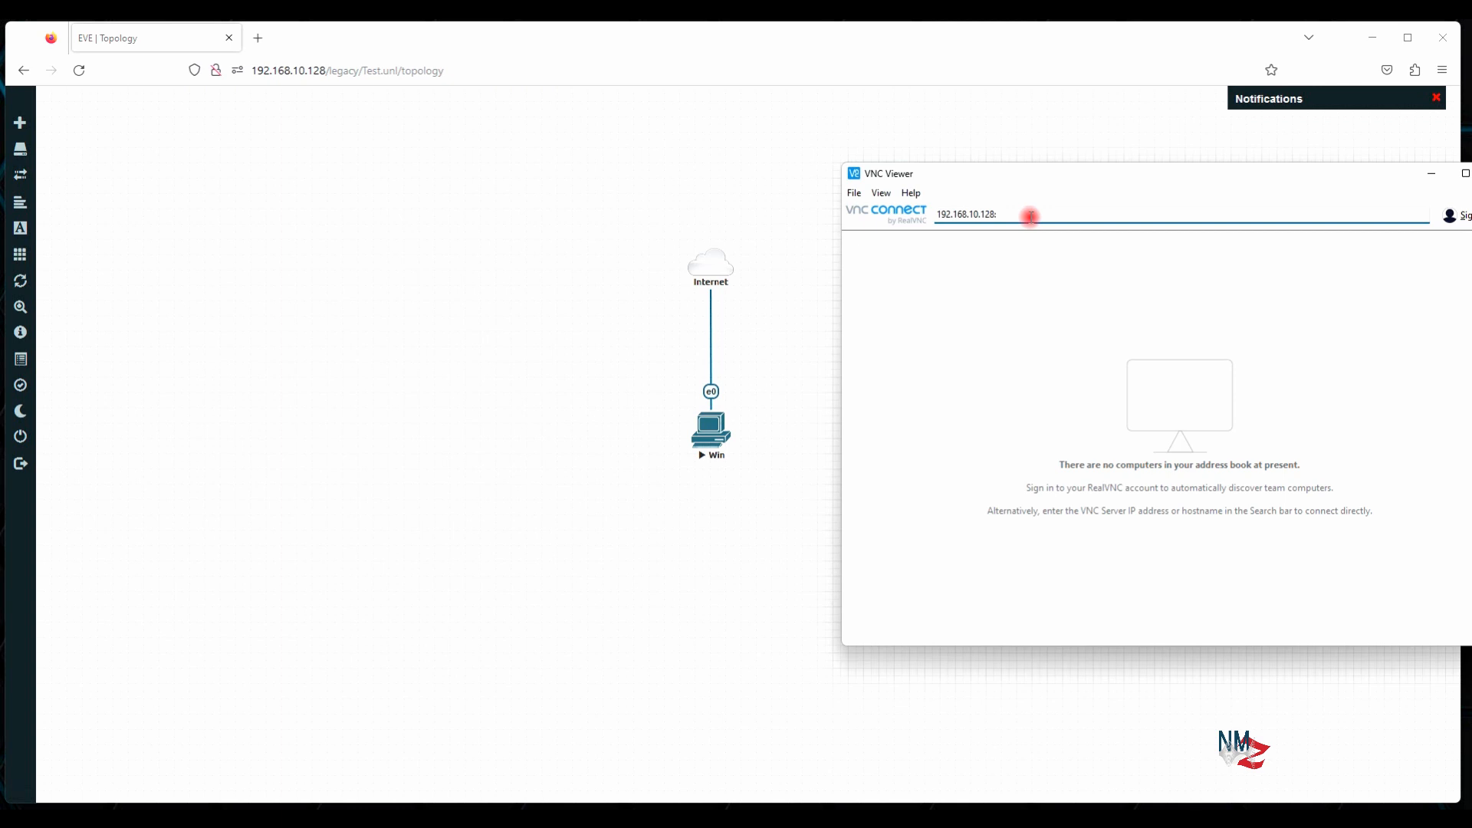
type("327")
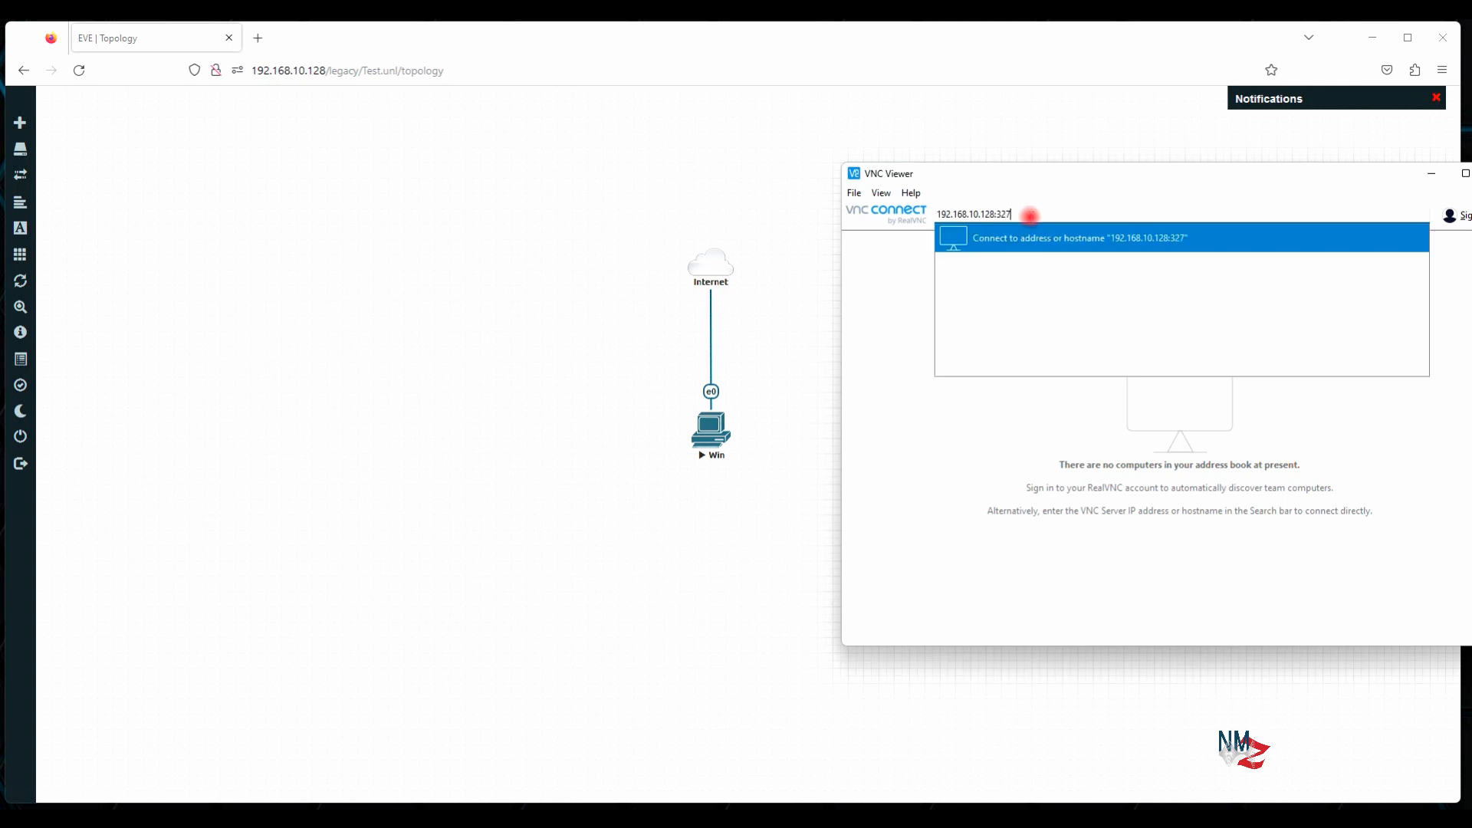
type("69")
key("Return")
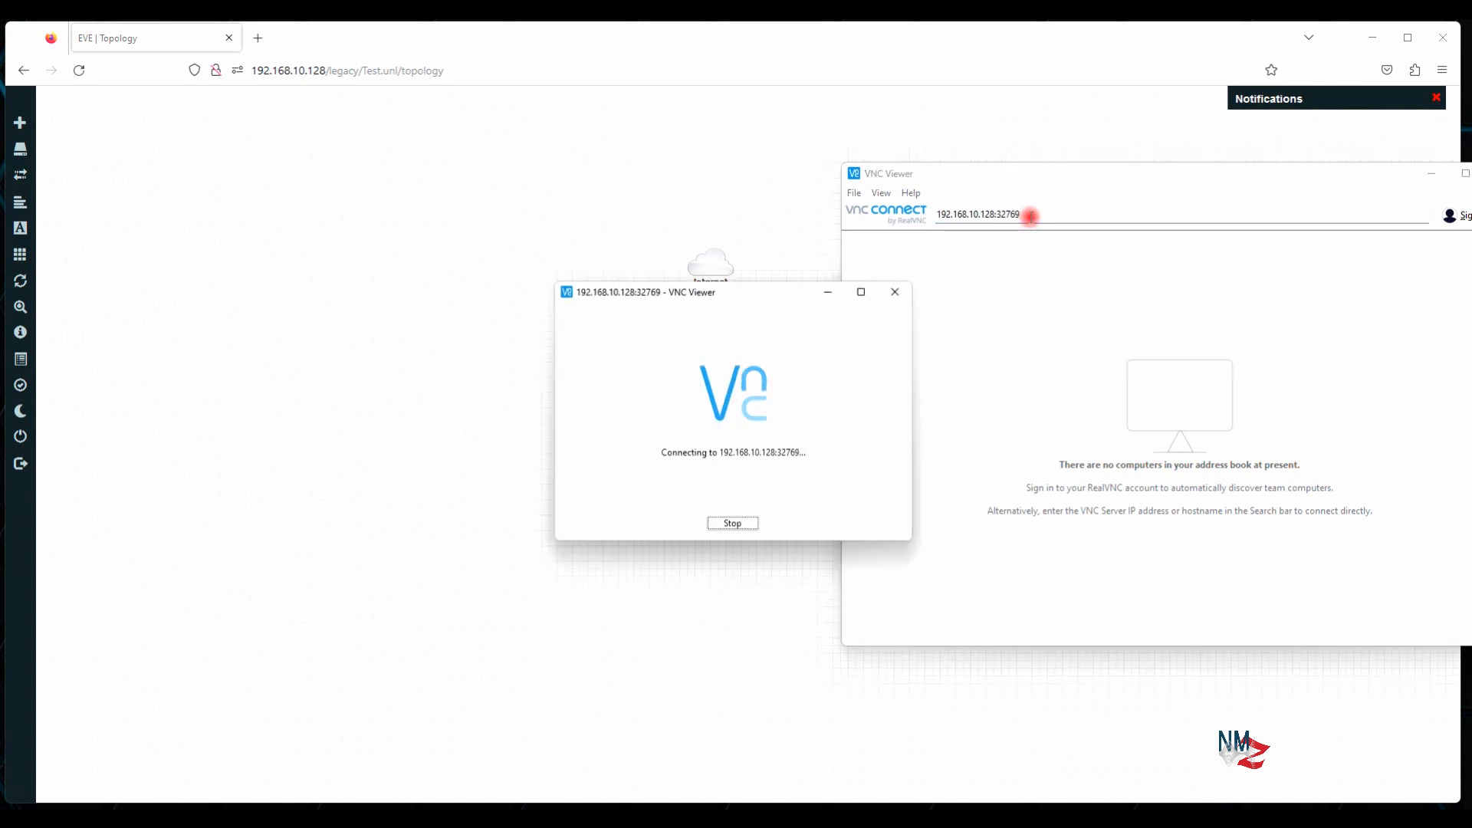
Put away the address book and move and enlarge the console window
left_click(1431, 174)
left_click_drag(794, 270, 892, 216)
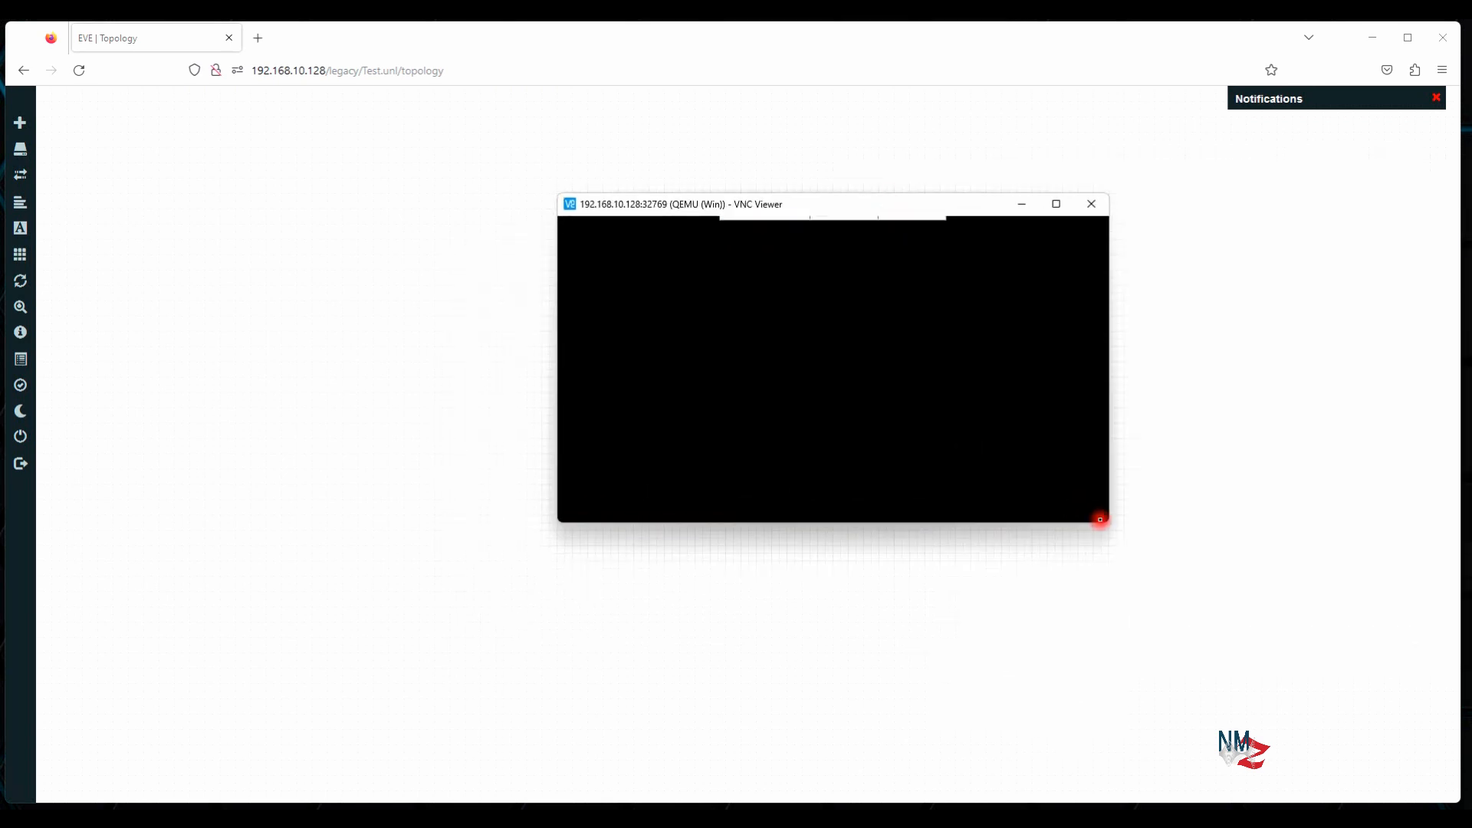
left_click_drag(1106, 518, 1213, 680)
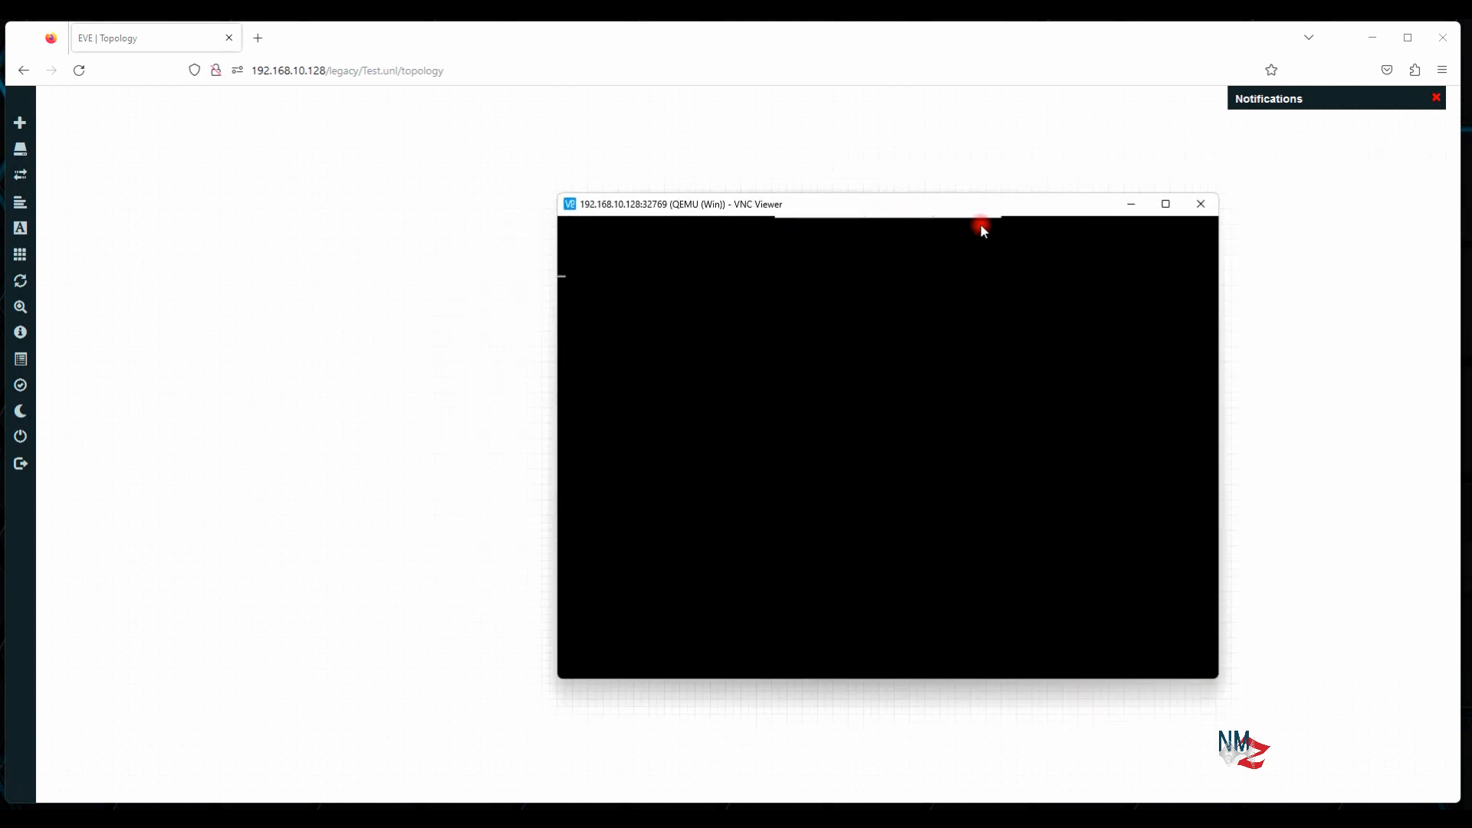
left_click_drag(989, 200, 873, 168)
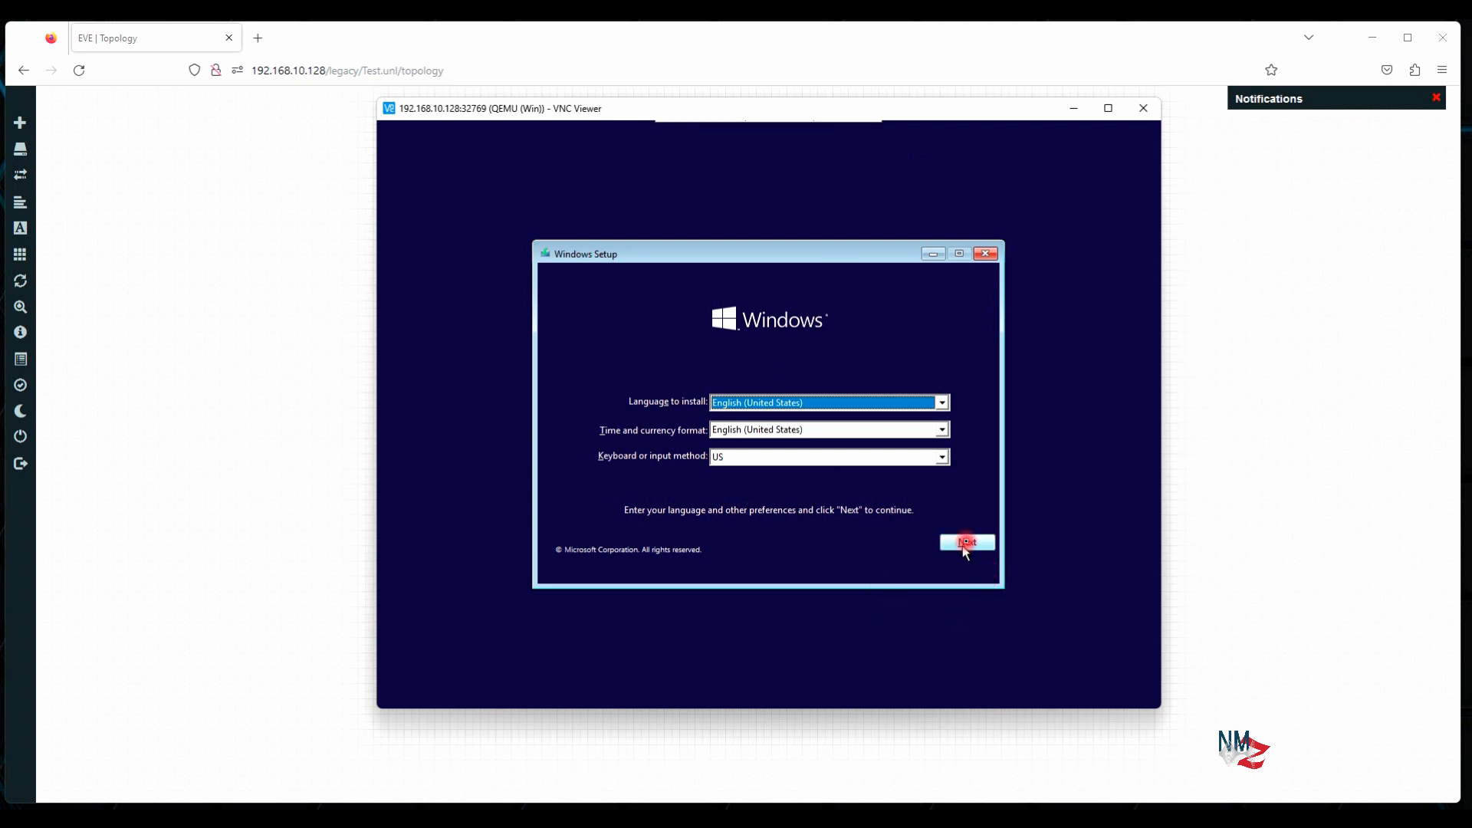
Keep the default language, start the install without a product key, and choose Windows 10 Pro
left_click(967, 542)
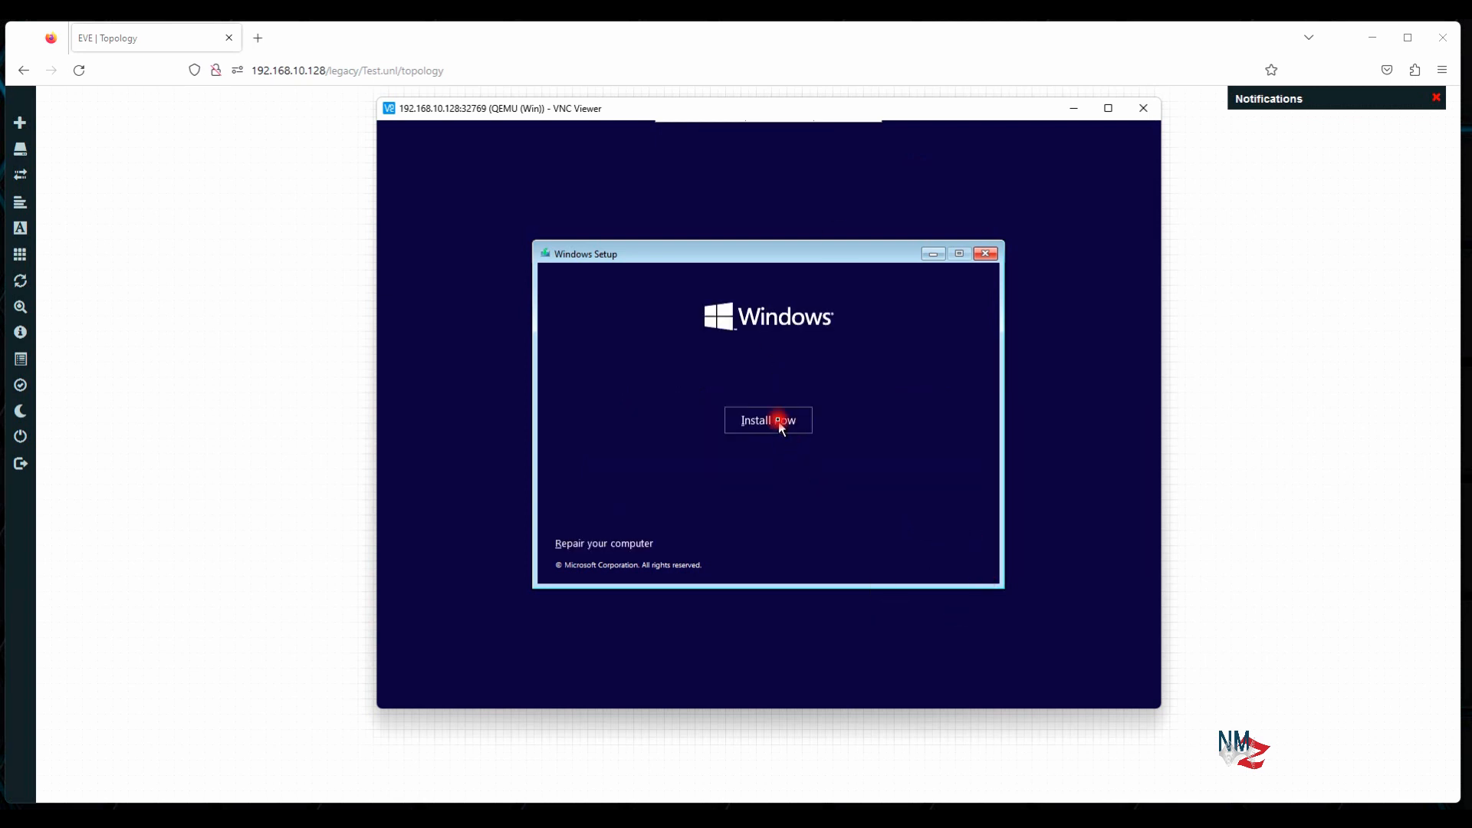
left_click(776, 421)
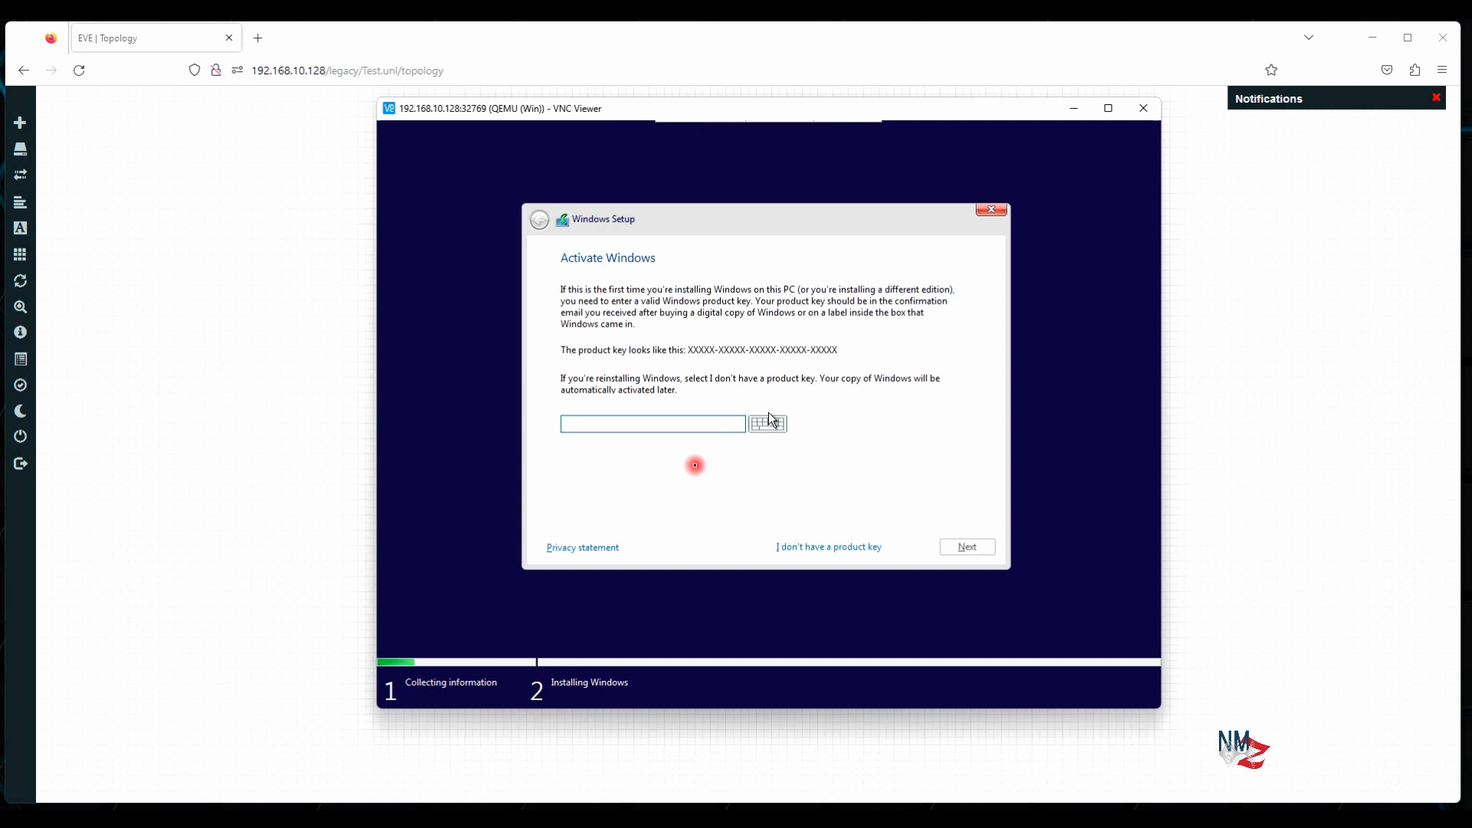
left_click(828, 550)
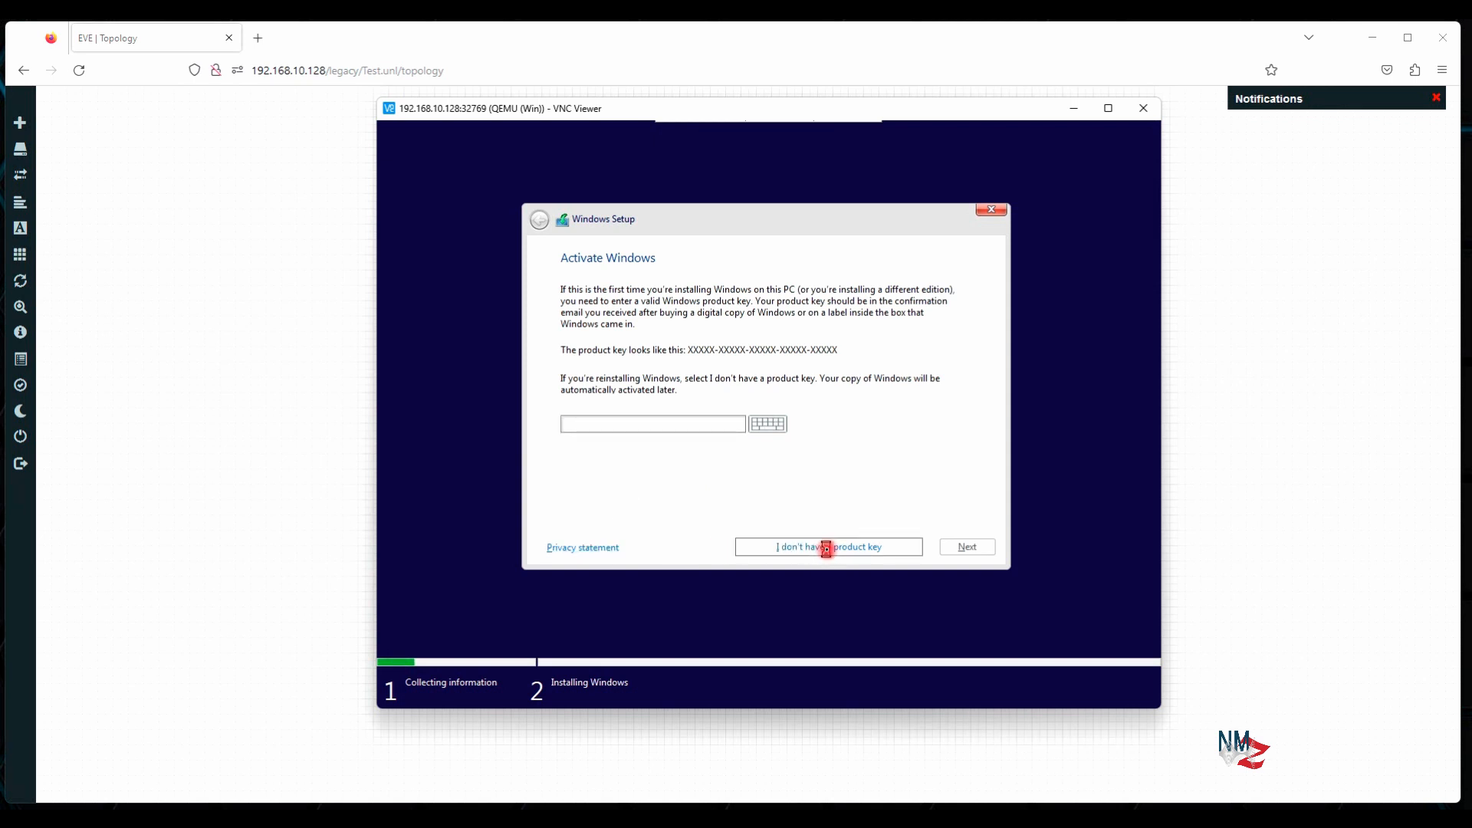
left_click(627, 386)
left_click(960, 548)
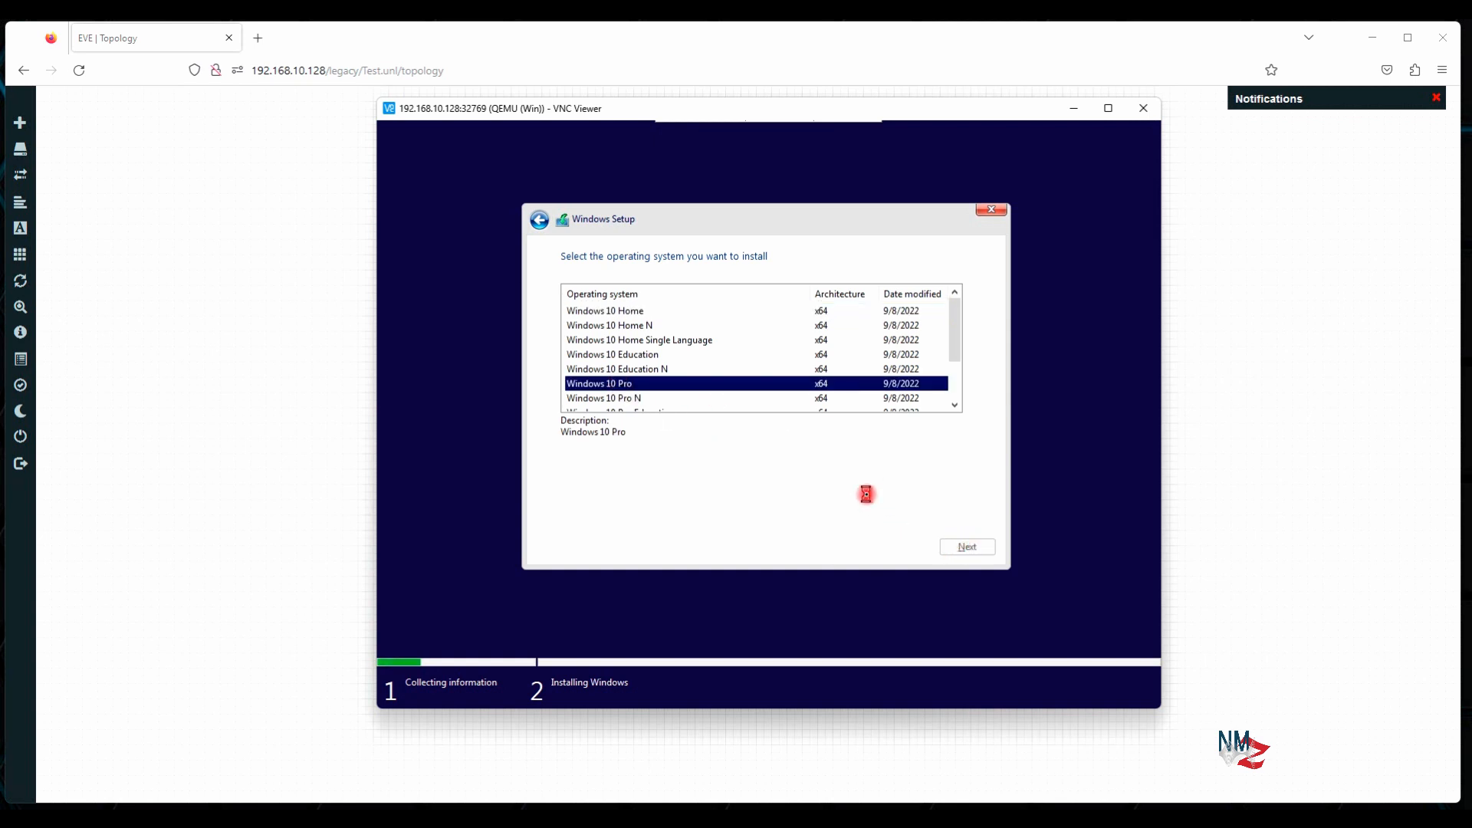
Accept the license terms and choose a Custom installation
left_click(630, 513)
left_click(947, 546)
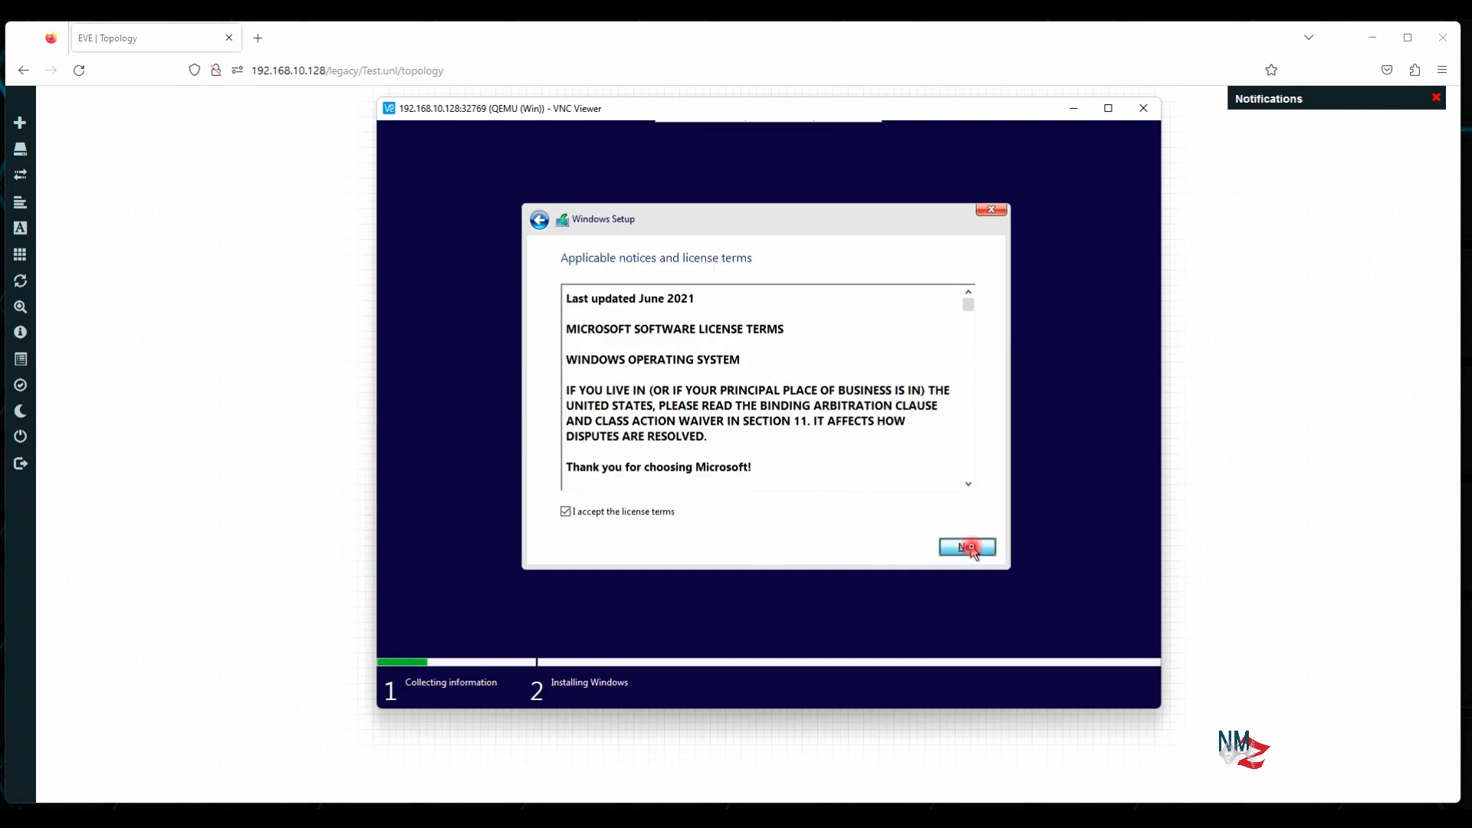
left_click(712, 415)
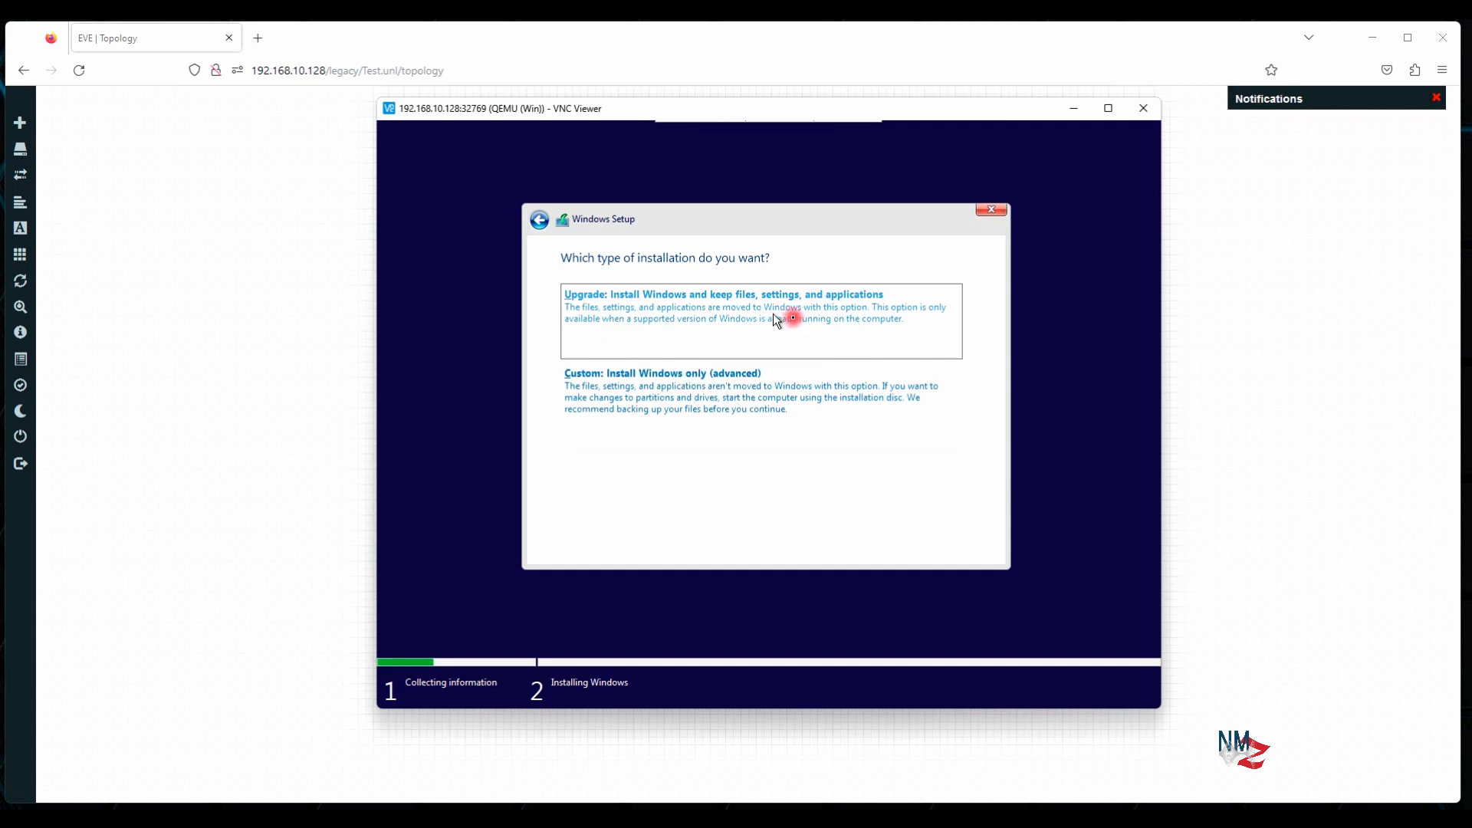
left_click(670, 393)
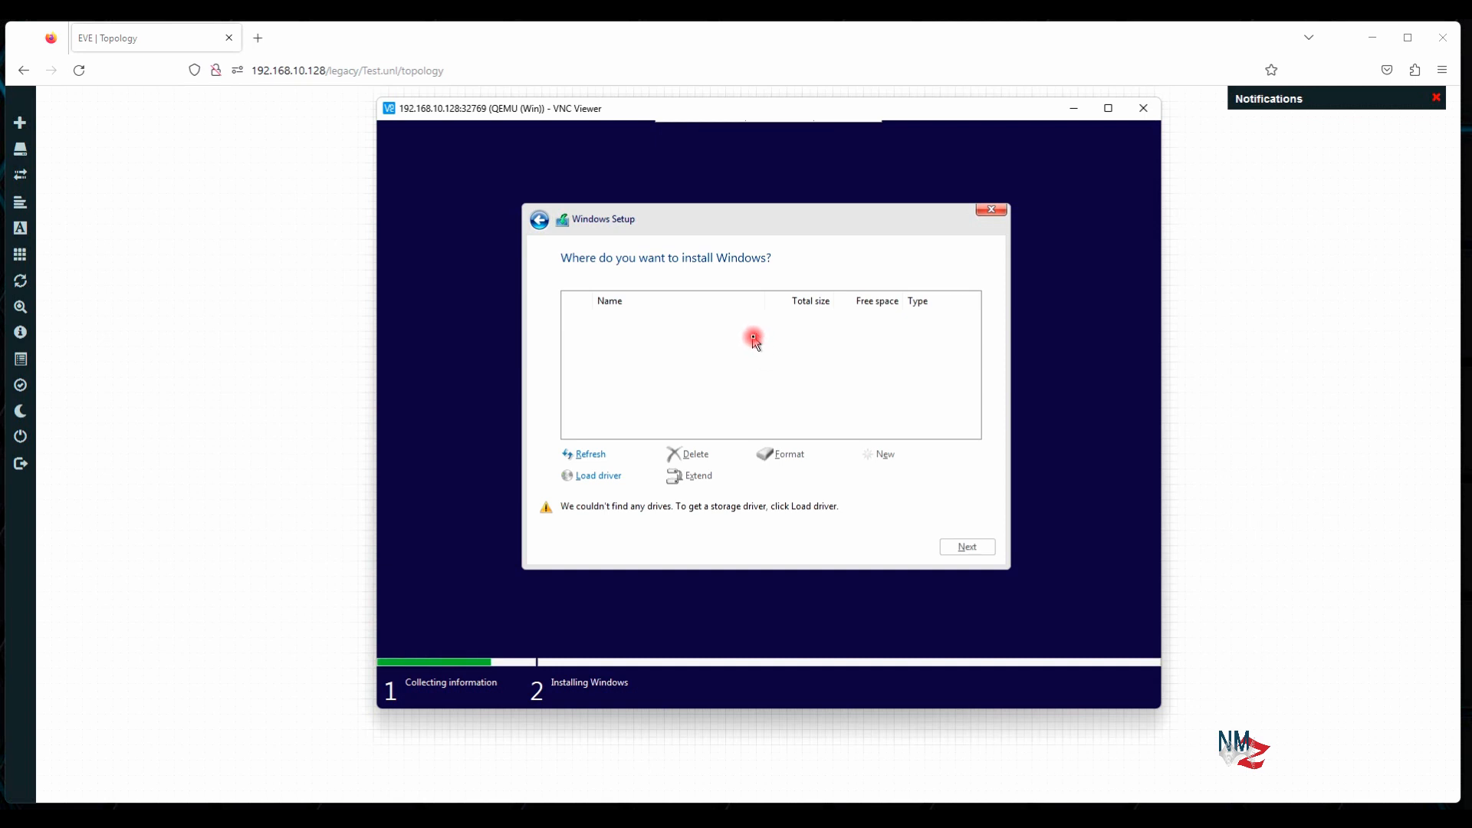
Load a driver from the B:\storage\2003R2\amd64 folder on the floppy drive
left_click(606, 477)
left_click(801, 477)
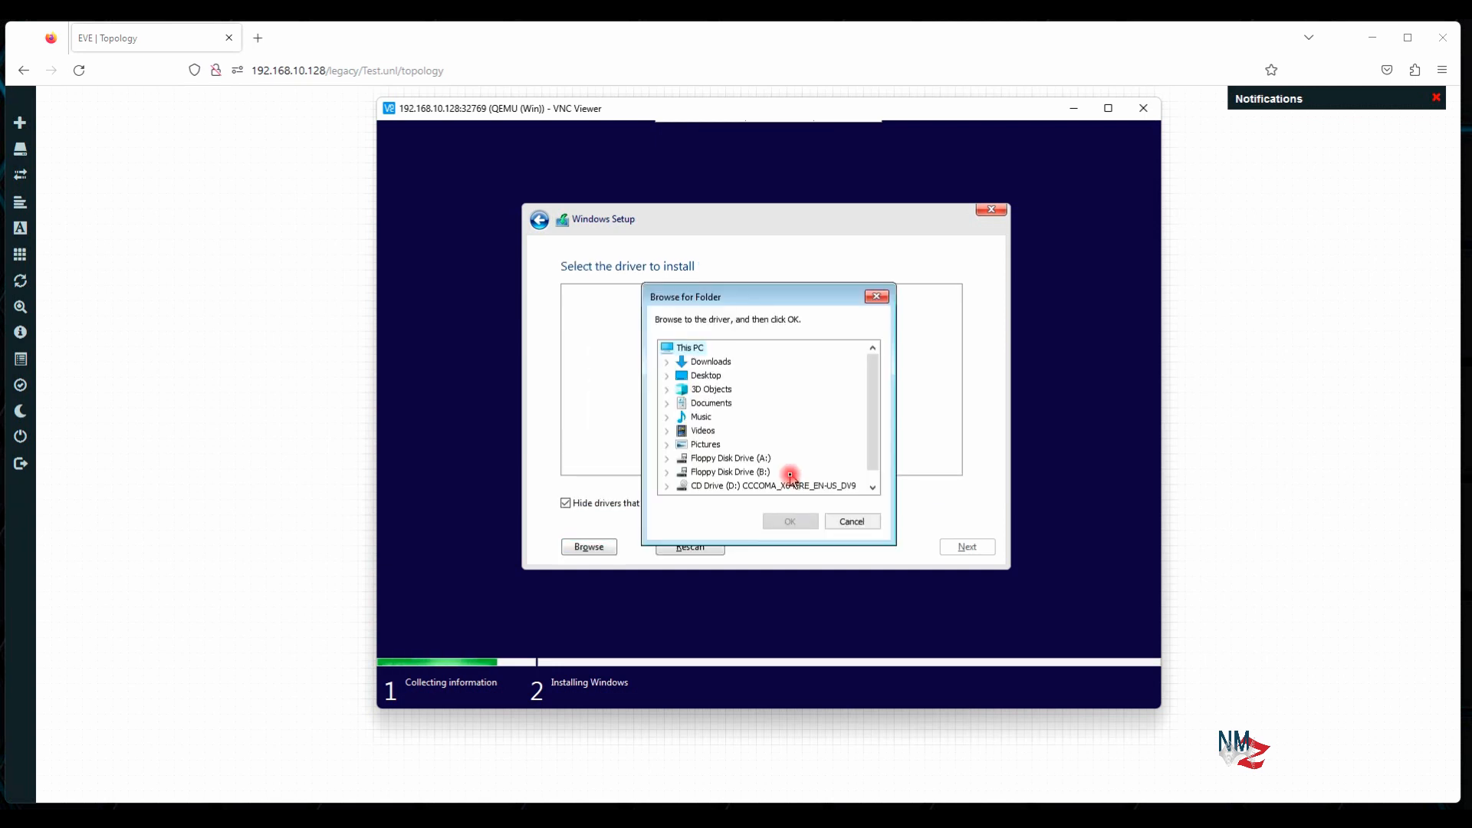
left_click(735, 471)
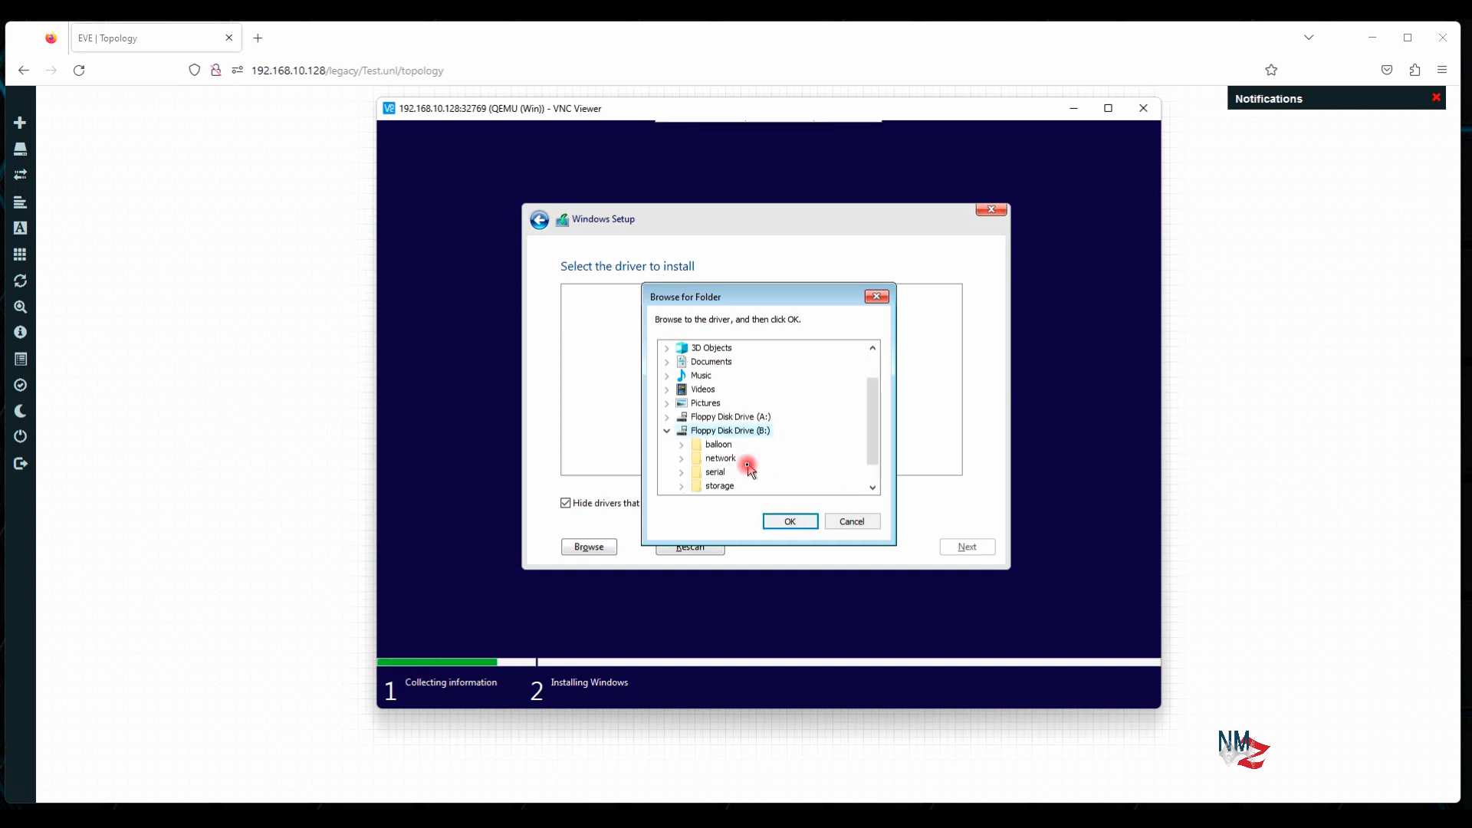
left_click(721, 485)
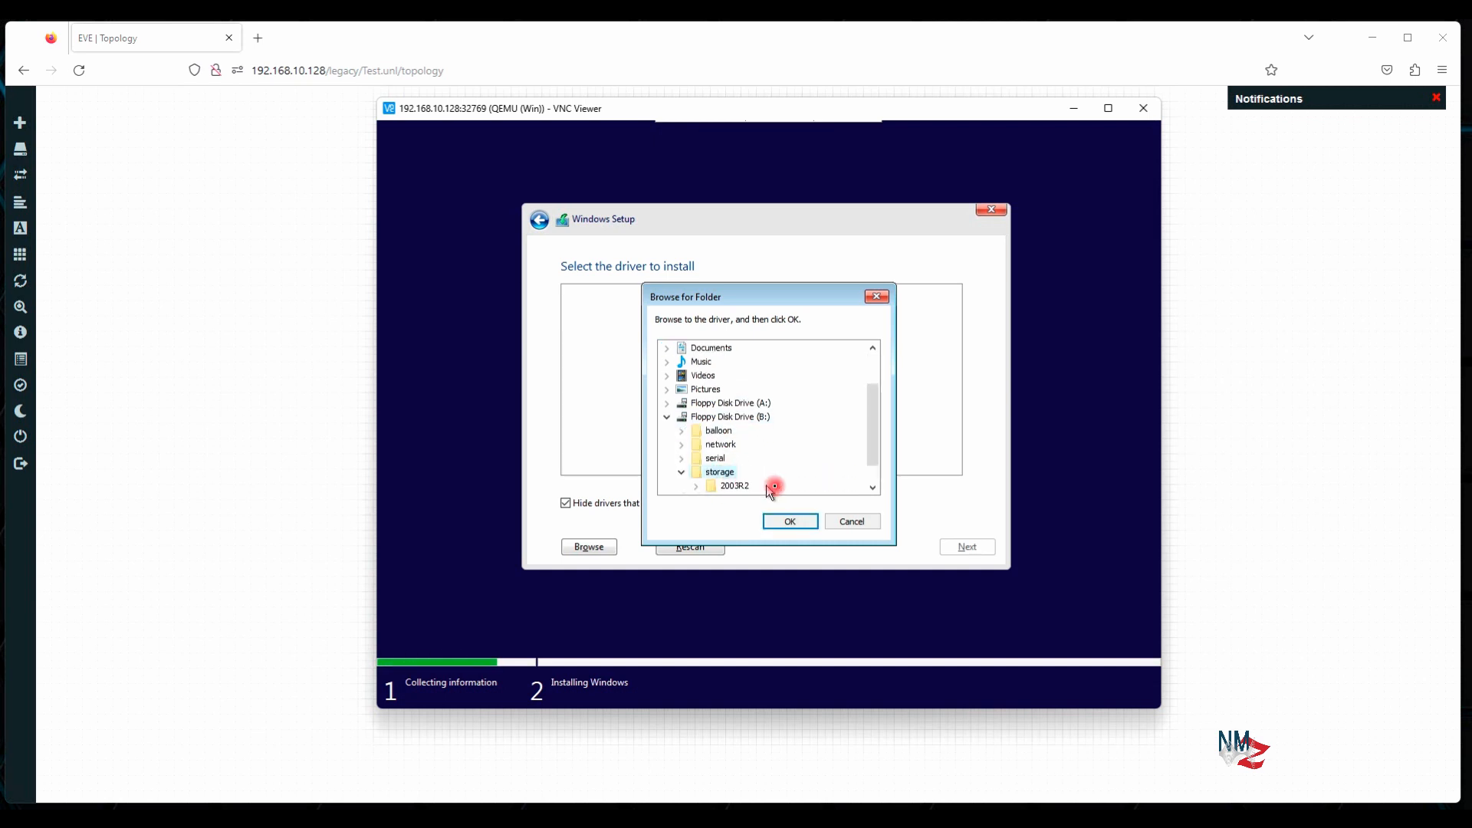
left_click(736, 459)
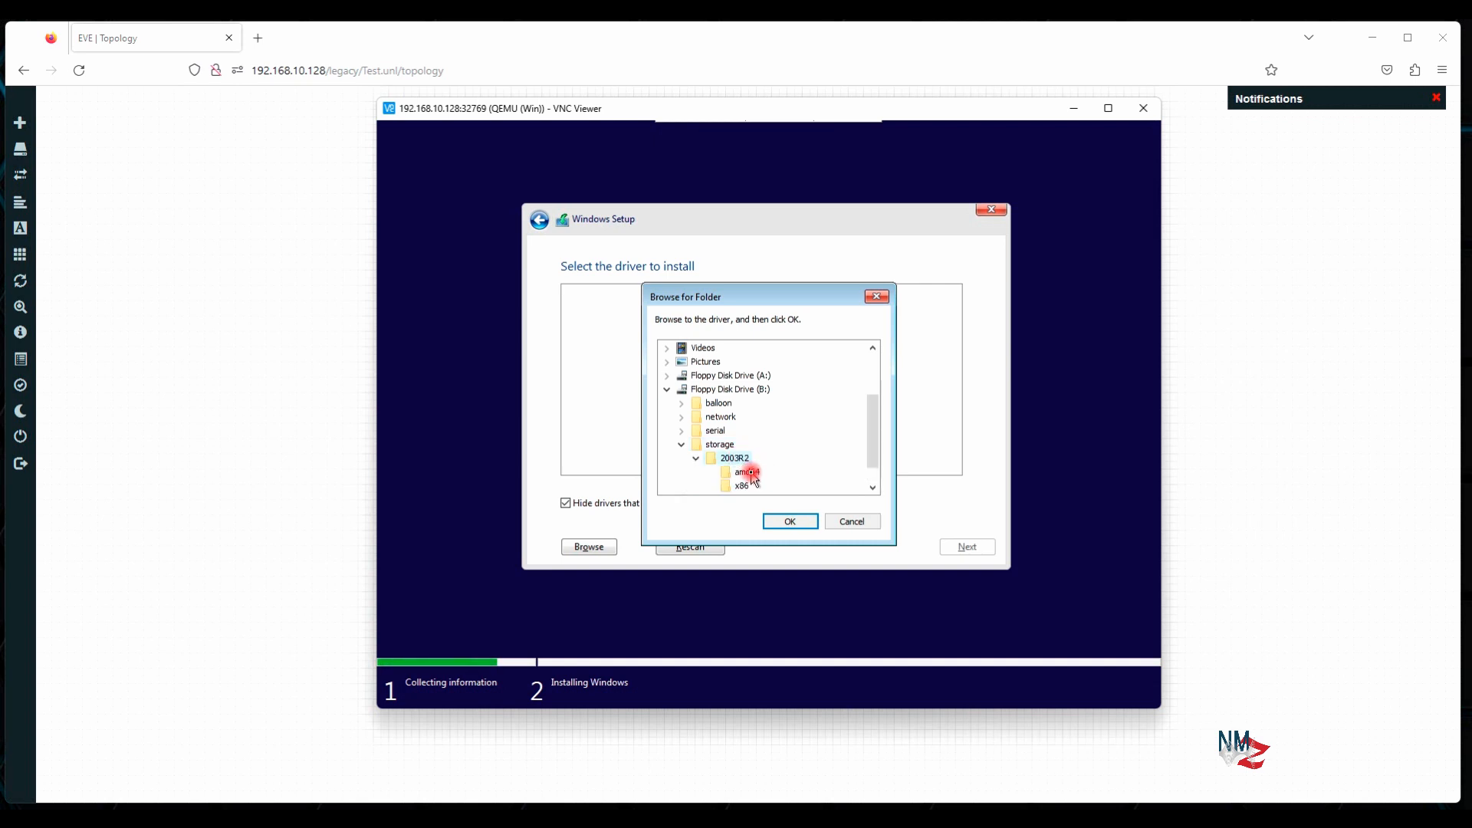
left_click(767, 474)
left_click(787, 523)
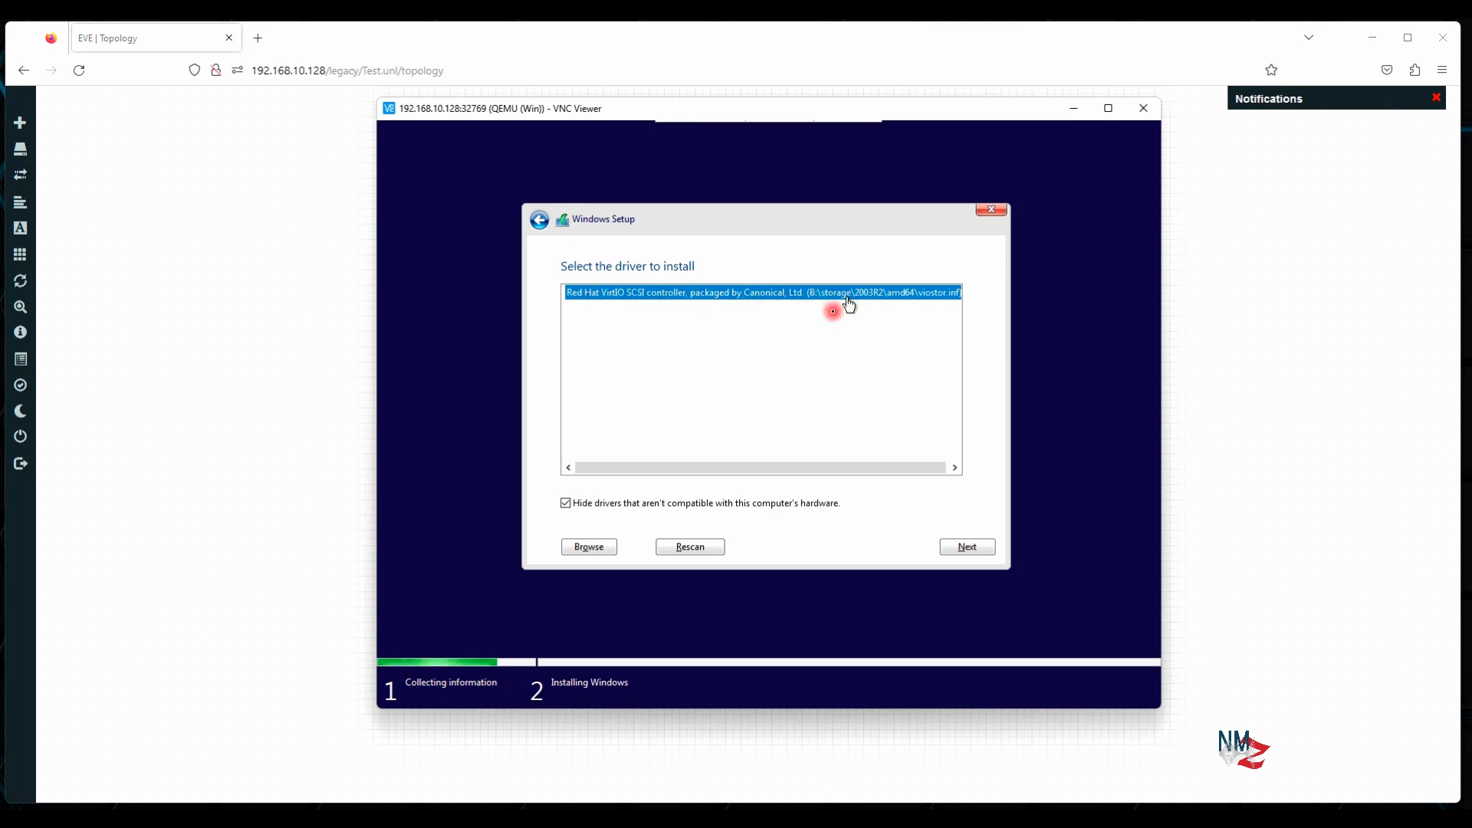
Leave Hide incompatible drivers checked and load the Red Hat VirtIO SCSI driver
left_click(566, 504)
left_click(566, 503)
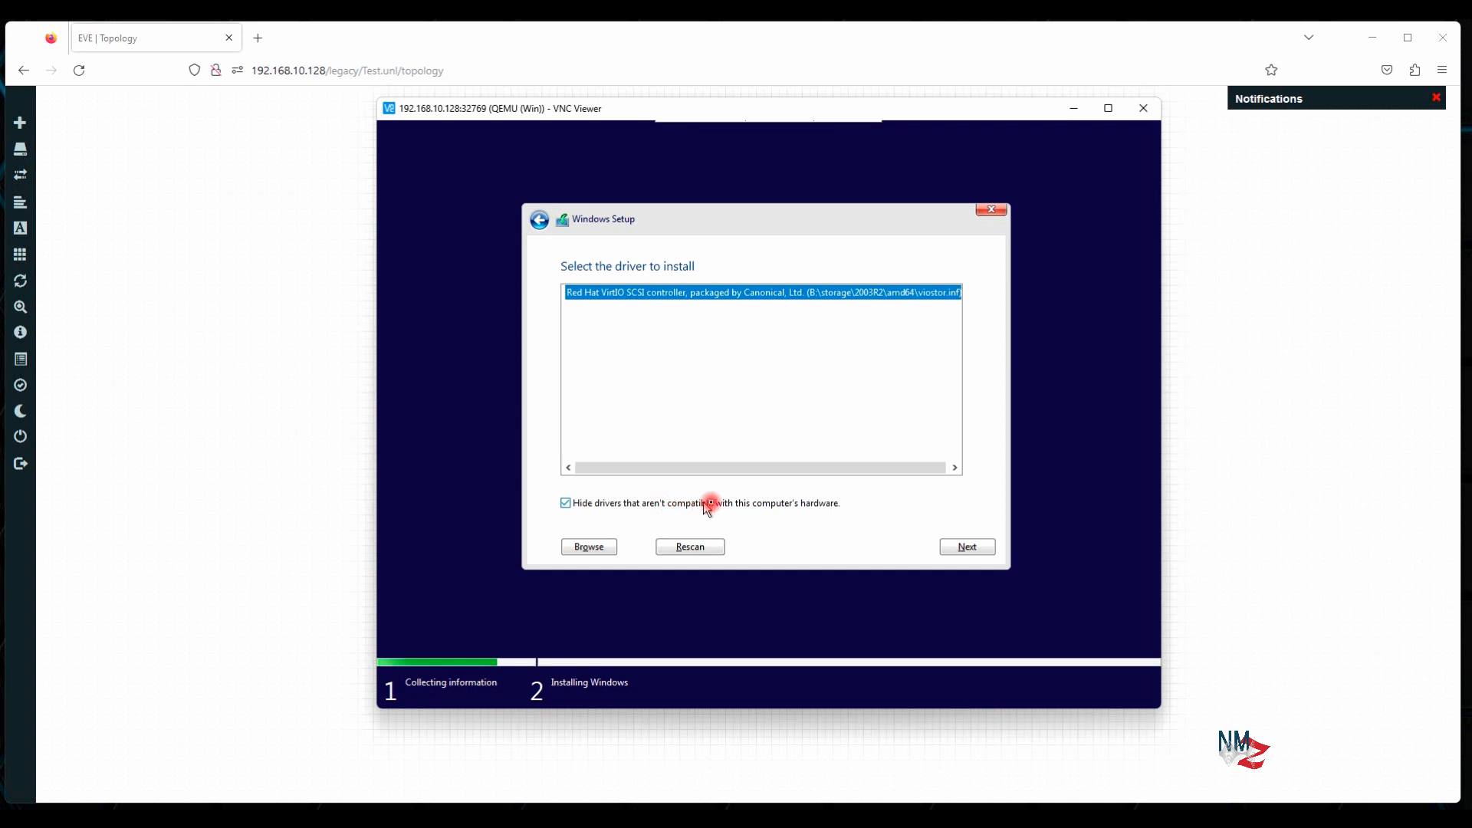
left_click(566, 504)
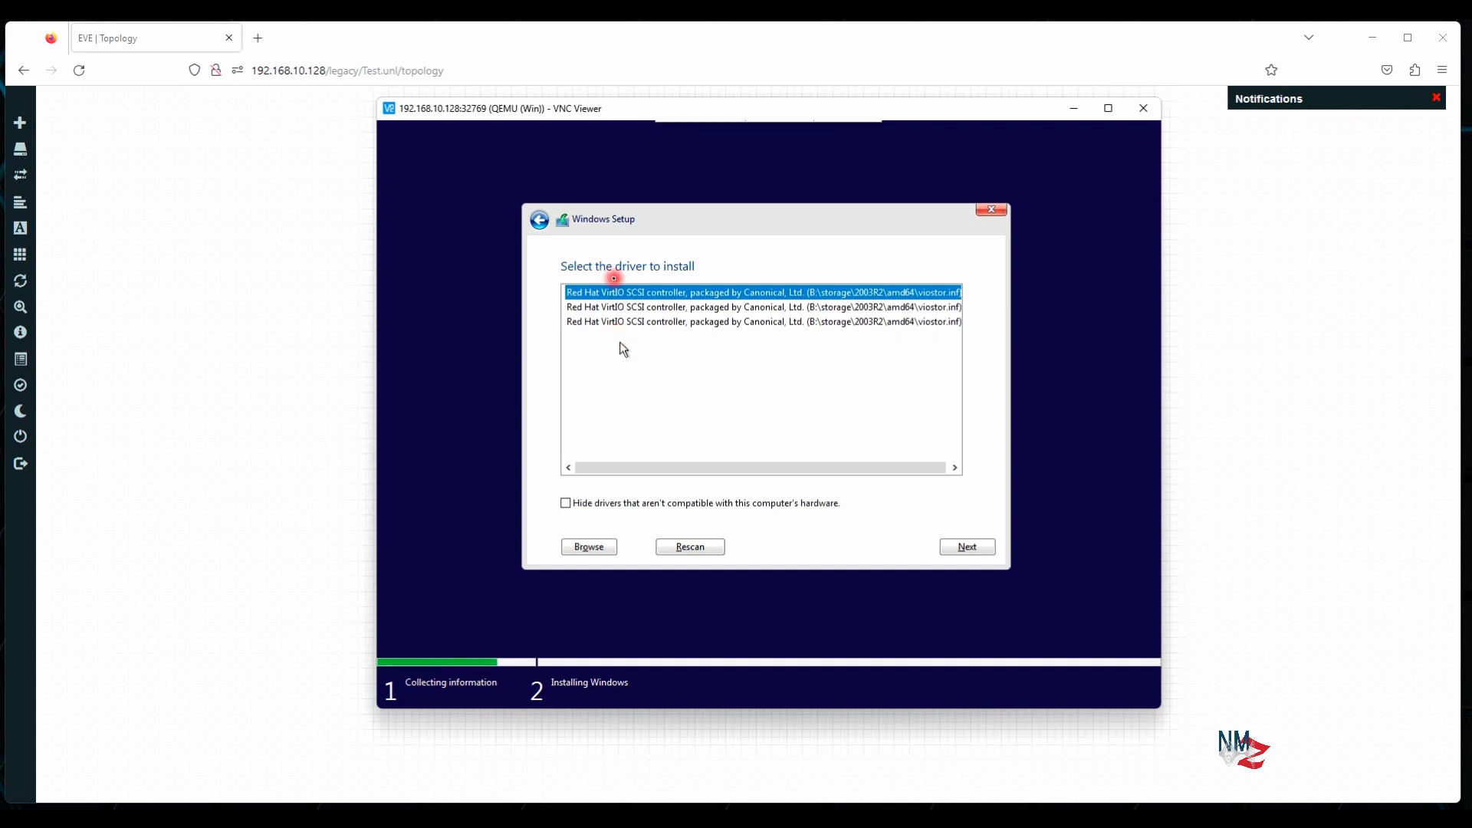
left_click(566, 503)
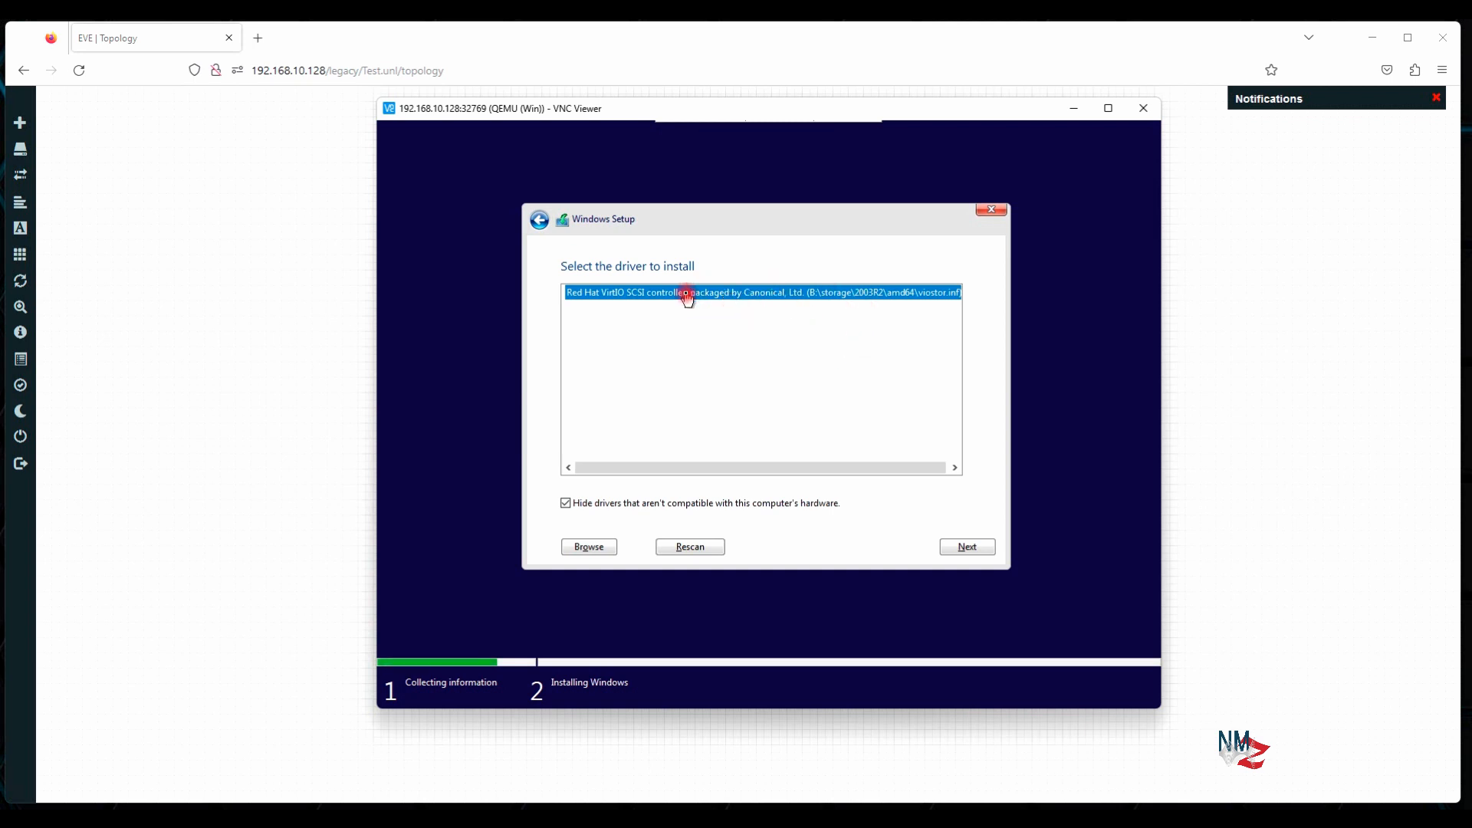
left_click(968, 548)
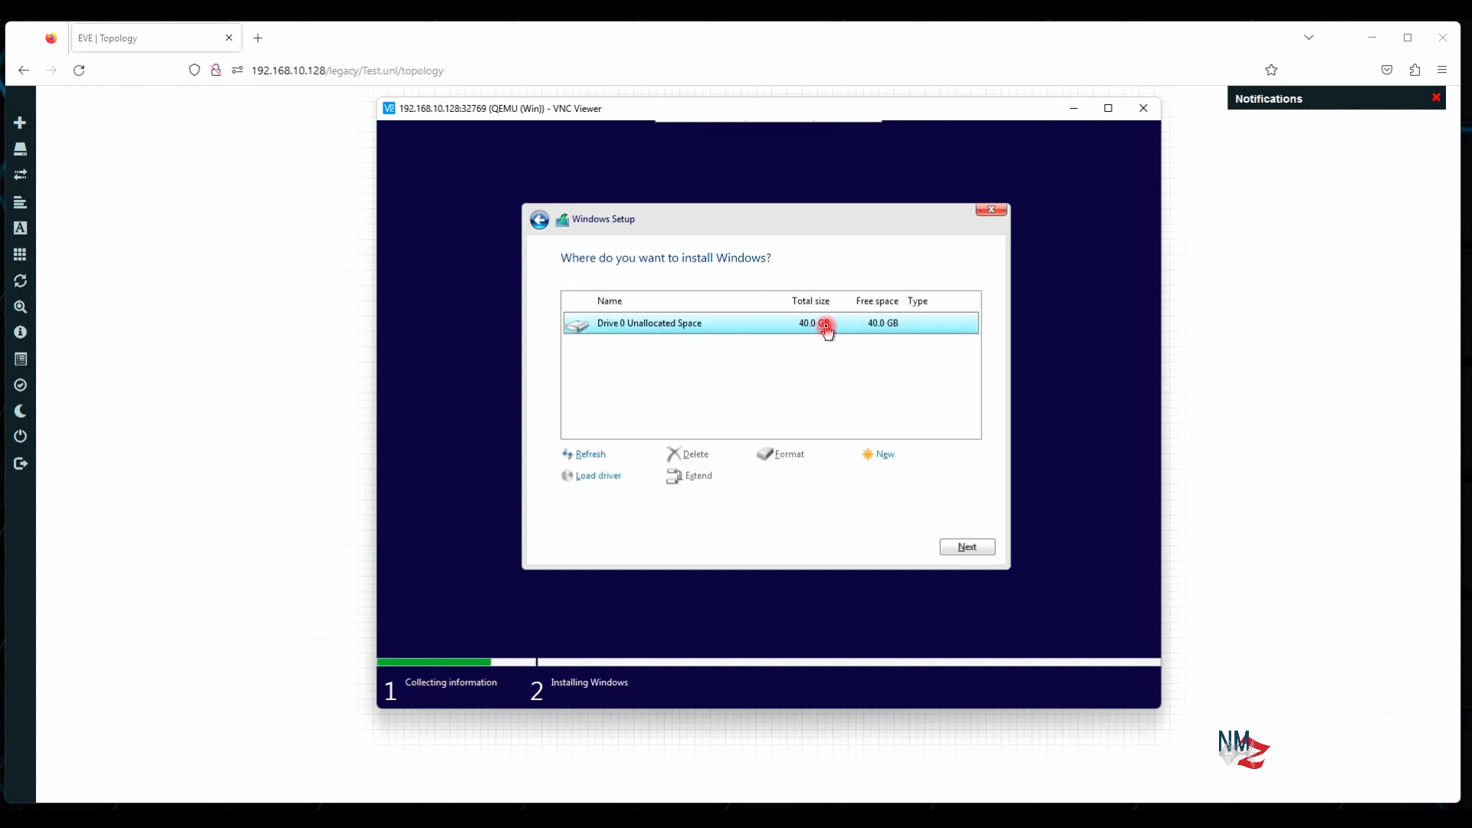
Create a 40960 MB partition, allow the system partitions, and install onto Drive 0 Partition 2
left_click(872, 458)
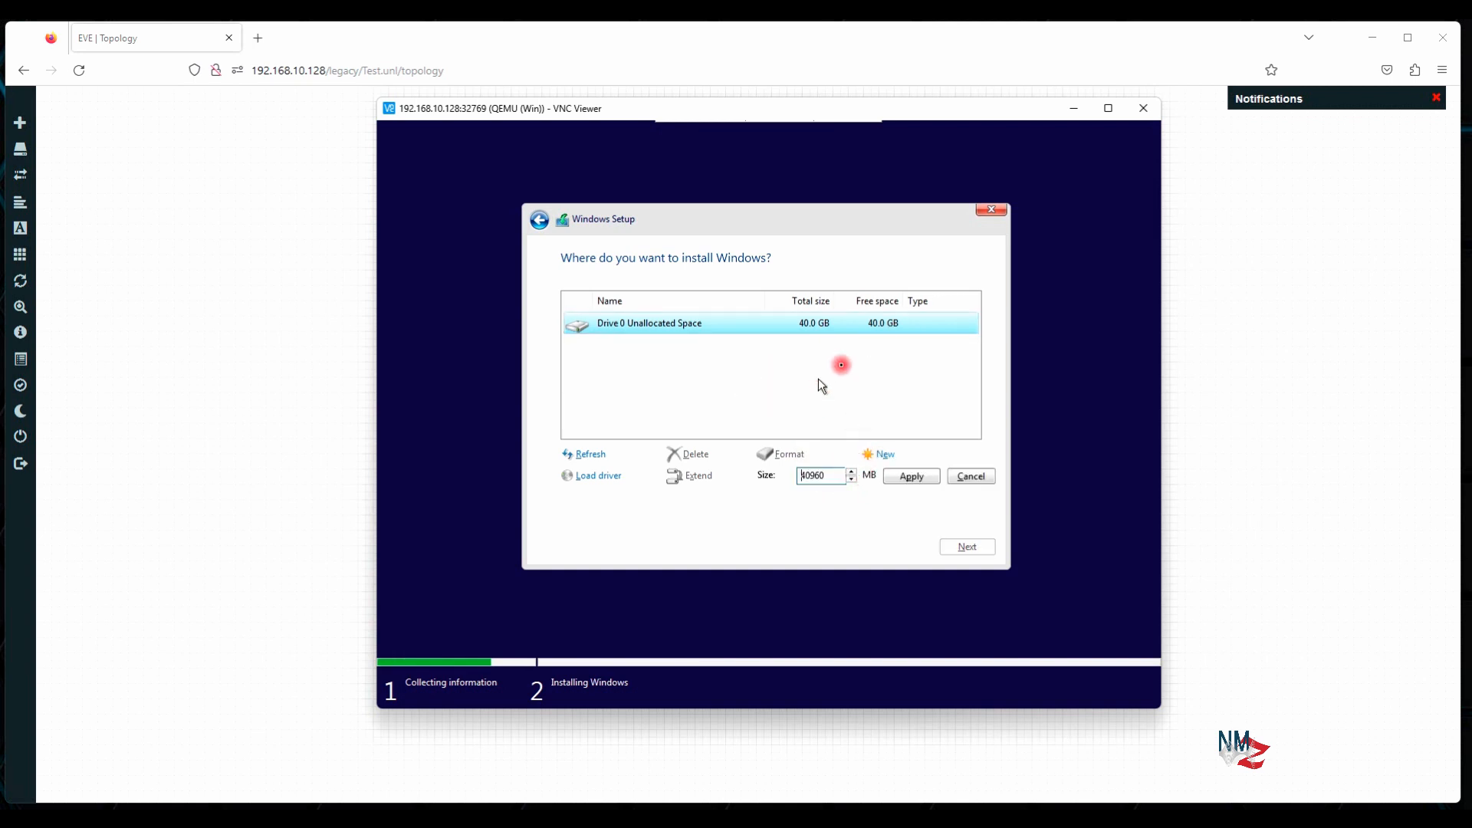
left_click(909, 477)
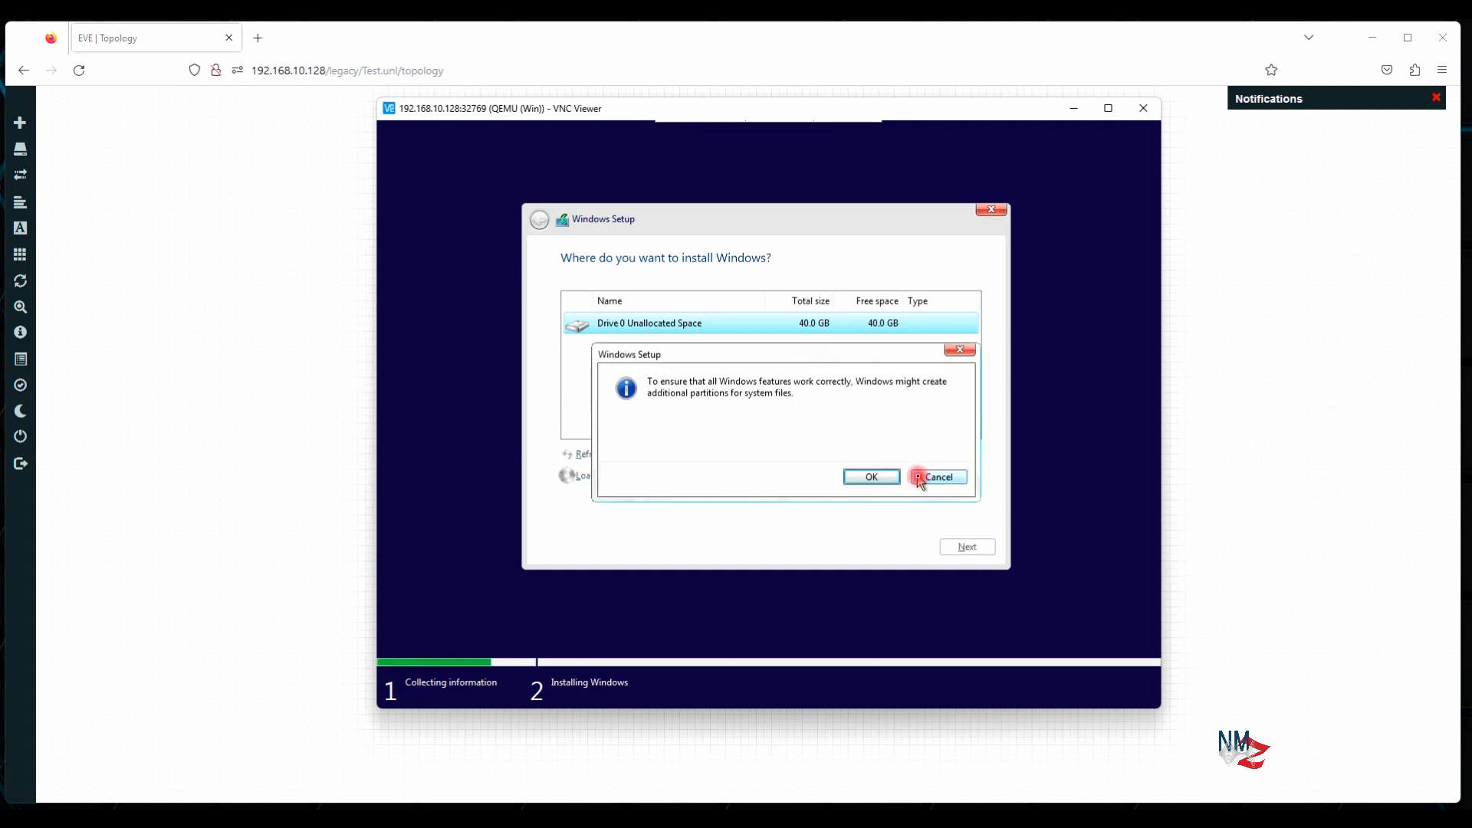
left_click(867, 476)
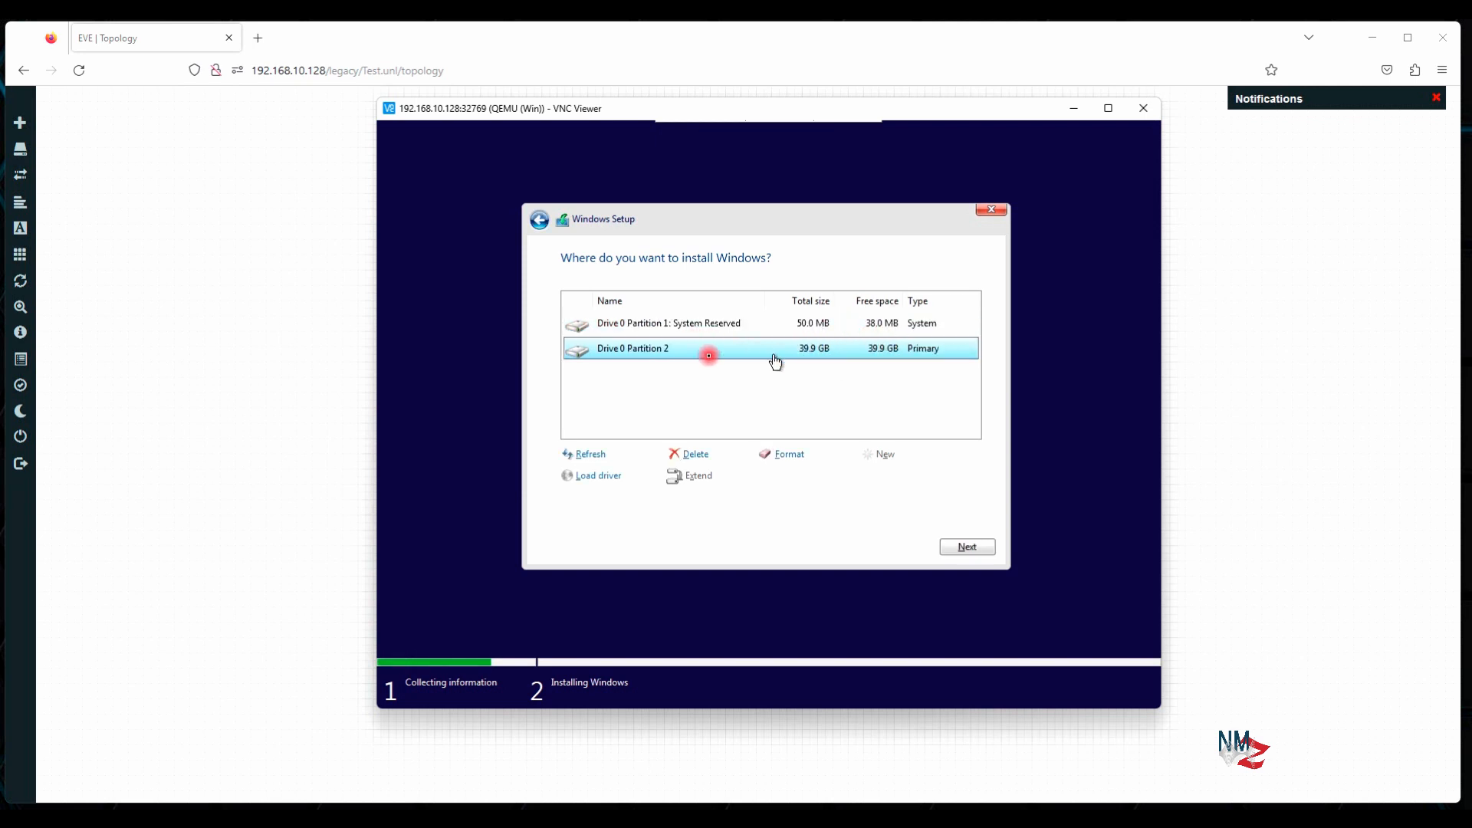
left_click(964, 548)
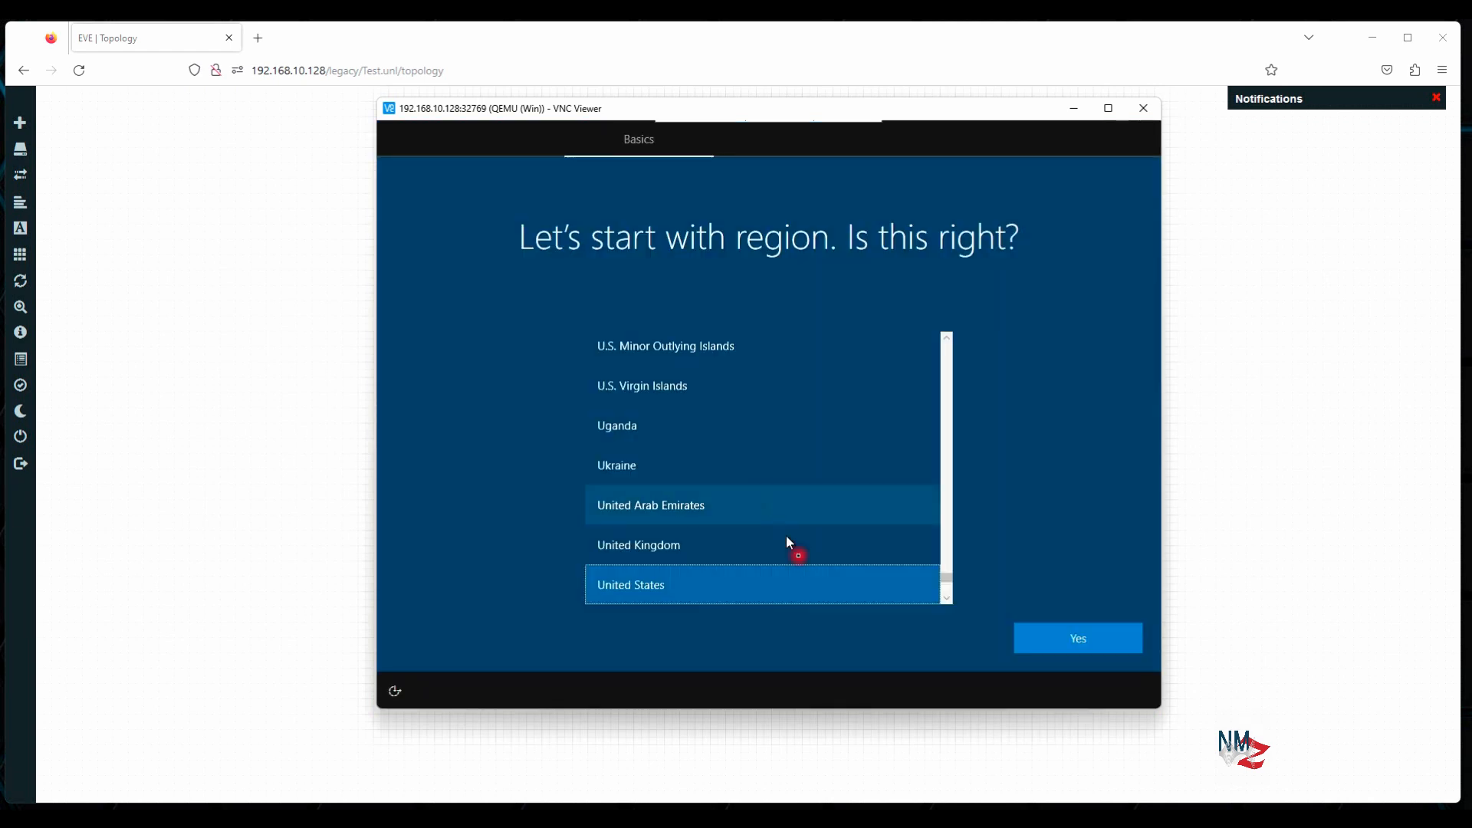
Confirm United States as the region, confirm the keyboard layout, and skip a second layout
left_click(1079, 638)
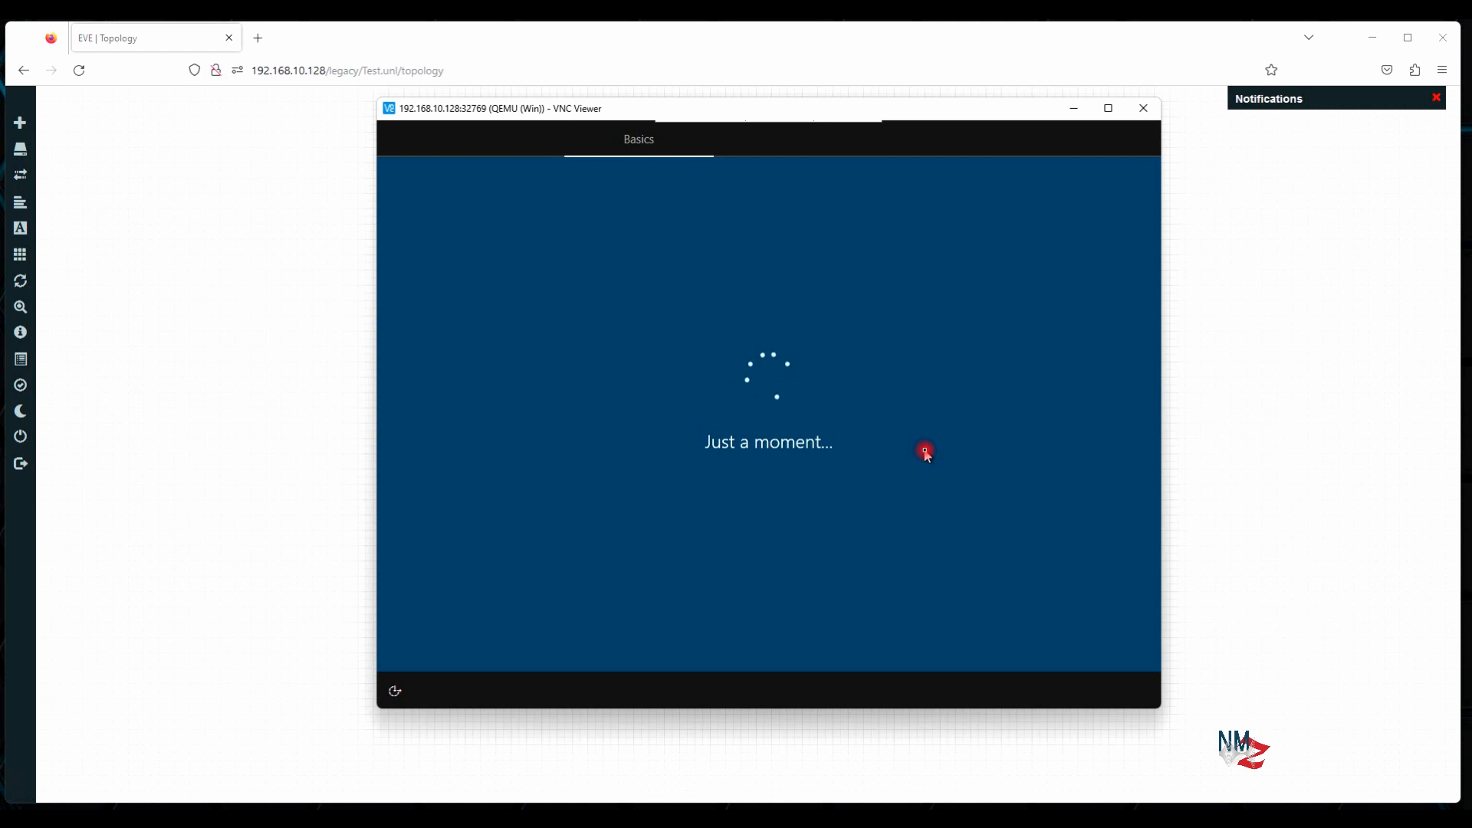
left_click(1073, 634)
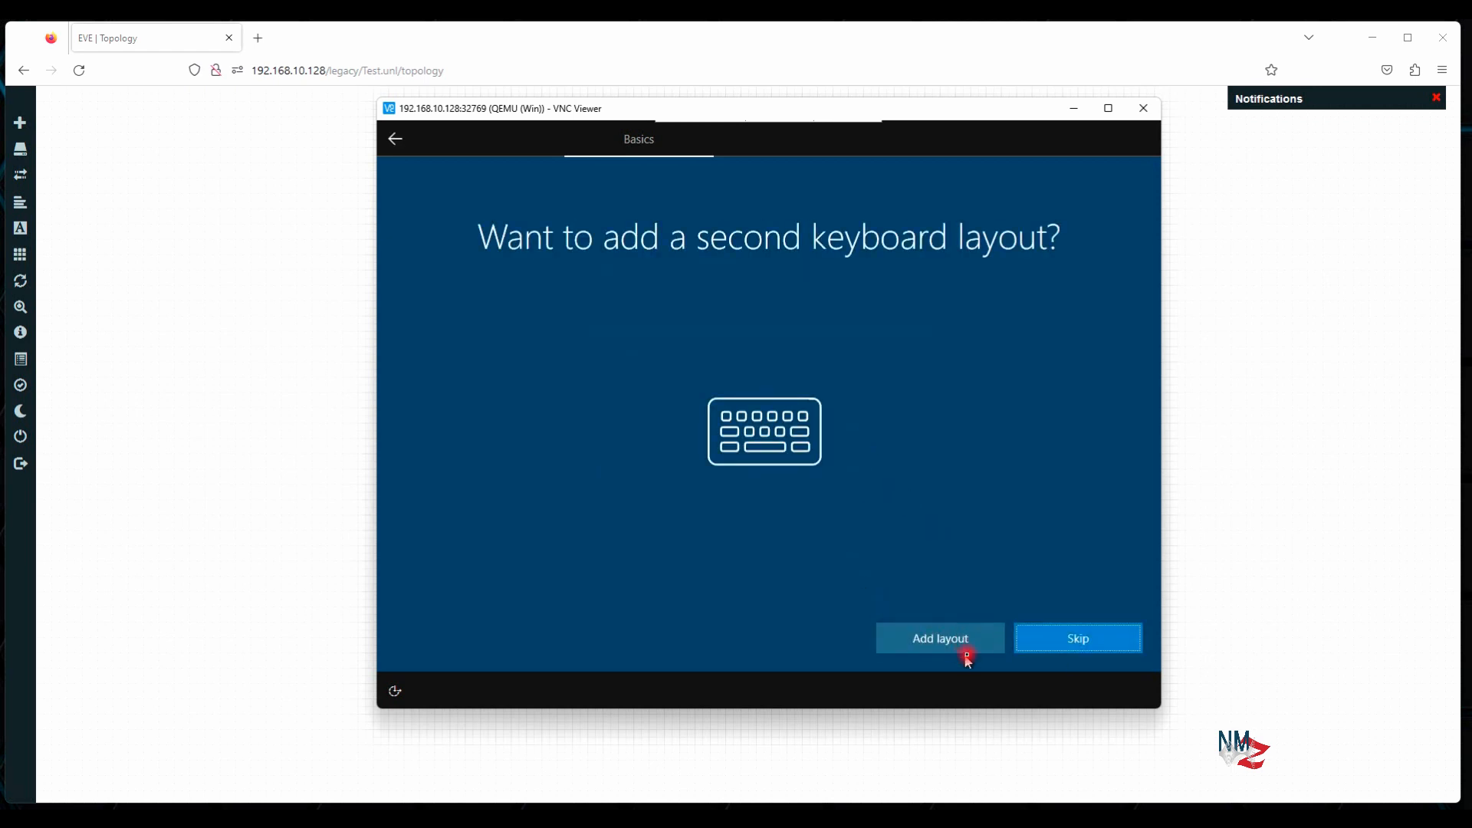
left_click(1076, 640)
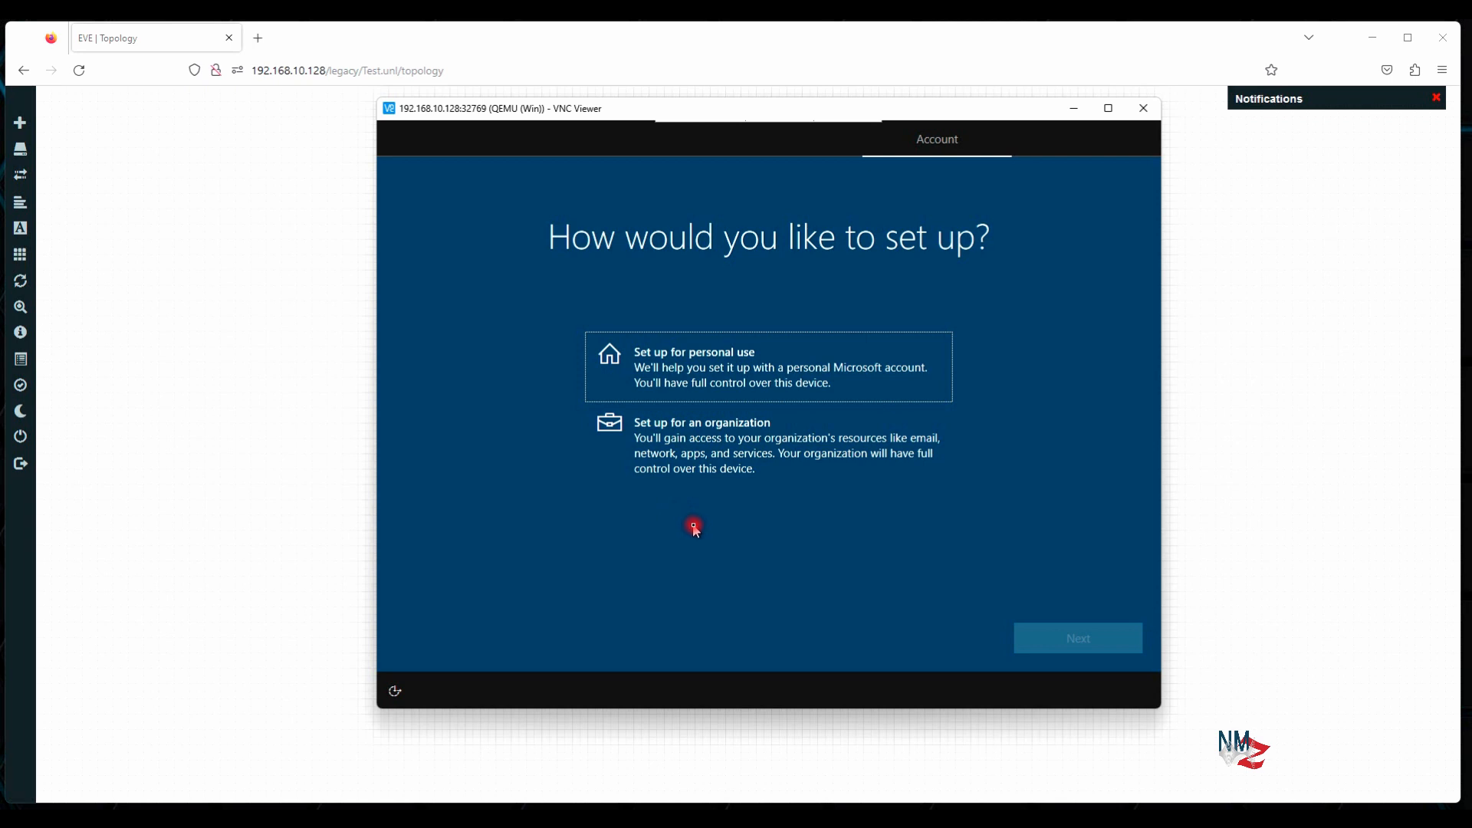
Choose personal use and an offline account instead of a Microsoft sign-in
left_click(709, 376)
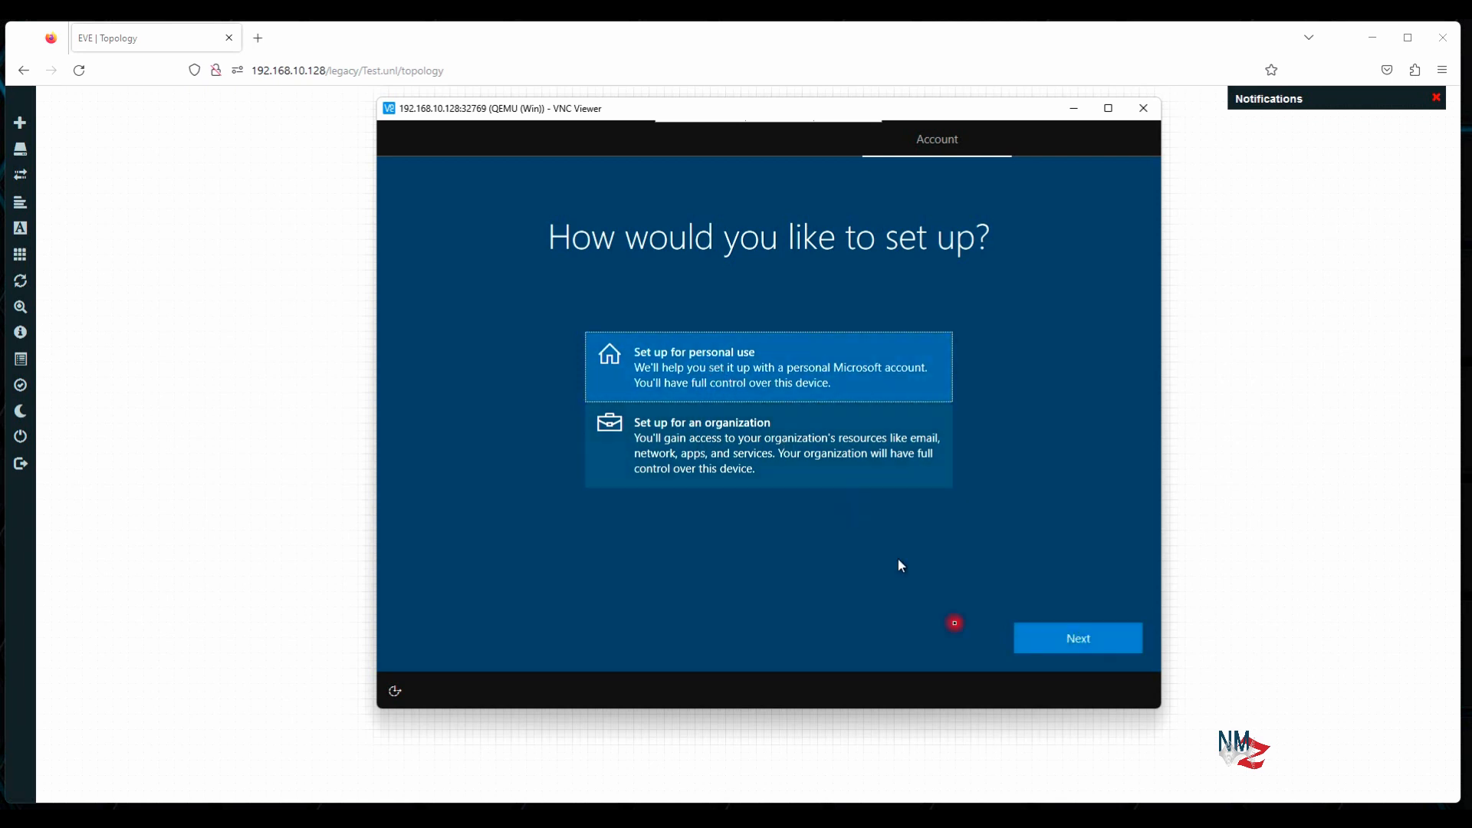
left_click(1080, 641)
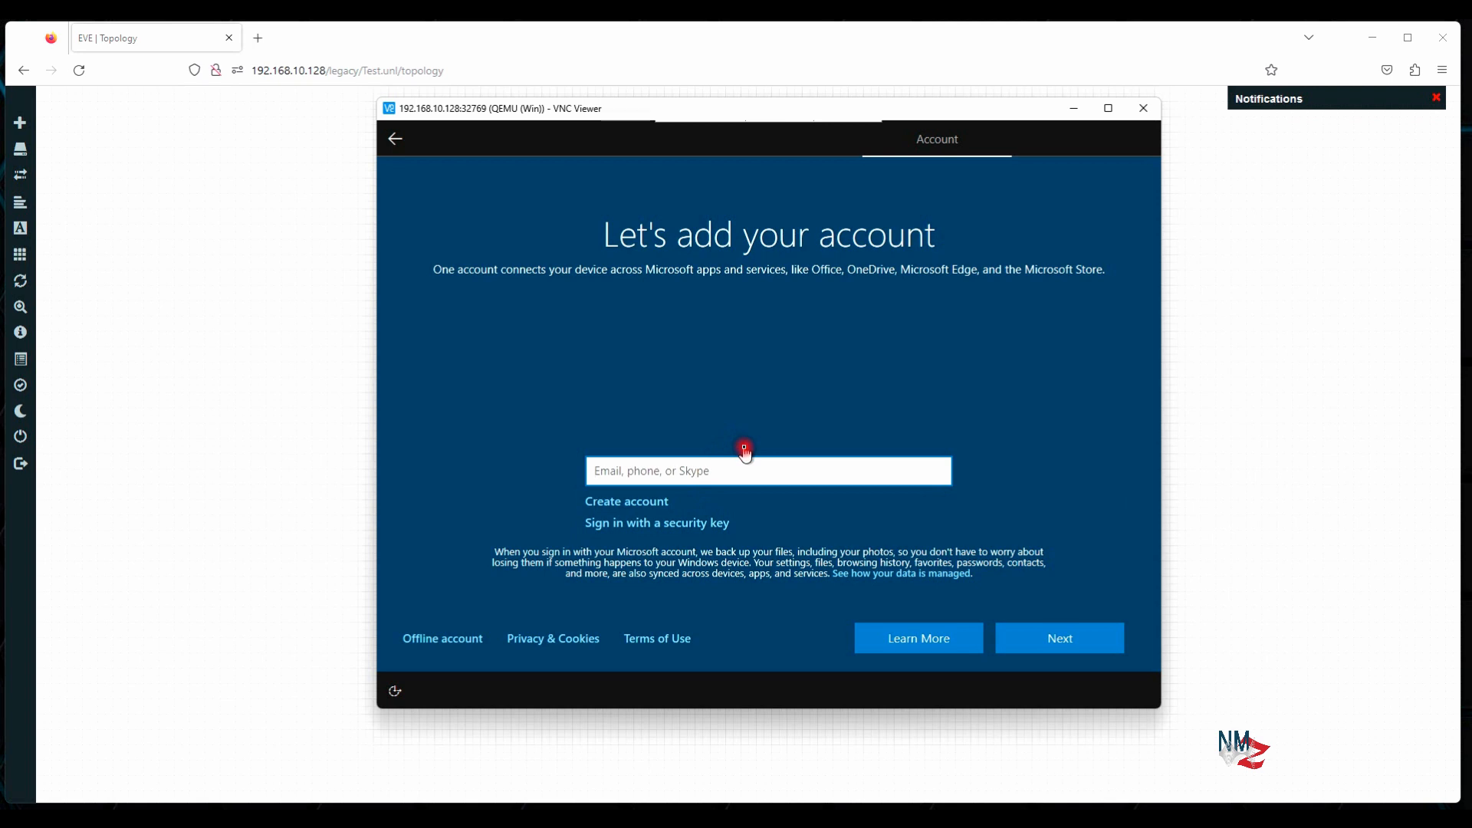
left_click(447, 641)
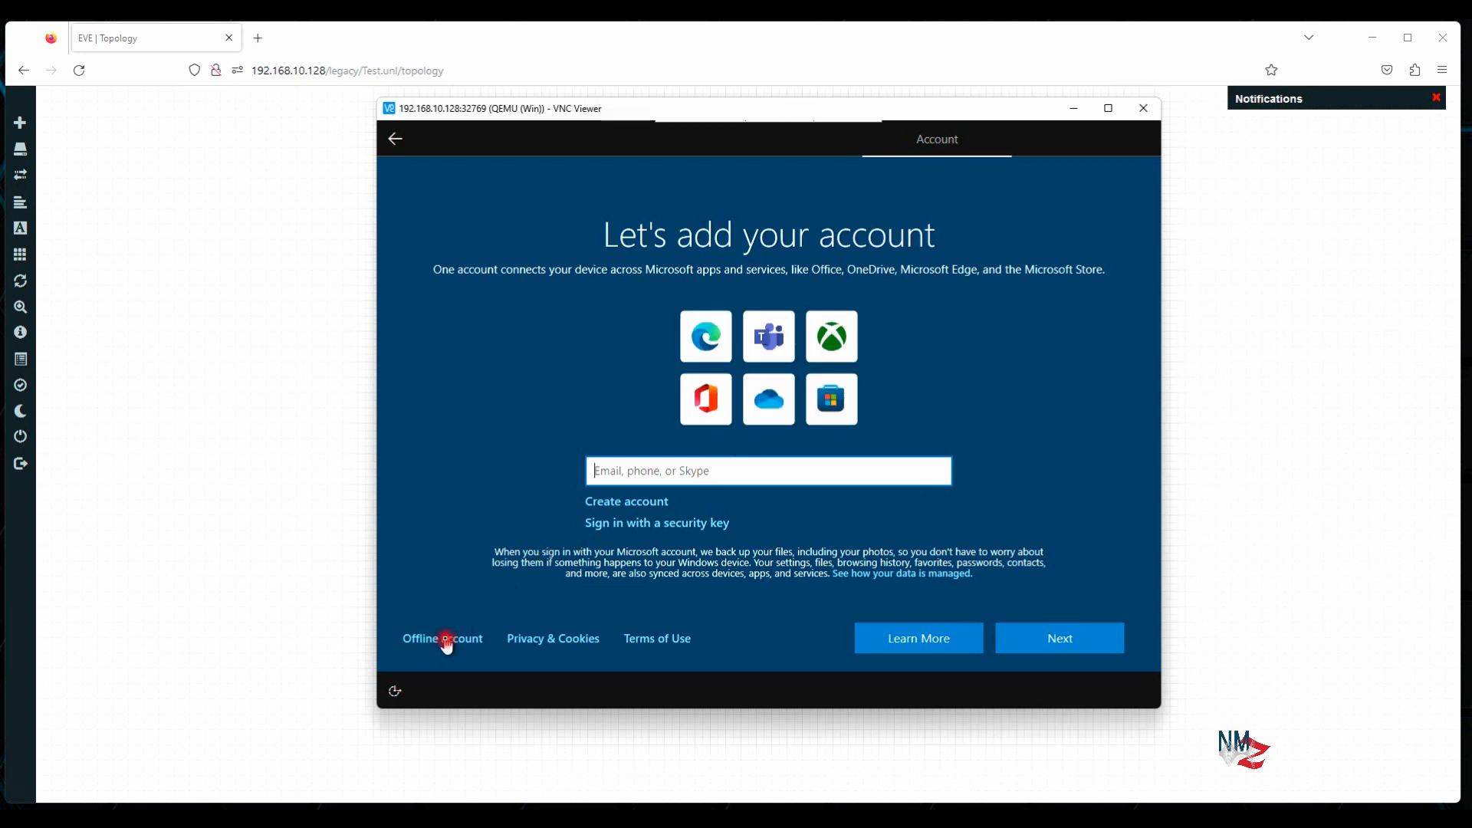
left_click(470, 643)
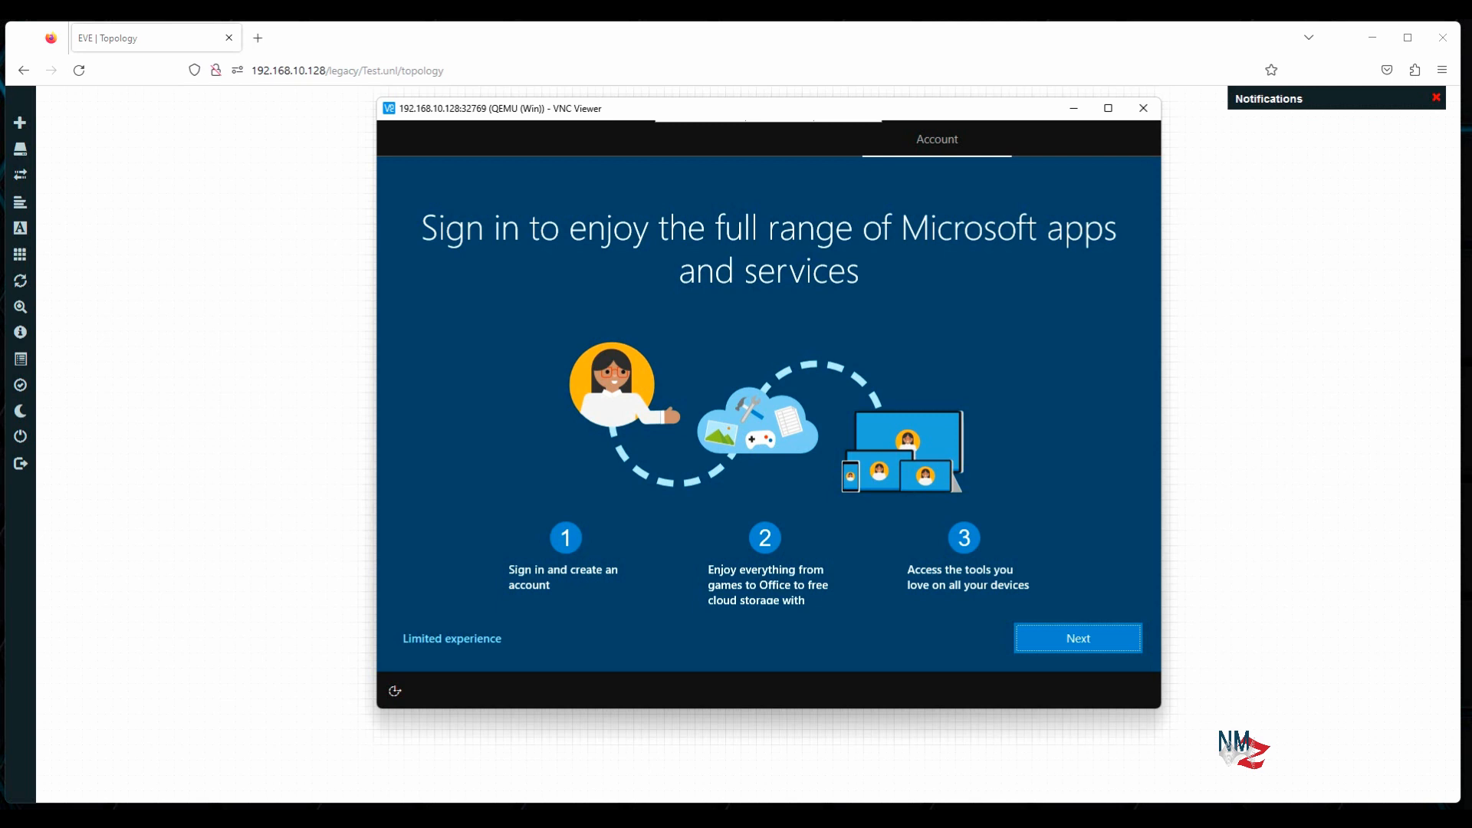
left_click(451, 639)
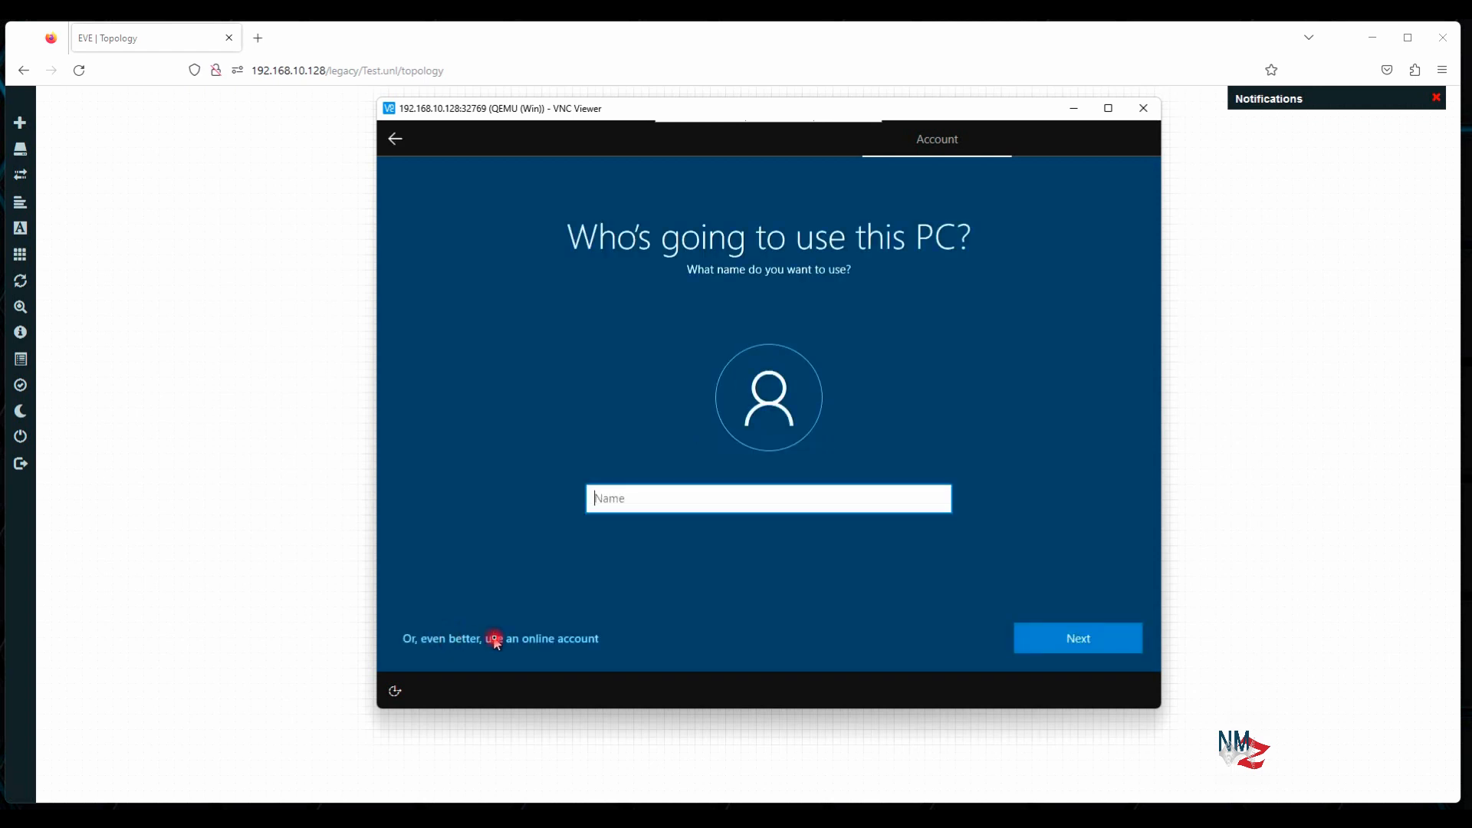
Name the local account 'User' and enter its password twice
type("User")
left_click(1073, 639)
type("•••••")
key("Return")
type("•••••")
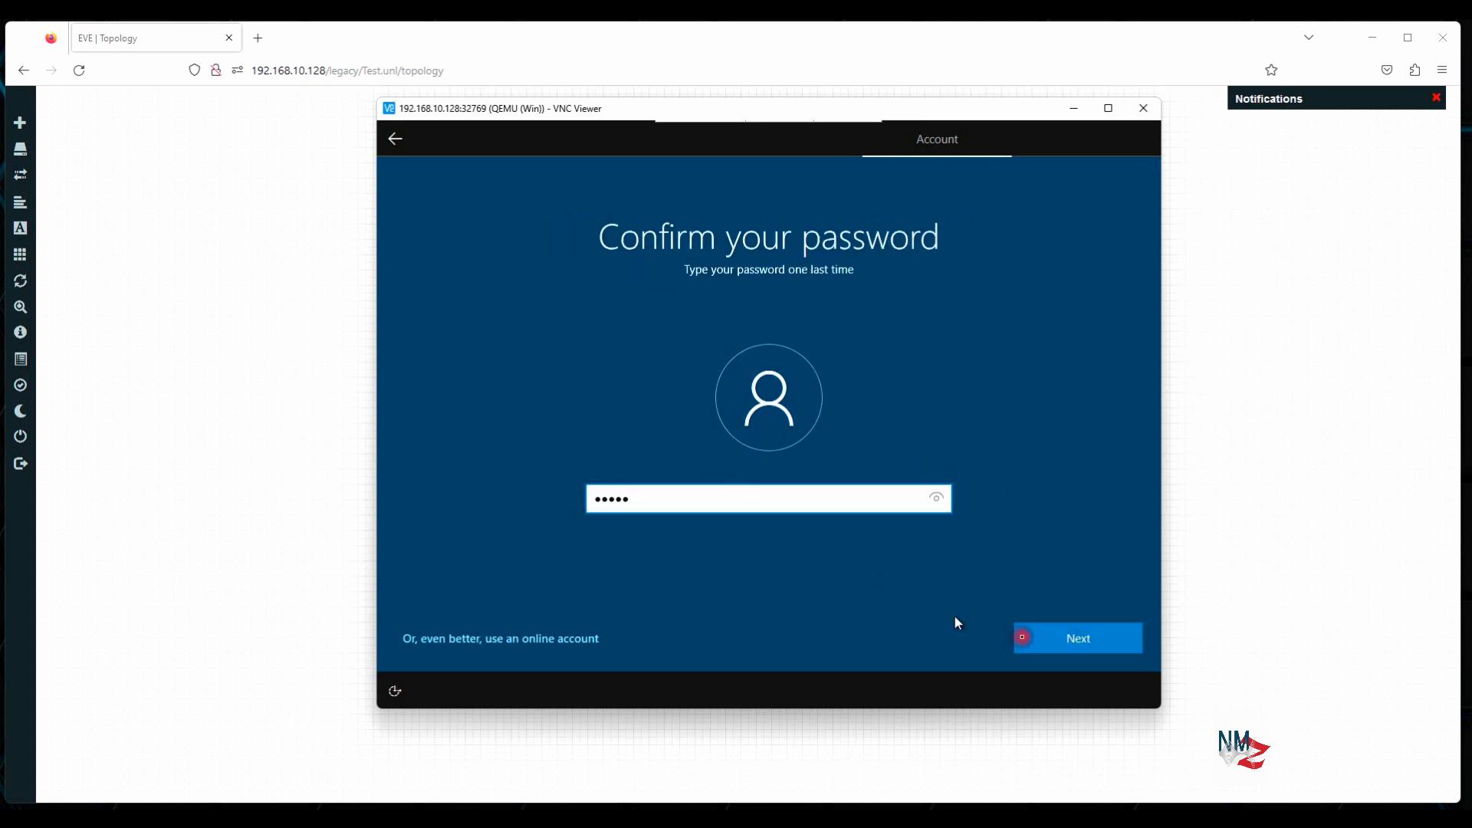
key("Return")
Answer three security questions: first pet's name, birth city, and city where parents met
left_click(761, 519)
left_click(739, 536)
left_click(730, 562)
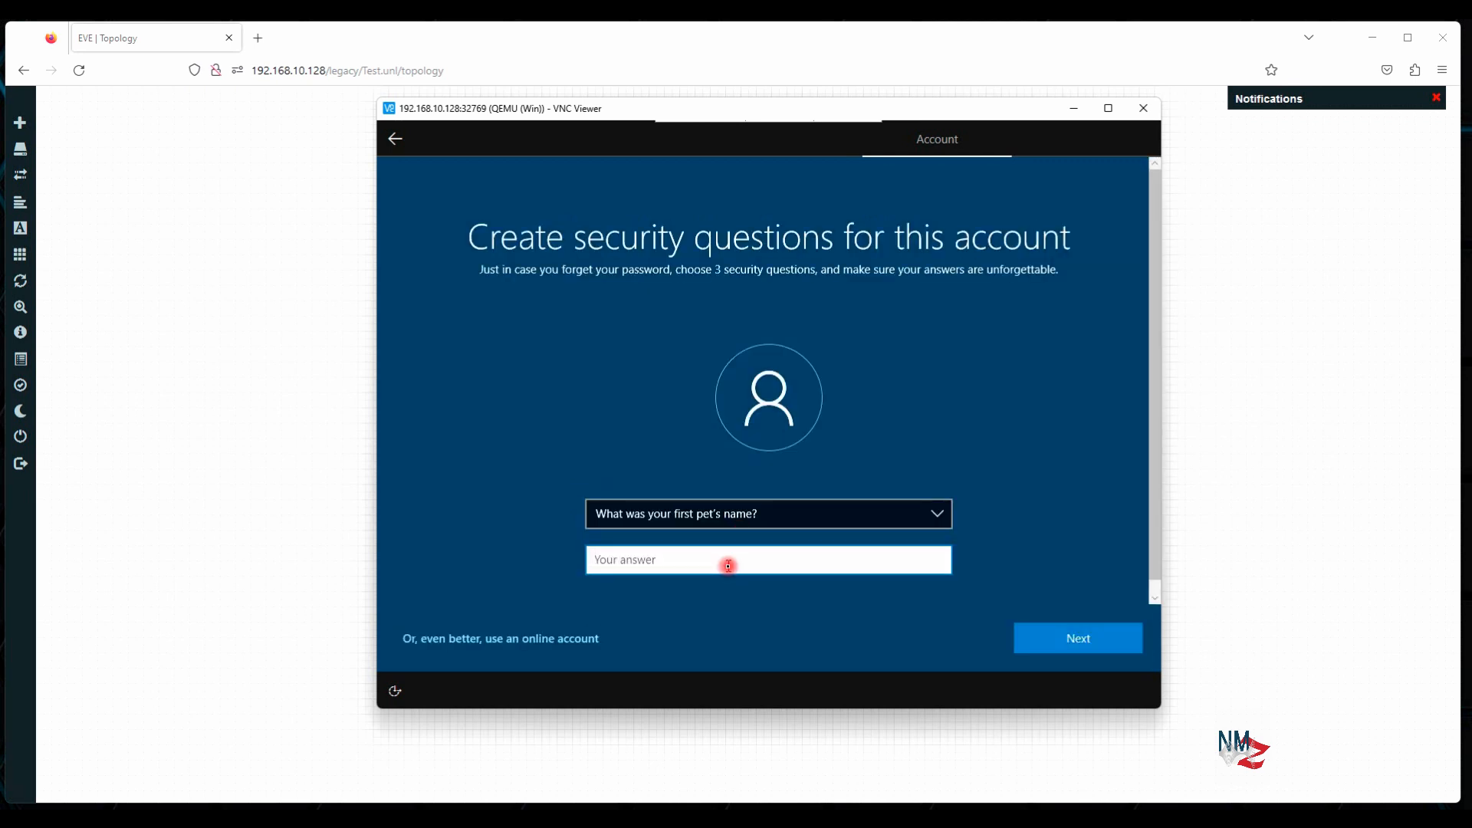
left_click(690, 514)
left_click(675, 531)
left_click(674, 559)
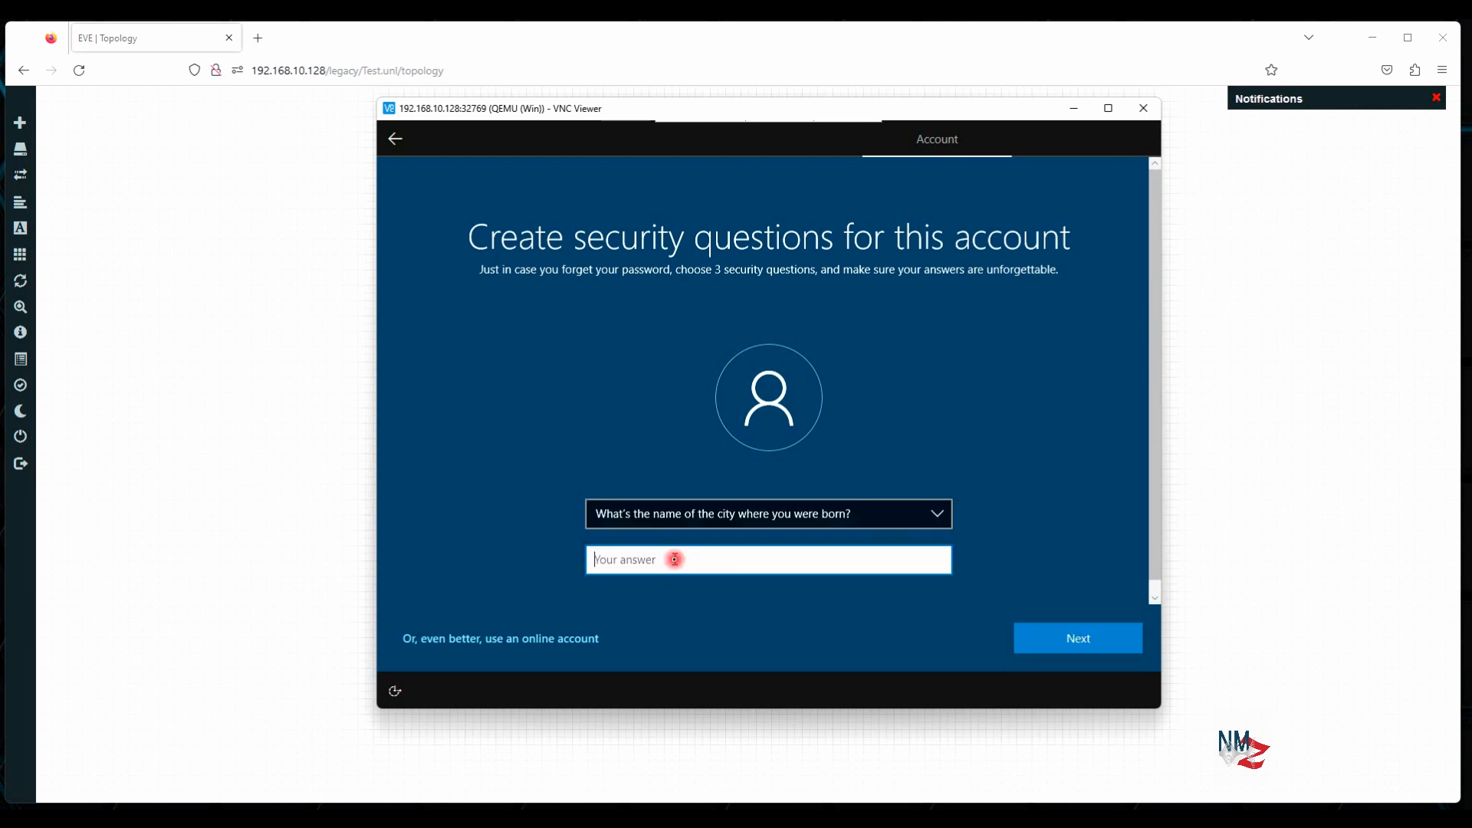
key("Return")
left_click(749, 514)
left_click(721, 526)
left_click(767, 514)
left_click(844, 529)
left_click(1077, 642)
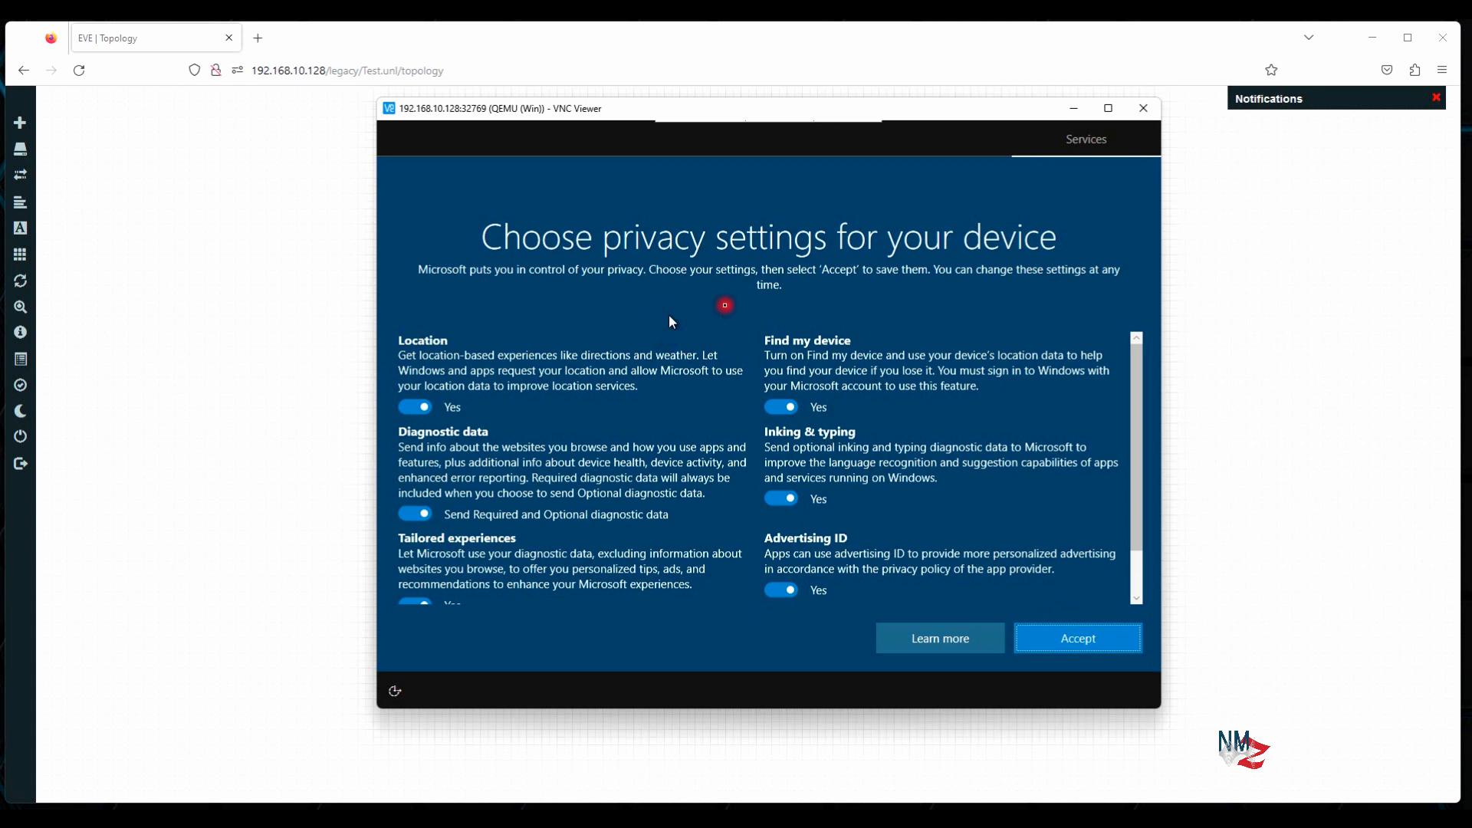
Accept the default privacy settings, skip experience customization, and choose Not now for Cortana
left_click(1083, 636)
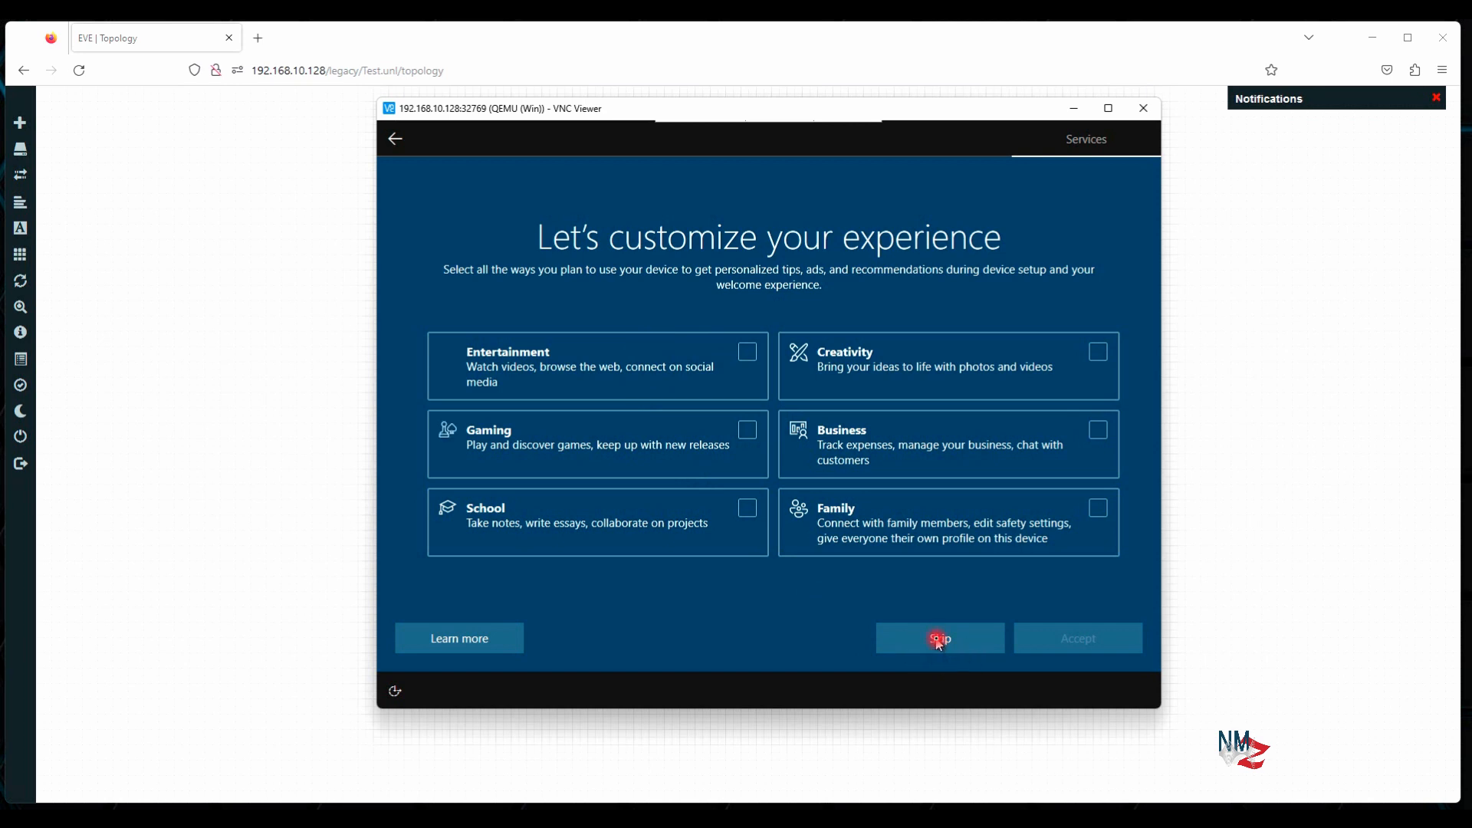
left_click(939, 641)
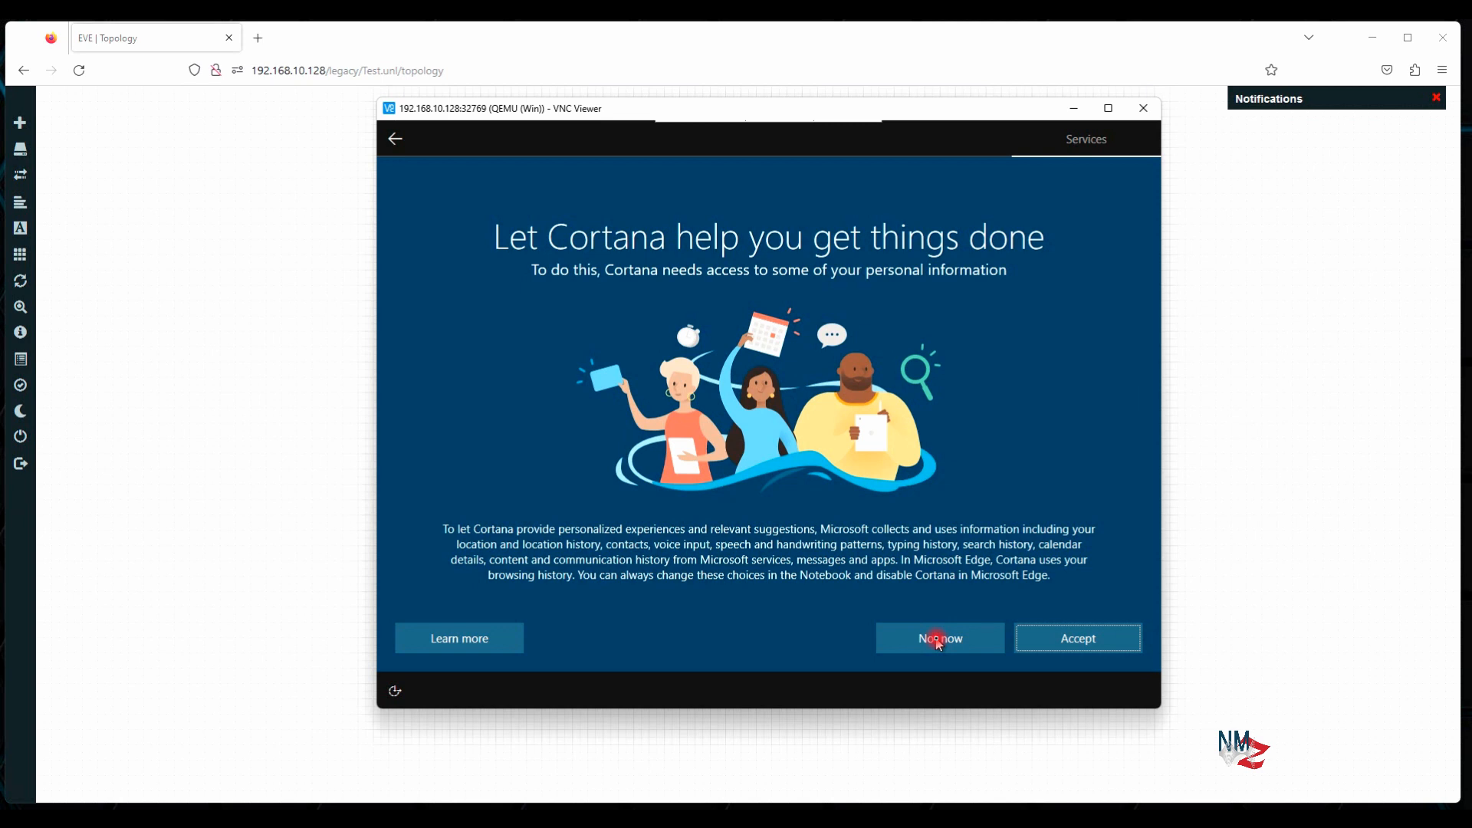
left_click(939, 641)
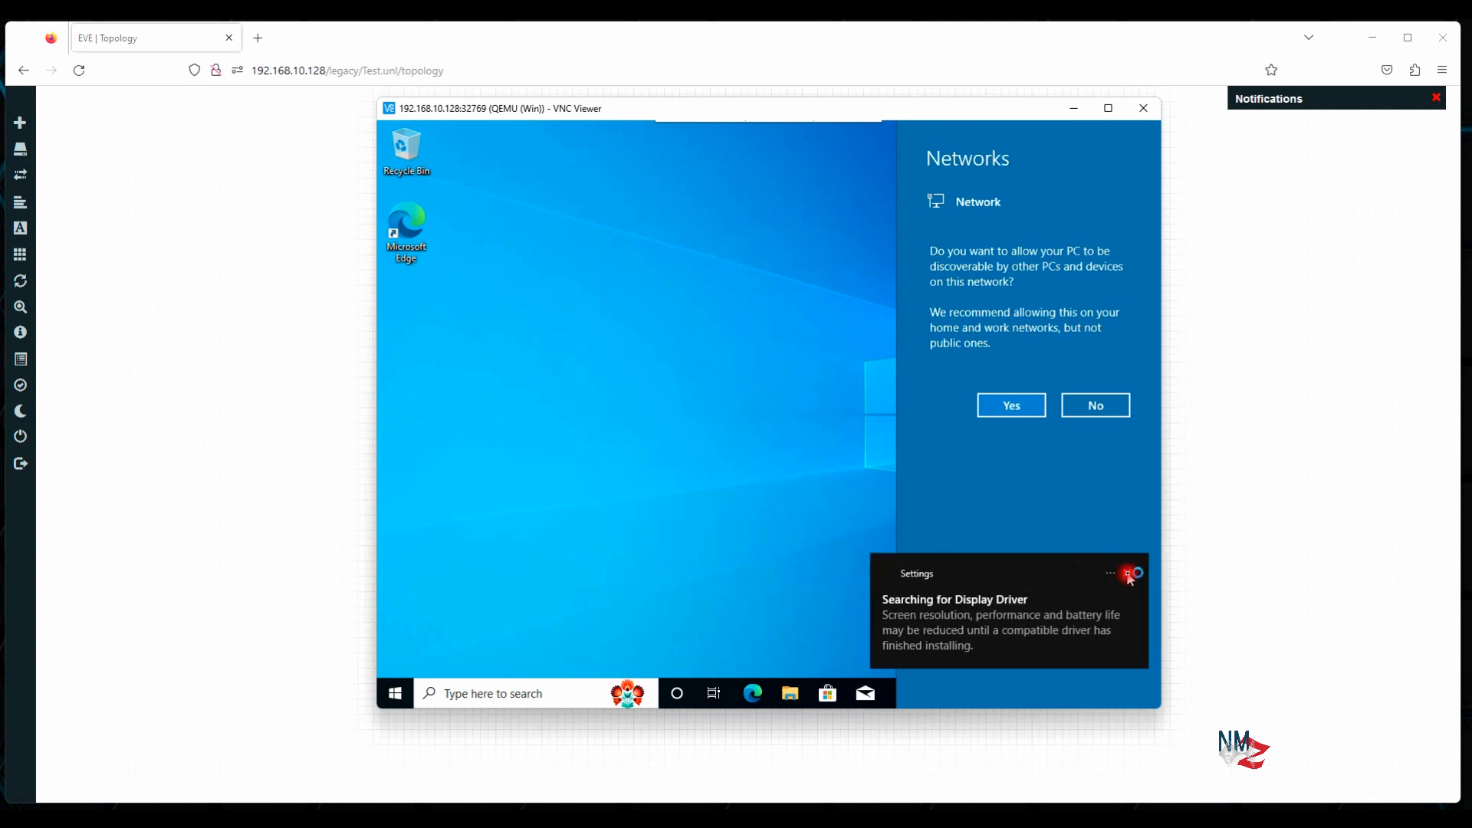
Dismiss the network prompt and launch Command Prompt by searching 'cmd' from Start
left_click(1129, 575)
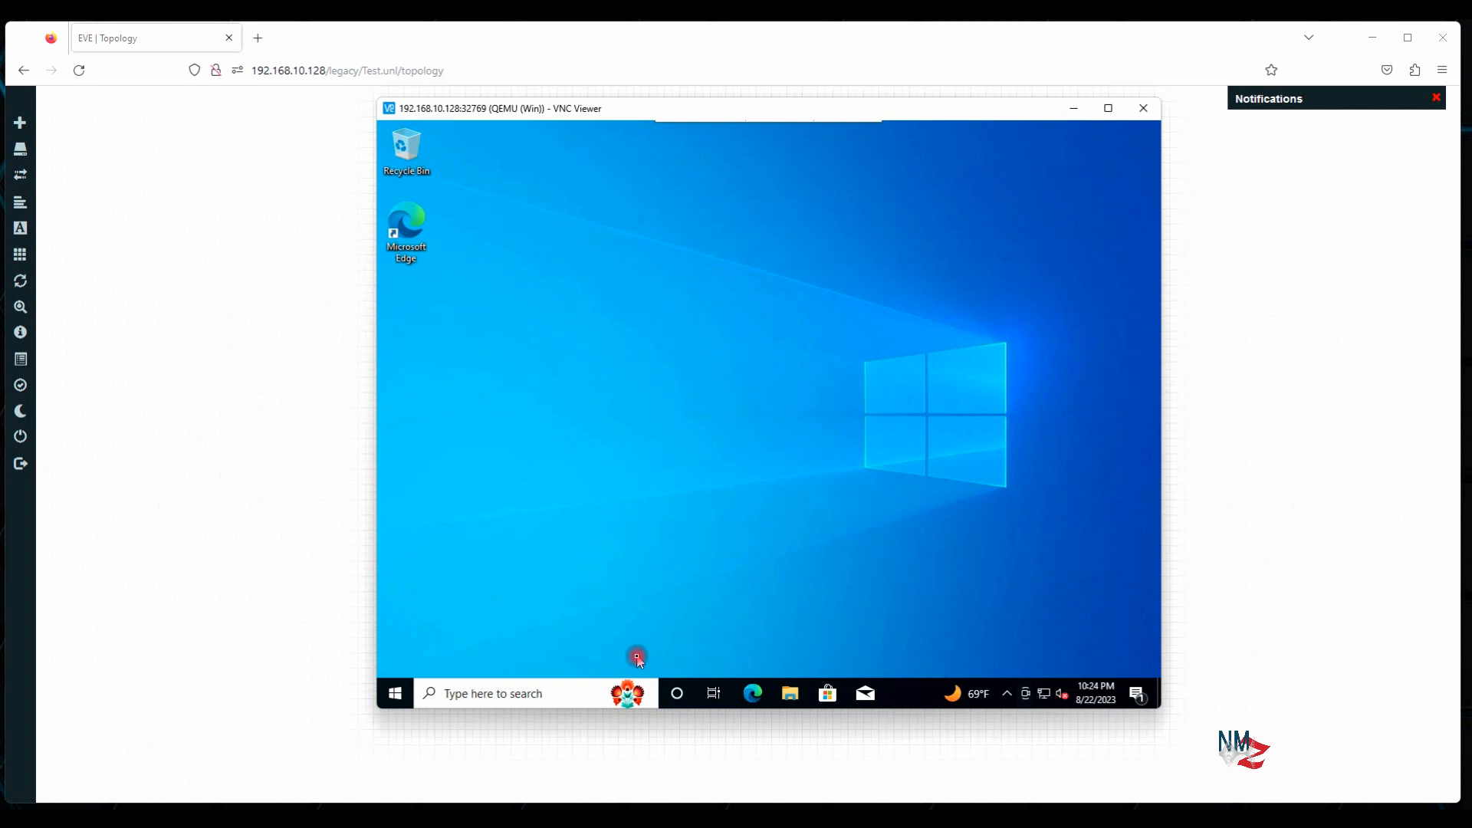
left_click(405, 695)
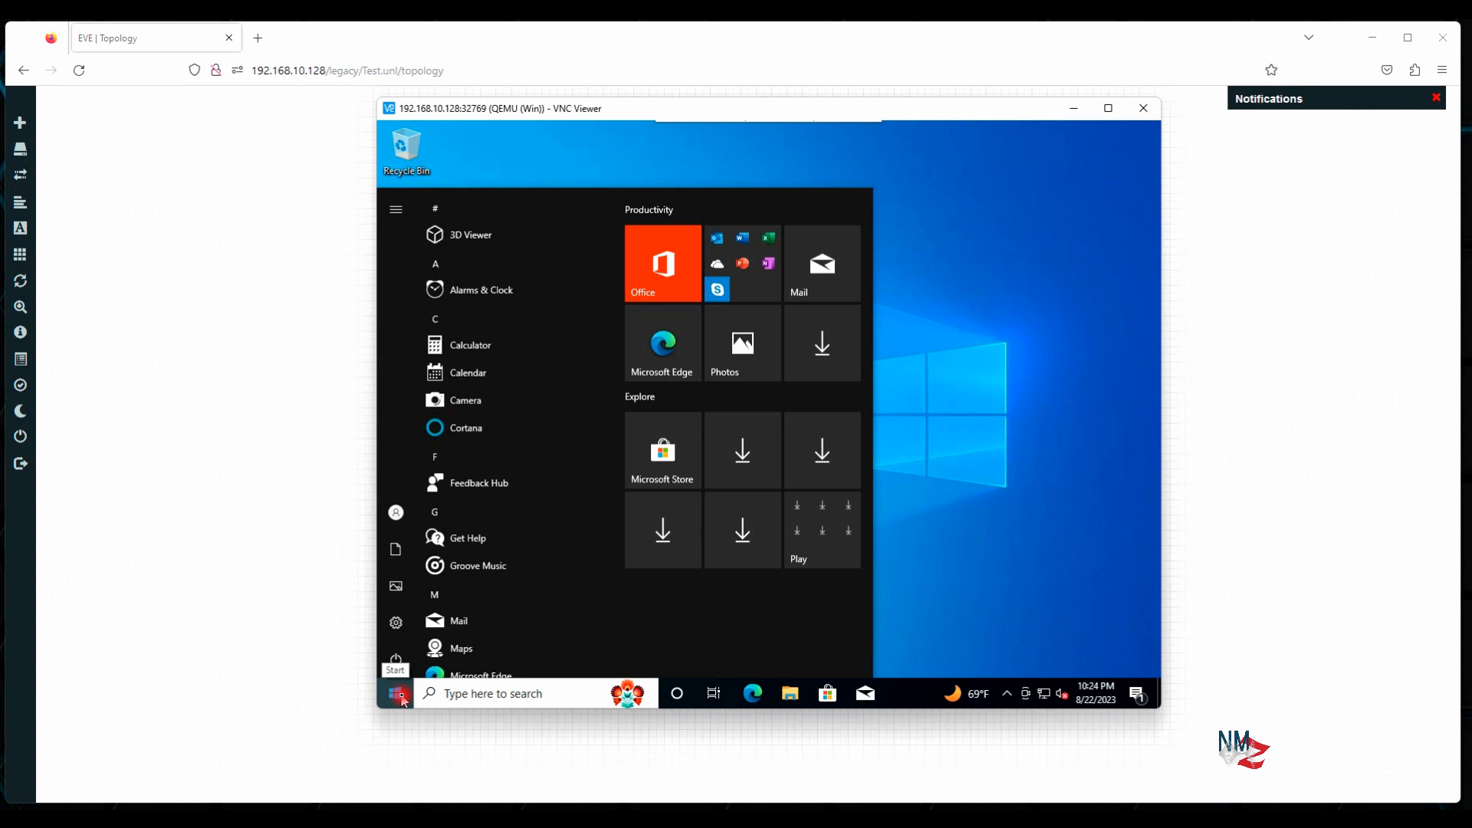
left_click(397, 695)
left_click(397, 694)
type("c")
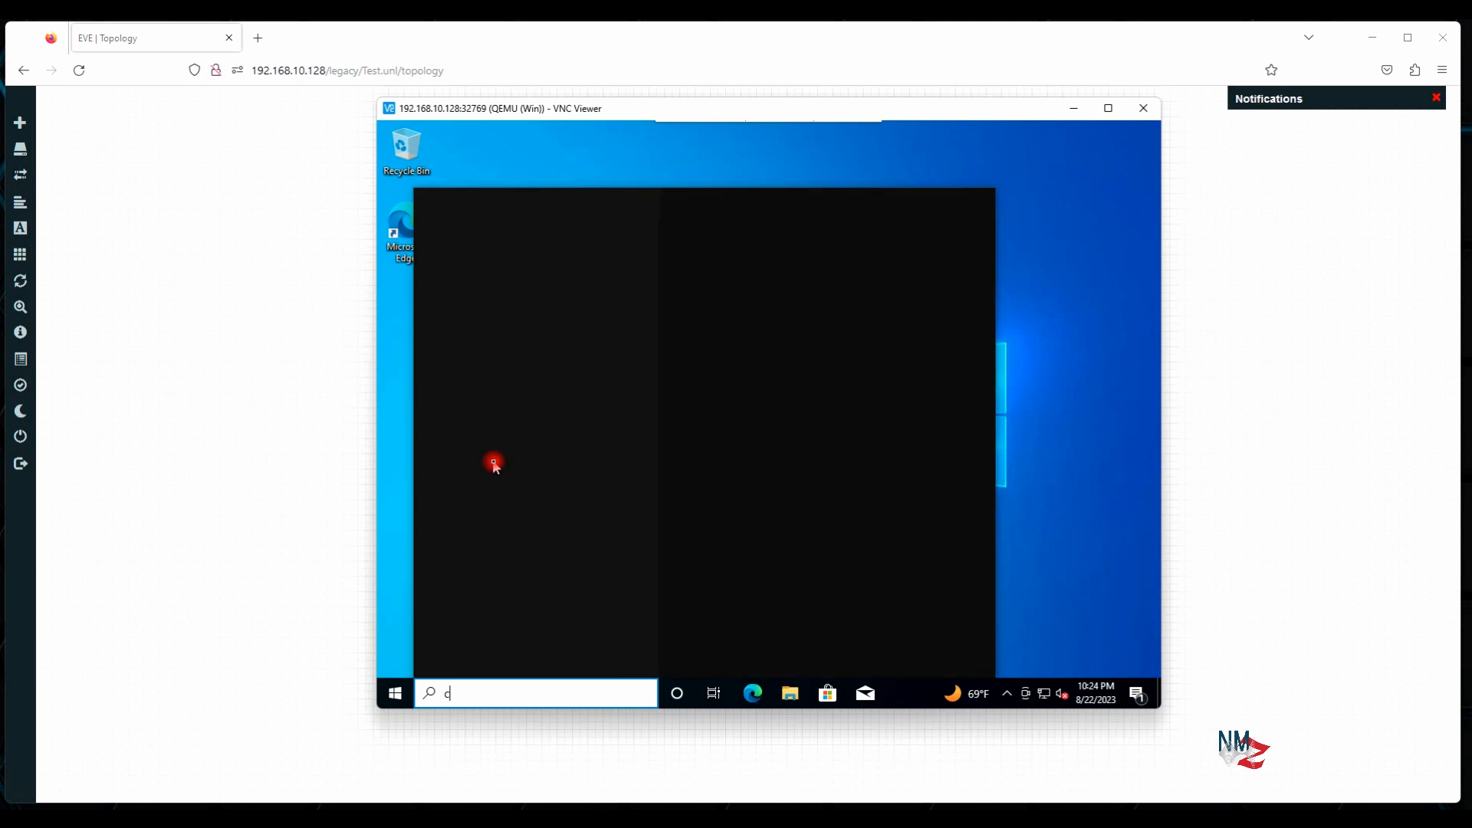
type("md")
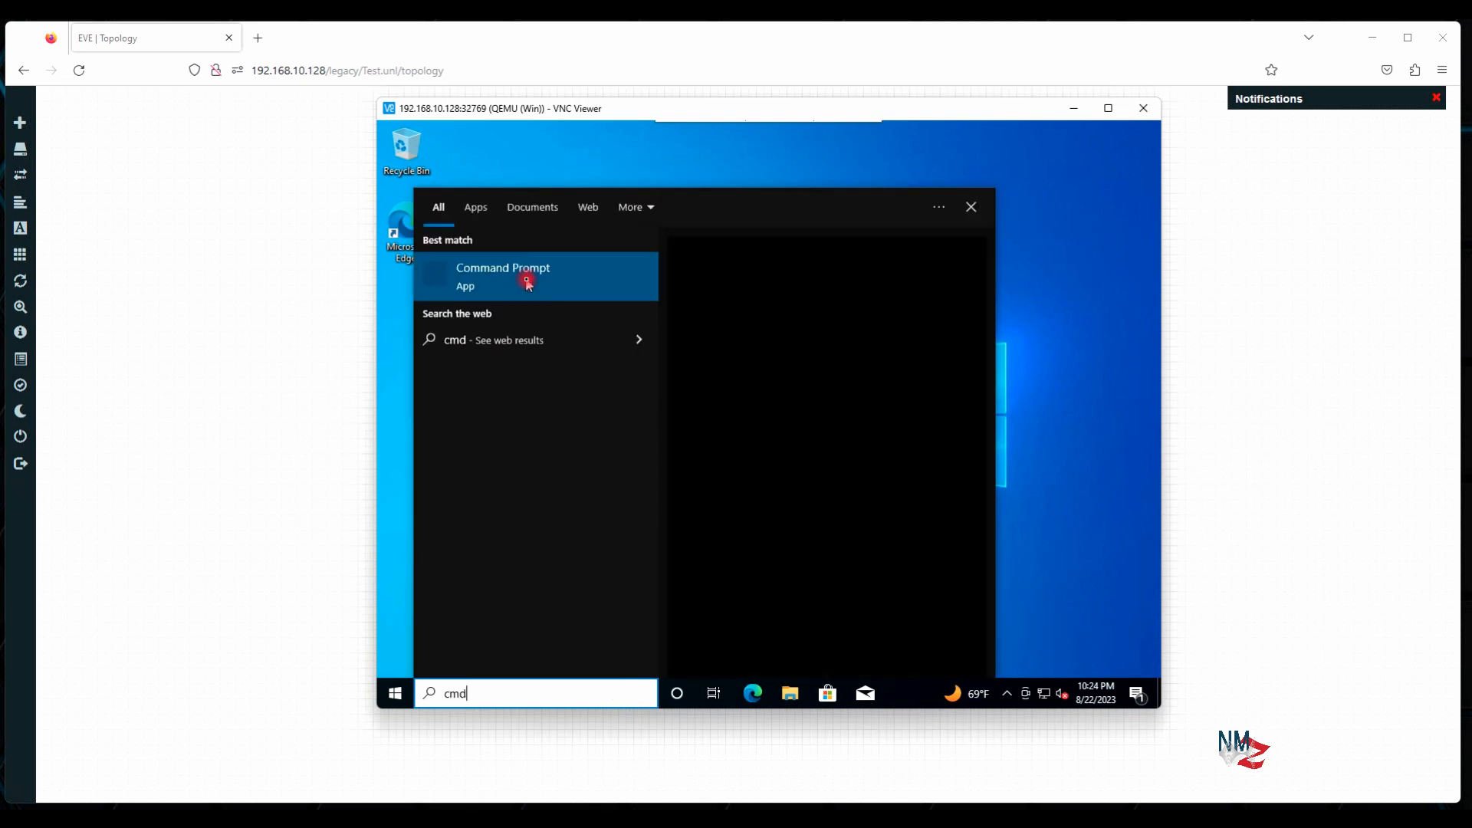
left_click(528, 280)
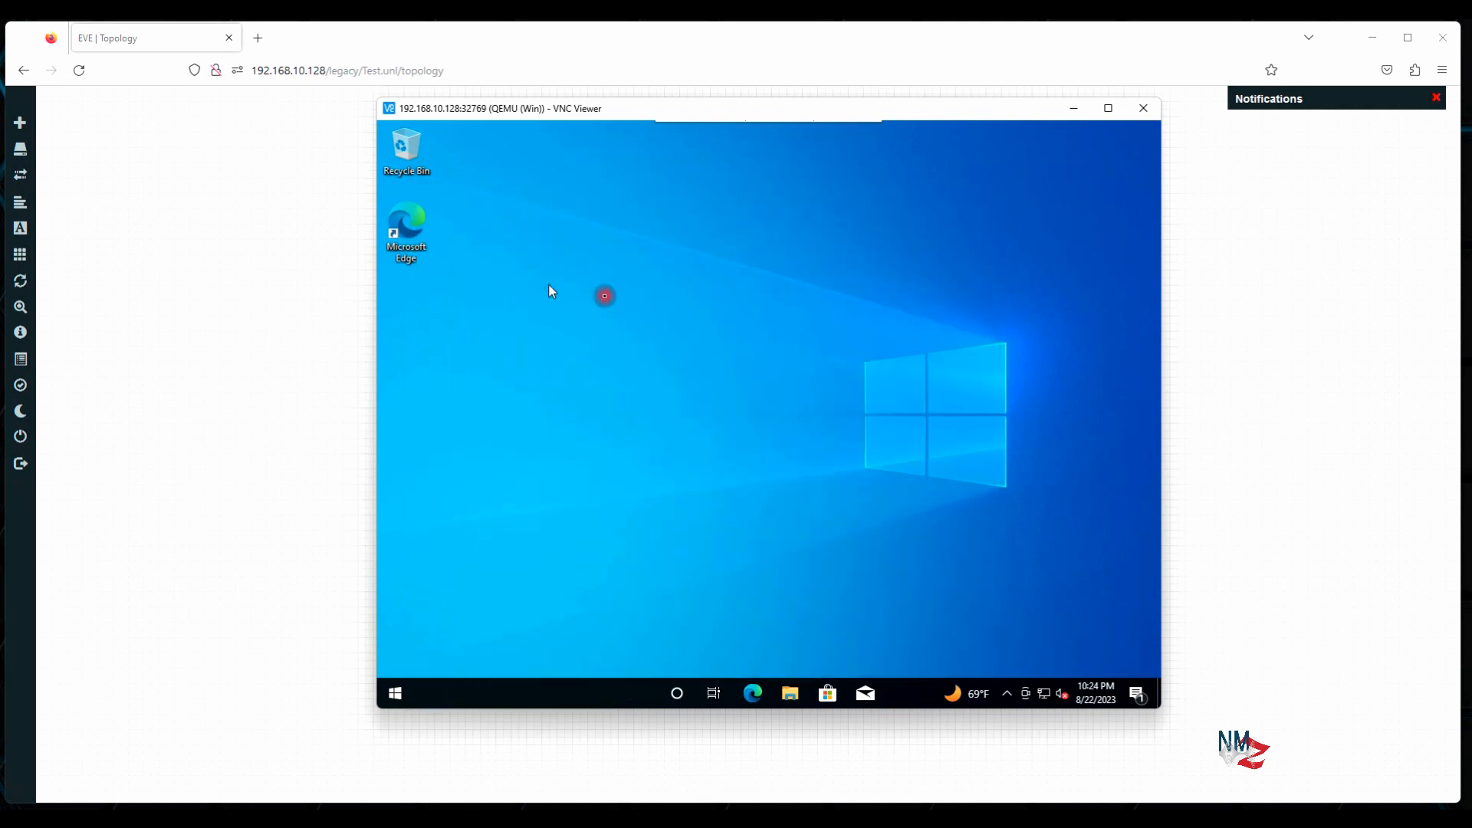
Ping 8.8.8.8 and stop it with Ctrl+C after two successful replies
left_click(736, 352)
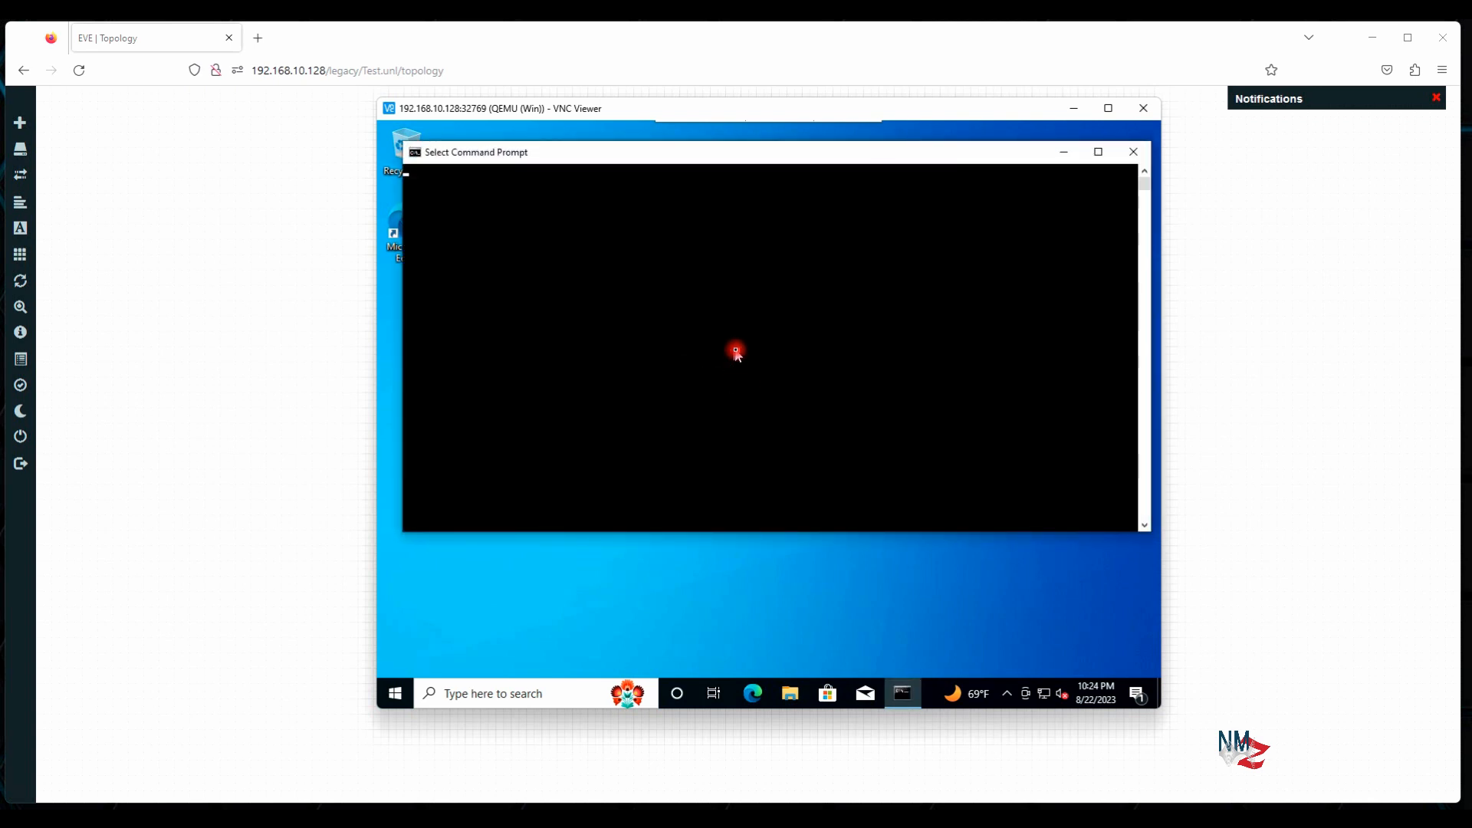
type("ping")
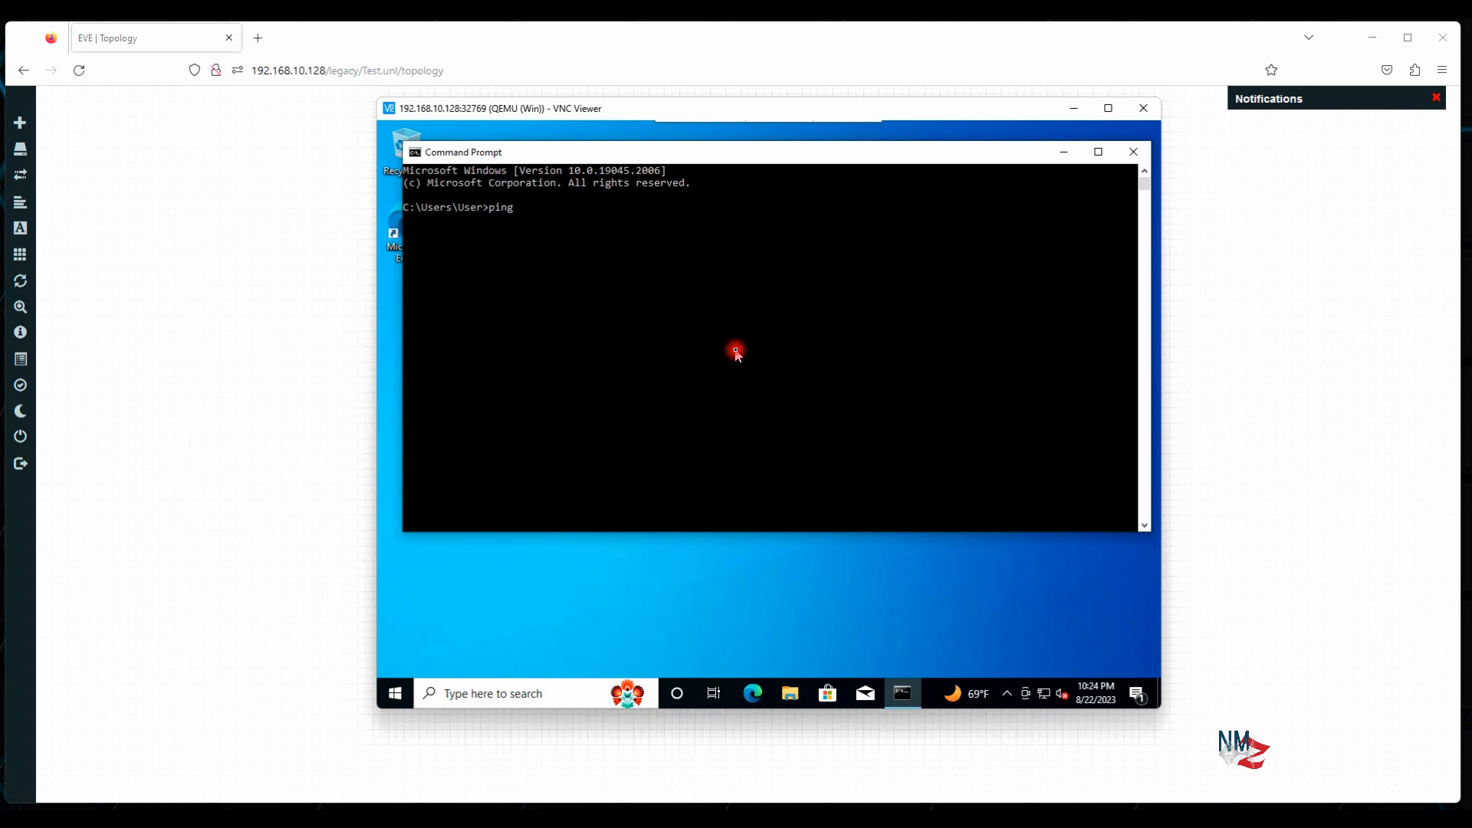
type(" 8.8.8.8")
key("Return")
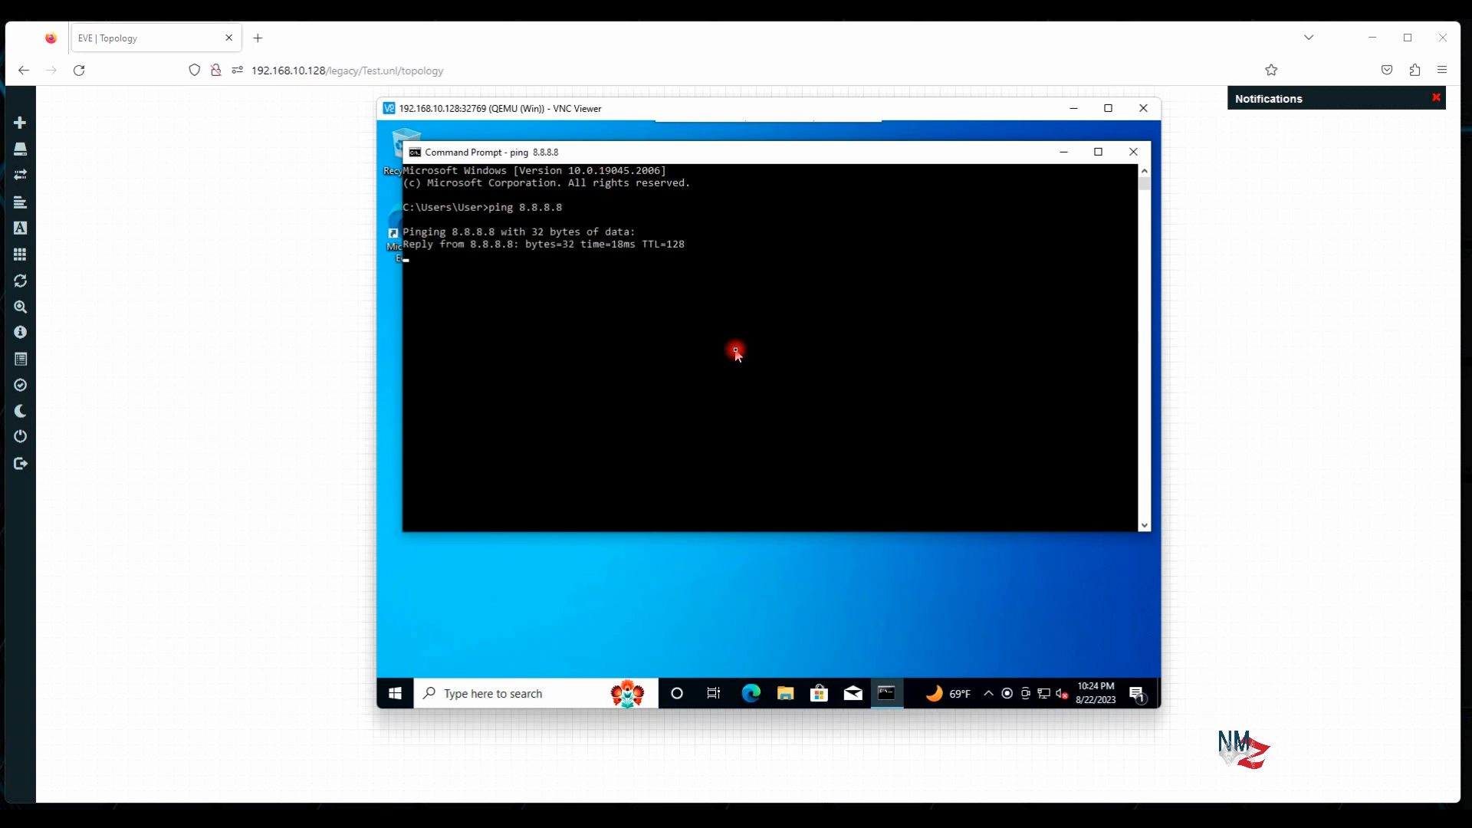
key("ctrl+c")
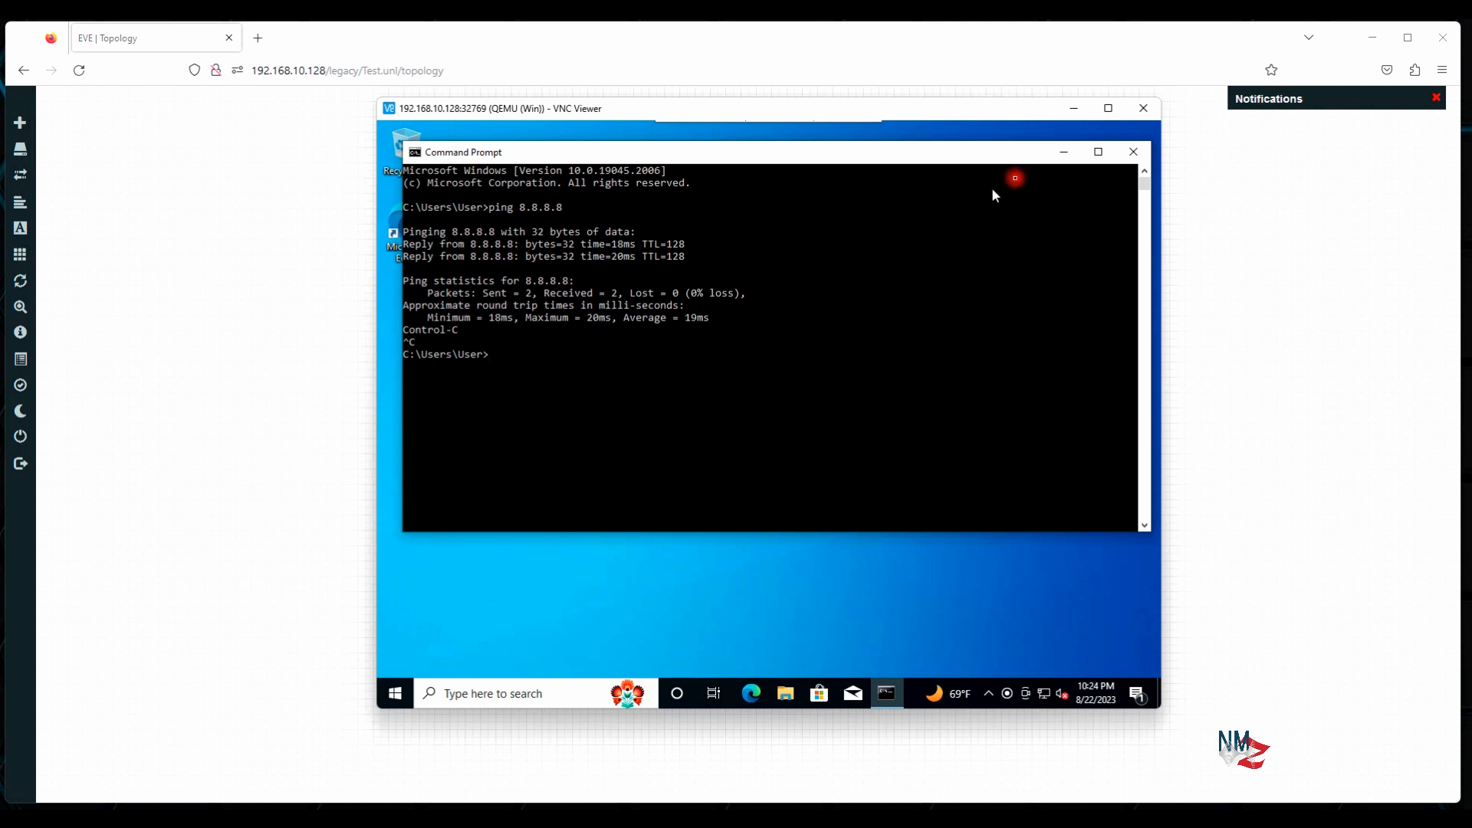
Run ipconfig in a new cmd console to confirm 192.168.10.130, closing both consoles
left_click(1152, 153)
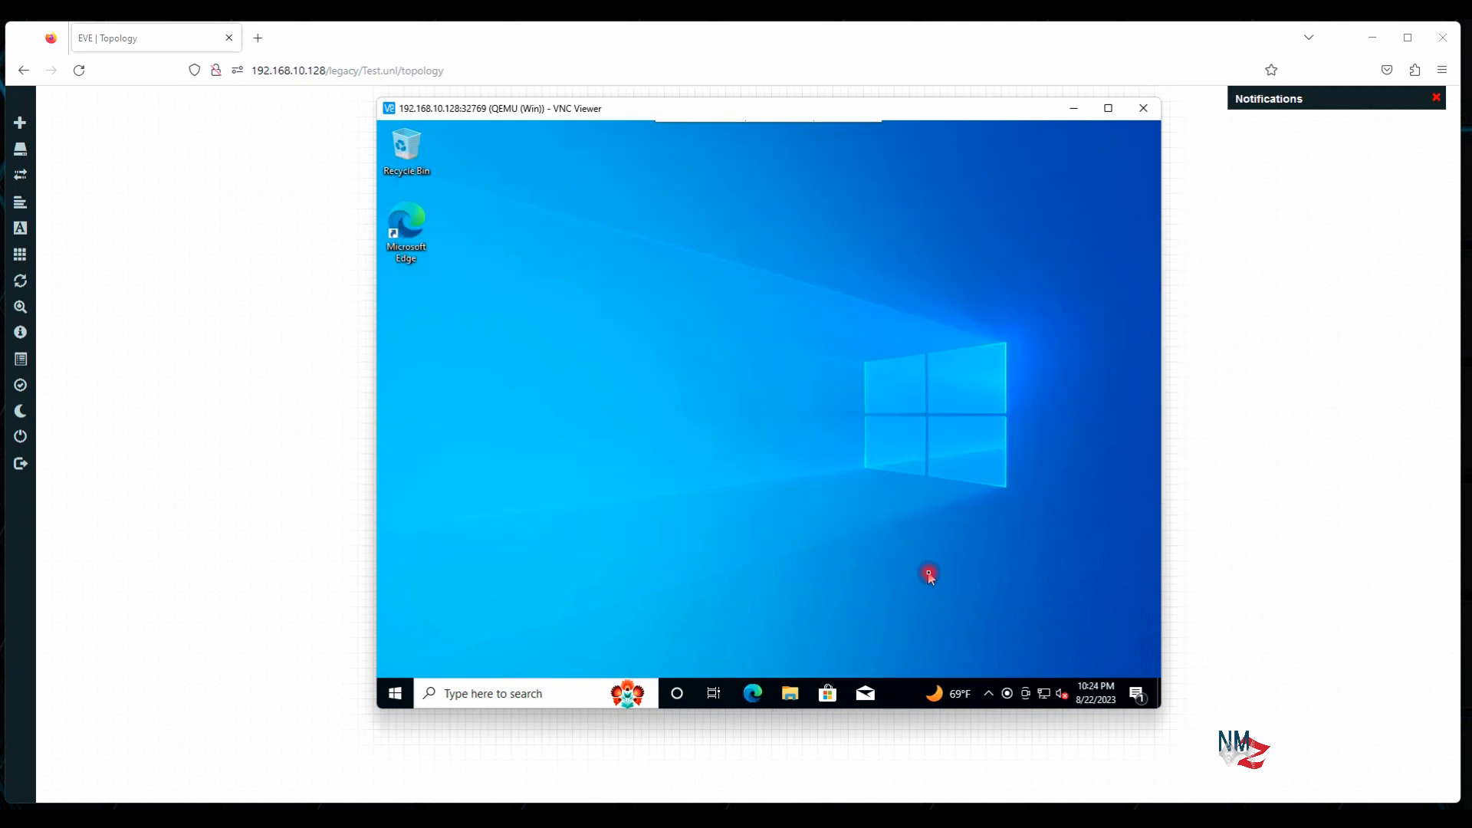
key("super+r")
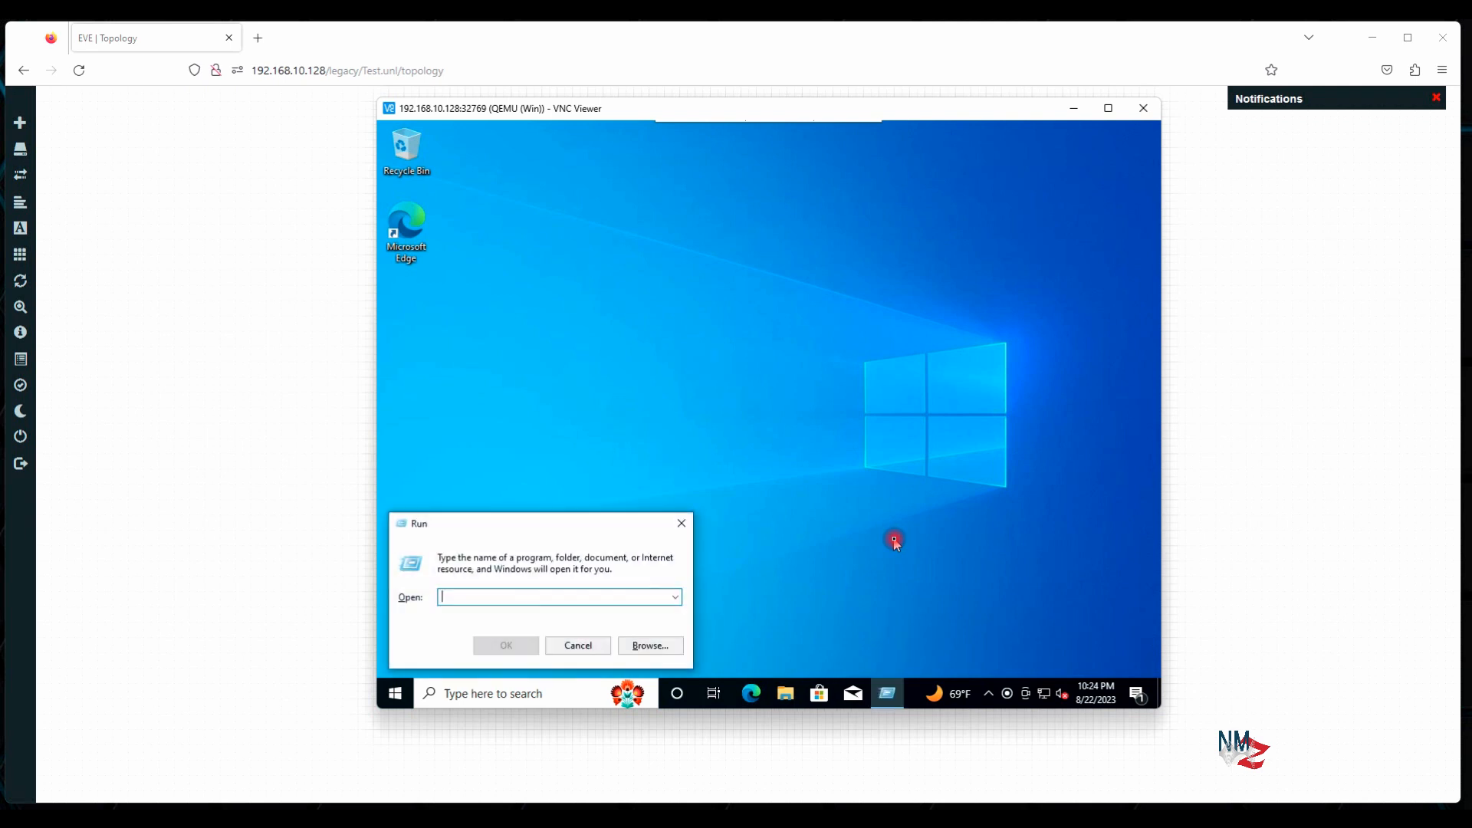
key("Return")
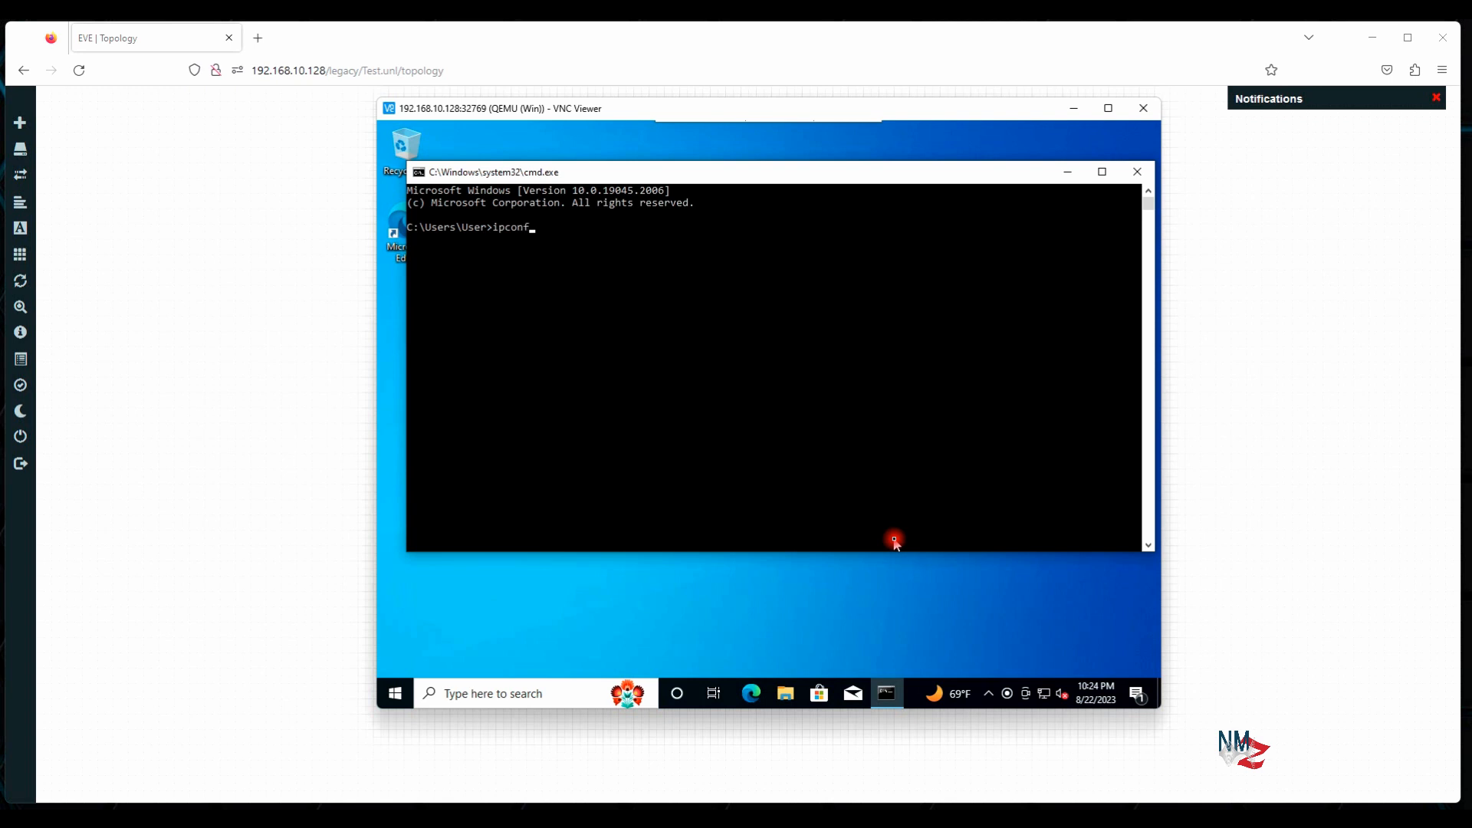
key("Return")
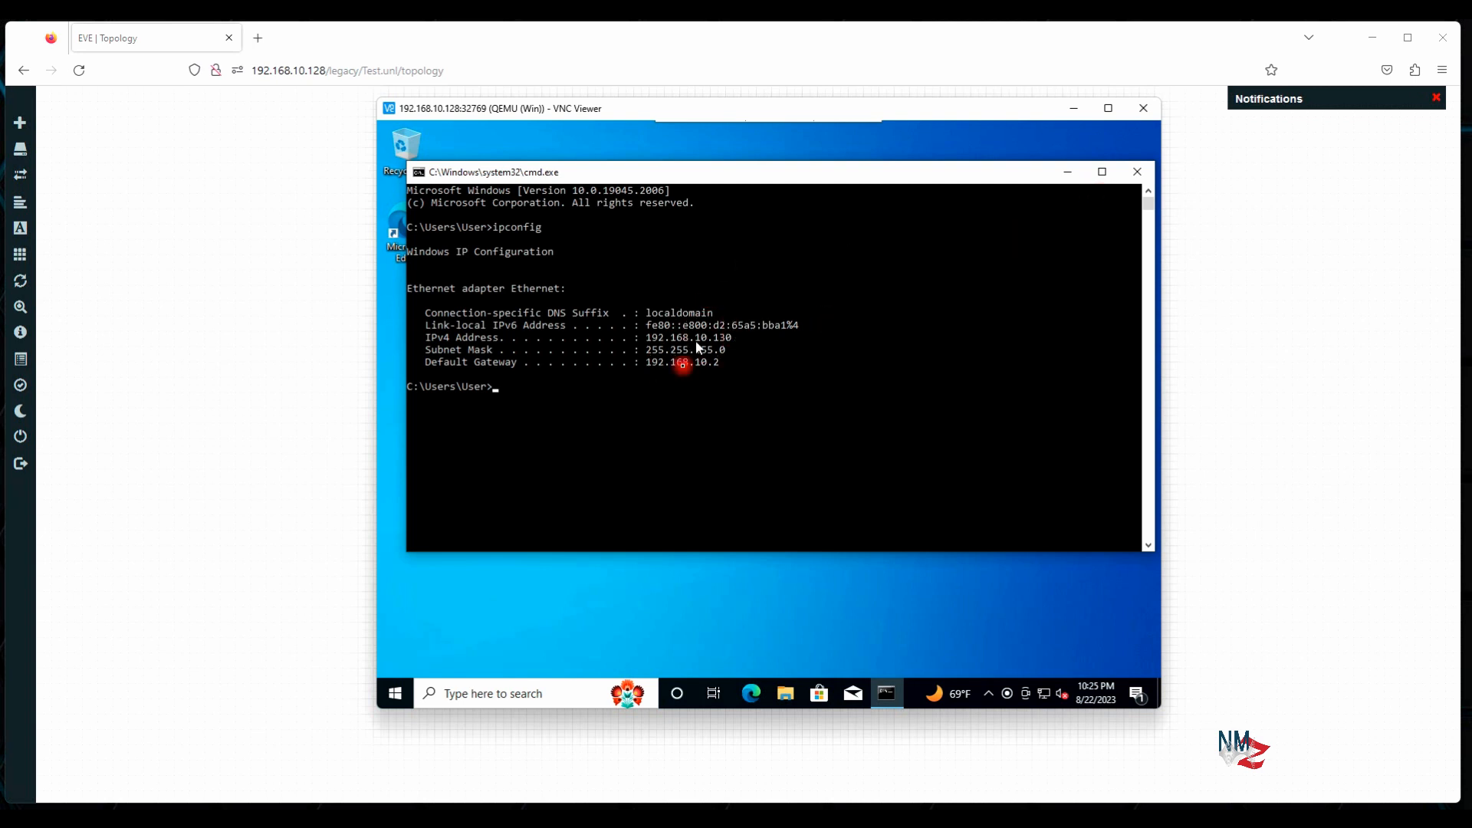
left_click(1136, 173)
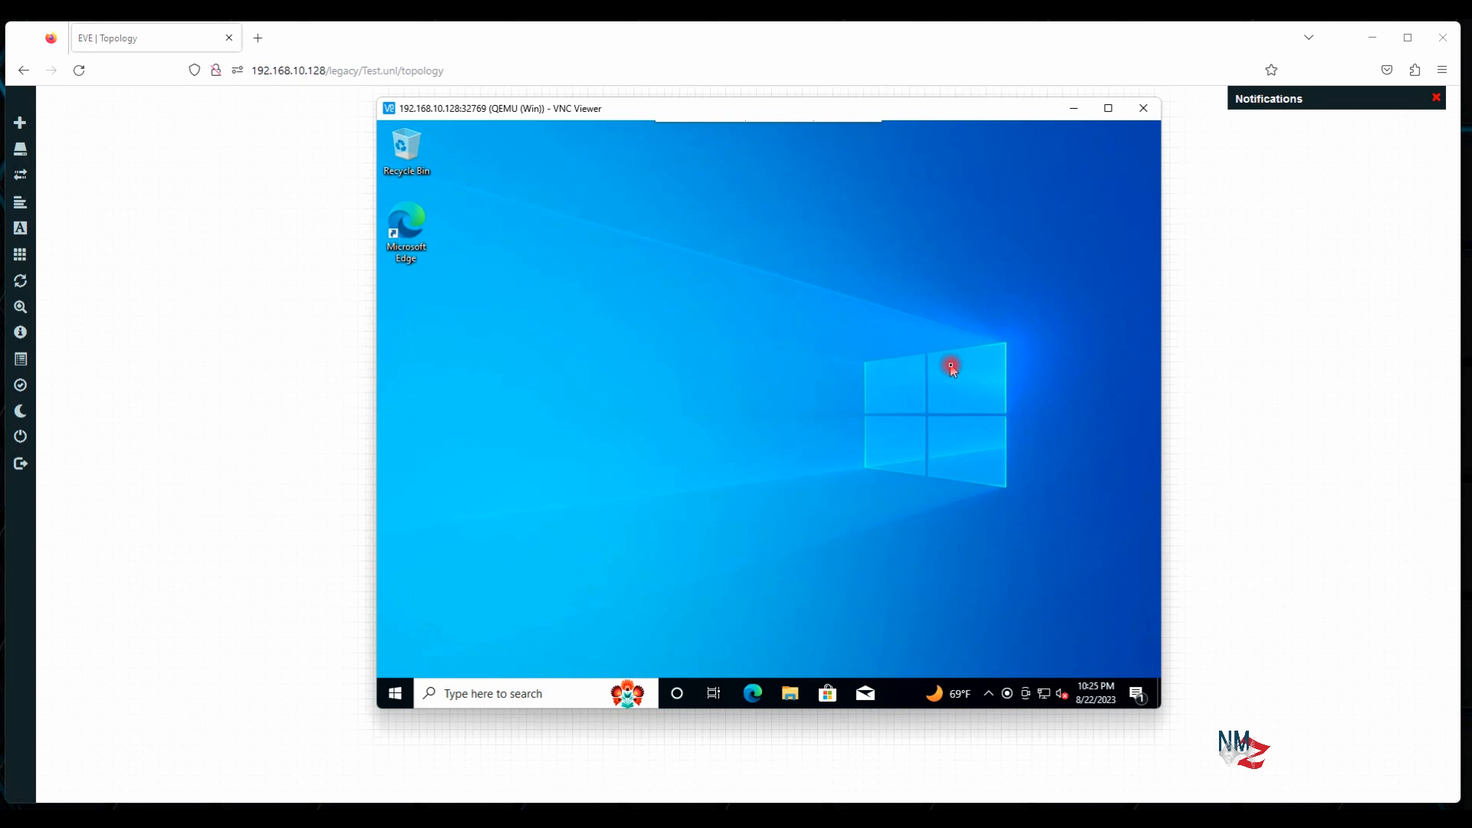
Launch Edge on the Windows node and search Google for 'chrome download'
double_click(414, 225)
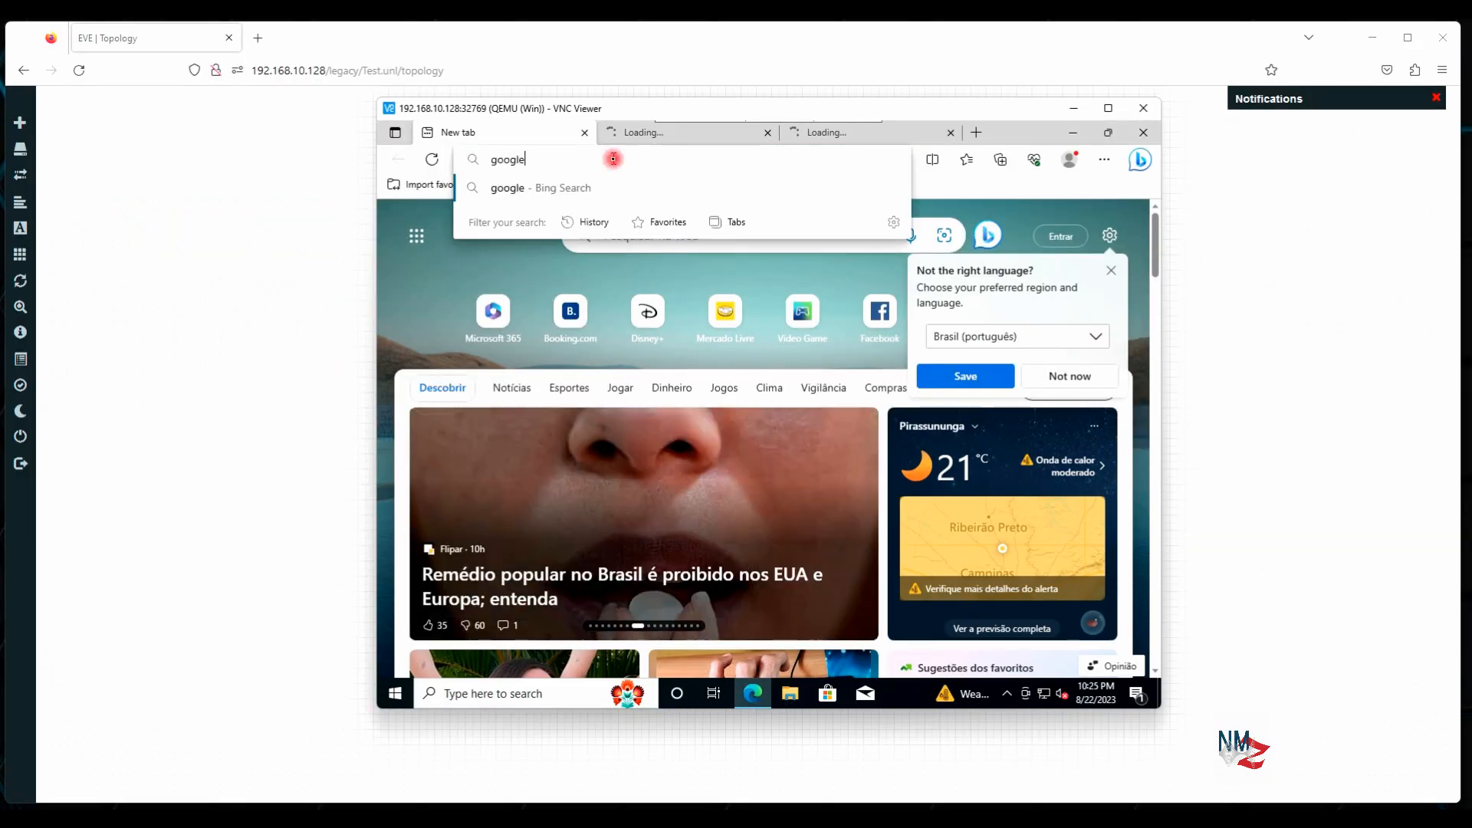
key("Return")
left_click(710, 333)
type("chrome")
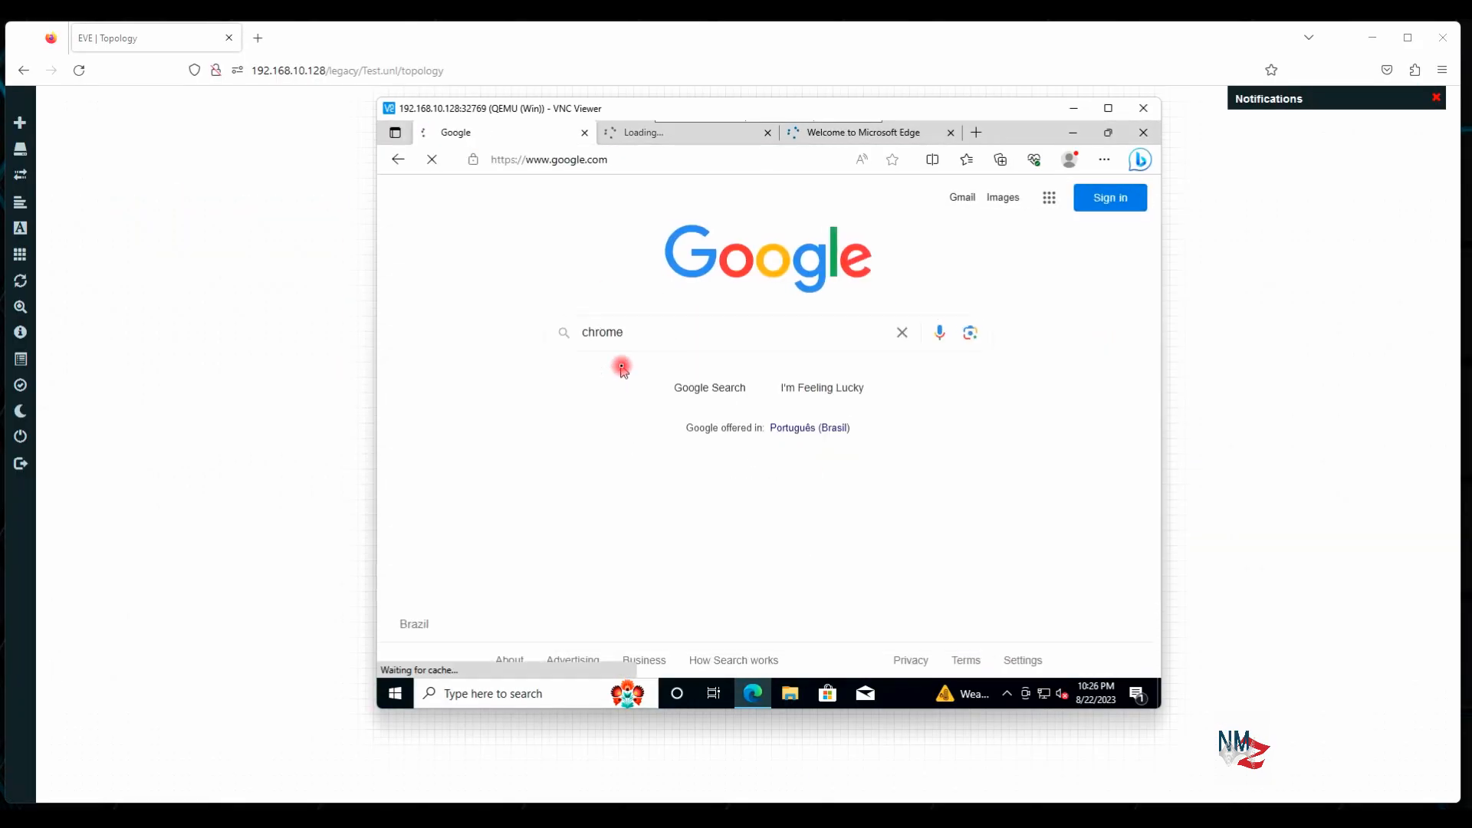
key("Return")
left_click(517, 212)
type("download")
key("Return")
Dismiss the sign-in popup and search for 'google chrome download', checking a result
left_click(909, 596)
mouse_move(1155, 239)
left_mouse_down()
mouse_move(1144, 587)
mouse_move(1150, 238)
left_mouse_up()
left_click(398, 159)
left_click(398, 159)
type("google chrome download")
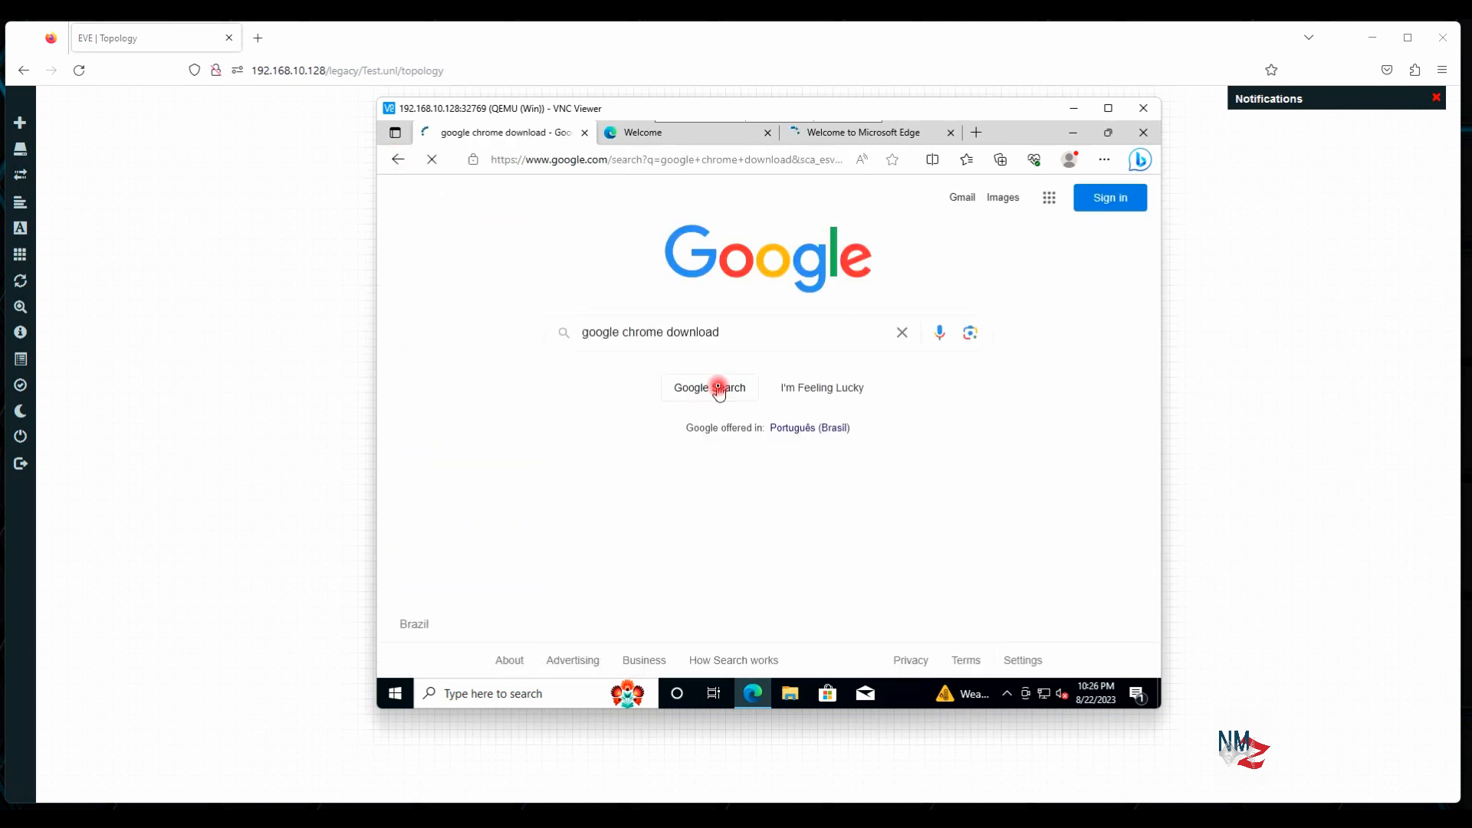
left_click(720, 388)
left_click(562, 434)
scroll(562, 434, "down", 15)
left_click(397, 158)
left_click(951, 132)
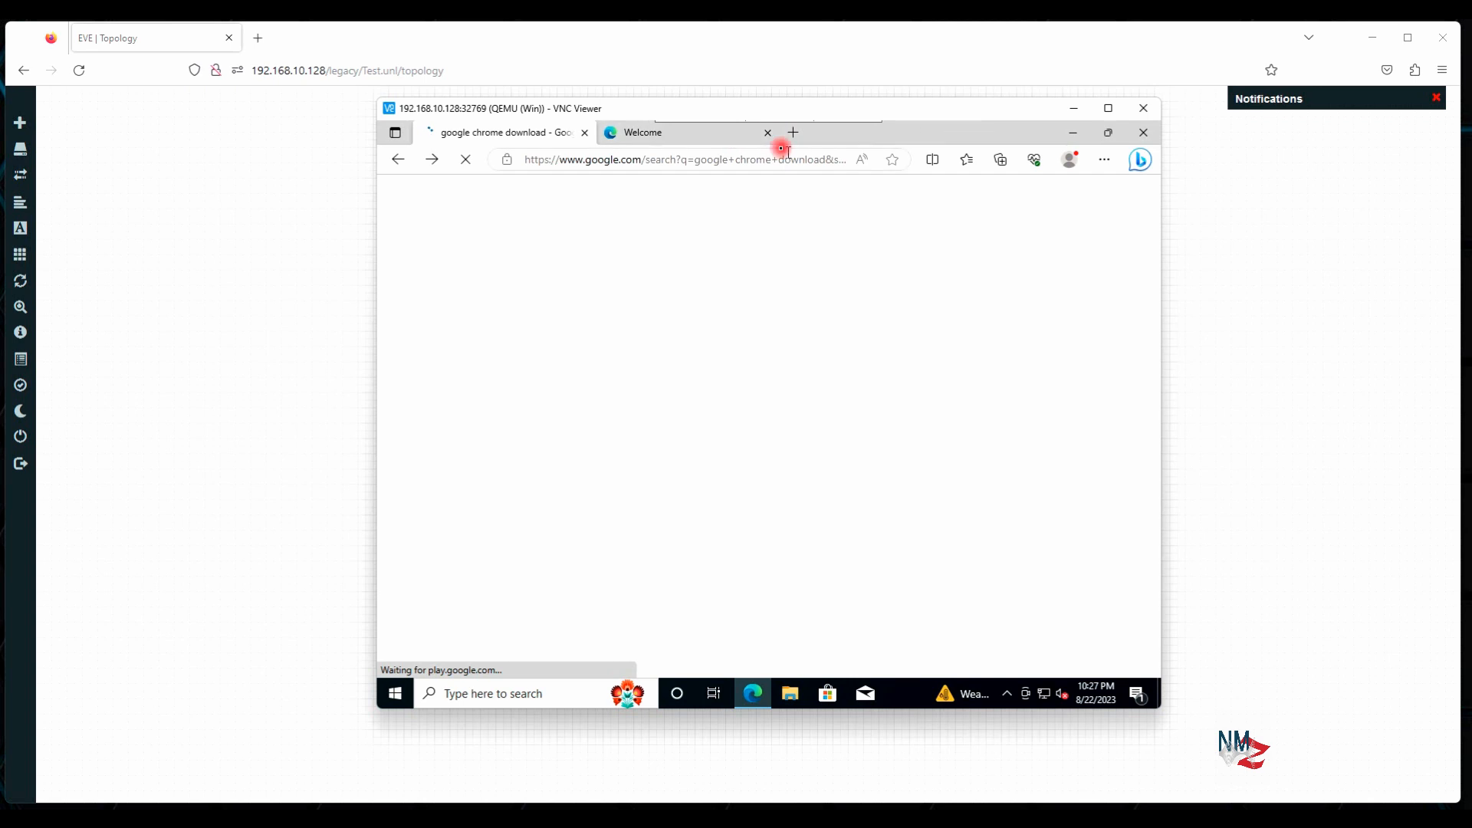
left_click(768, 133)
left_click(611, 133)
type("www.google.com")
key("Return")
left_click(505, 133)
left_click(491, 493)
Search for putty, go to putty.org and download the 64-bit PuTTY installer
left_click(660, 133)
left_click(674, 329)
type("putty")
key("Return")
left_click(614, 361)
left_click(697, 322)
left_click(505, 132)
left_click(1121, 182)
left_click(688, 133)
scroll(782, 322, "down", 4)
left_click(619, 373)
Download ChromeSetup.exe from the official Google Chrome page and view the downloads list
left_click(506, 133)
left_click(398, 159)
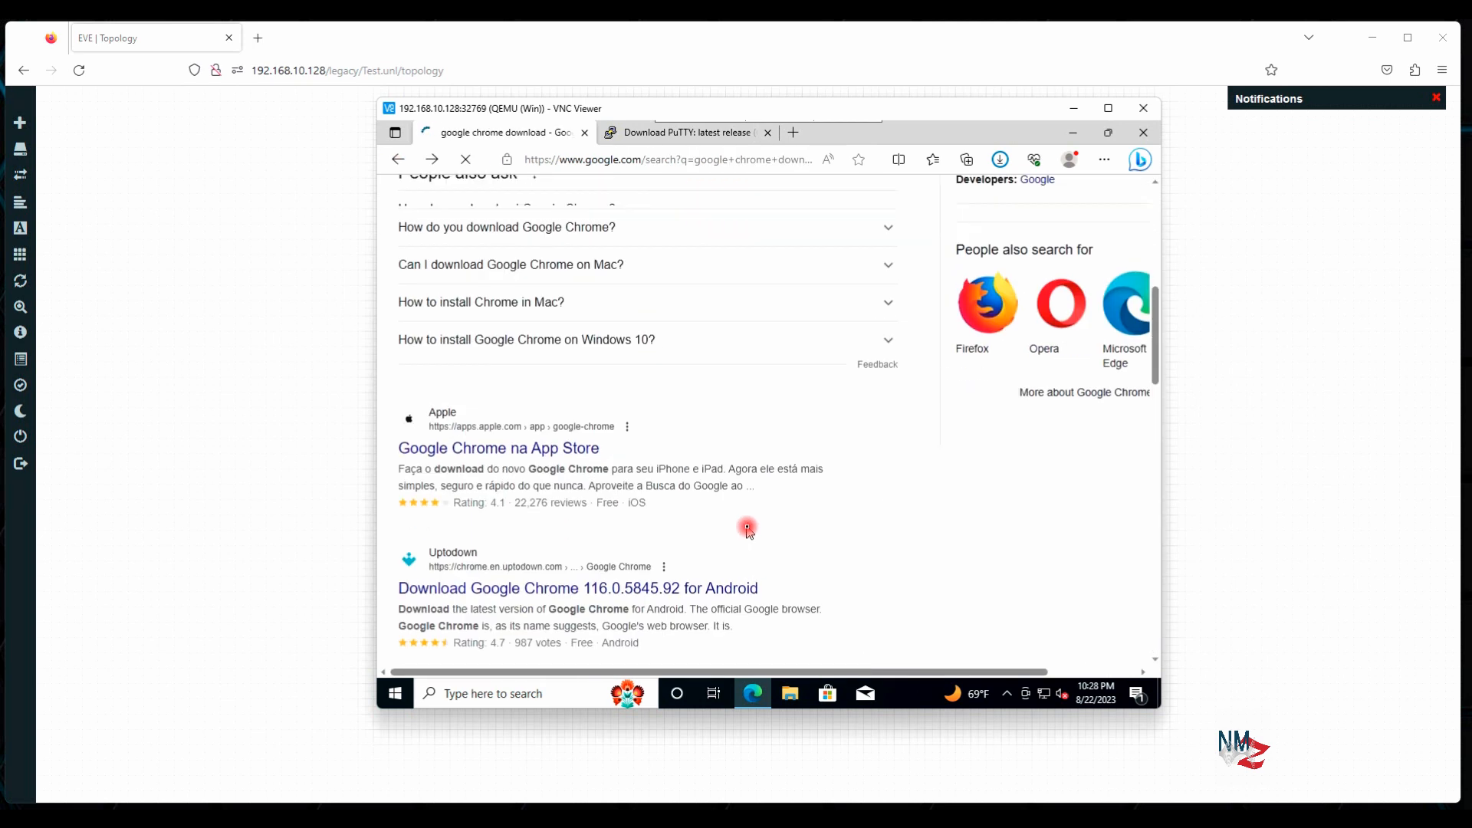
left_click(675, 367)
left_click(791, 488)
left_click(1001, 160)
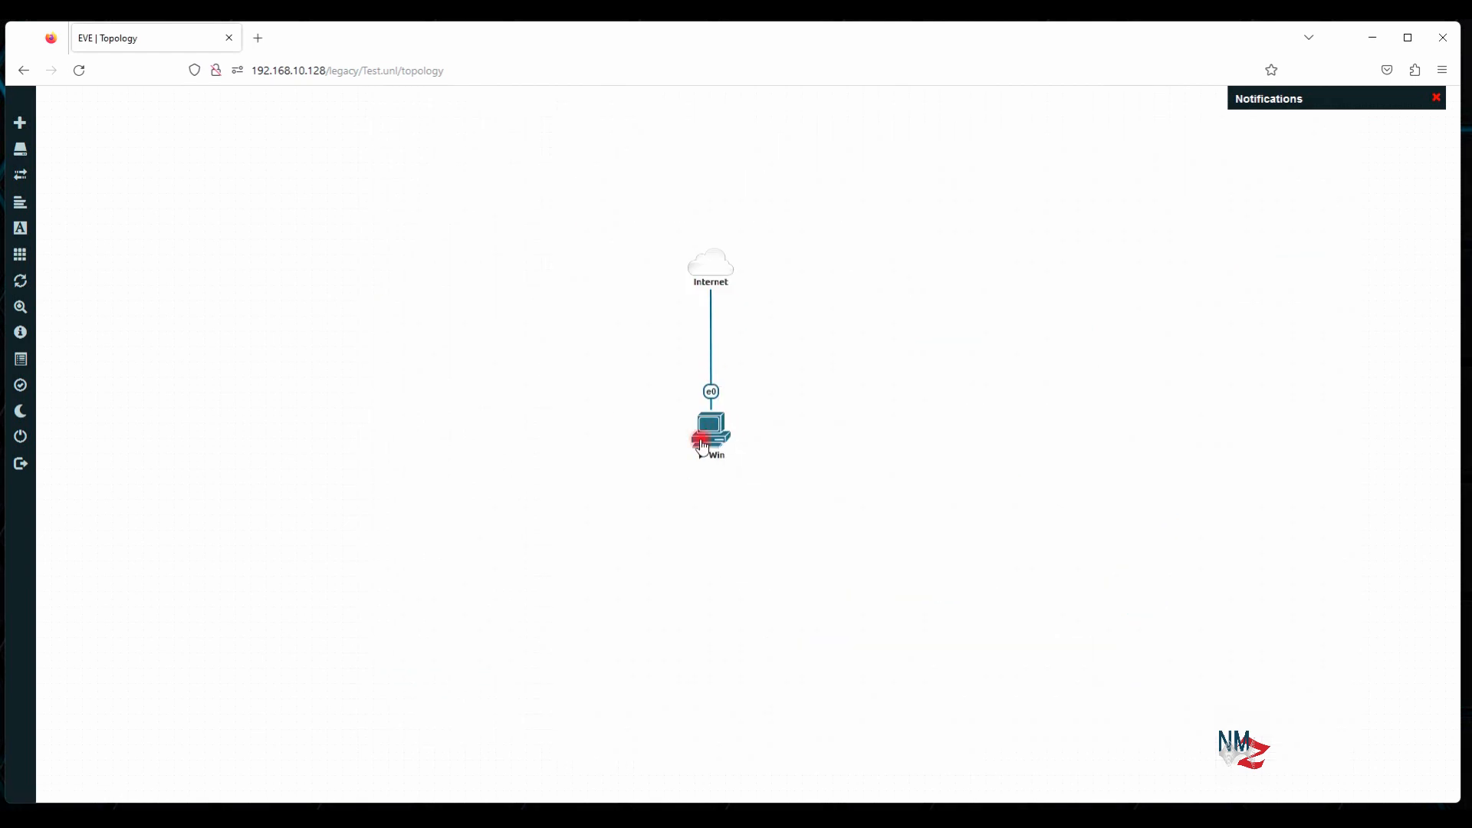
Run ChromeSetup.exe from Edge's downloads list to start installing Chrome
right_click(709, 438)
mouse_move(921, 816)
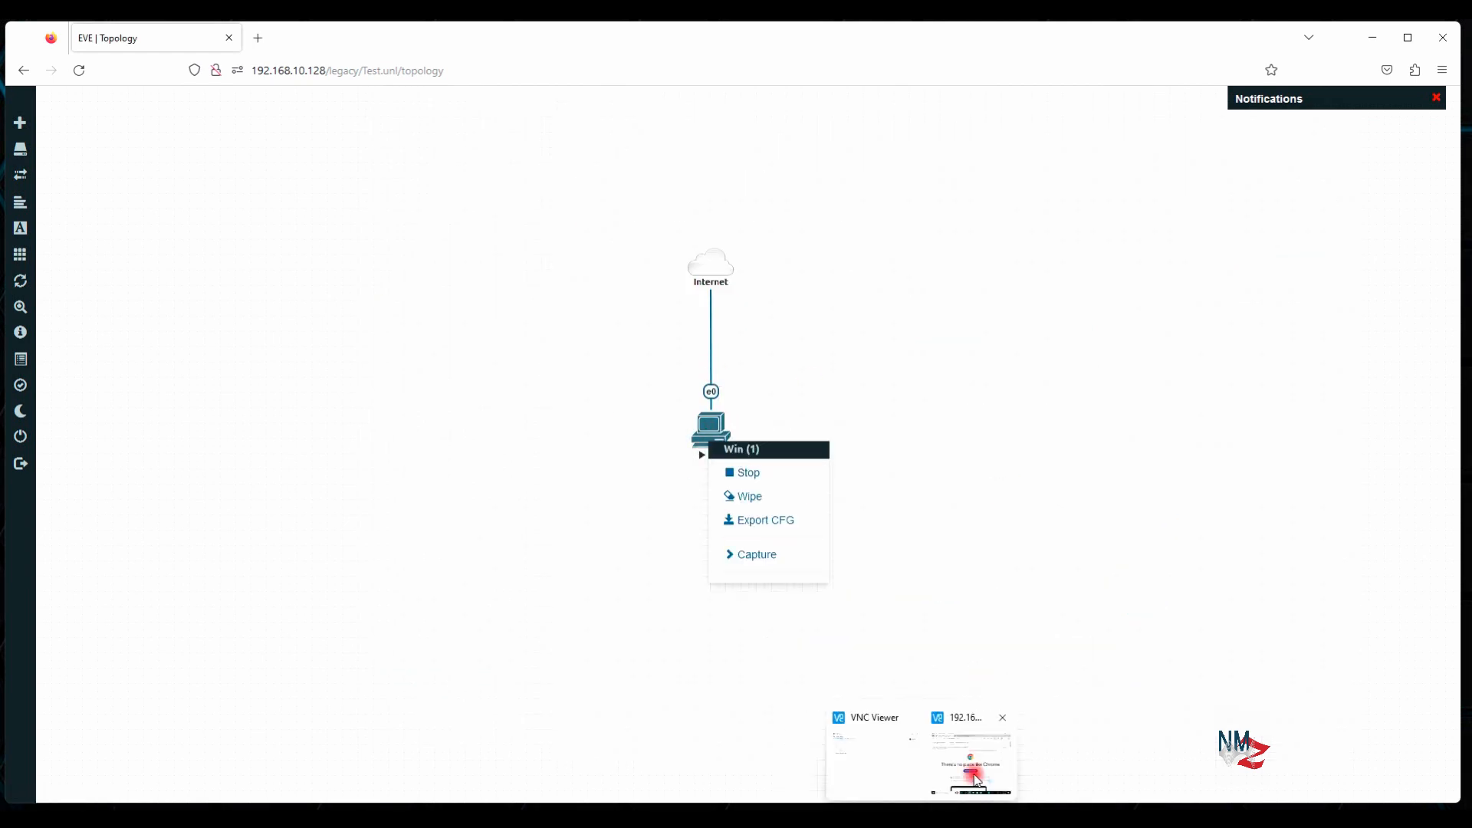
left_click(970, 757)
left_click(978, 250)
left_click(1295, 150)
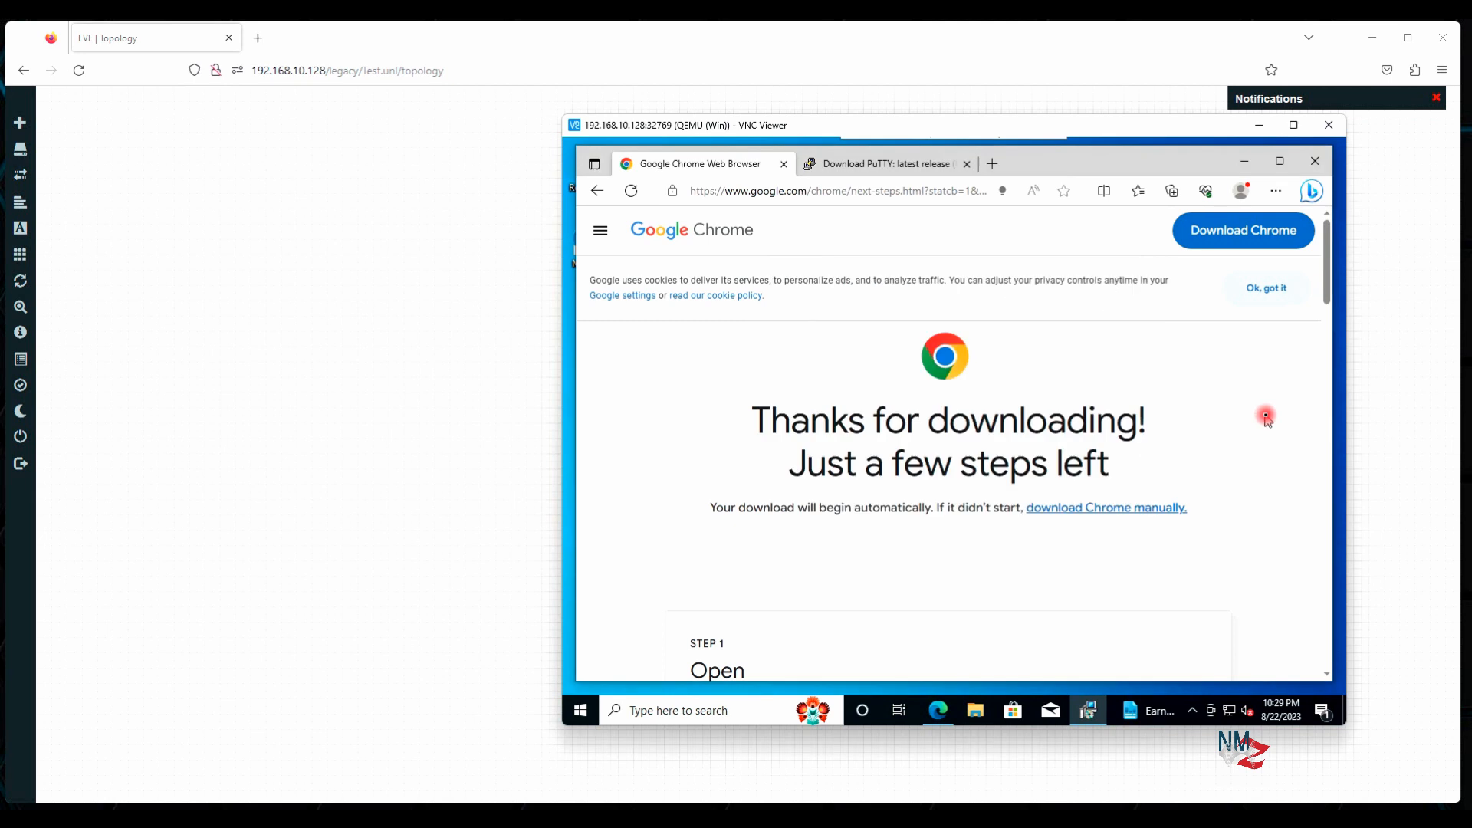
scroll(1118, 434, "down", 4)
scroll(1074, 279, "up", 4)
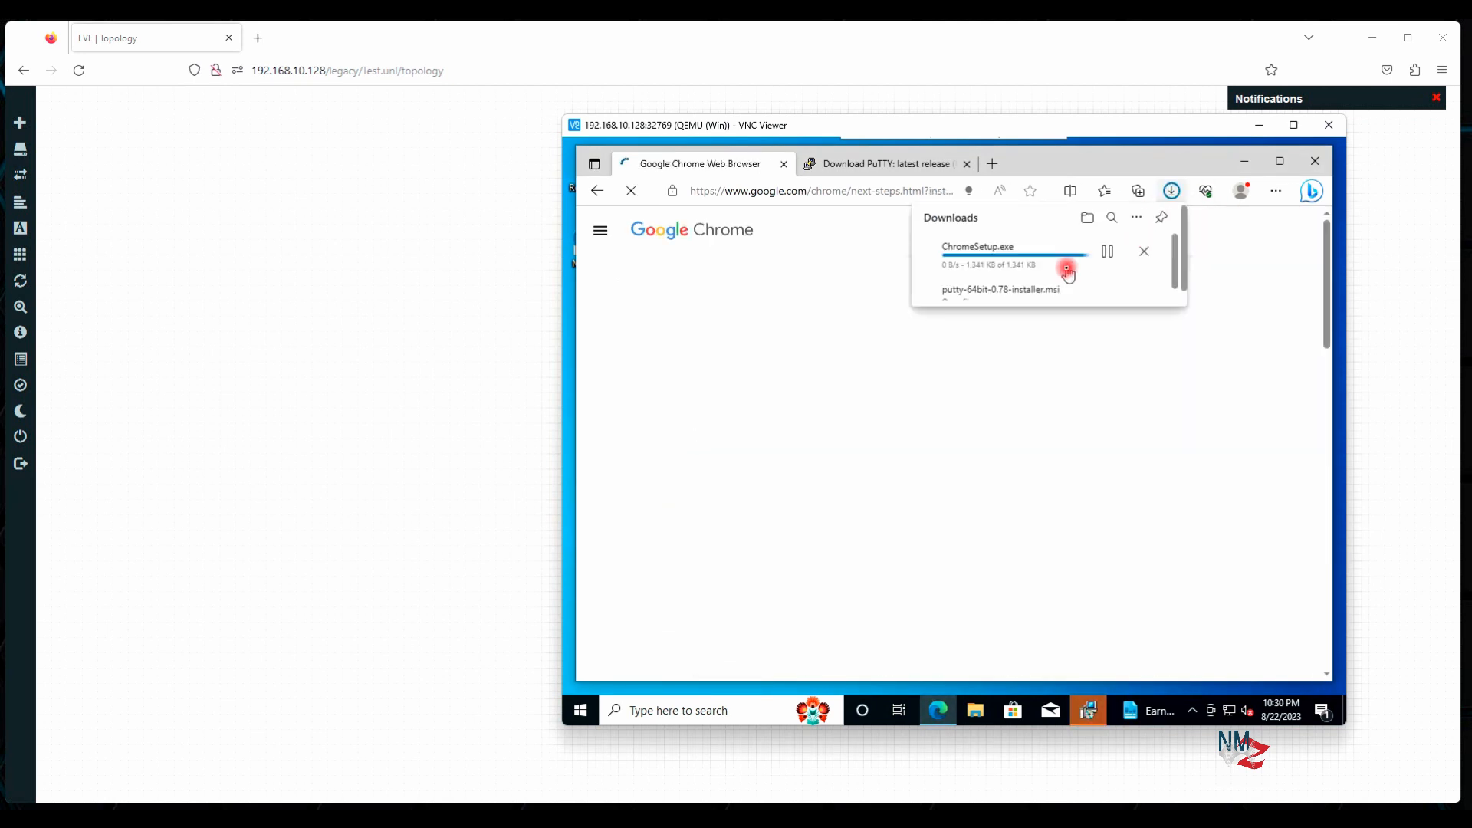
left_click(1277, 191)
left_click(1120, 399)
left_click(959, 260)
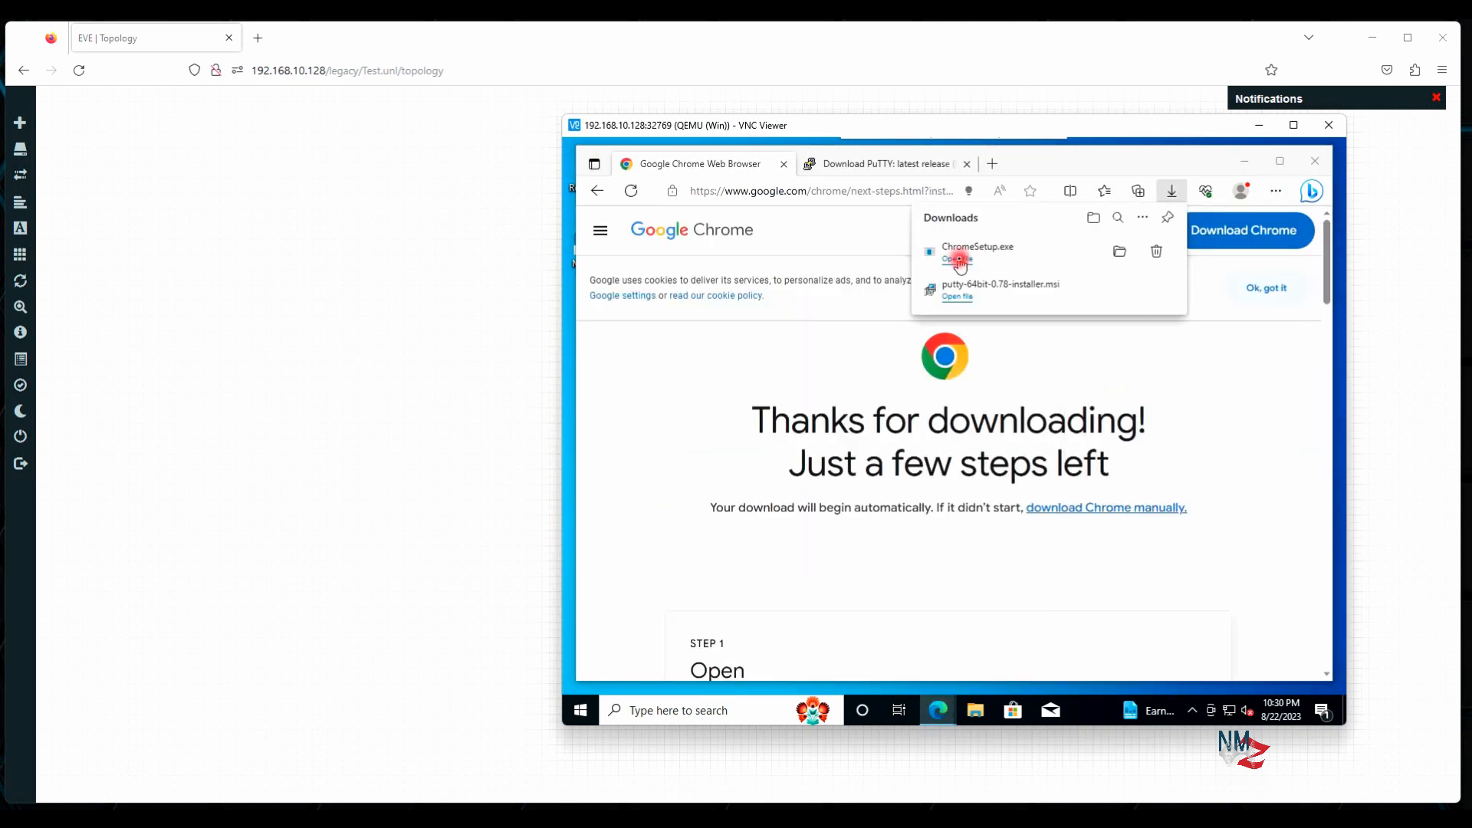
left_click(1244, 162)
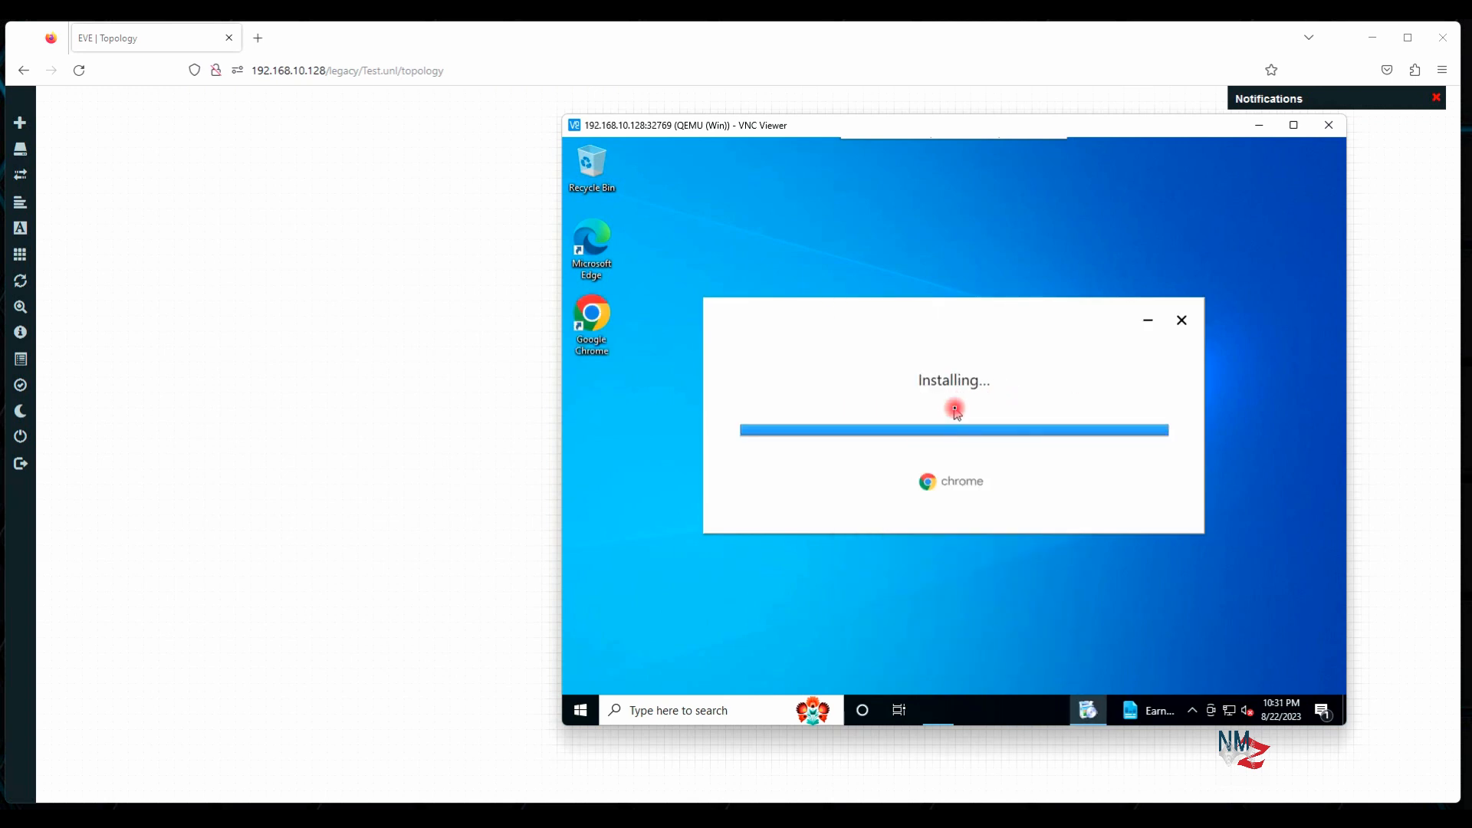
left_click(584, 712)
Open Control Panel via a 'con' search, view it by Large icons and maximize it
type("con")
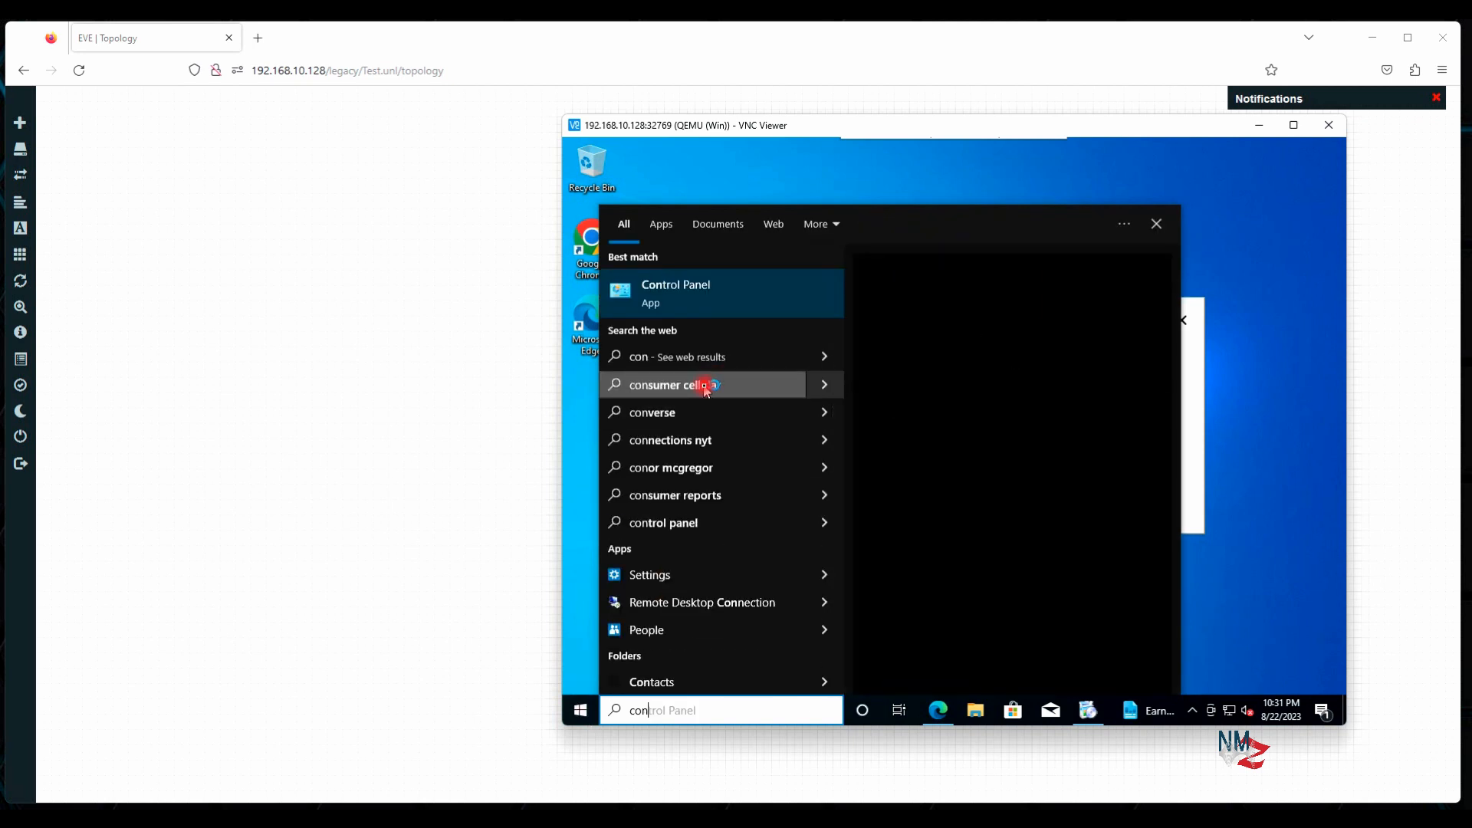
left_click(693, 296)
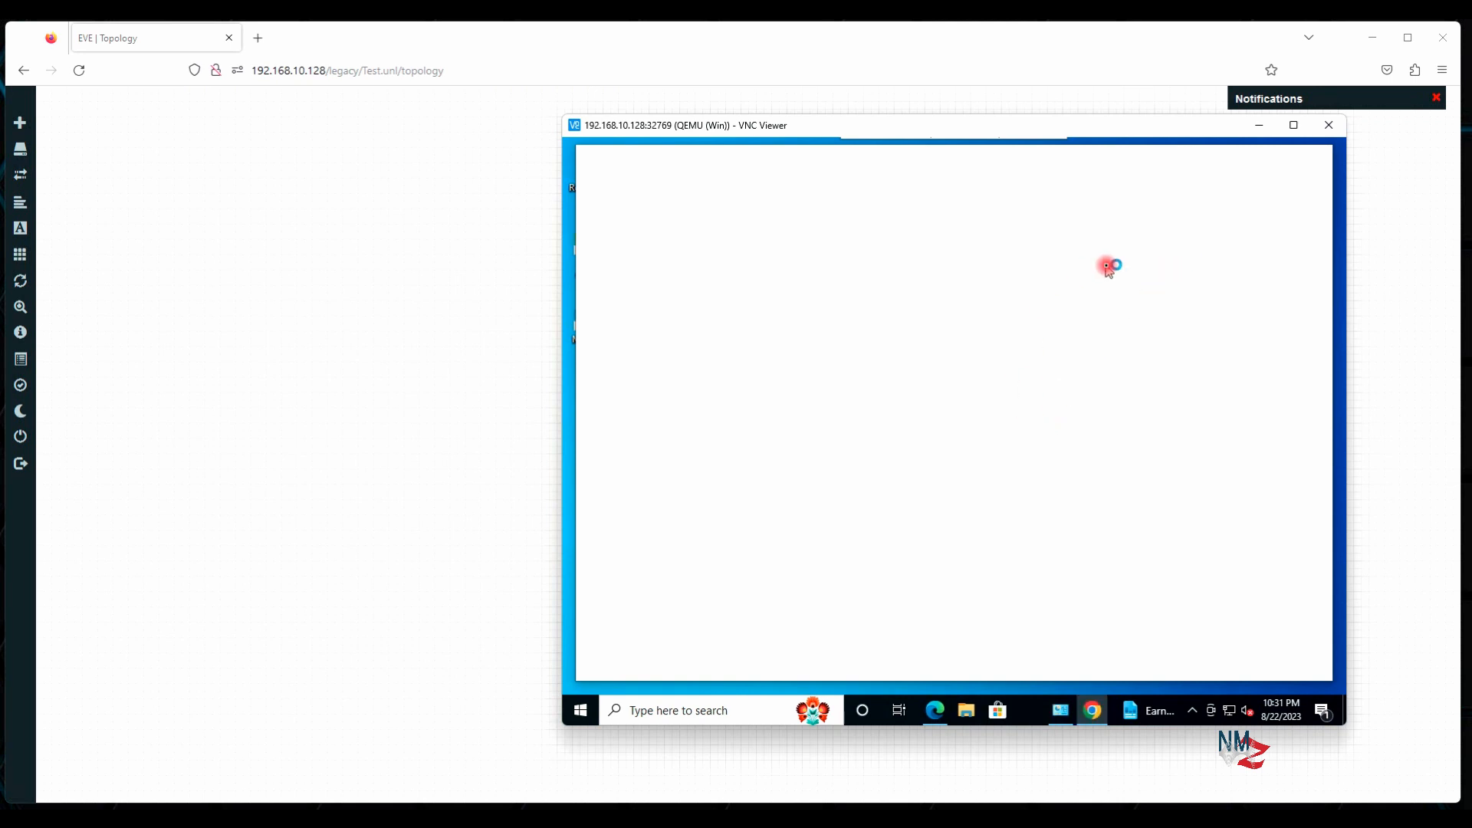
left_click(1245, 157)
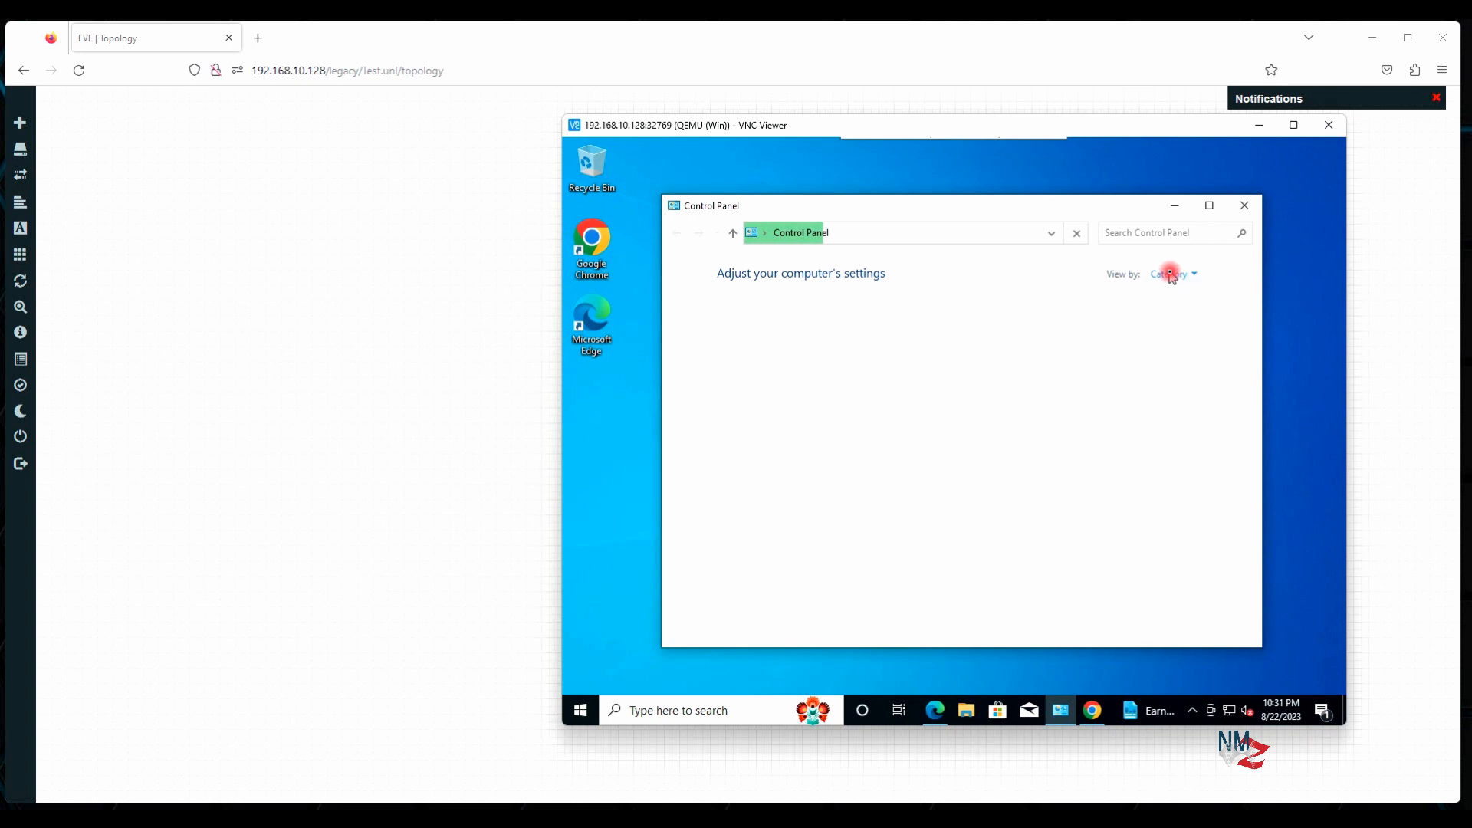
left_click(1169, 276)
left_click(1172, 313)
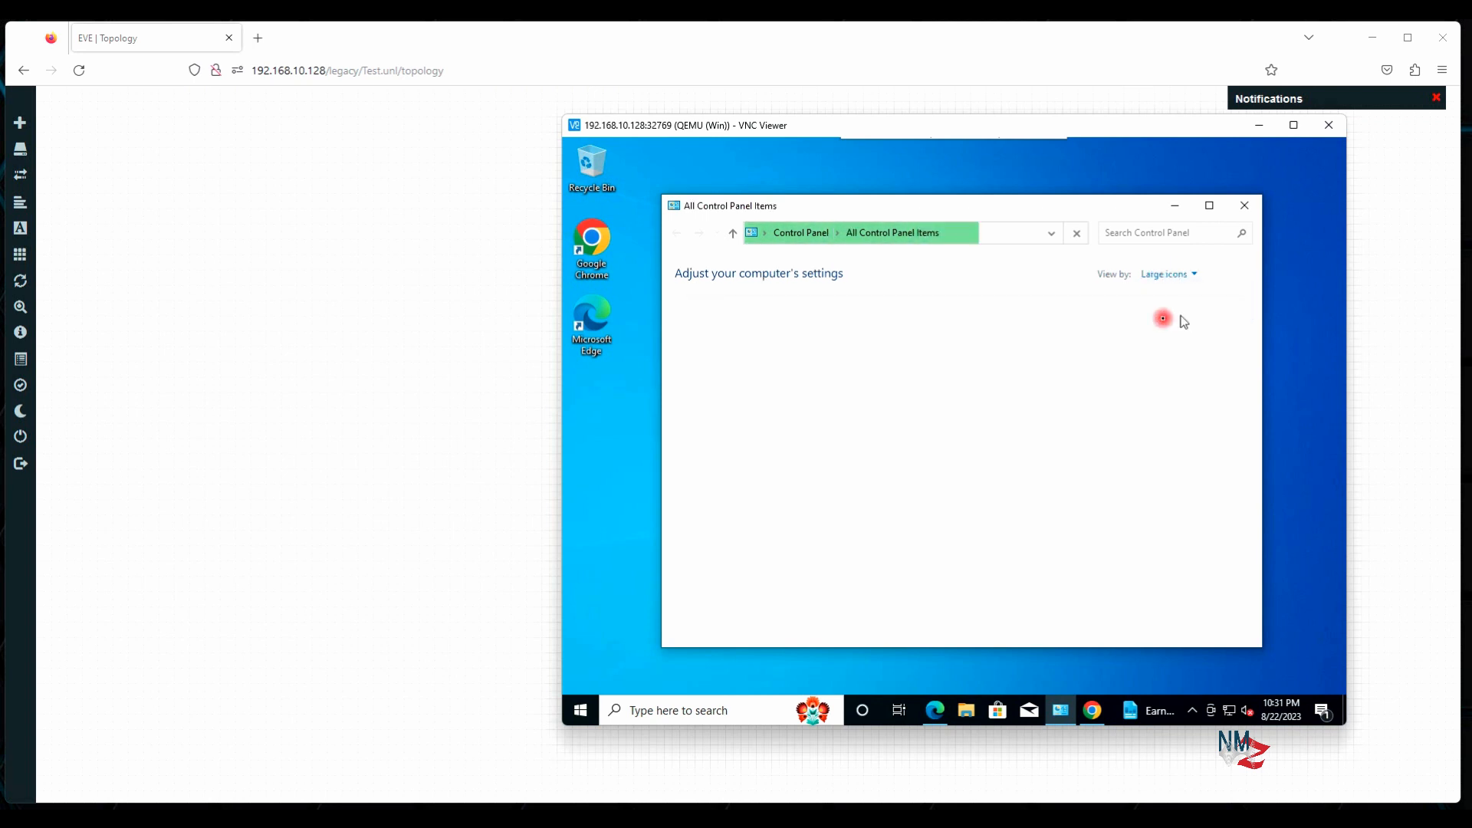
left_click(1210, 206)
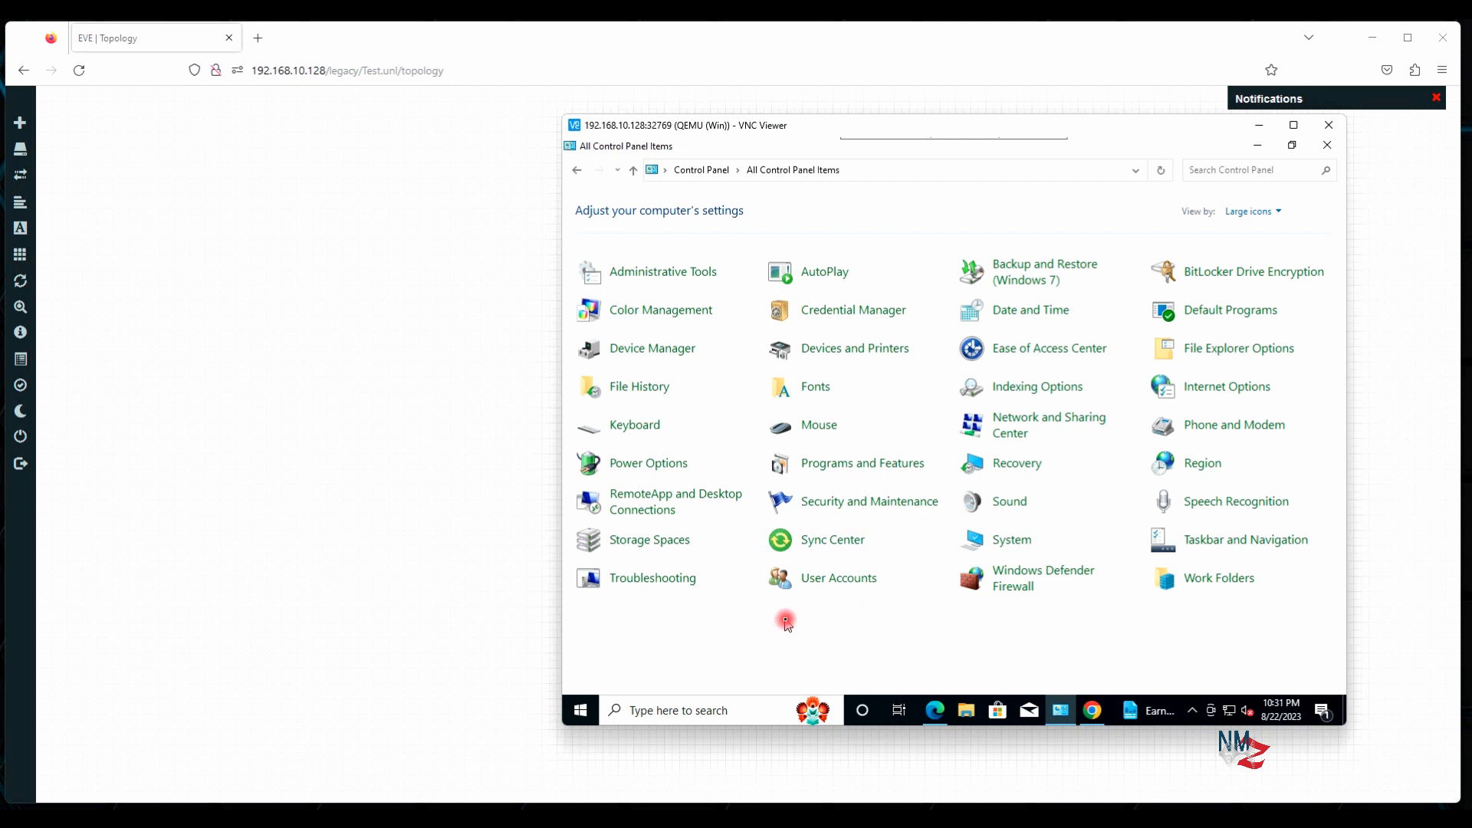
left_click(588, 712)
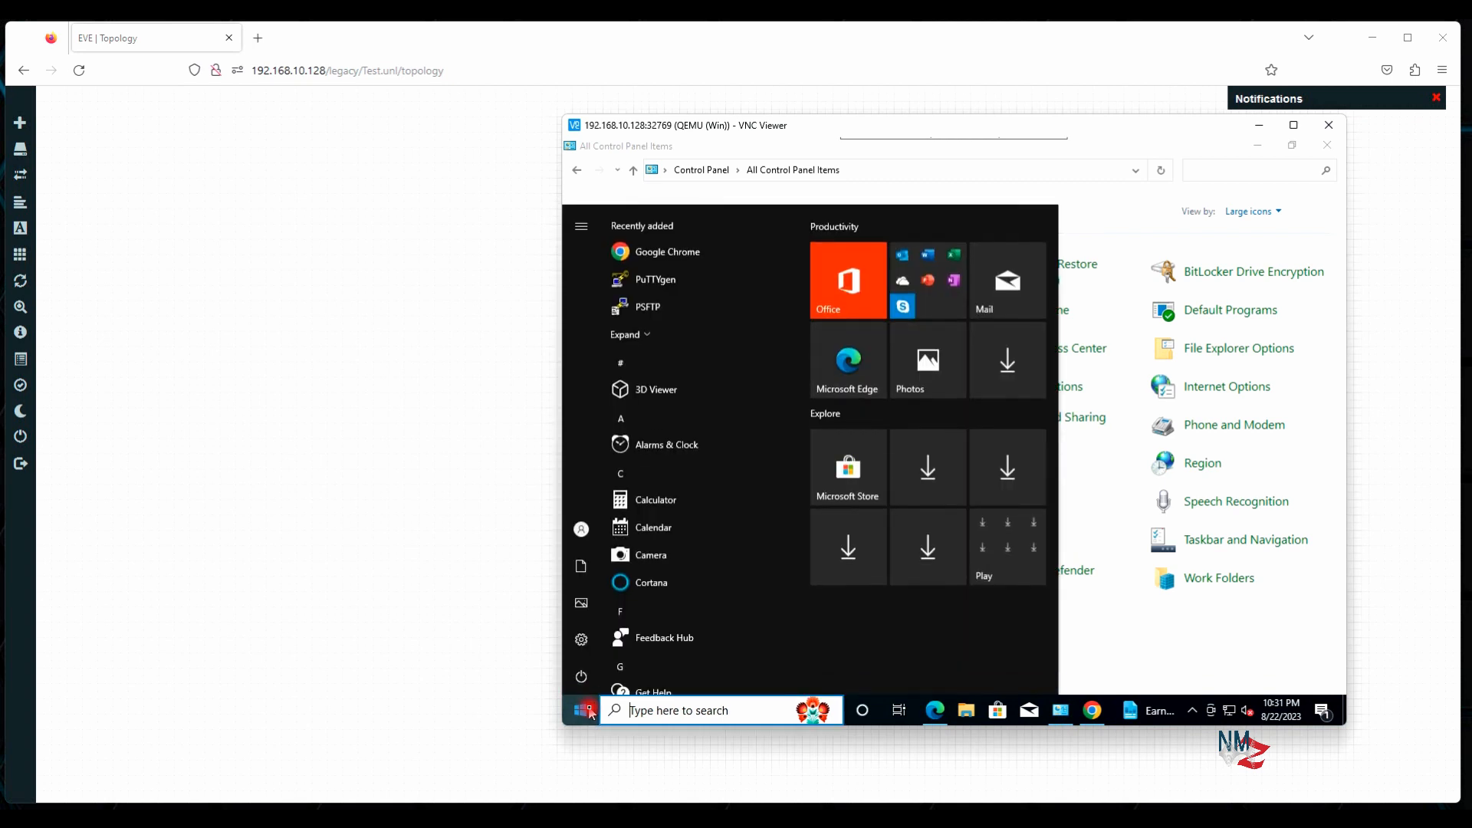
Launch Remote Desktop Connection via 're', expand its options, then search 'remo' in Start
type("r")
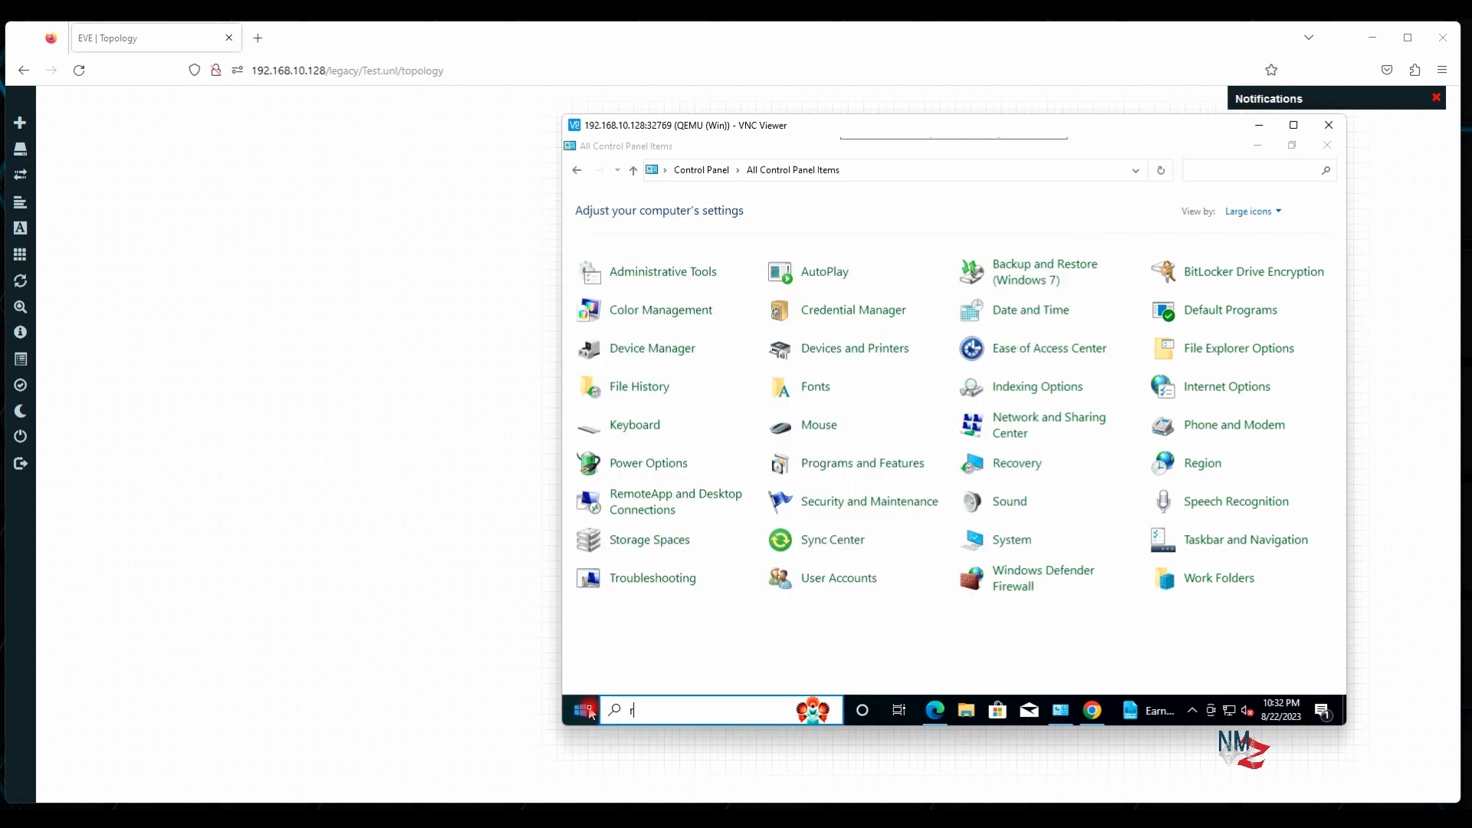
type("e")
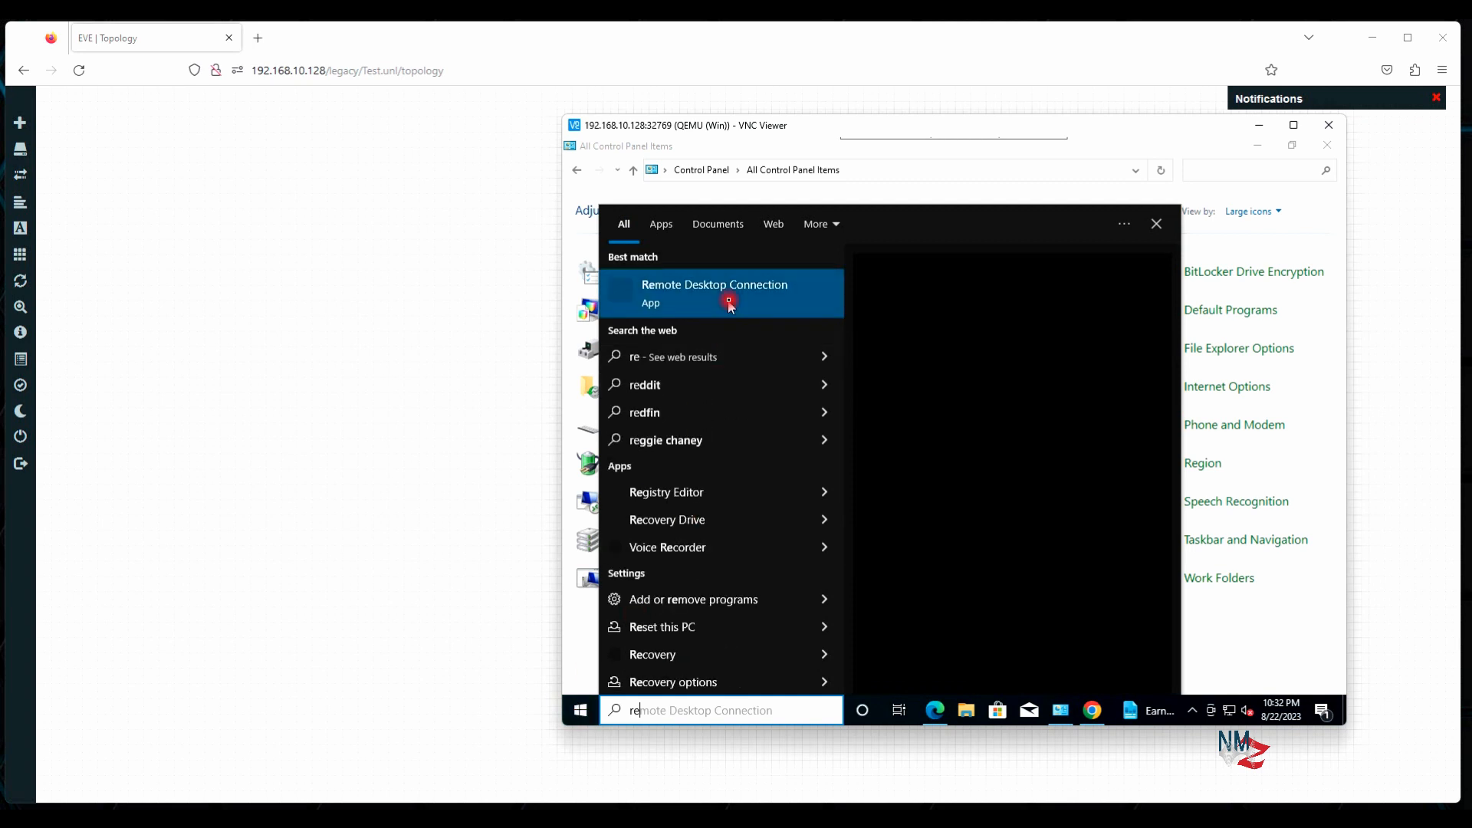
left_click(729, 303)
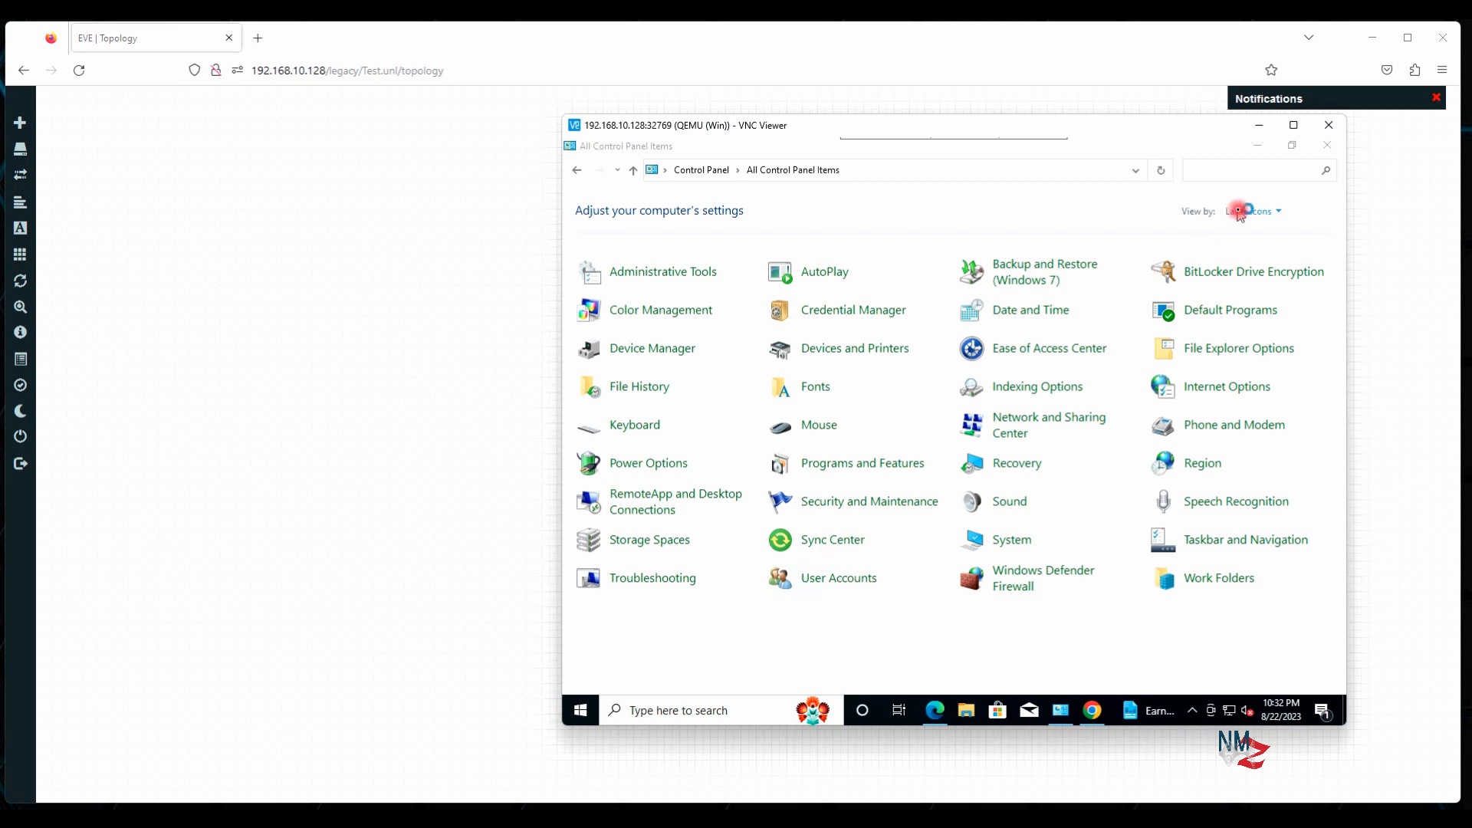
left_click(1259, 148)
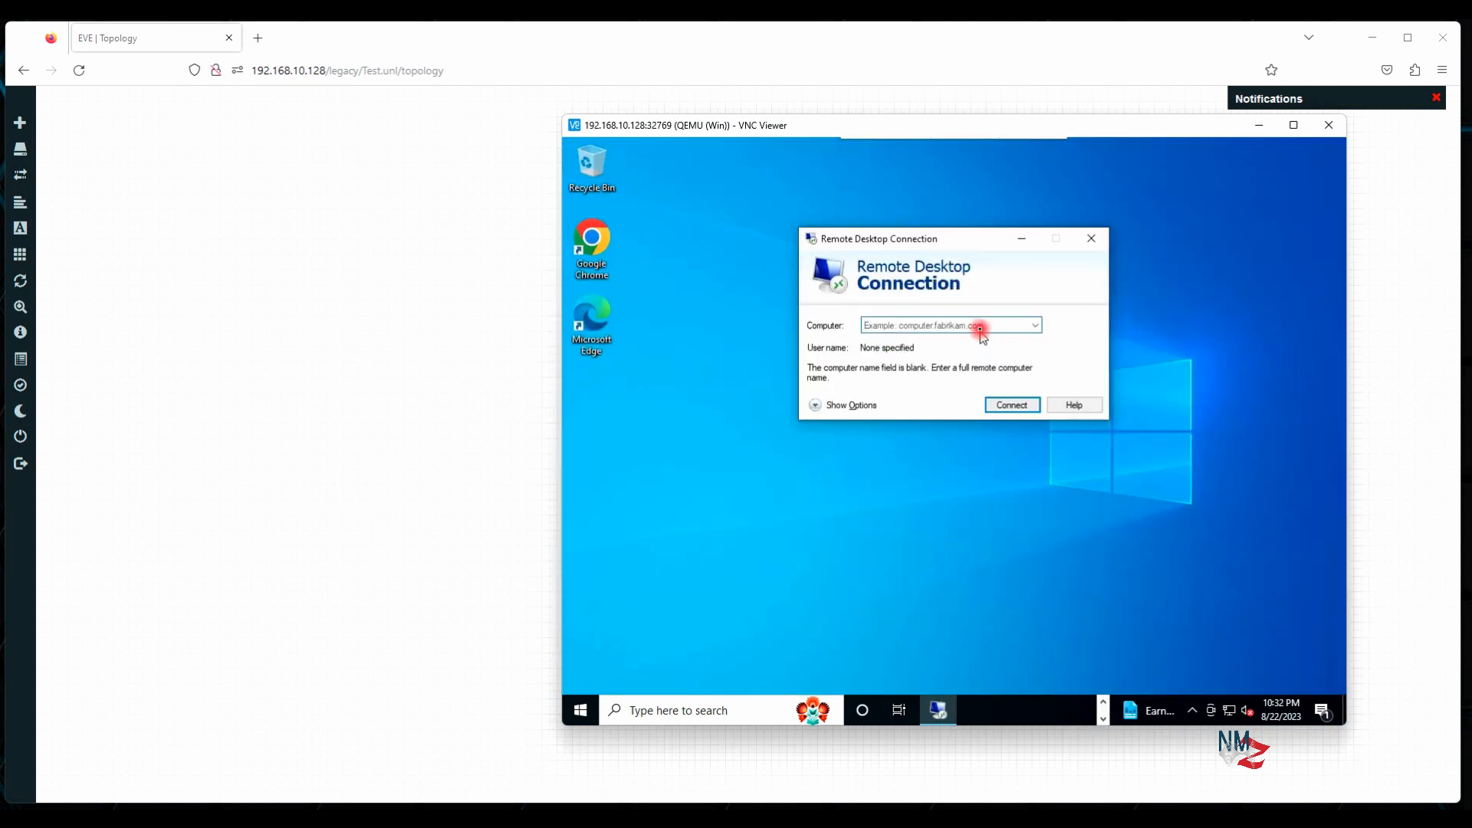
left_click(816, 405)
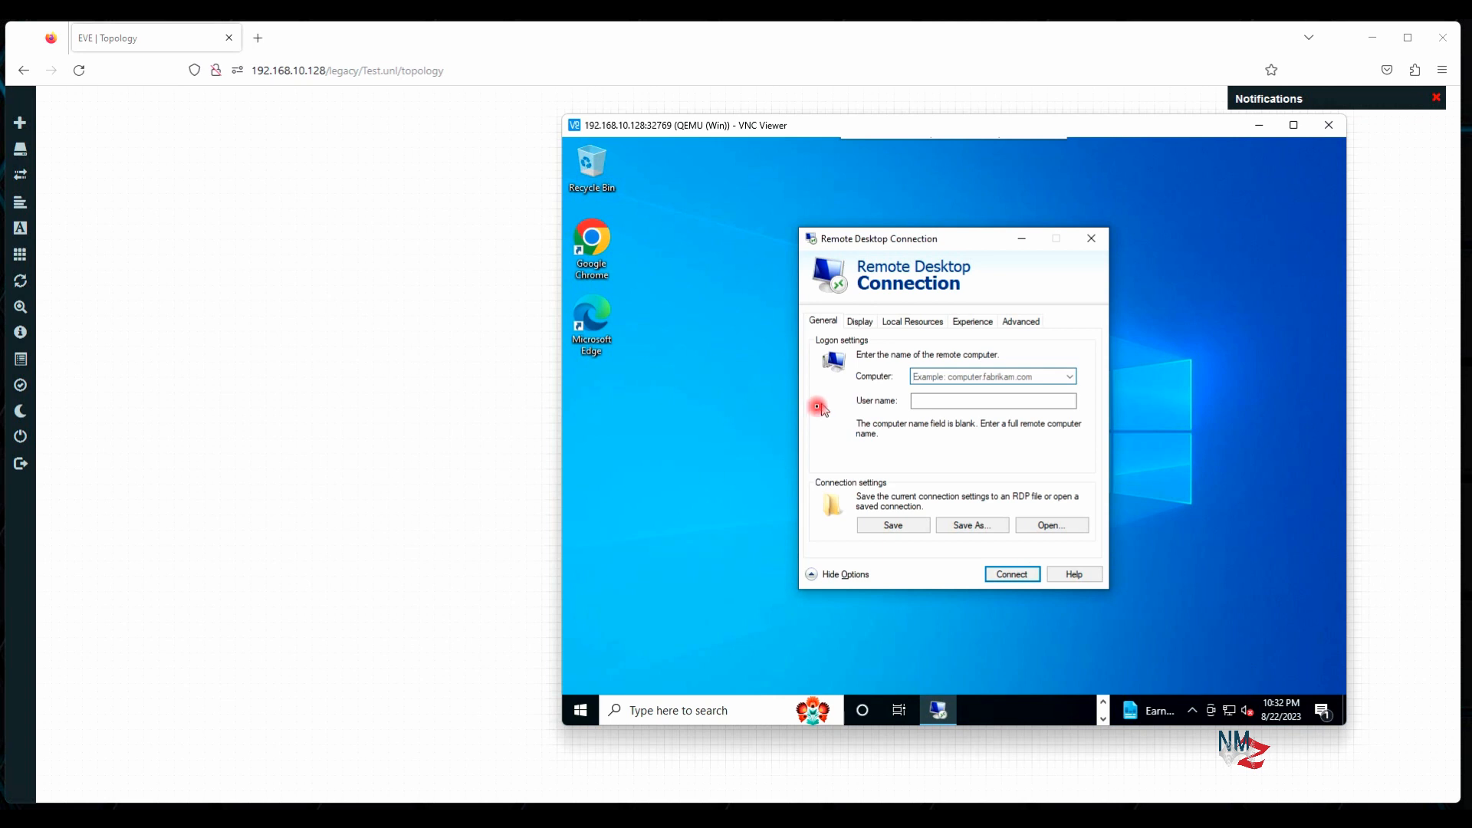
left_click(581, 711)
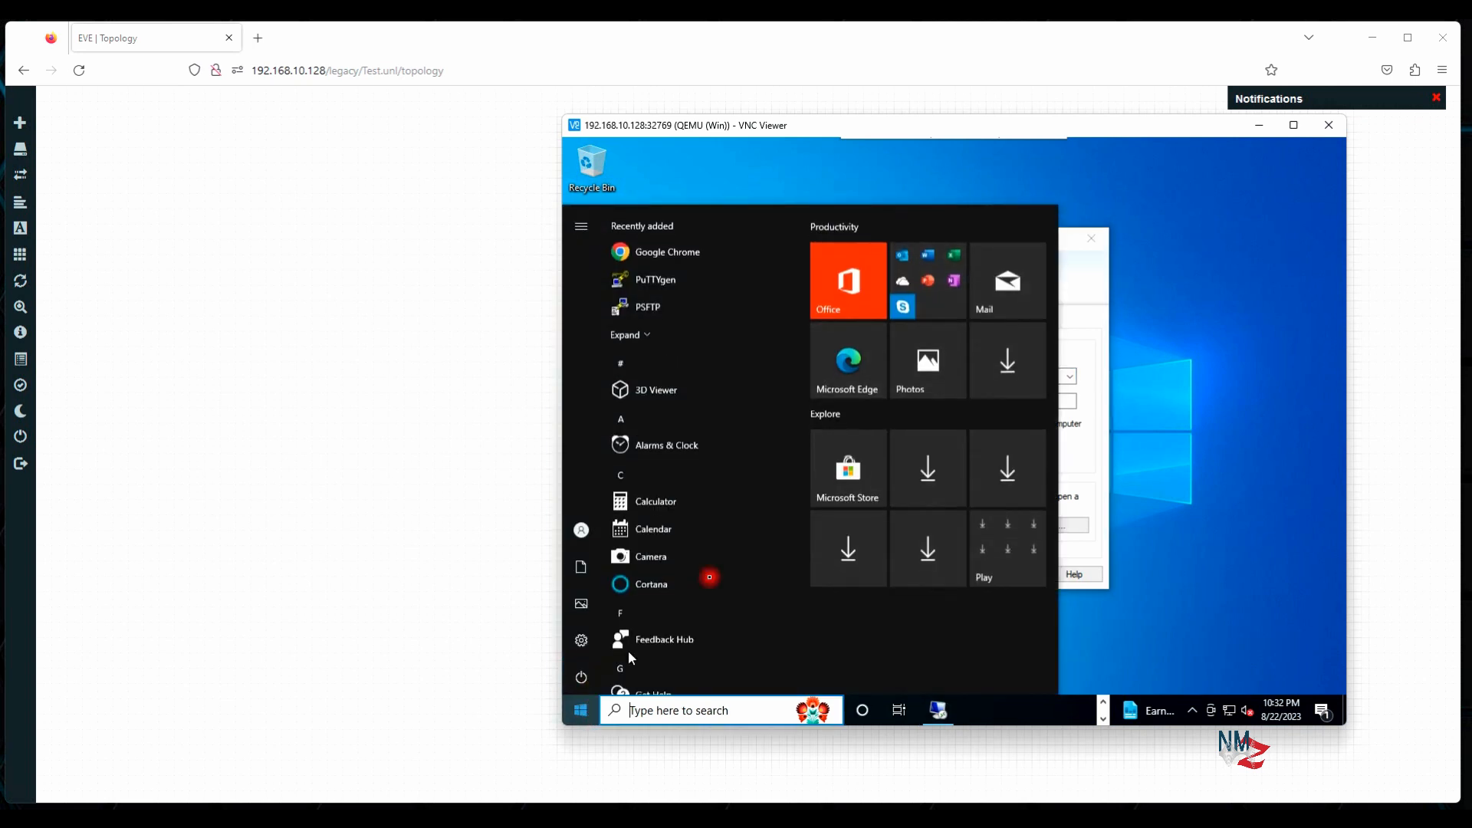
type("r")
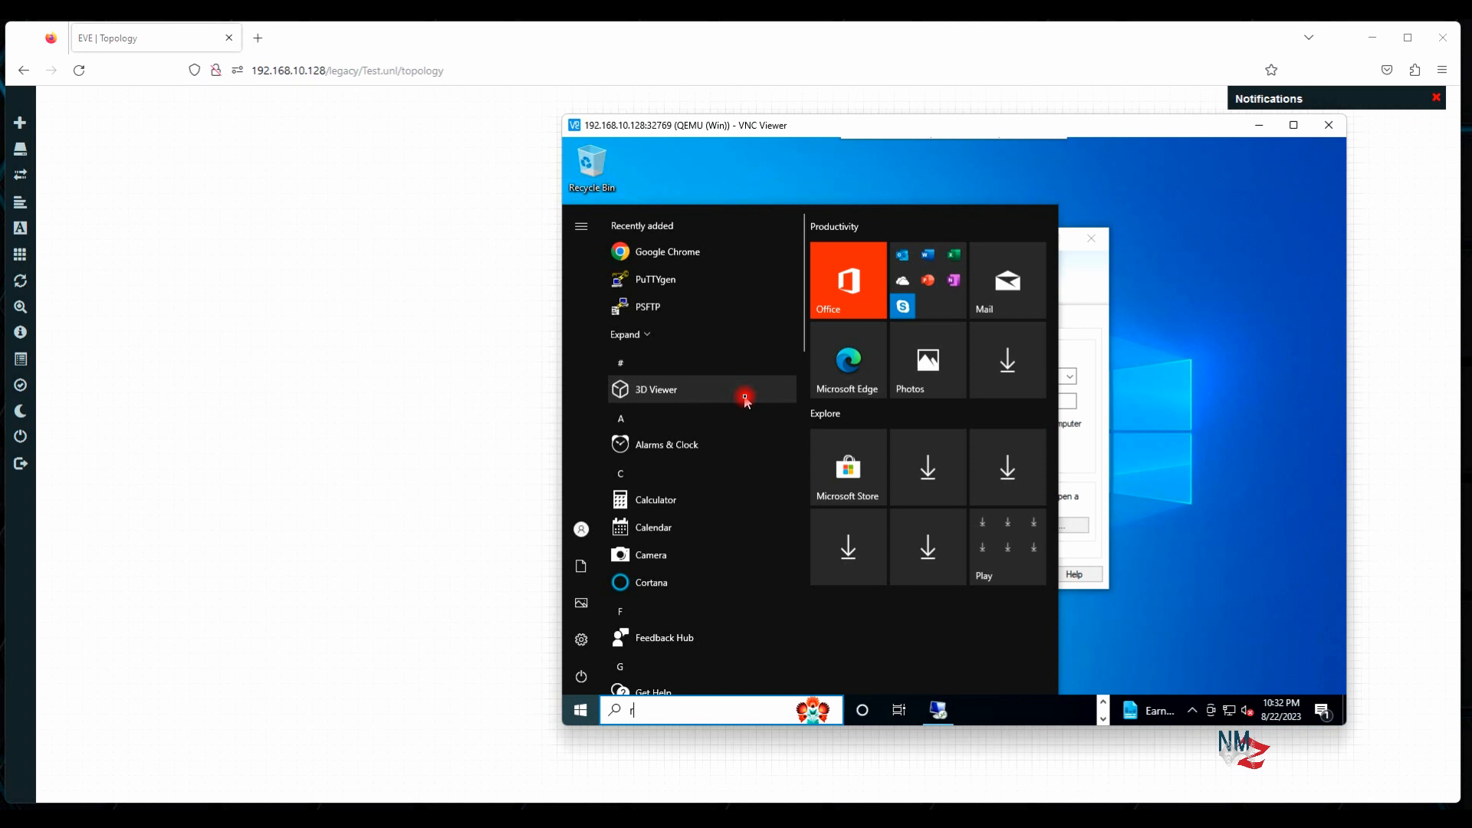
type("emo")
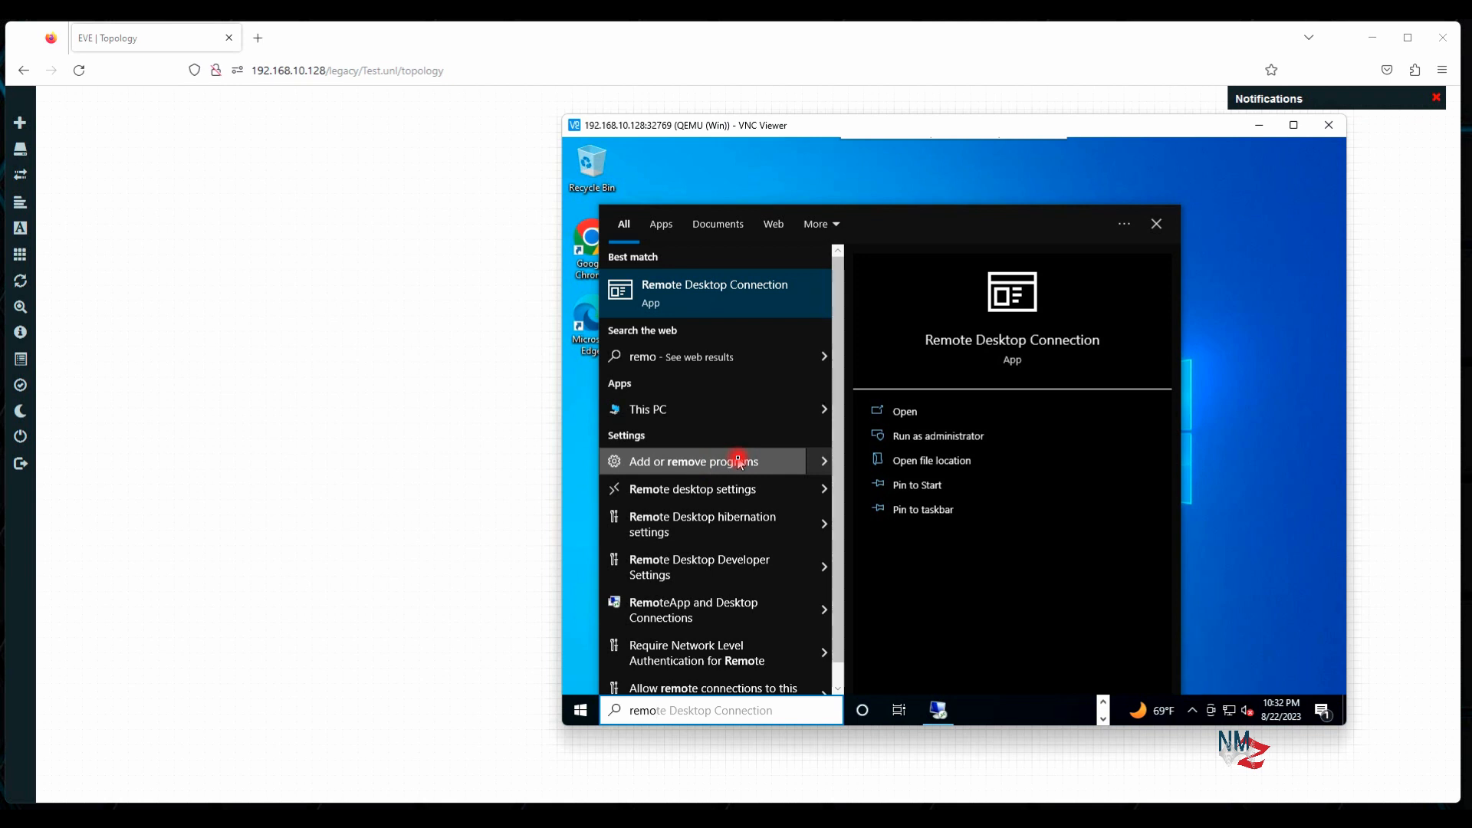
In Remote desktop settings, switch Enable Remote Desktop to On and confirm
left_click(700, 490)
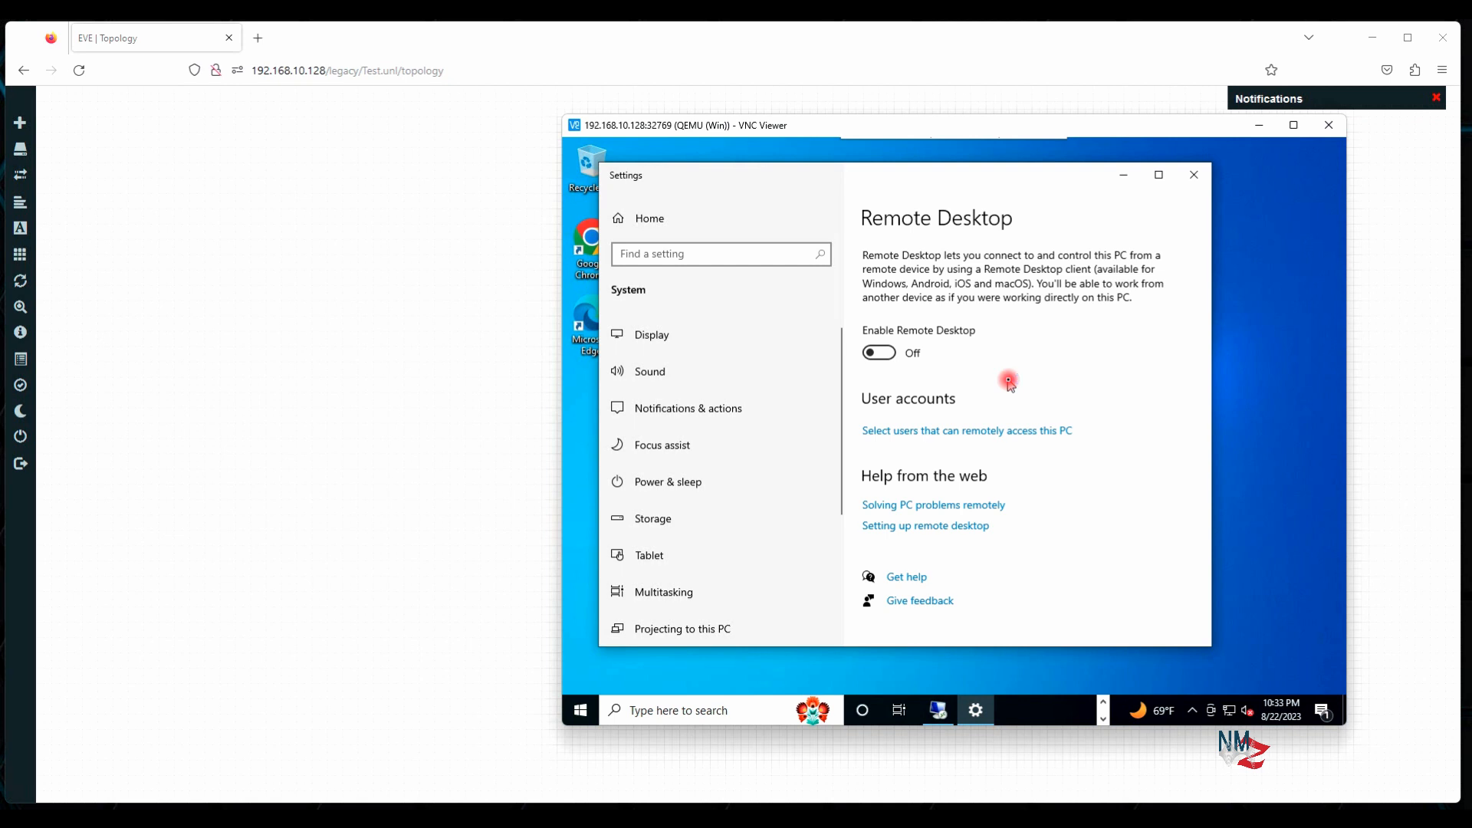
left_click(881, 352)
left_click(1032, 438)
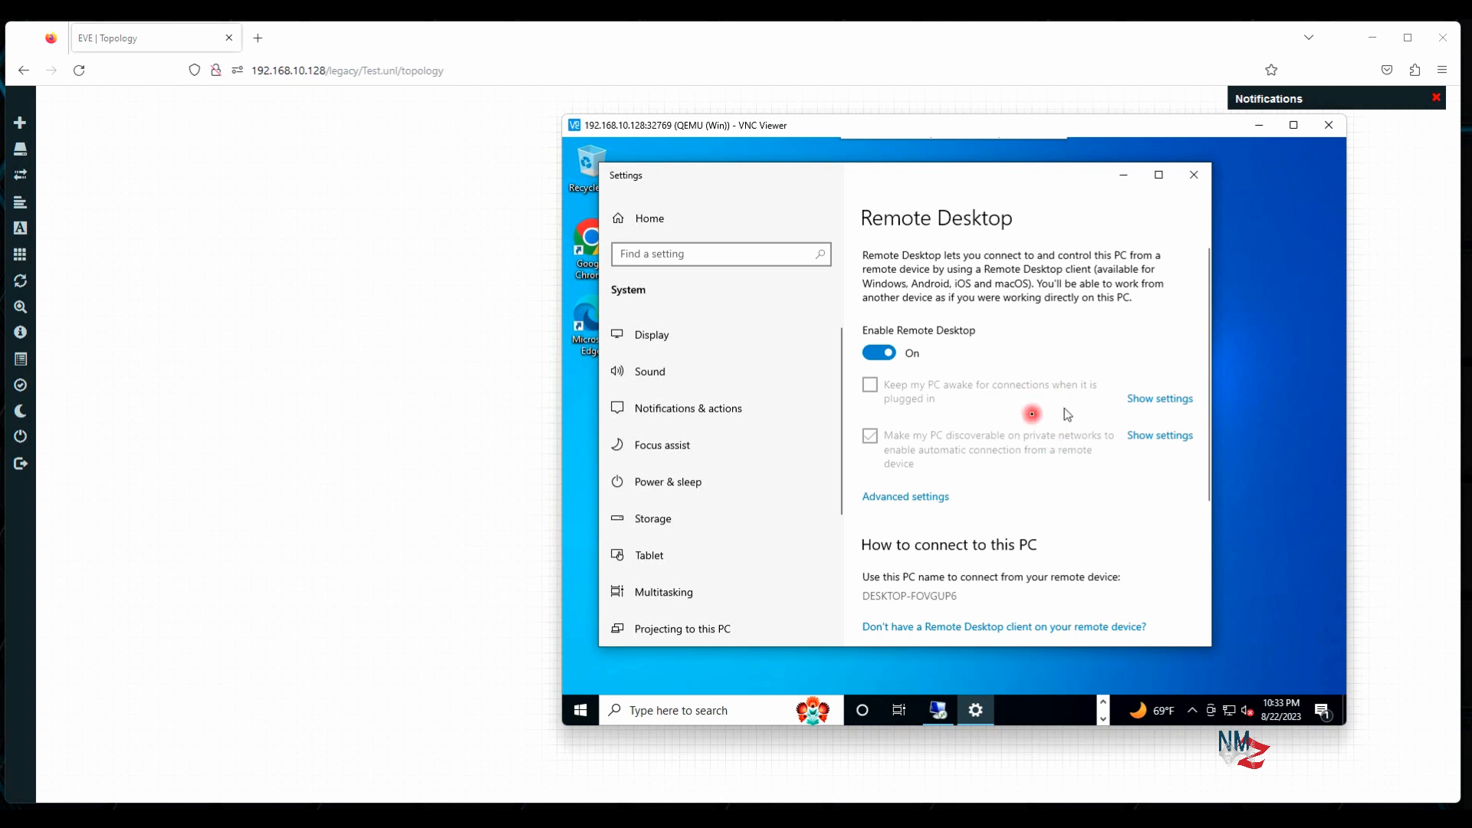
scroll(1040, 486, "down", 3)
Close Settings, Remote Desktop Connection, the Chrome welcome window, Control Panel and Edge
left_click(1194, 174)
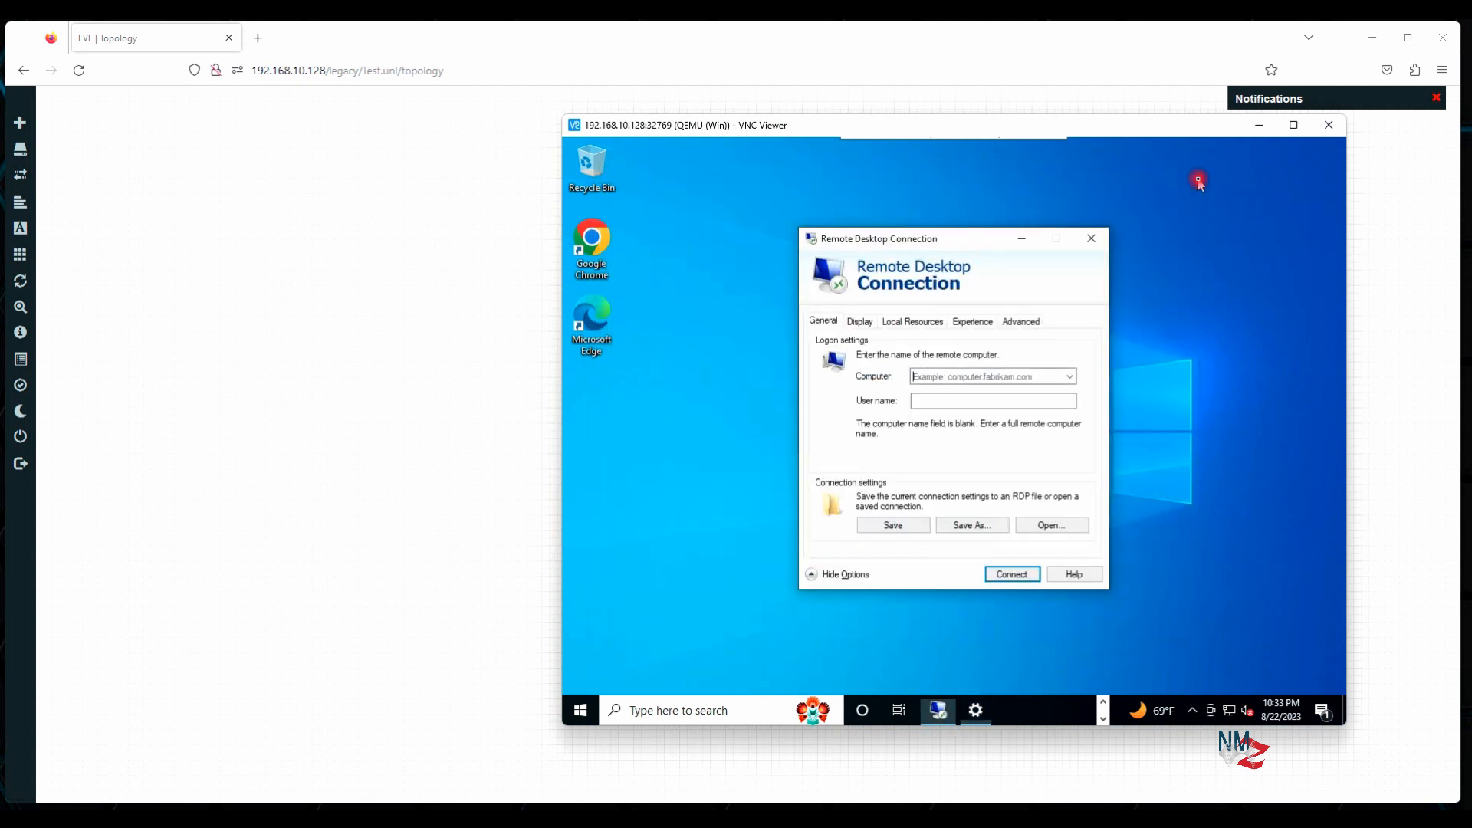
left_click(1092, 238)
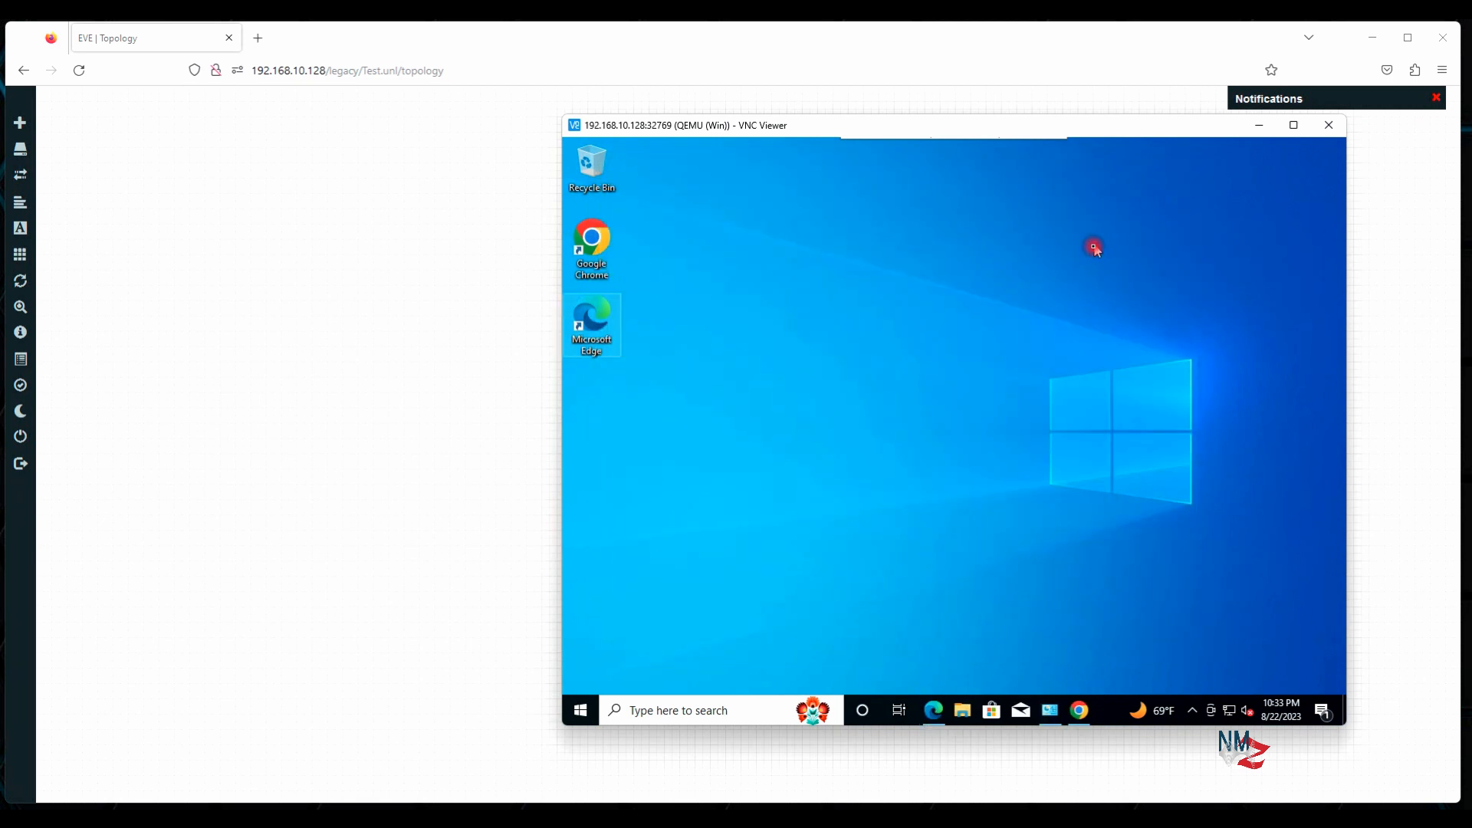
left_click(1093, 710)
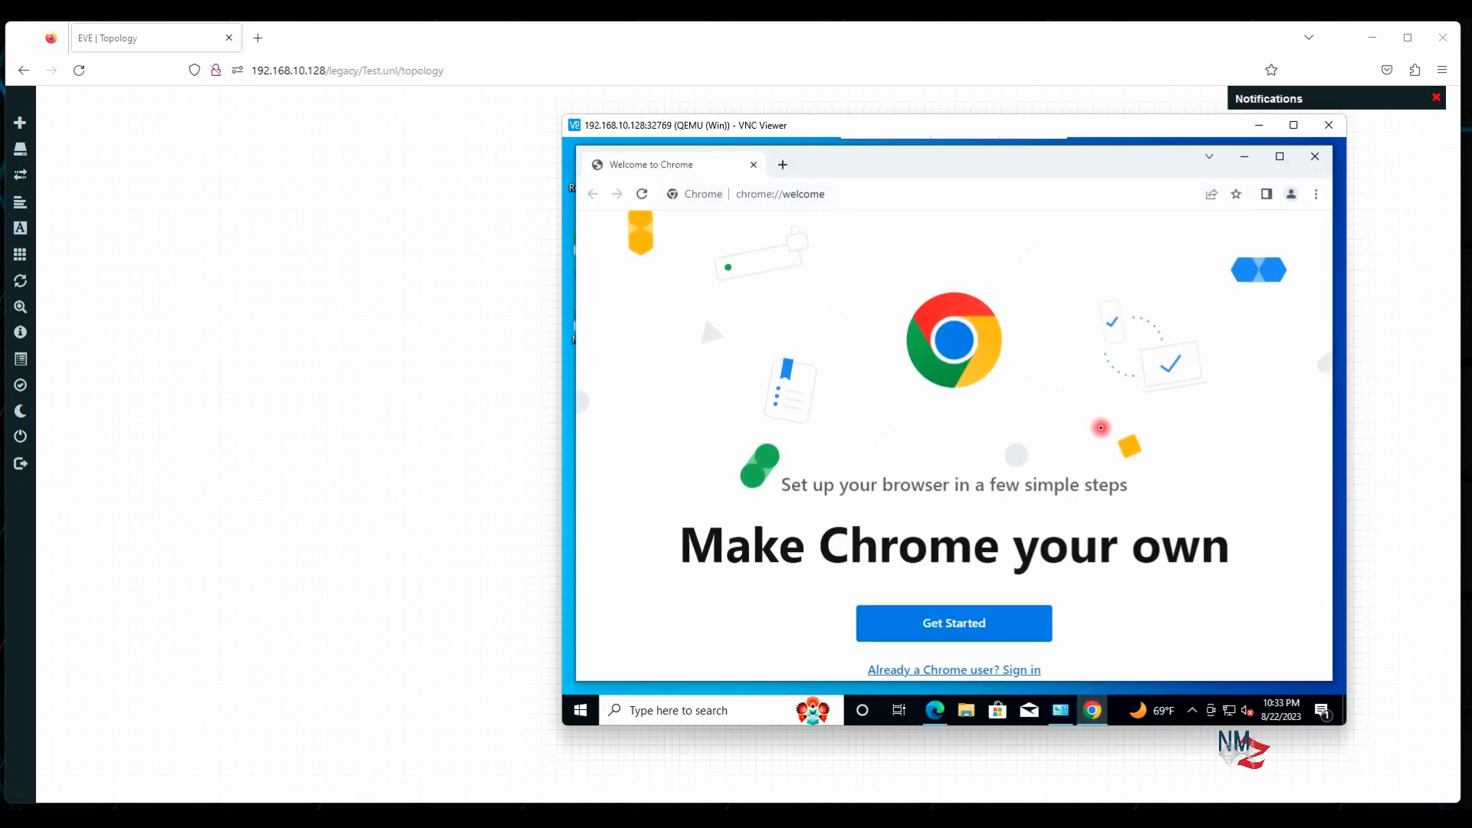
left_click(1314, 155)
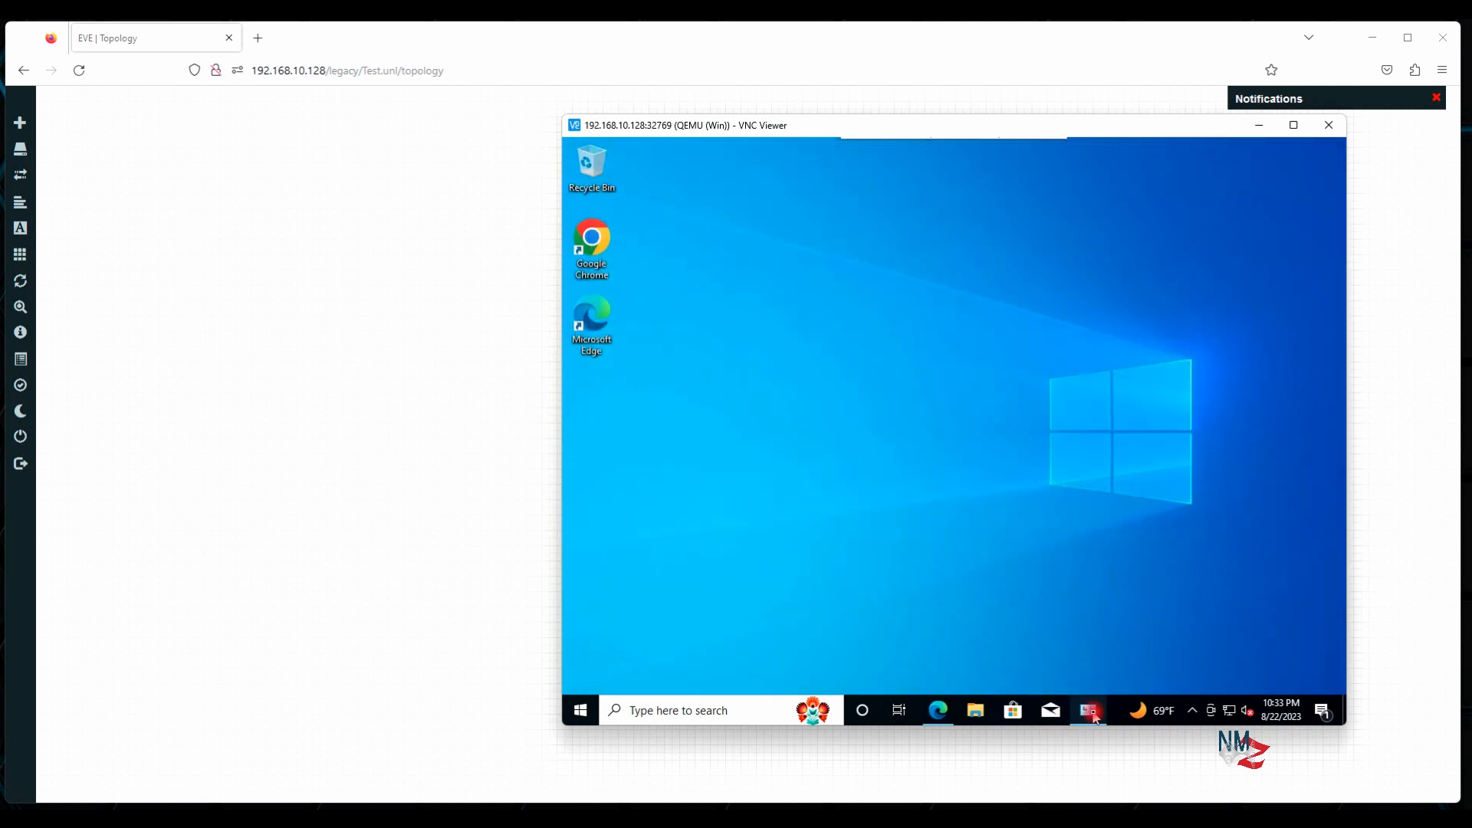
left_click(1091, 712)
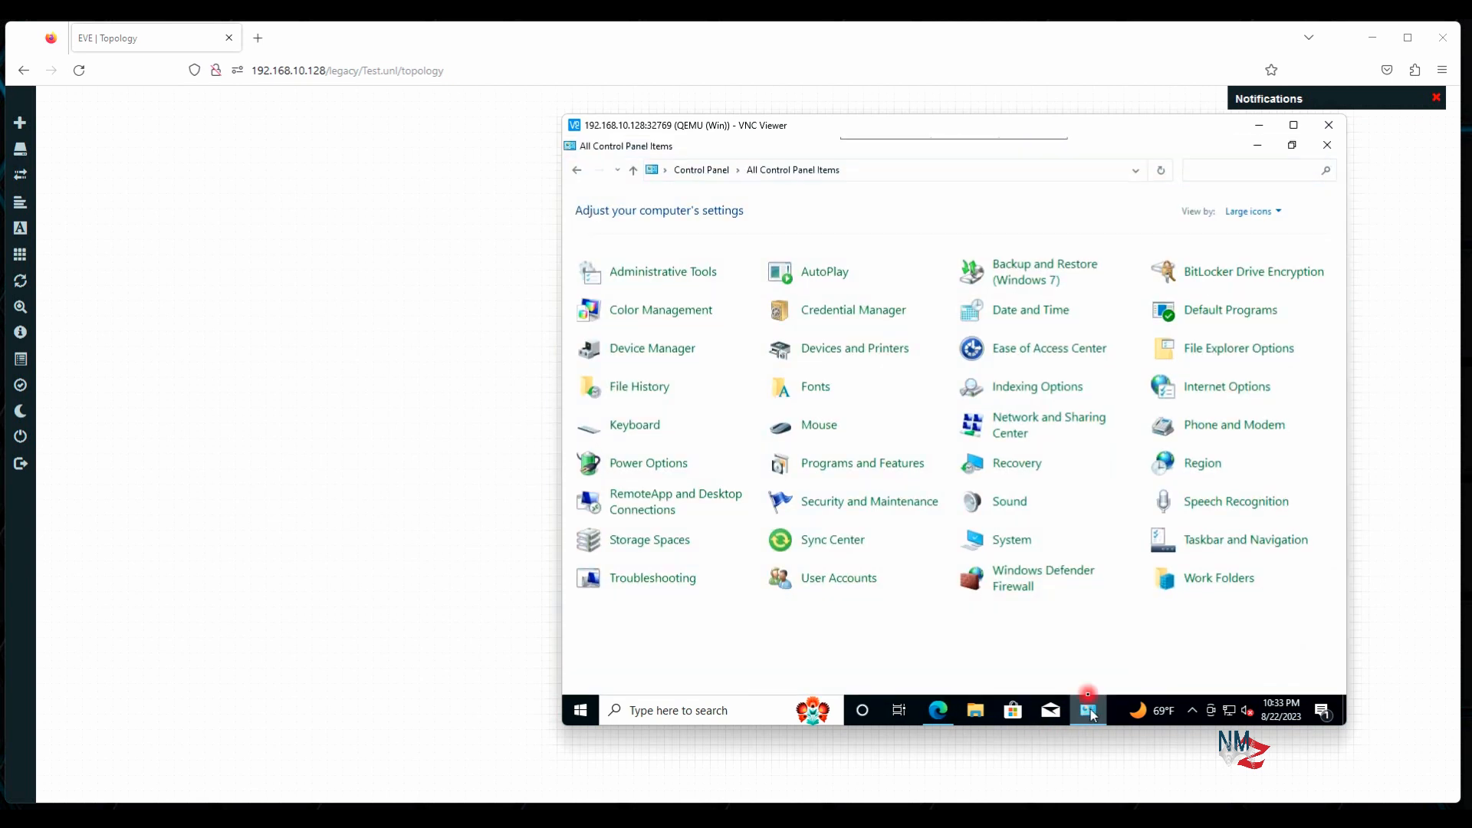
left_click(1330, 145)
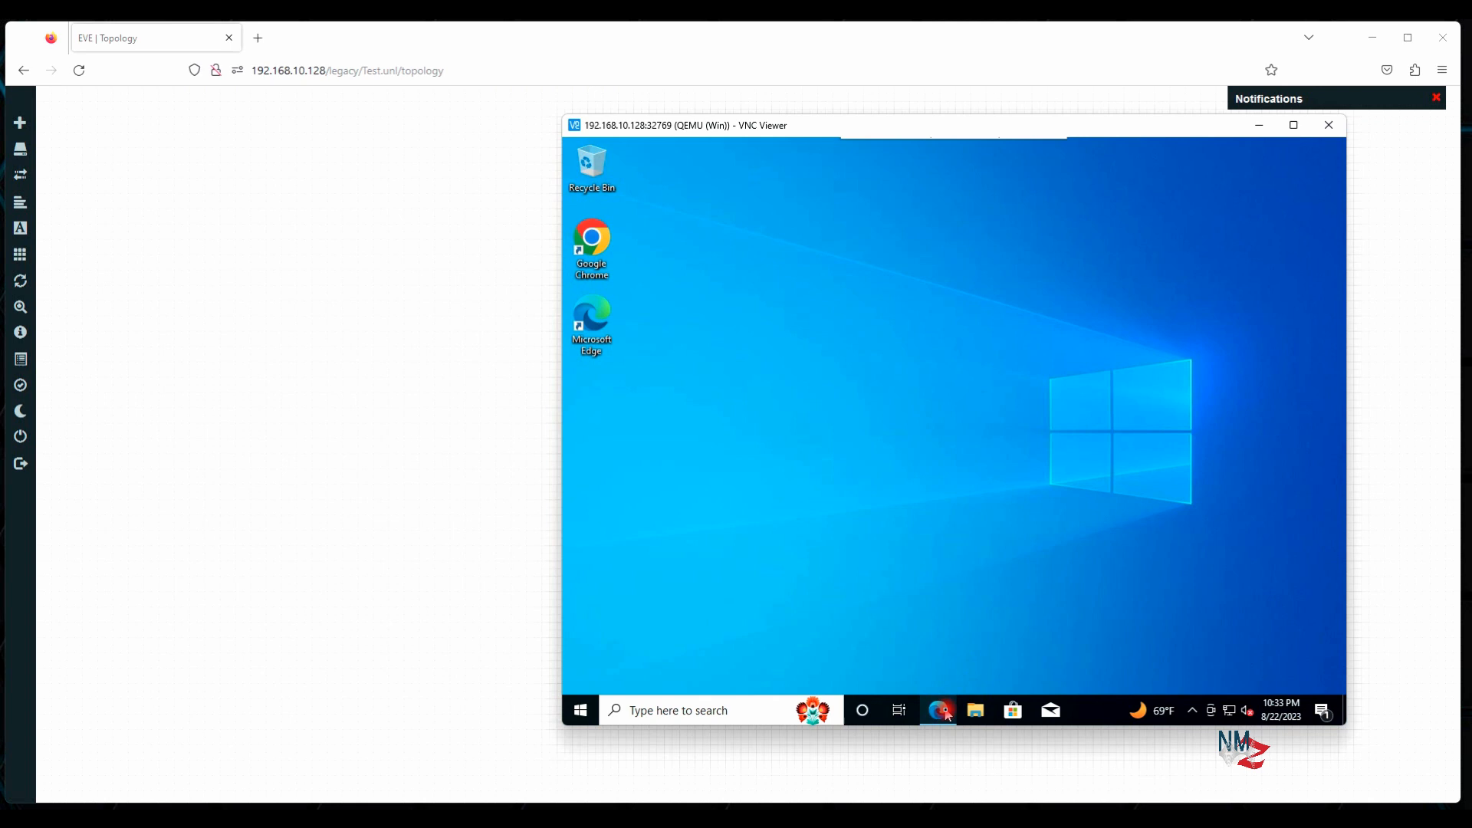
left_click(948, 716)
left_click(1318, 158)
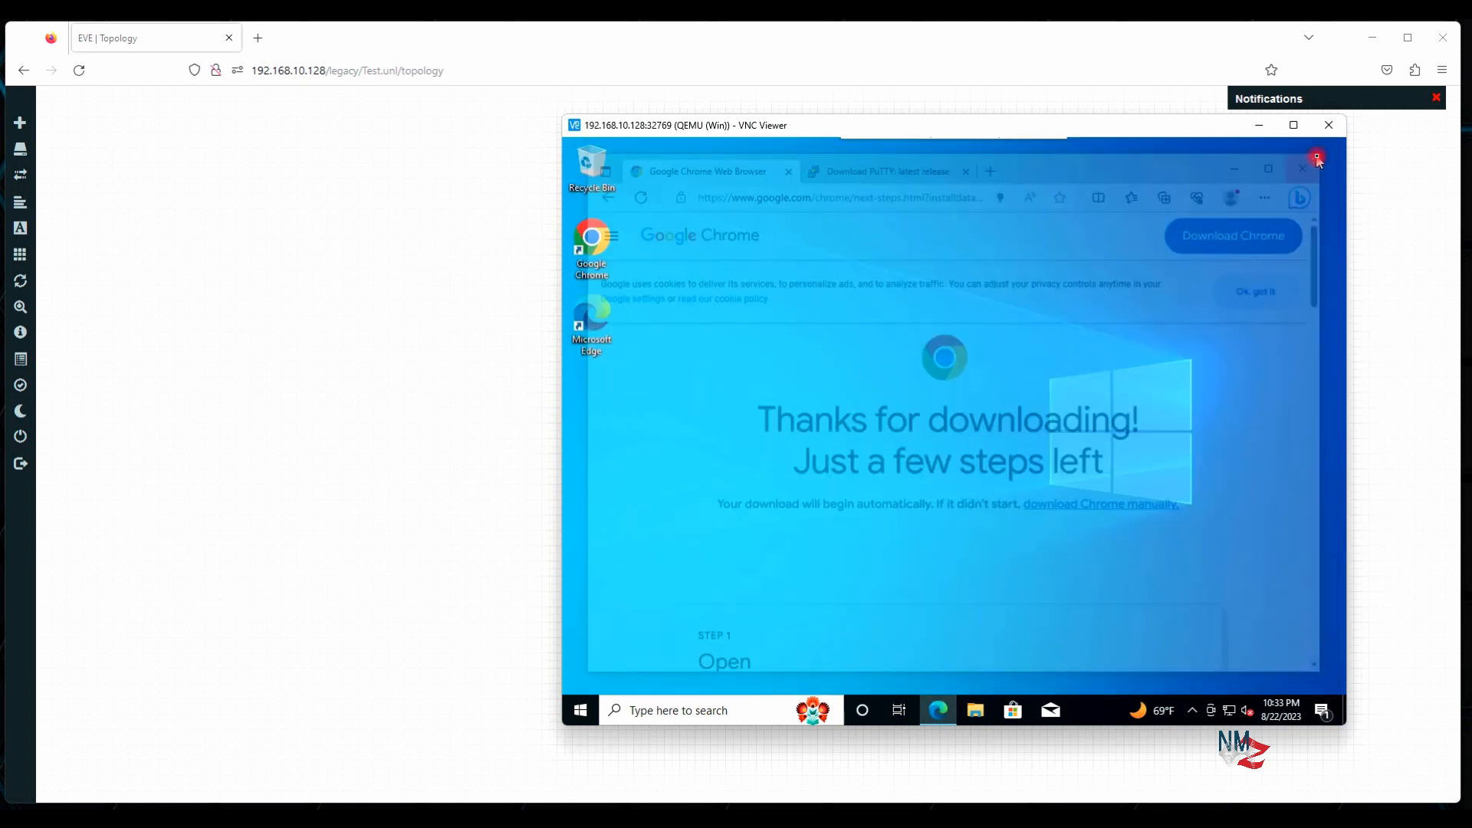
Dismiss the Win node's right-click menu in the topology and restore the VNC console
left_click(463, 385)
right_click(713, 426)
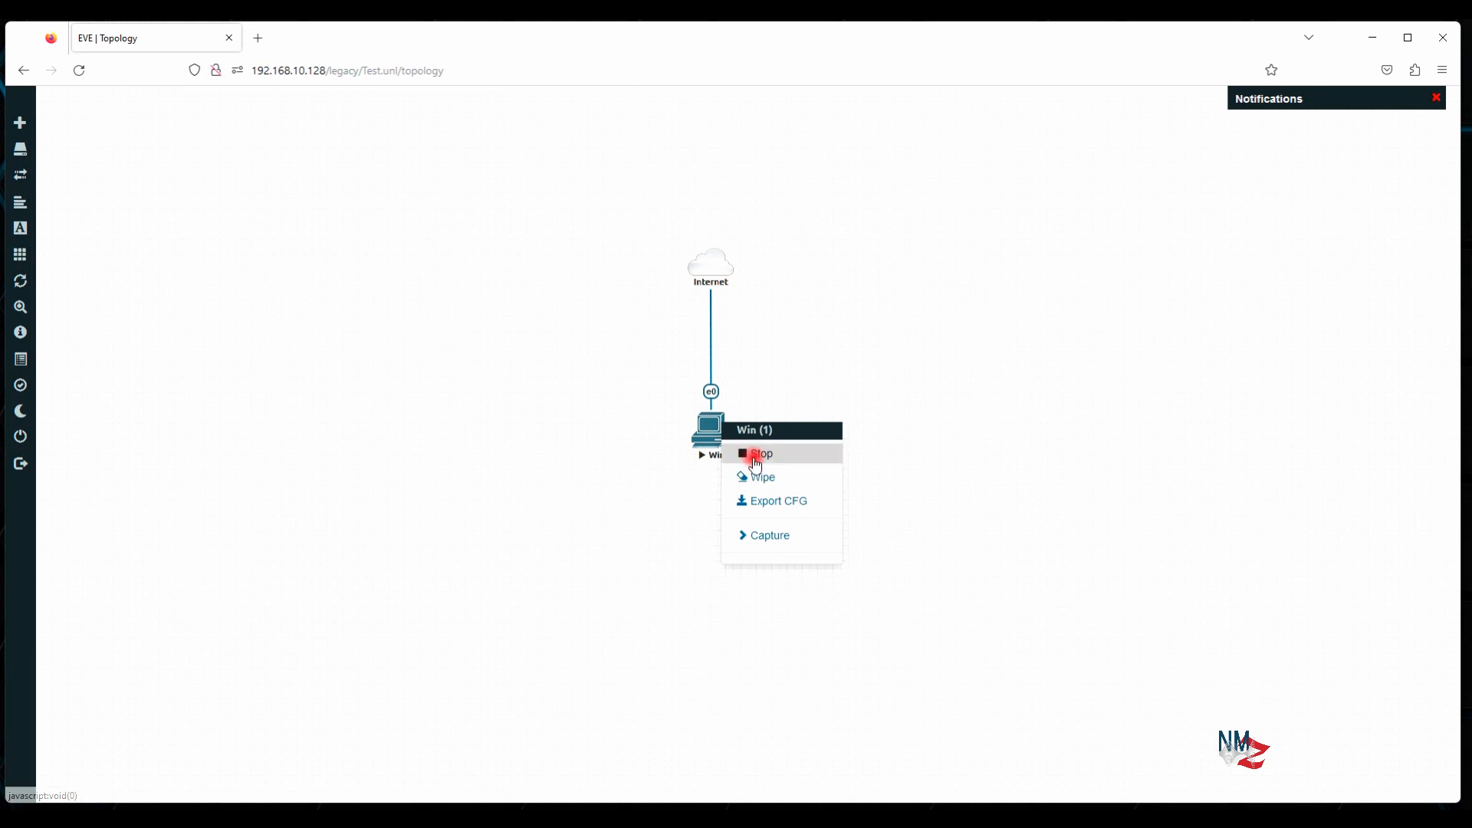
left_click(969, 617)
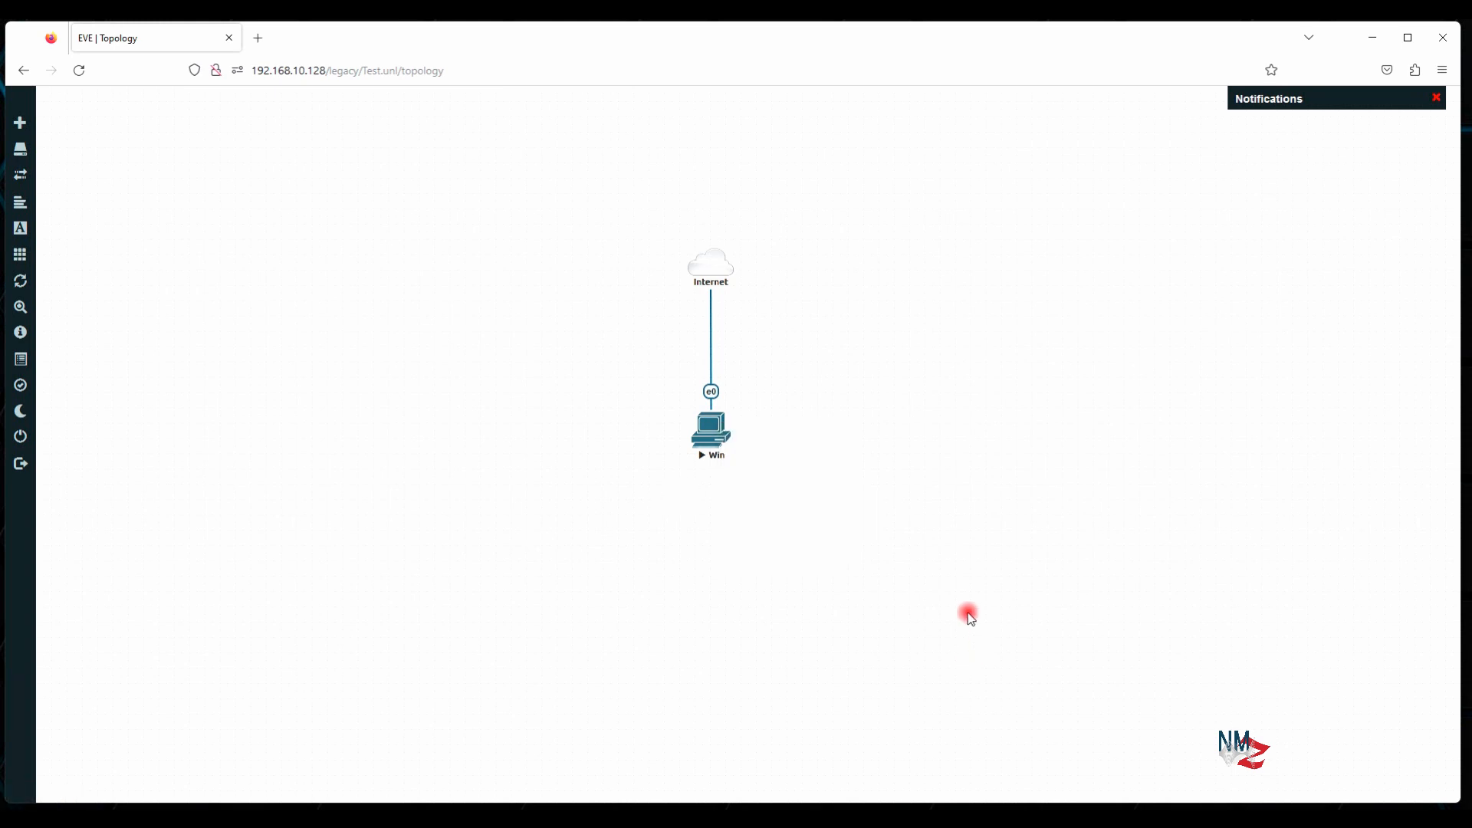
mouse_move(921, 816)
left_click(968, 759)
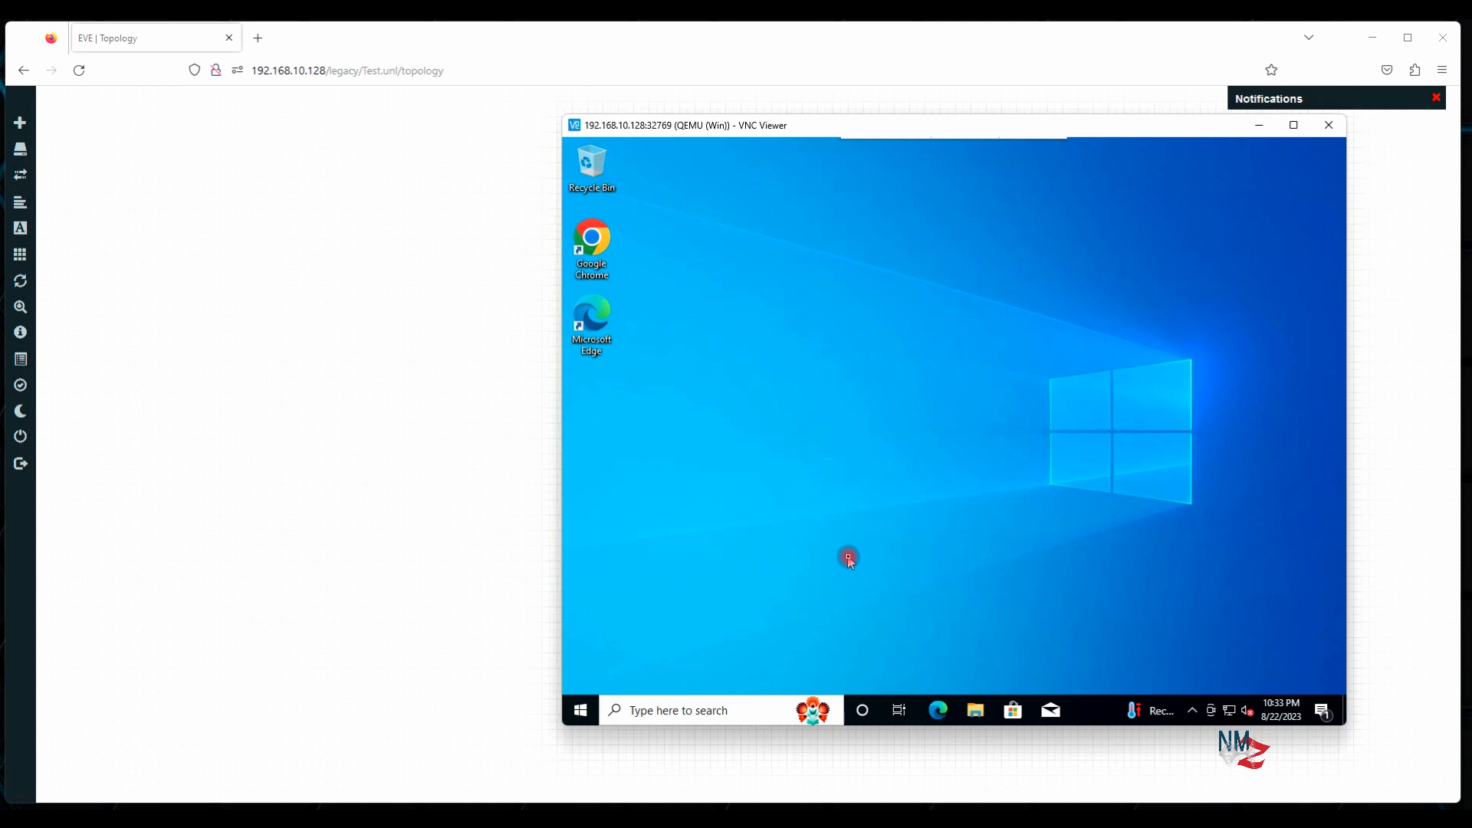
Shut down the Windows guest from Start > Power > Shut down
left_click(580, 711)
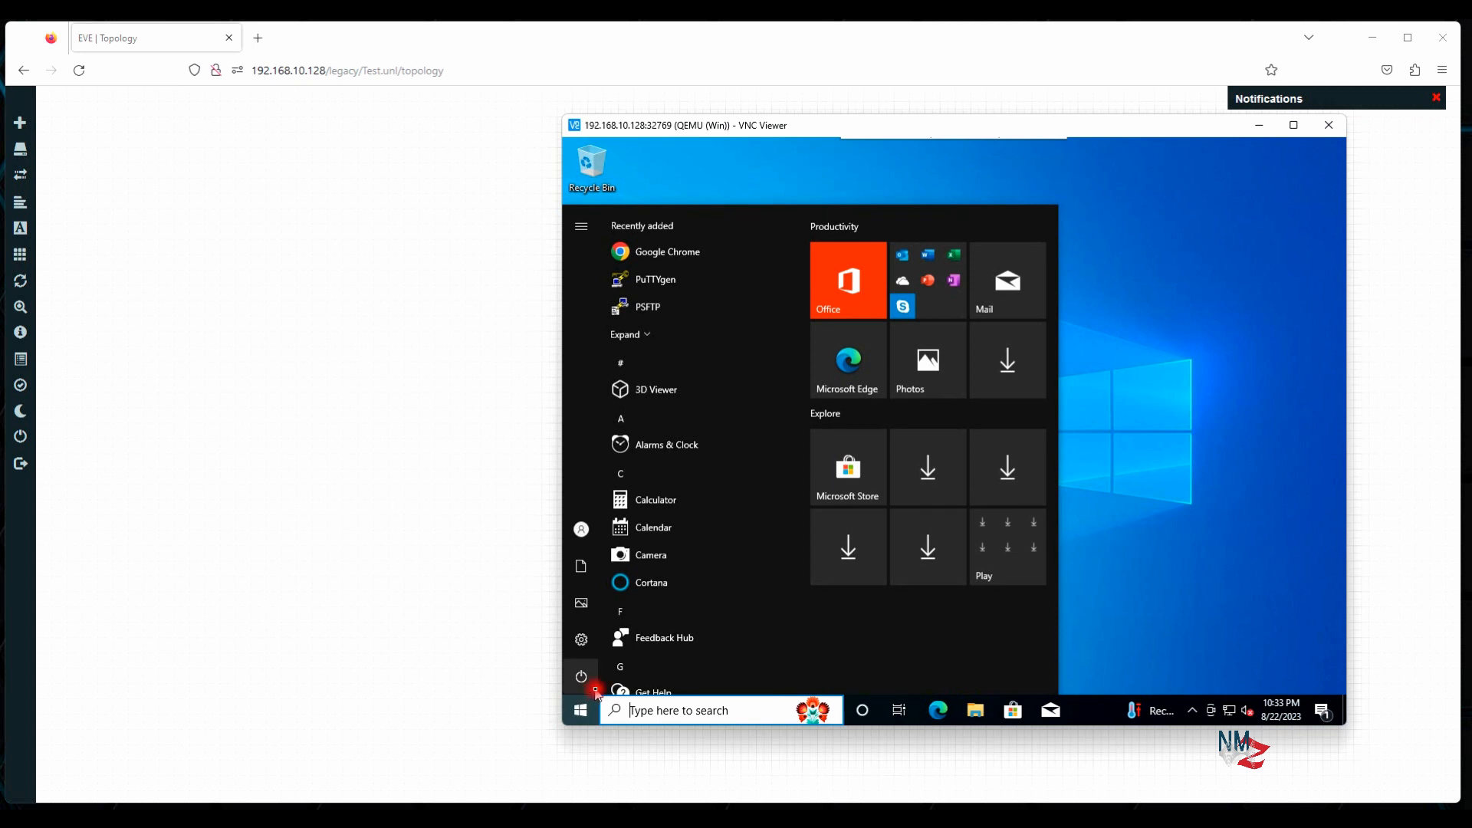
left_click(582, 678)
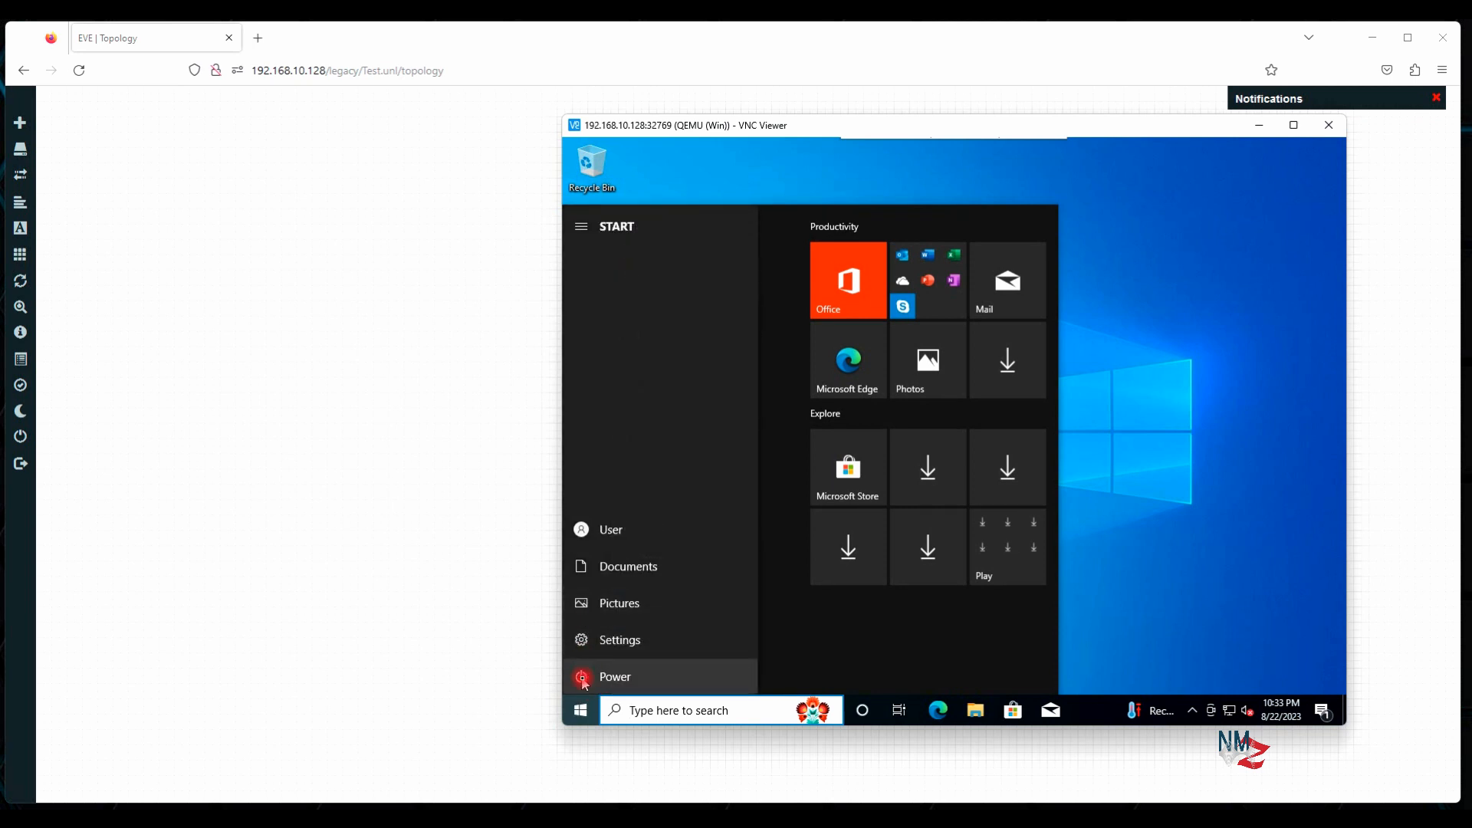
left_click(627, 678)
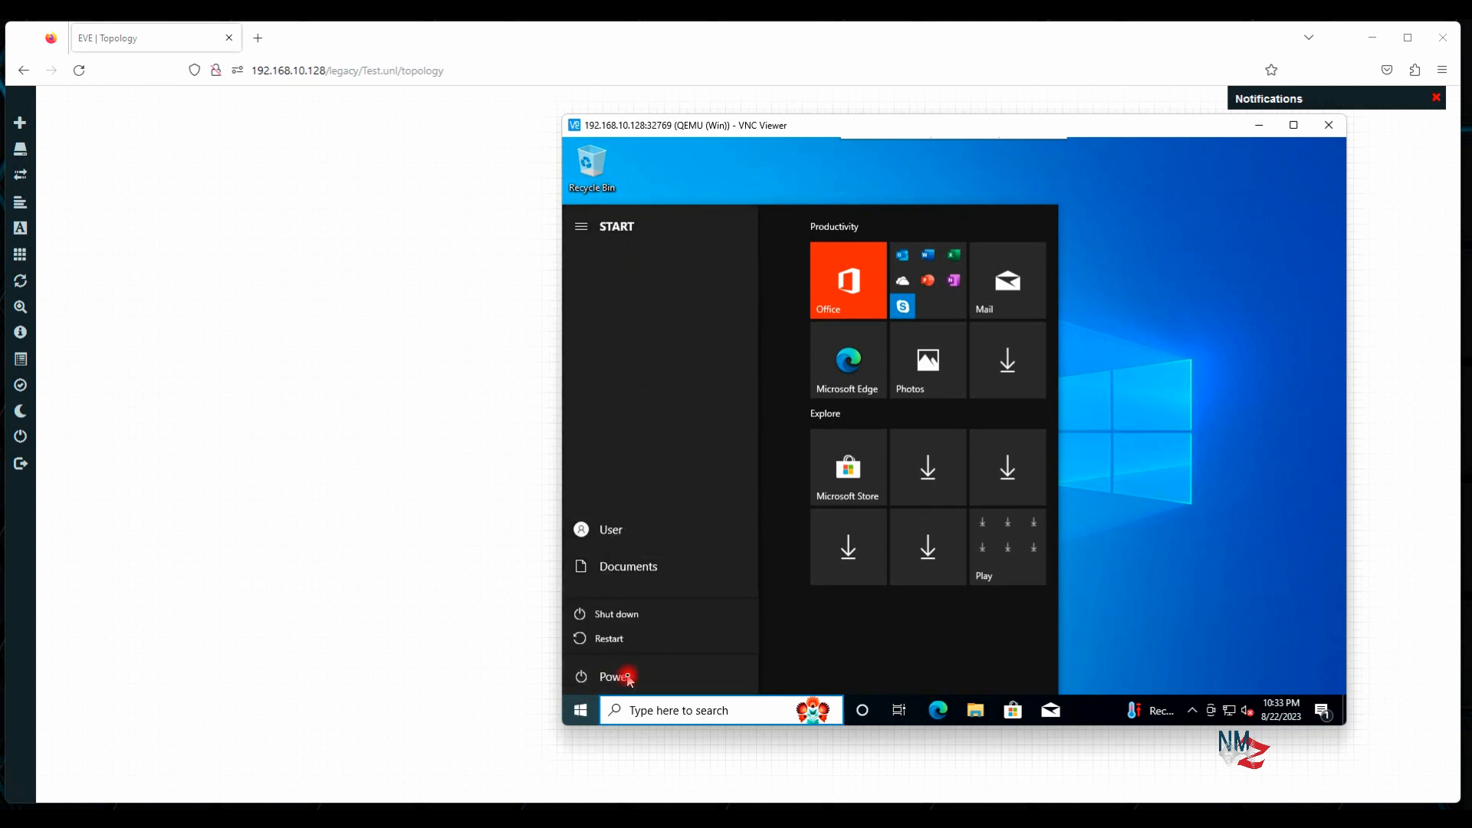
left_click(627, 614)
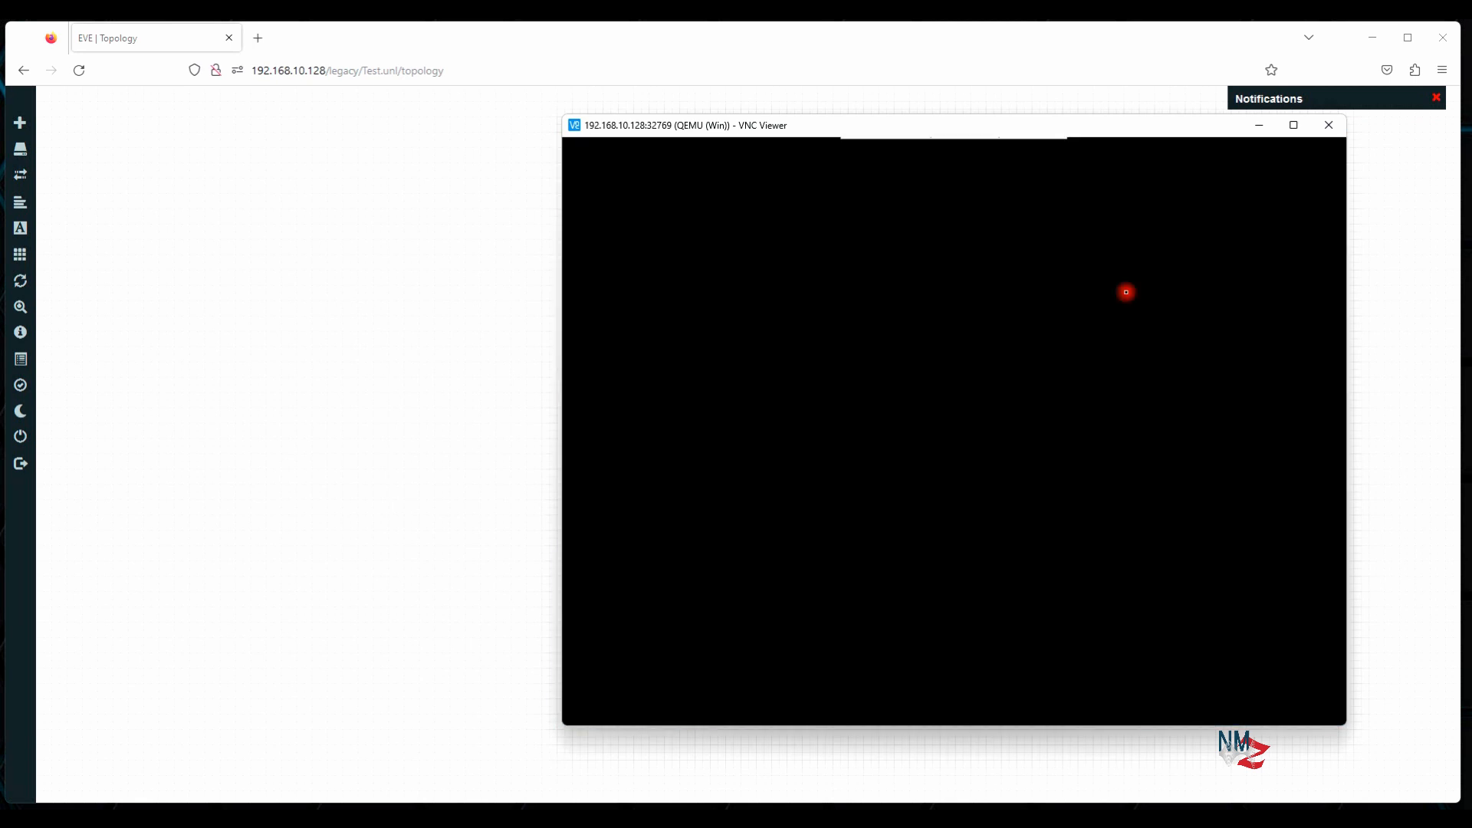
Box-select the Internet and Win nodes and move them toward the canvas centre
left_click_drag(962, 131, 1213, 150)
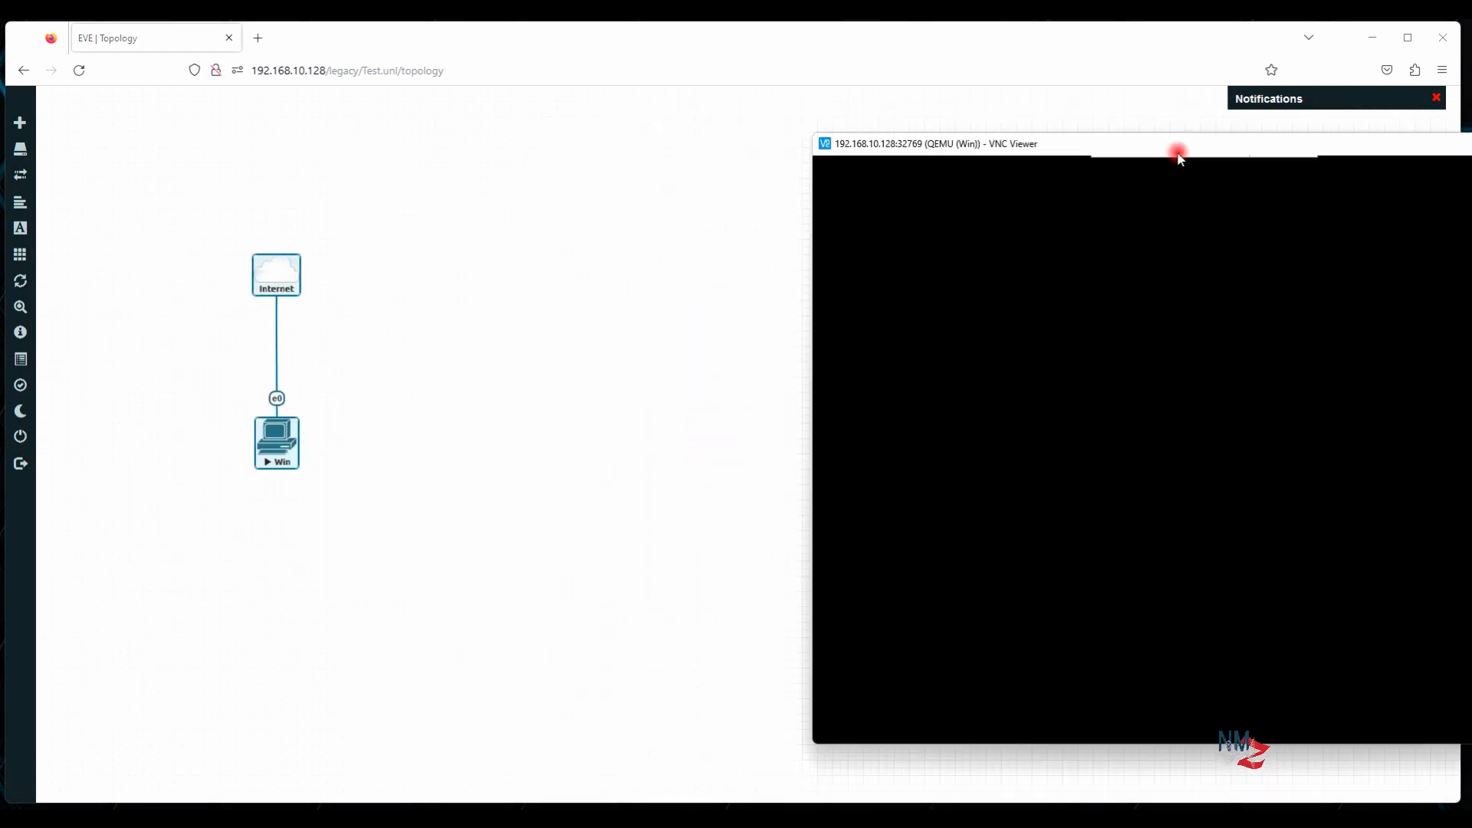
left_click_drag(1179, 158, 953, 158)
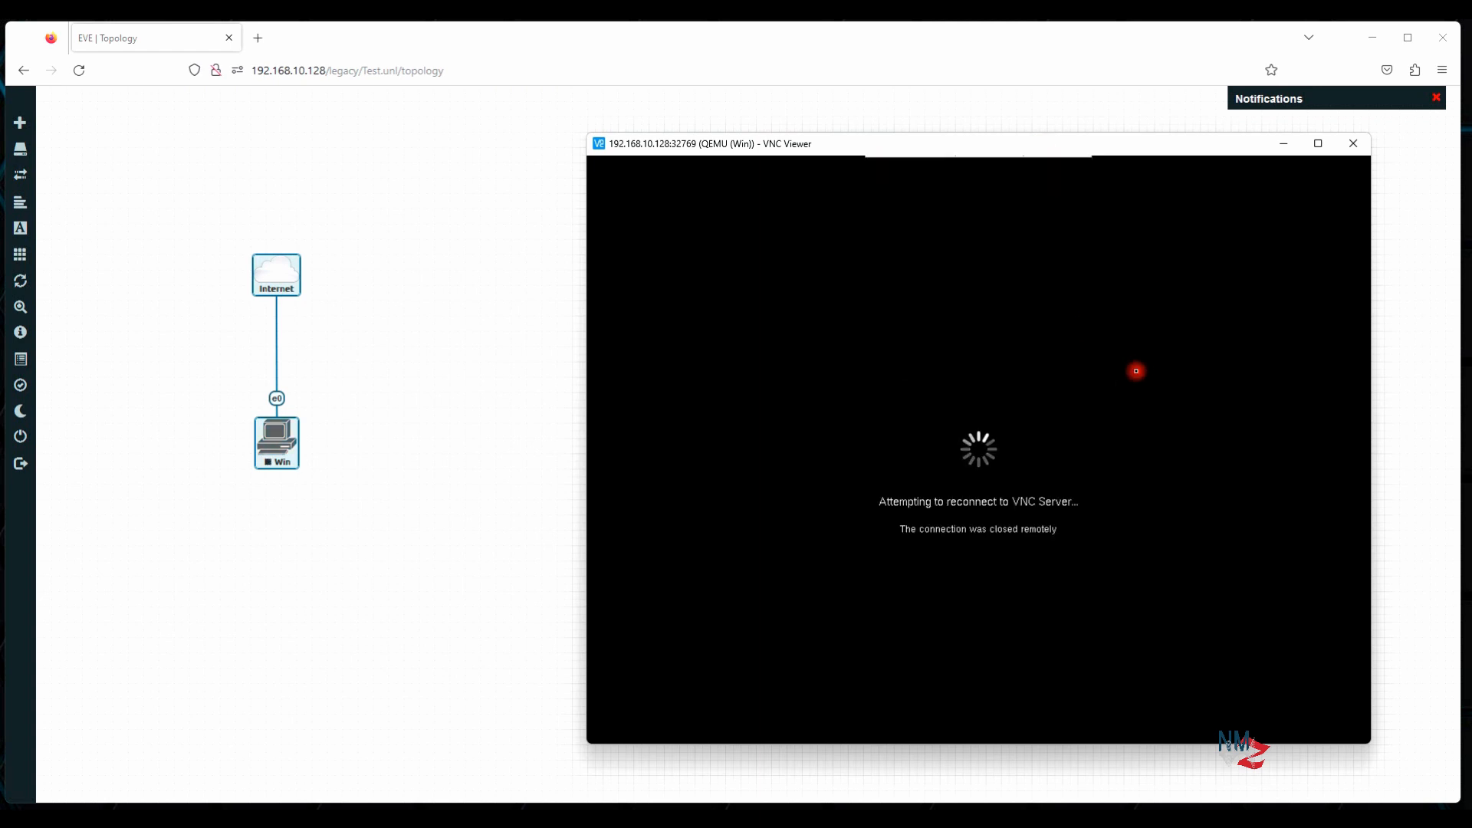
left_click_drag(369, 229, 179, 609)
left_click_drag(278, 439, 640, 431)
left_click(691, 516)
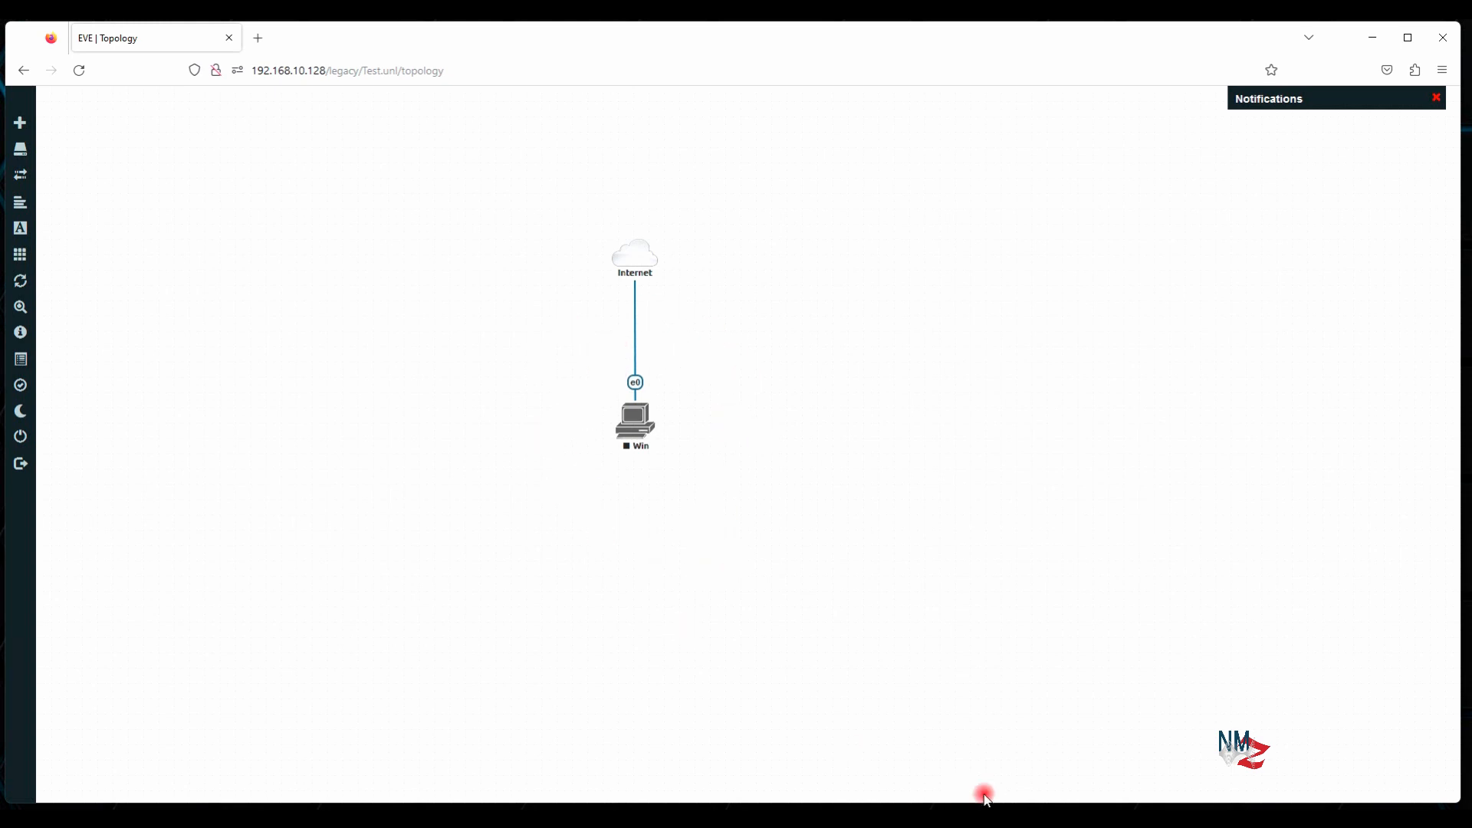
Place the PuTTY terminal beside the topology and run cd to return home
mouse_move(1016, 814)
left_click(1022, 766)
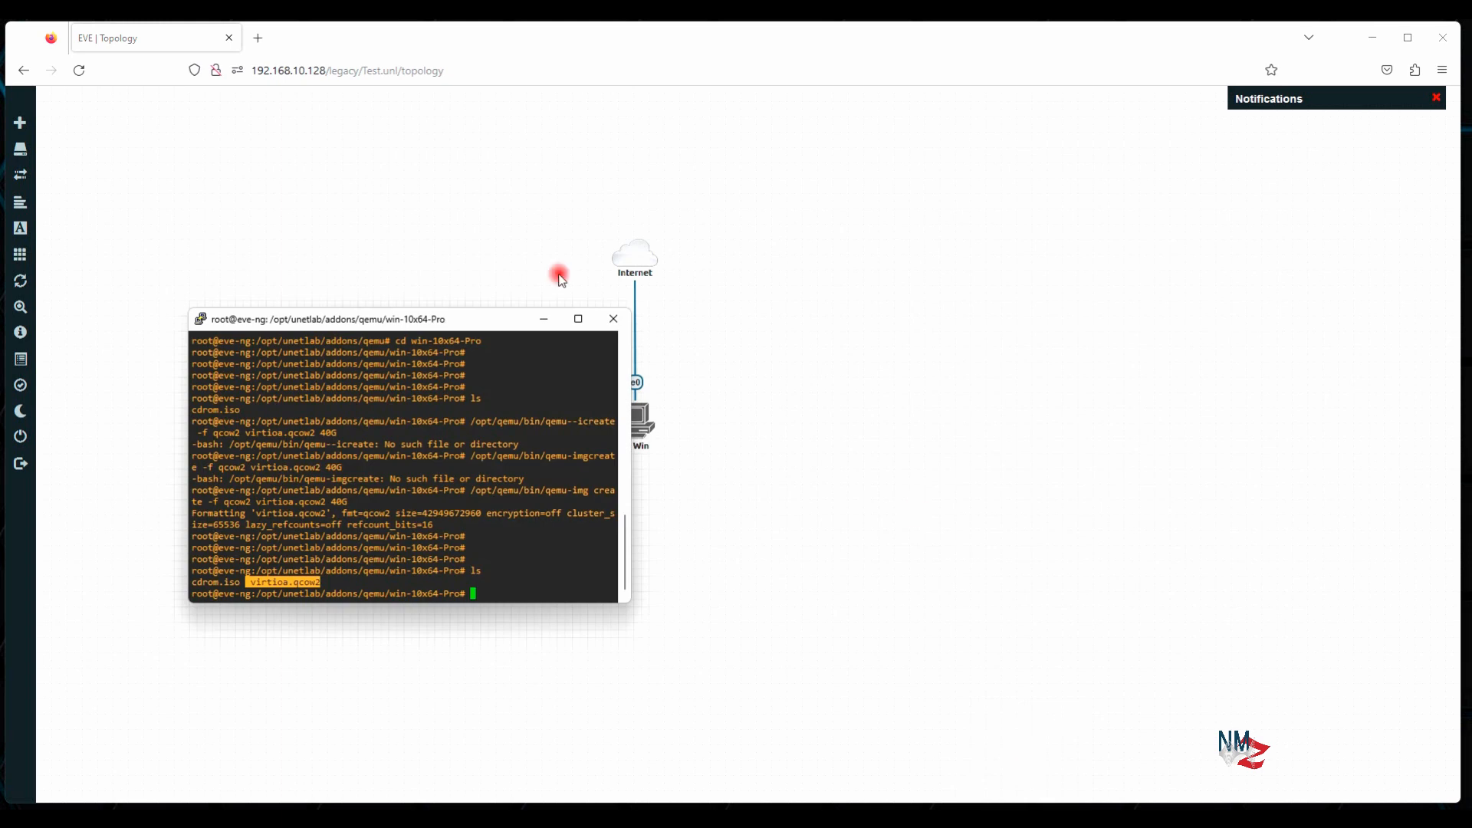
left_click_drag(494, 315, 1095, 218)
left_click(1102, 368)
type("cd")
key("Return")
key("Return")
key("Return")
key("Return")
key("Return")
key("Return")
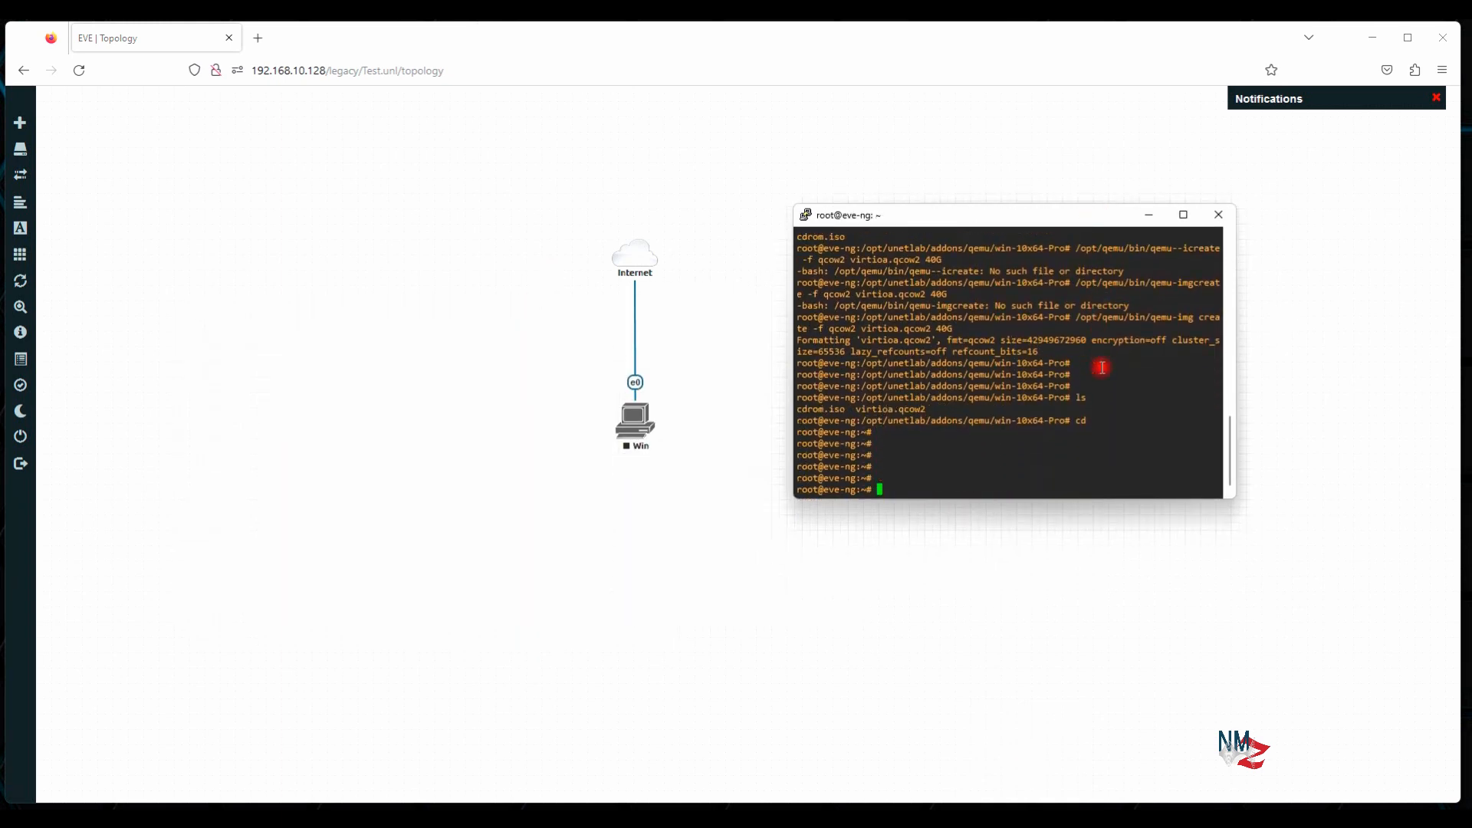
key("Return")
key("Return")
key("Return")
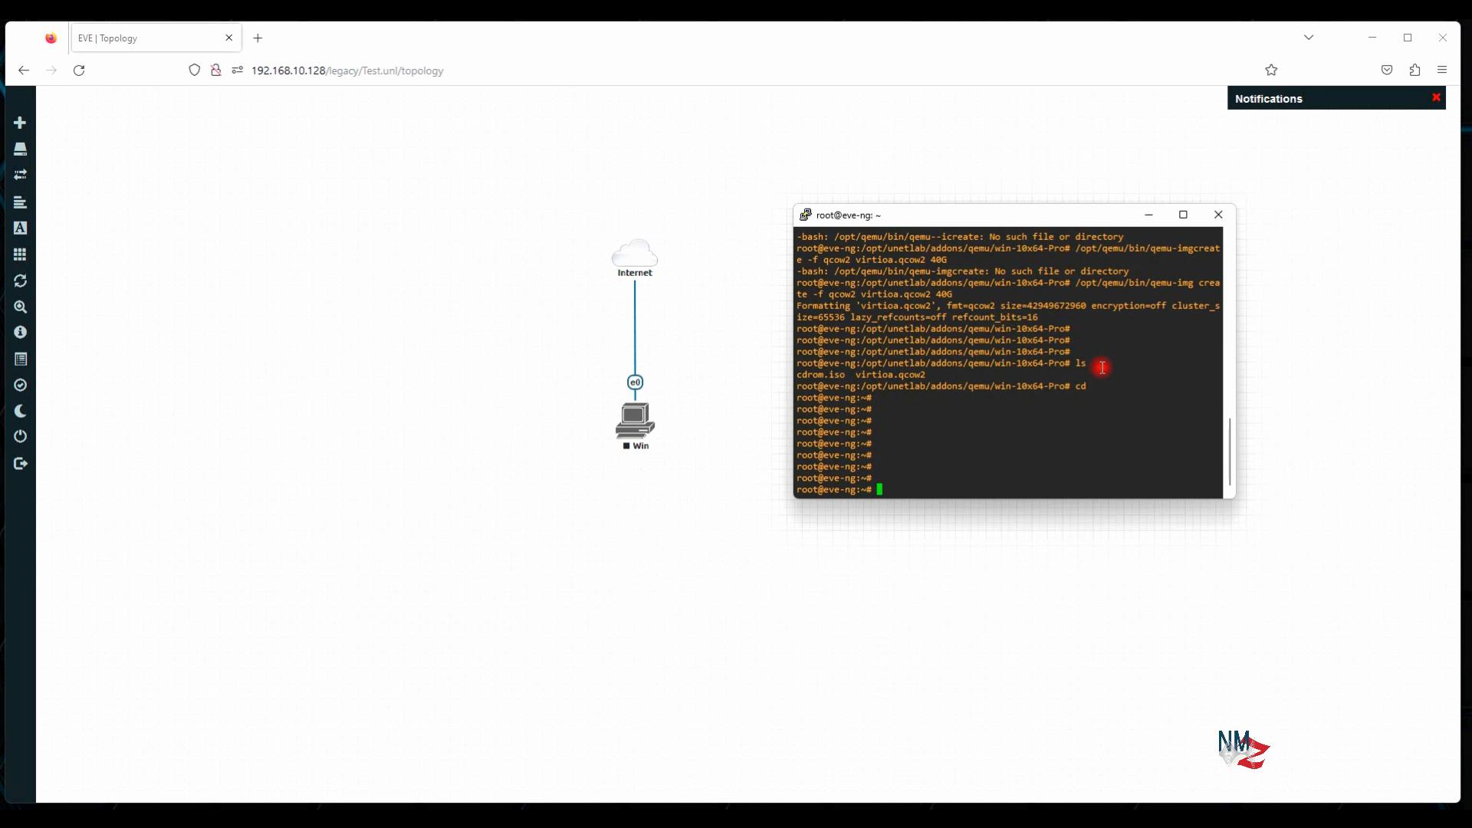
Enter 'cd /opt/unetlab/tmp/0/' at the prompt without running it
type("cd /opt/unetlab/tmp/")
type("0/")
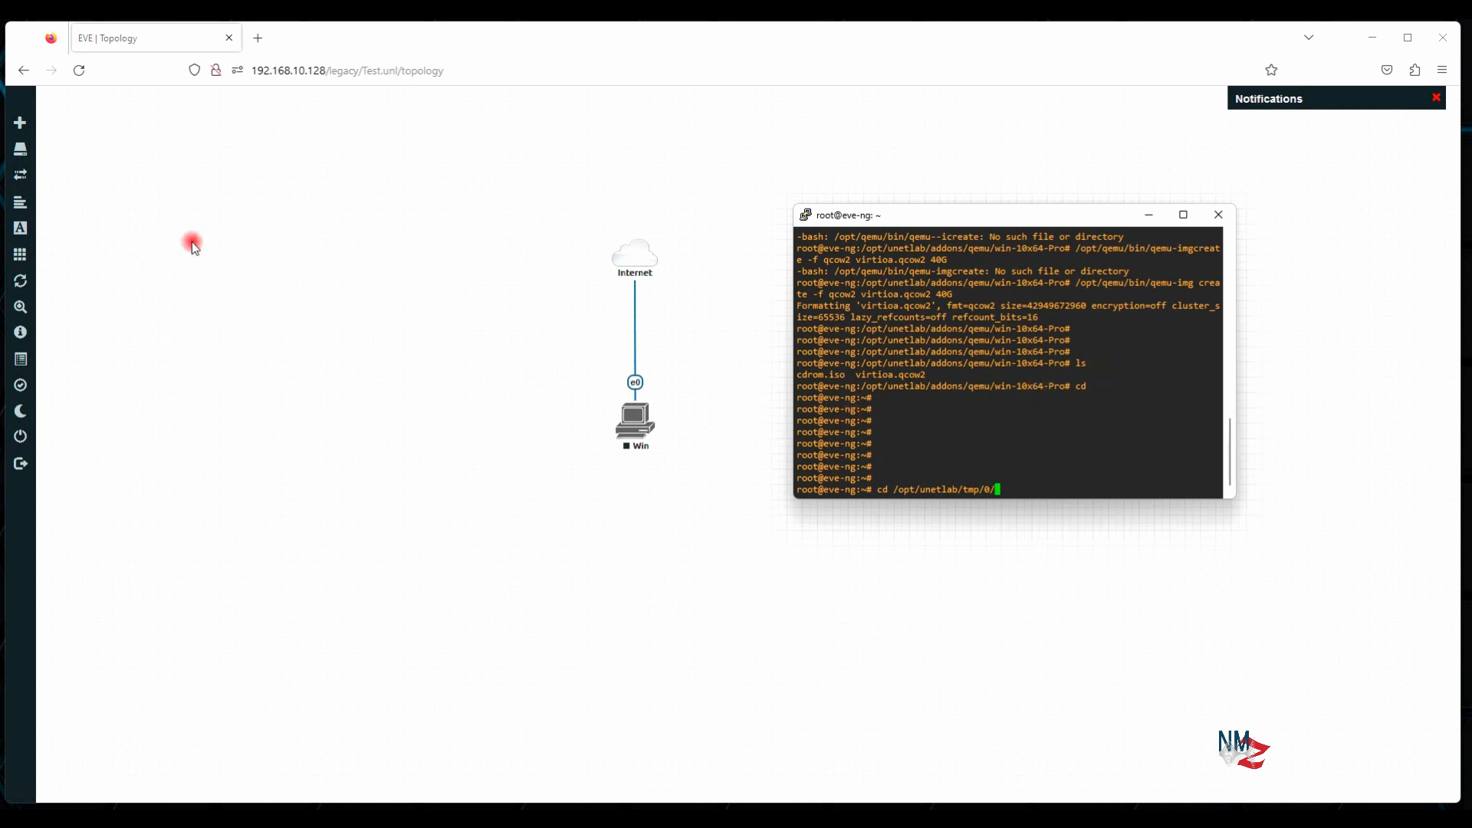
mouse_move(77, 124)
type("/")
left_click(531, 509)
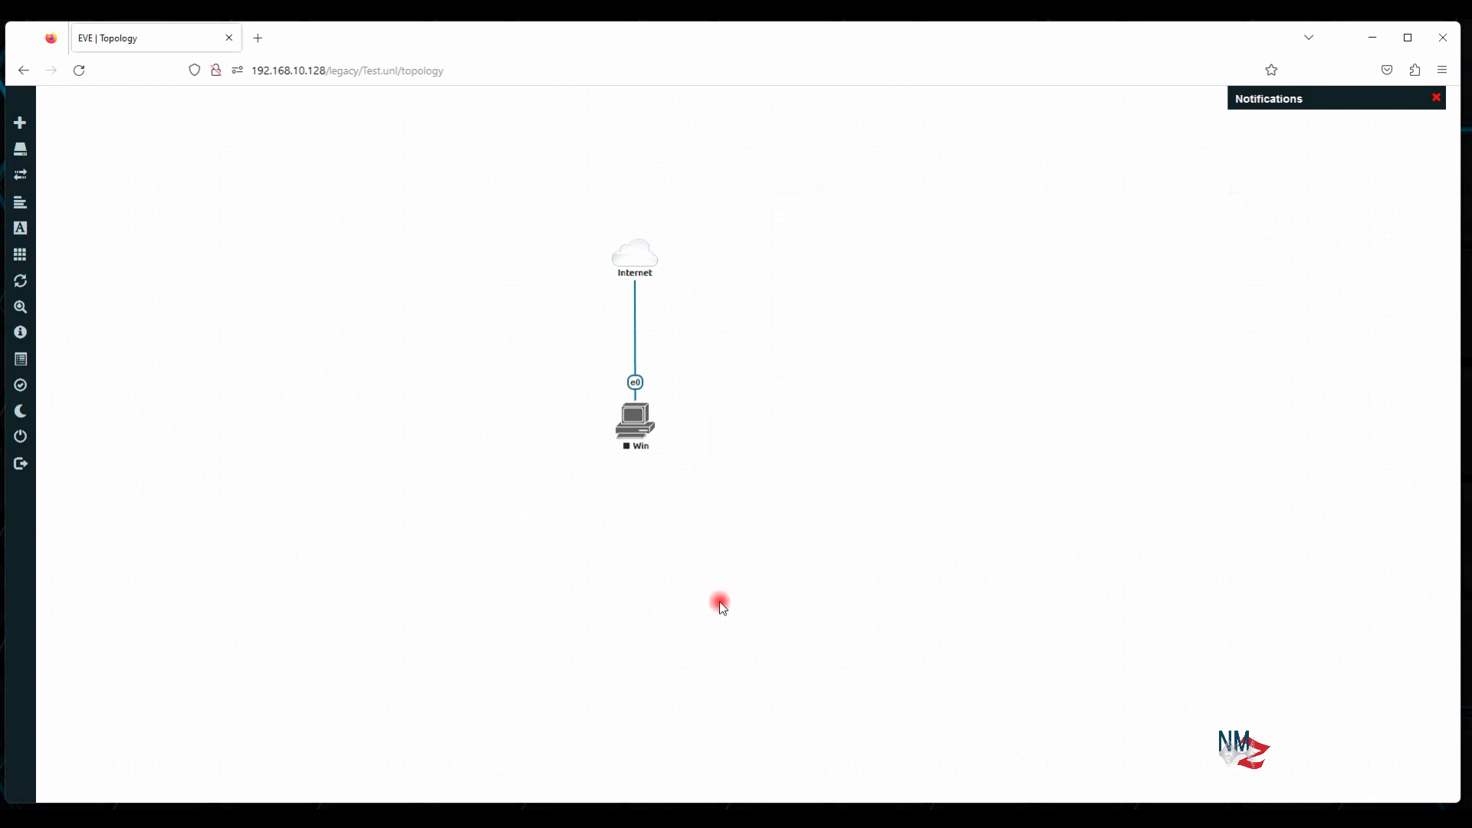
Copy the TEST lab's ID from Lab details and paste it plus '/' into PuTTY's cd path
mouse_move(62, 434)
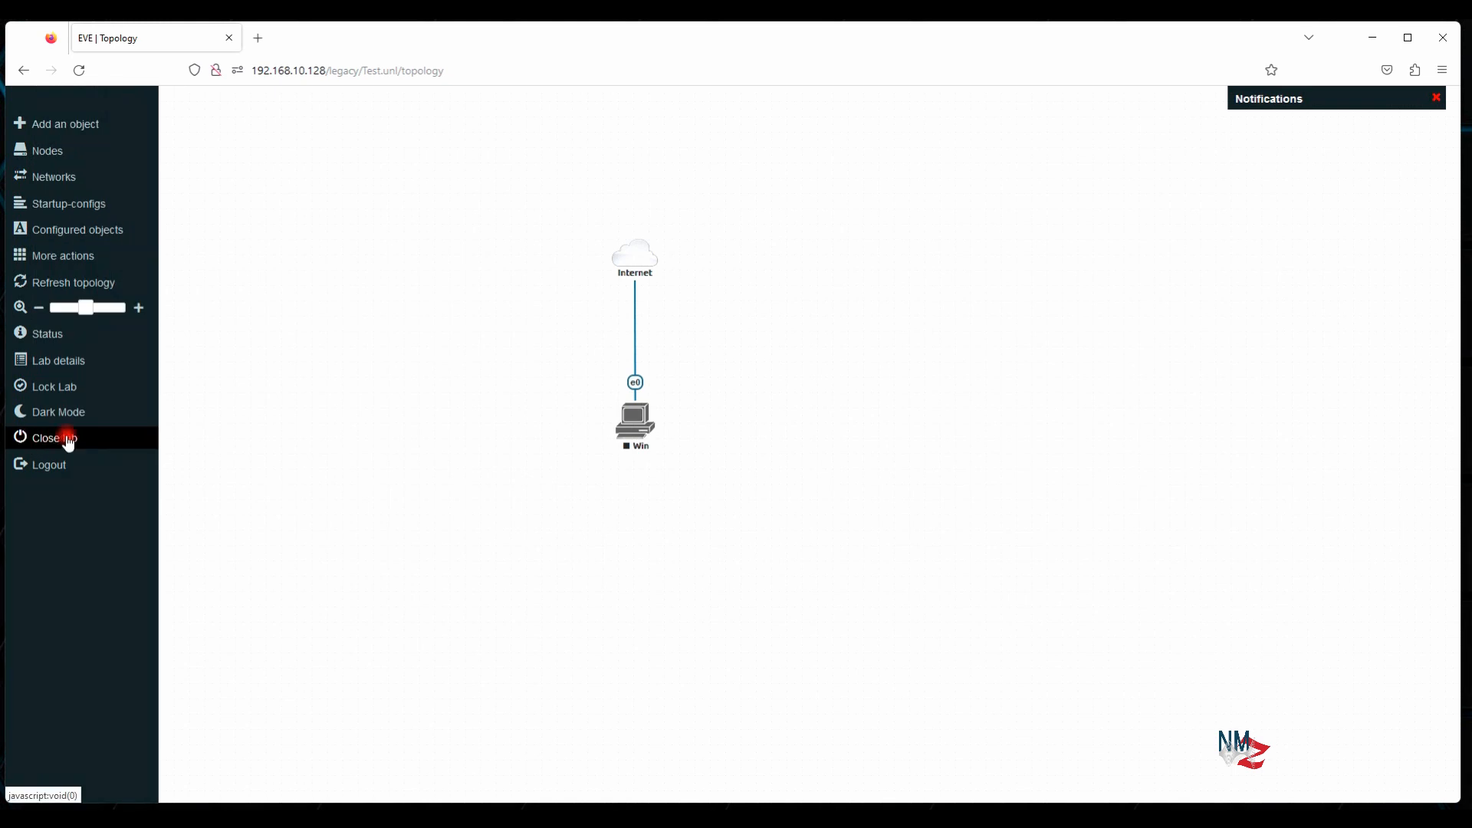
left_click(66, 361)
left_click_drag(168, 229, 385, 232)
right_click(386, 233)
left_click(404, 243)
key("alt+Tab")
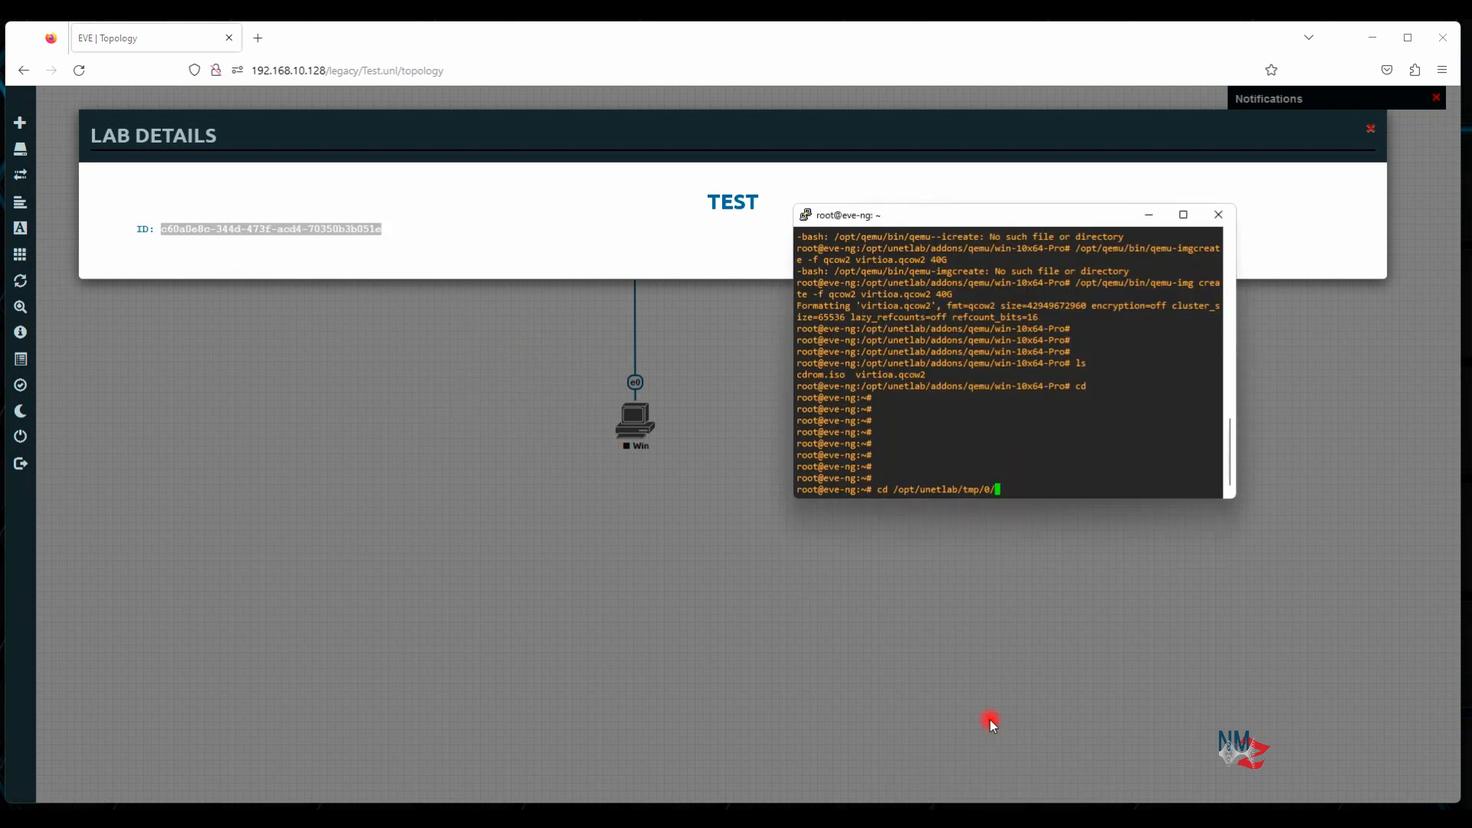
right_click(1039, 459)
type("/")
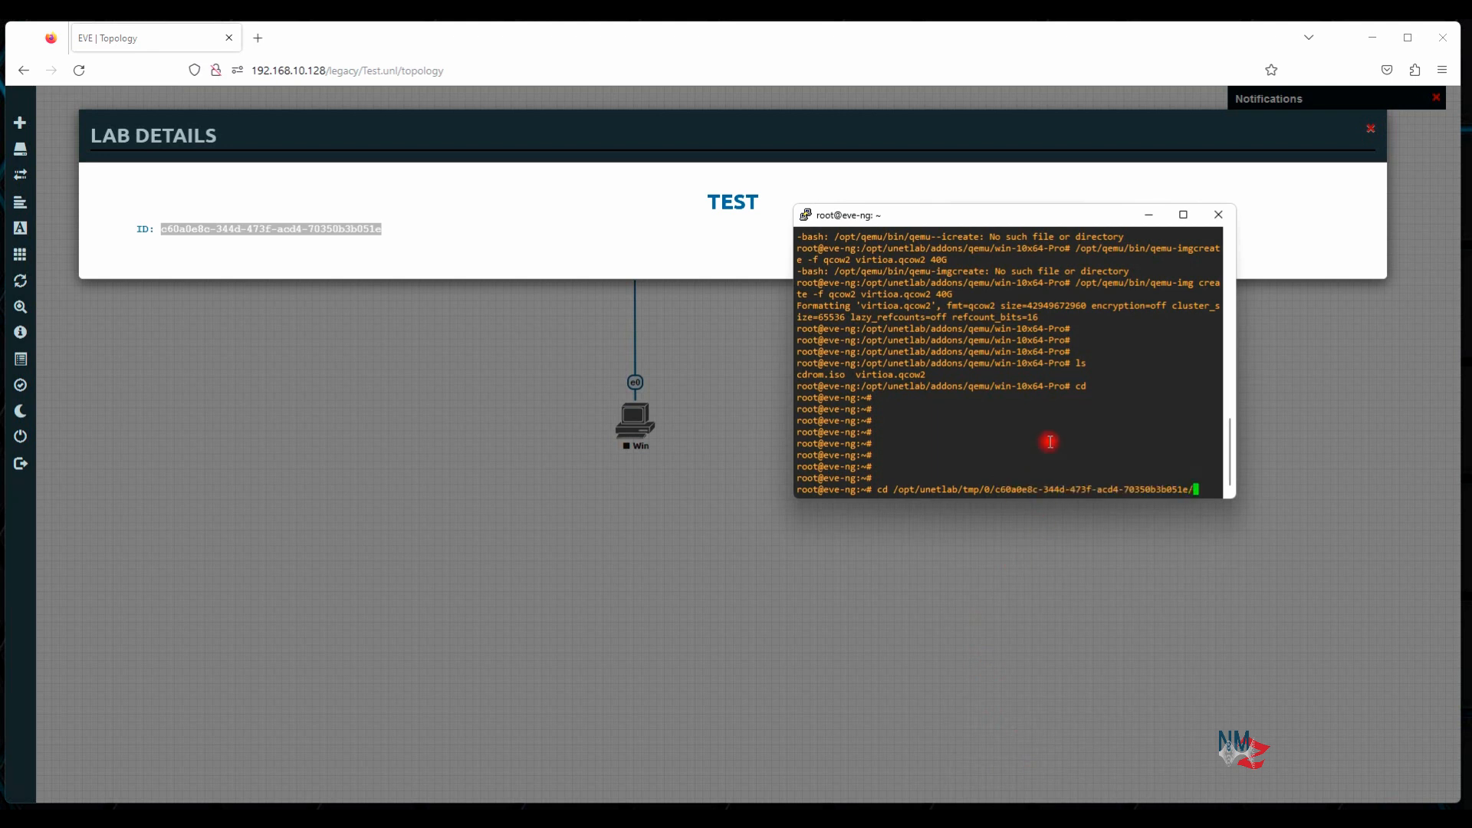
left_click(689, 429)
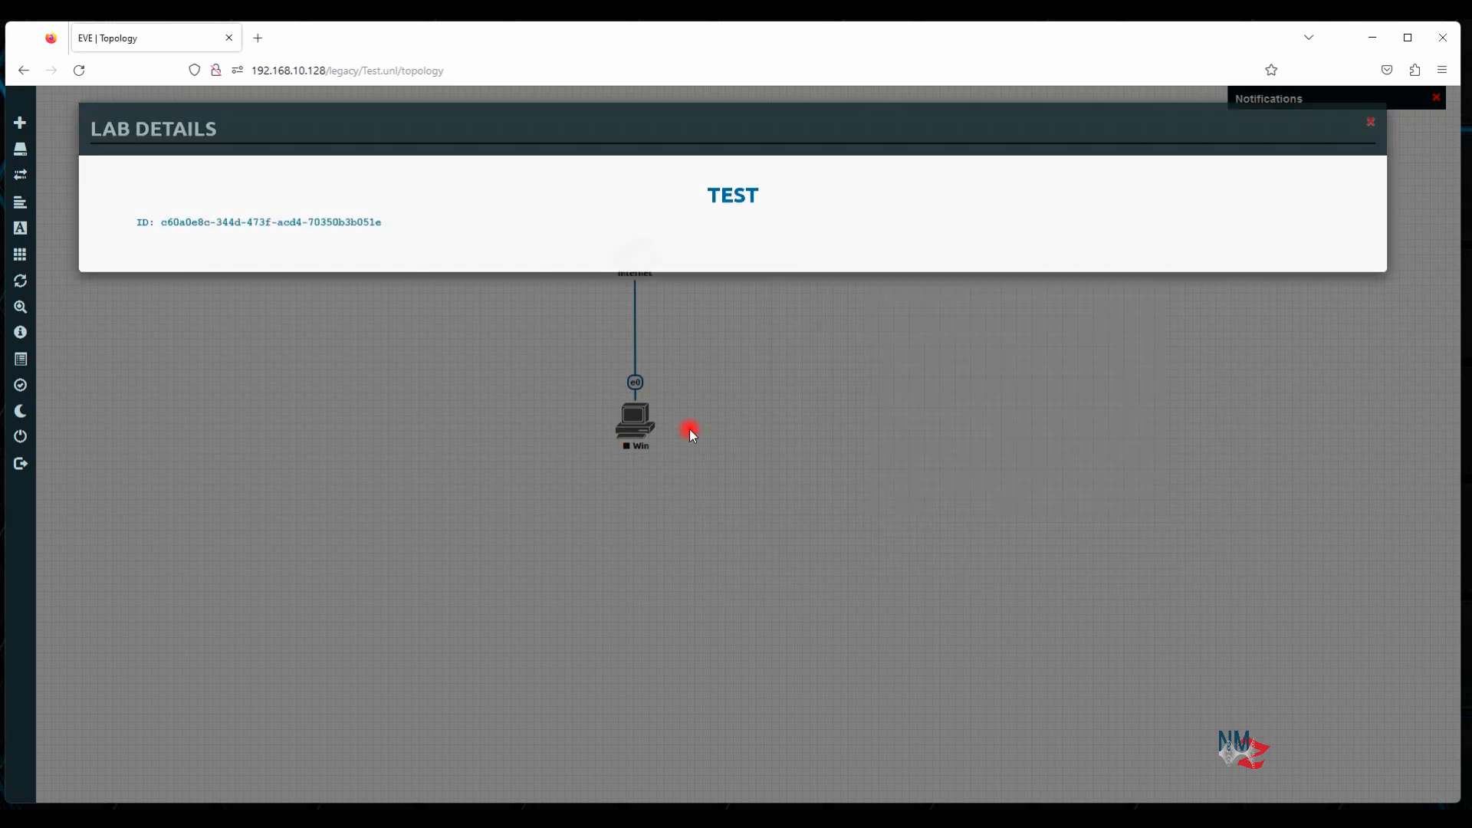
Check the Win node's menu, noting its node ID 1, then close it
right_click(634, 424)
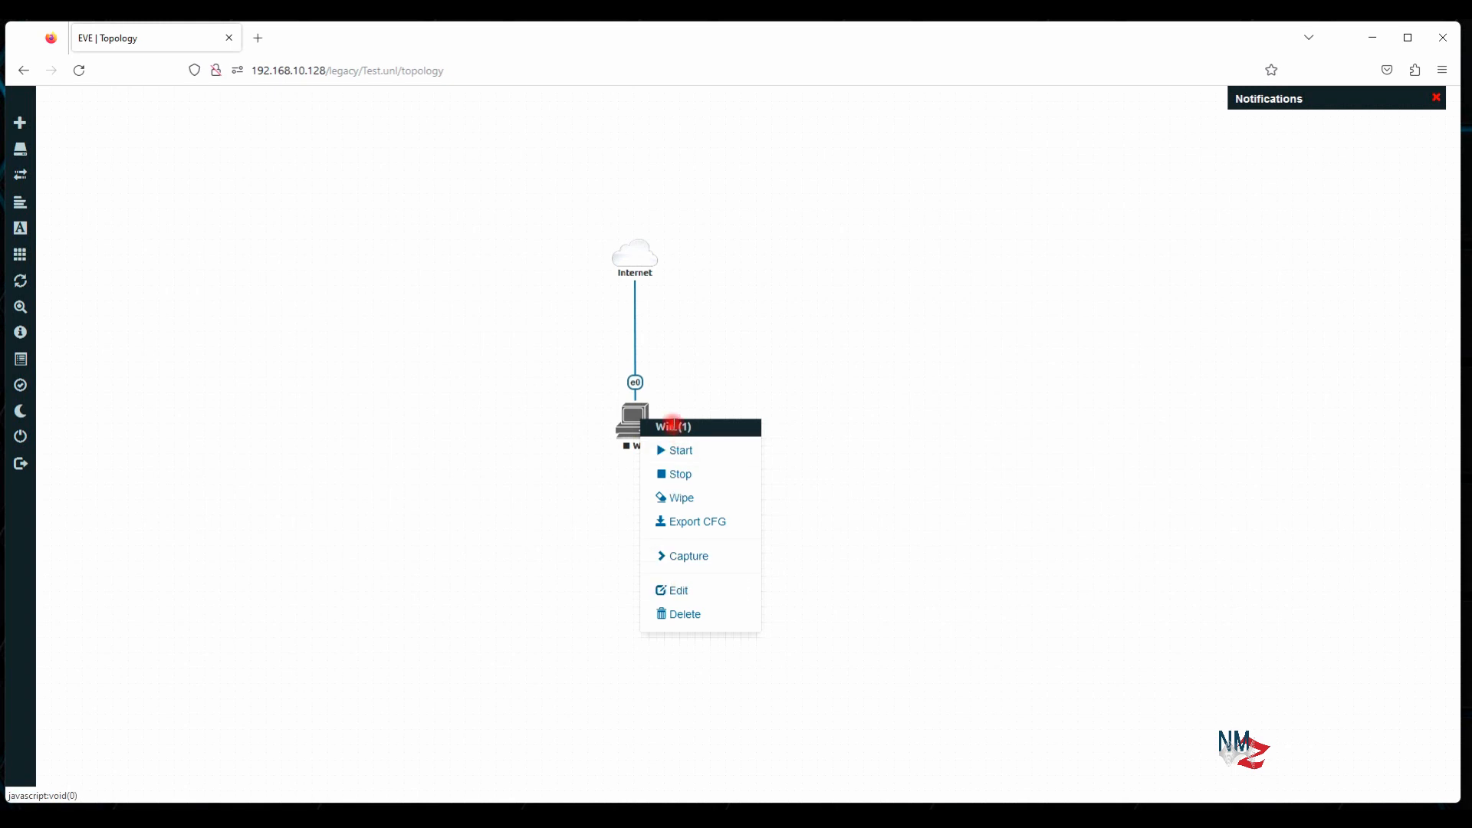
left_click_drag(659, 428, 687, 426)
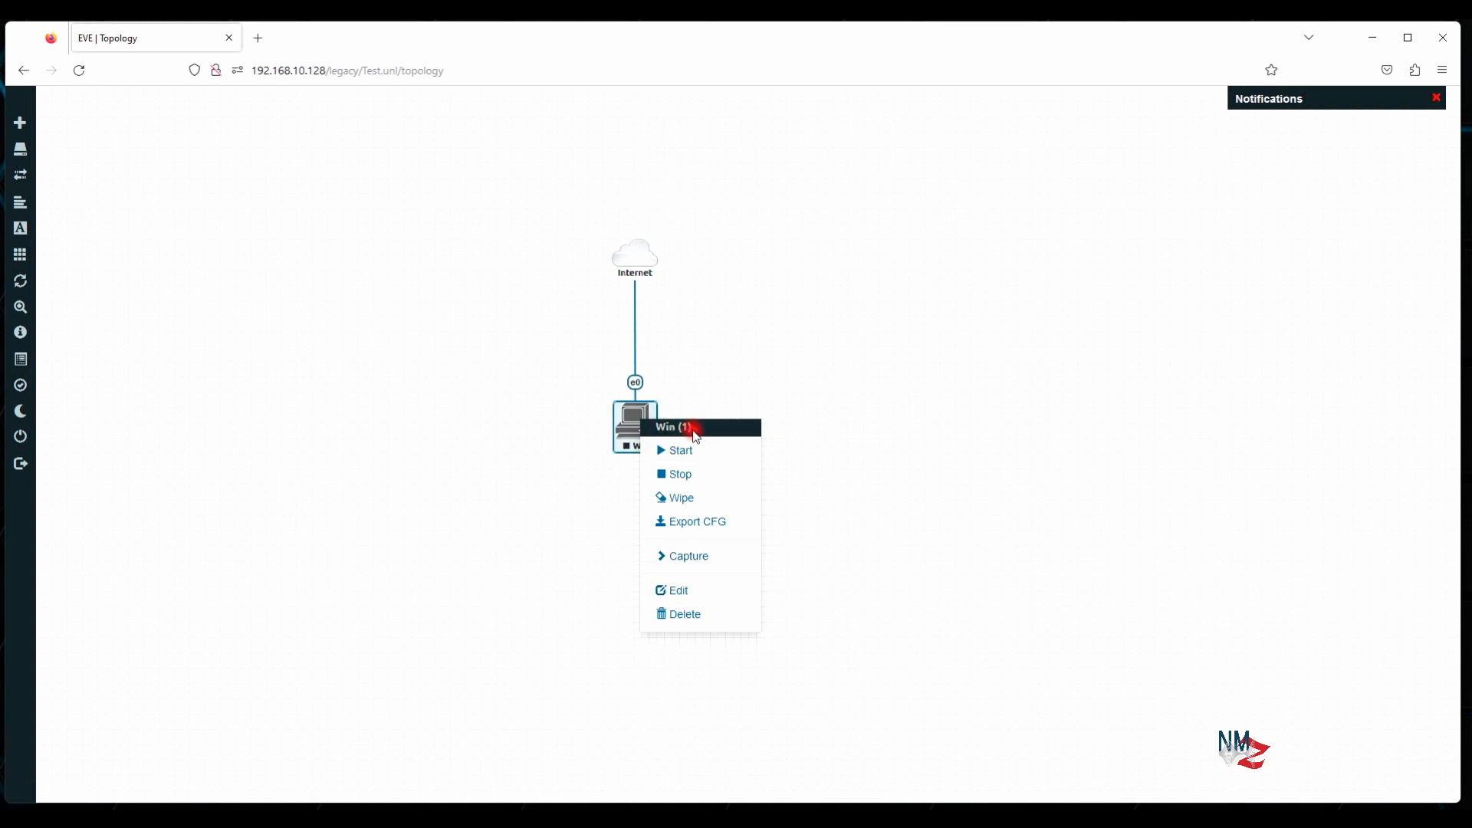
left_click(688, 427)
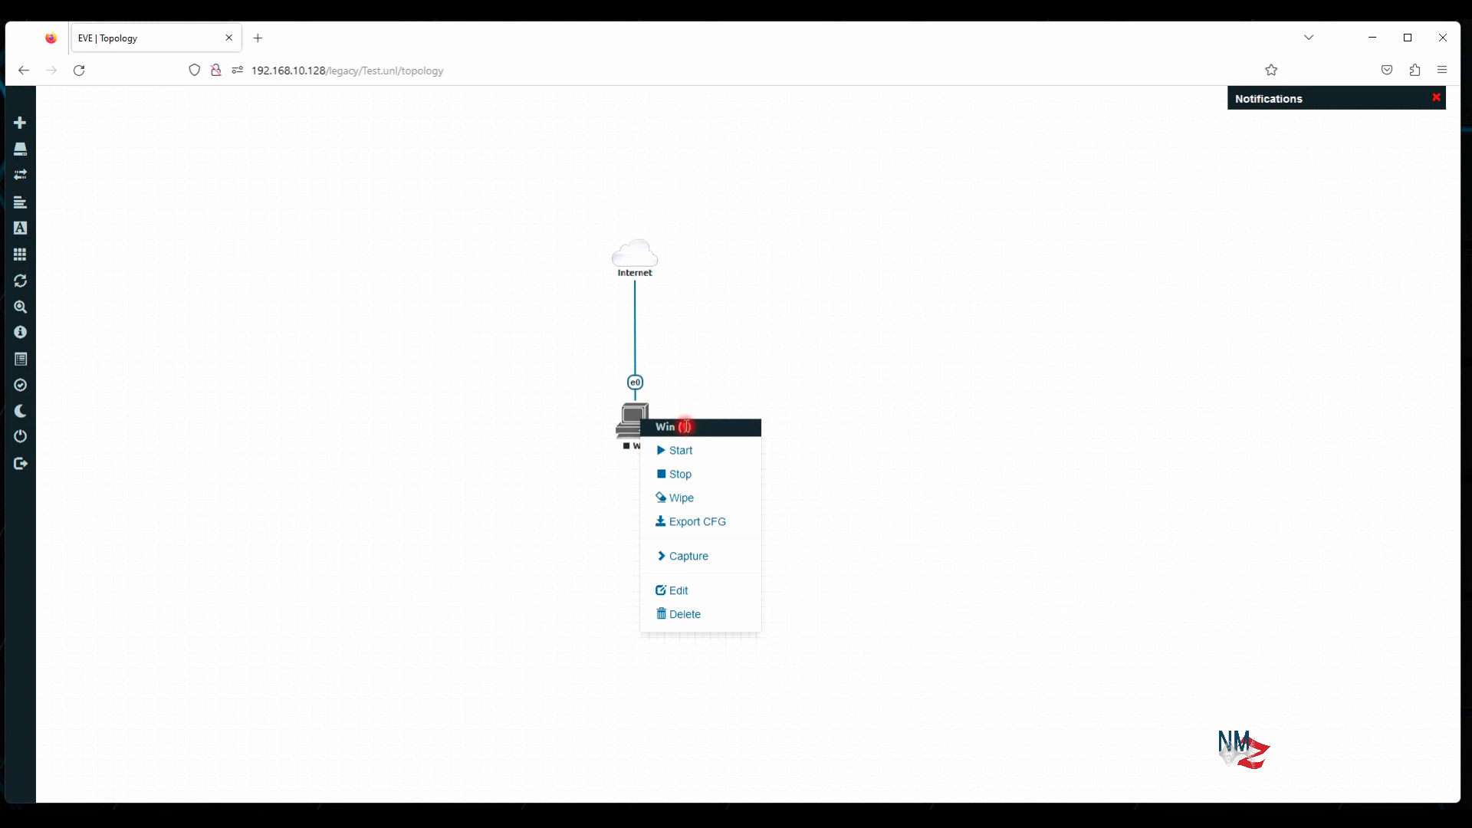
left_click(775, 299)
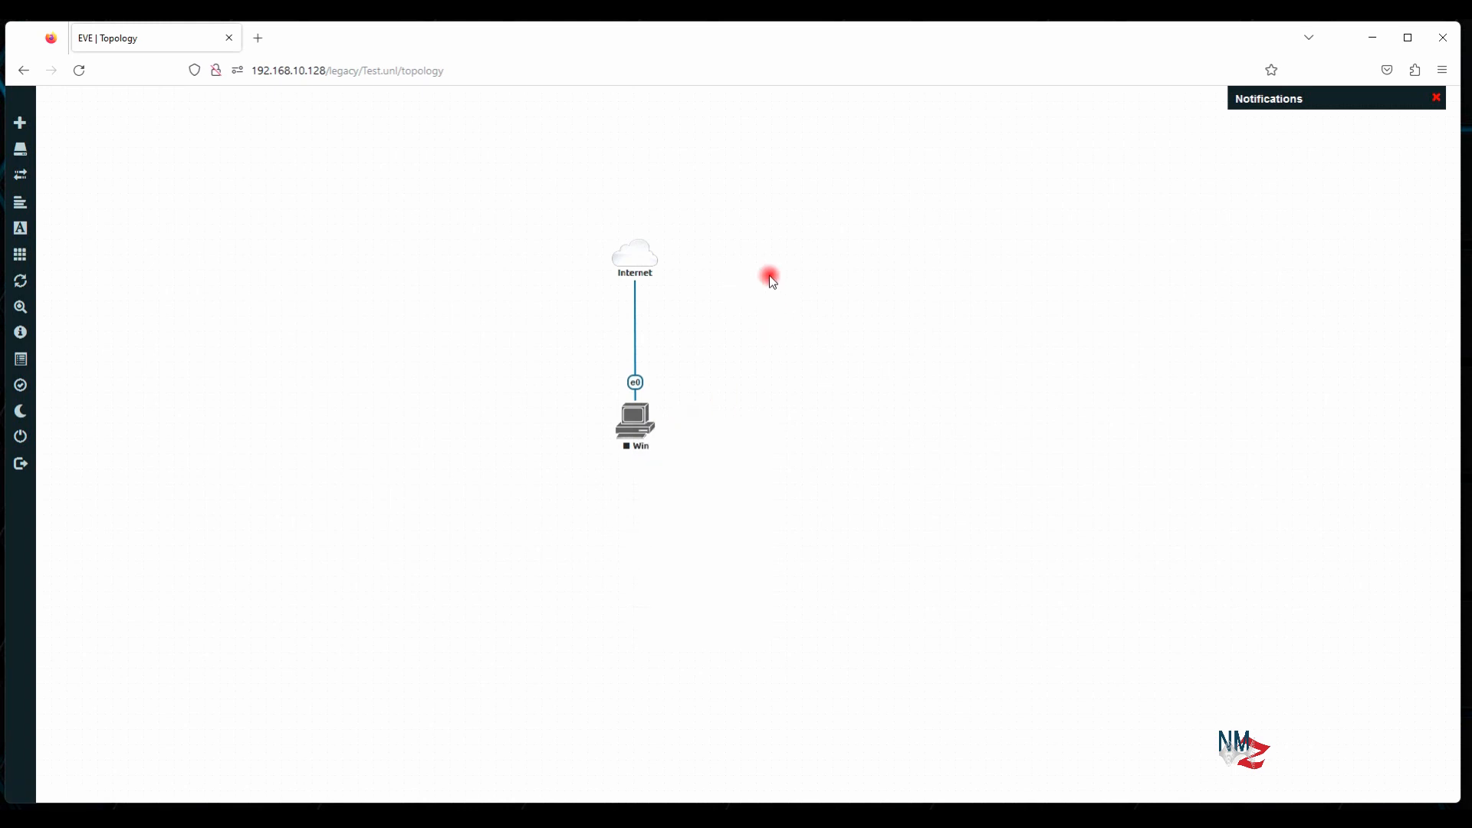
Add a node from the Cisco FirePower 6 template named FirePower and save it
right_click(810, 344)
left_click(858, 374)
scroll(648, 560, "down", 10)
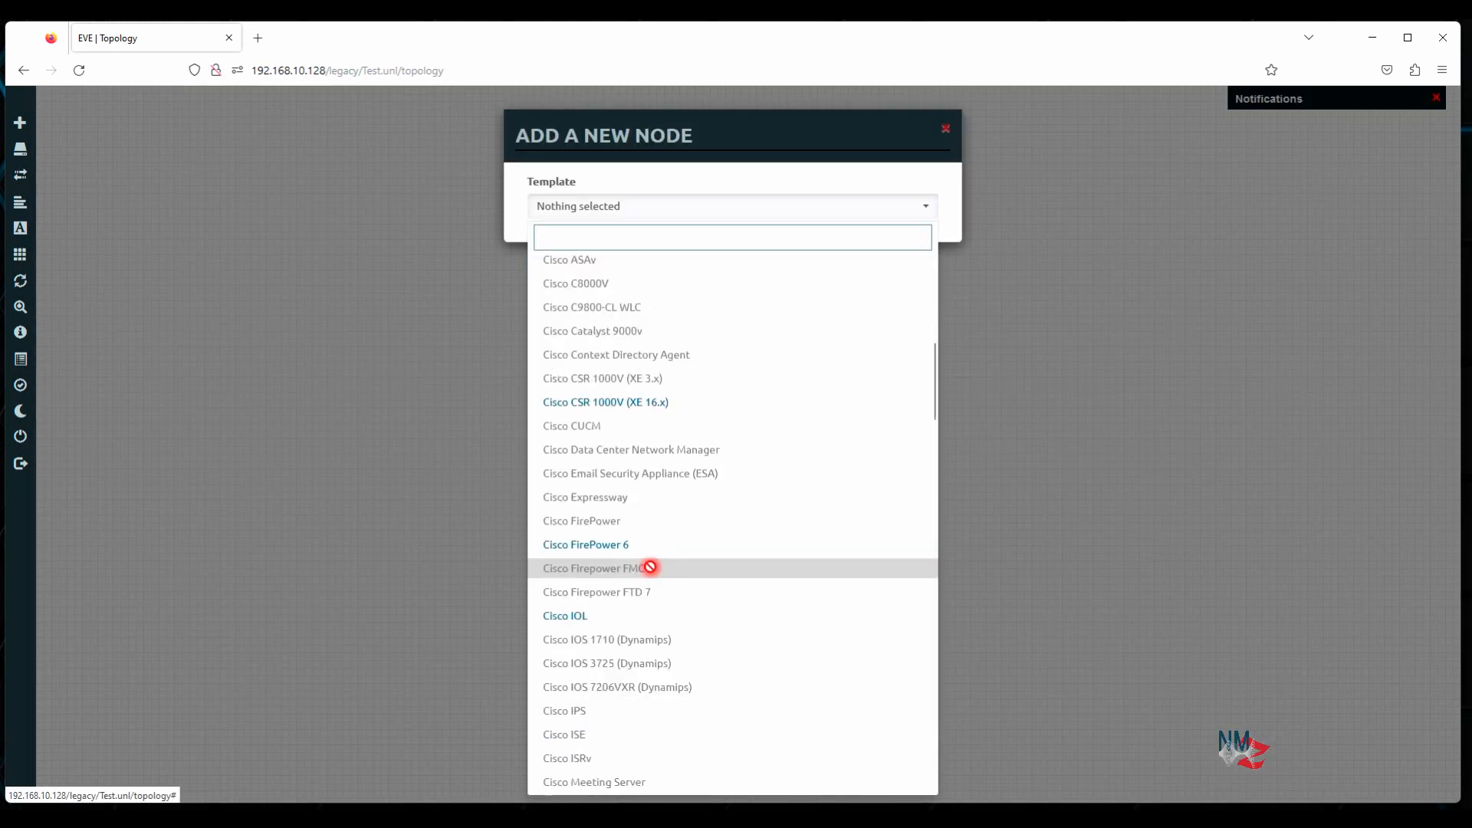
left_click(618, 415)
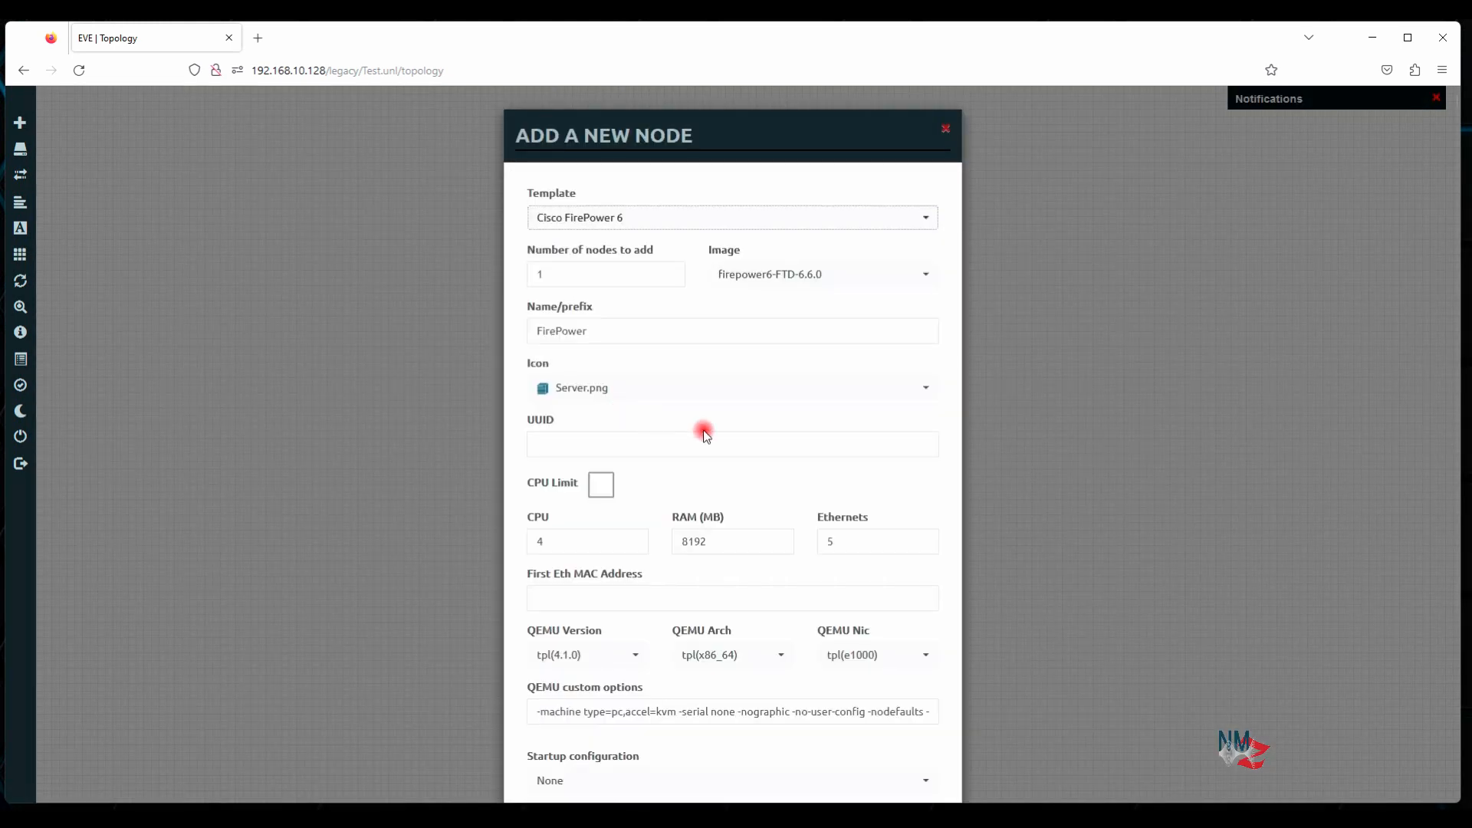
scroll(690, 641, "down", 3)
left_click(653, 755)
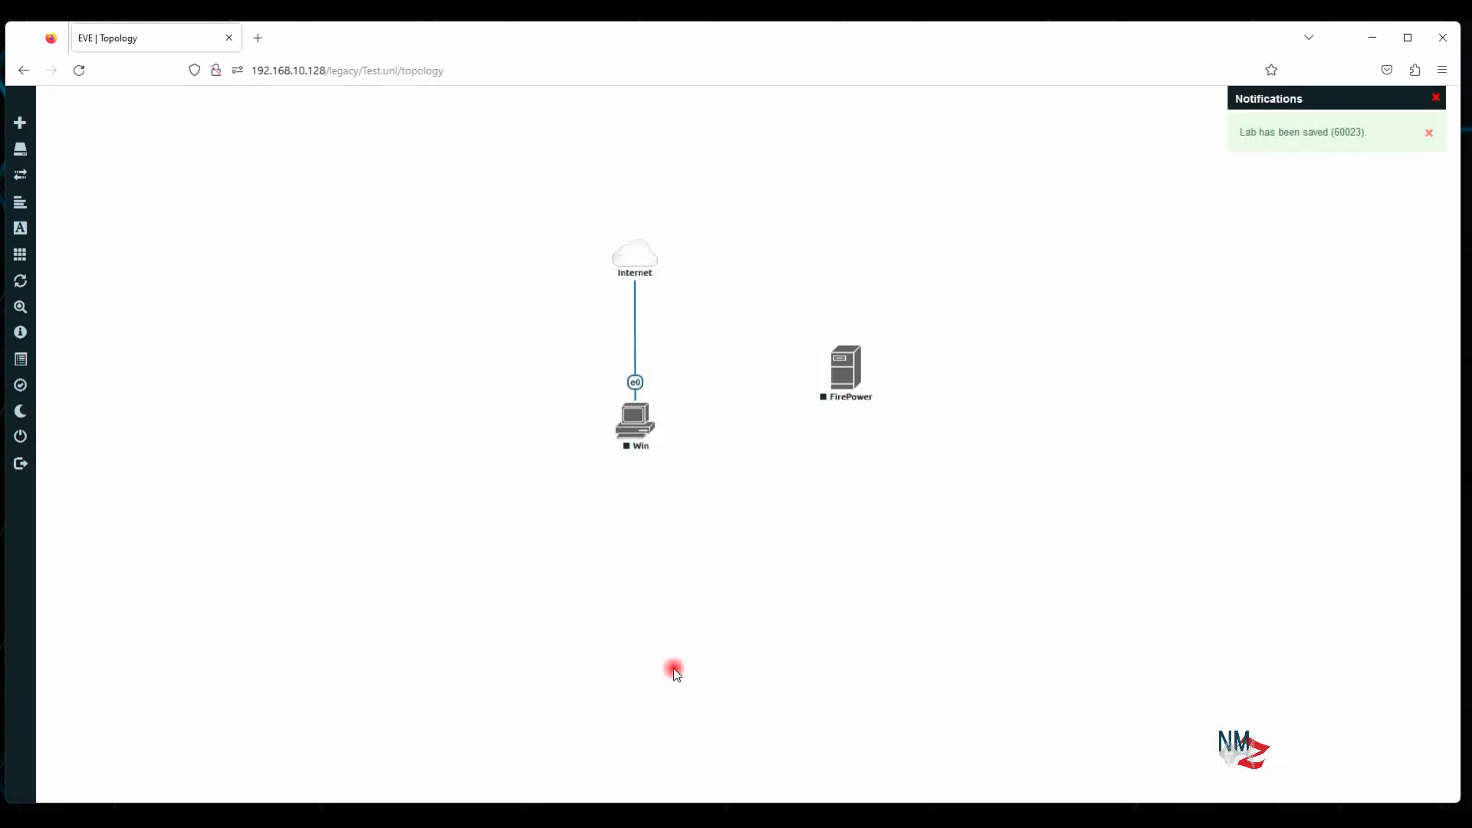
right_click(847, 365)
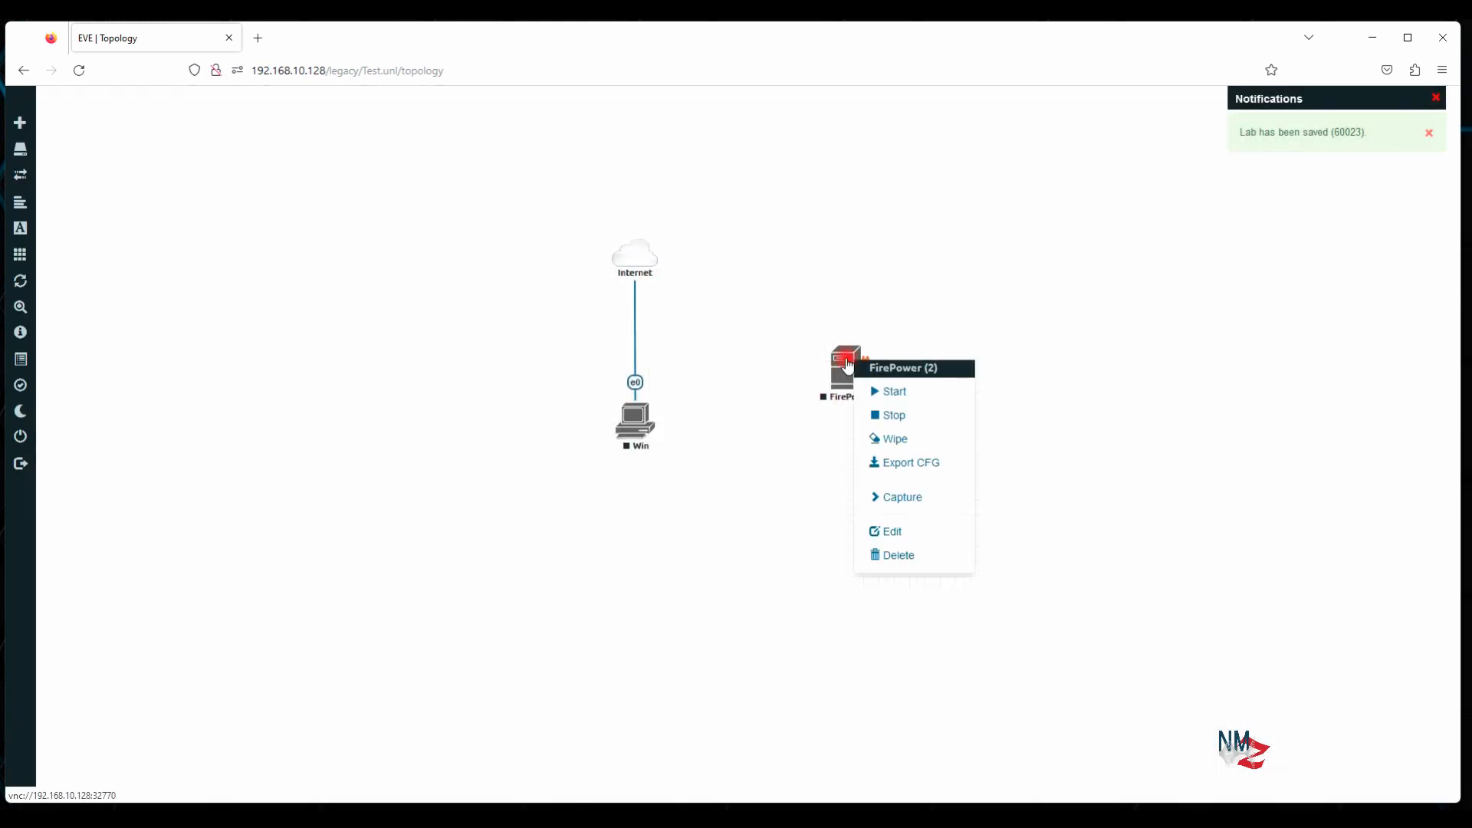
left_click(747, 435)
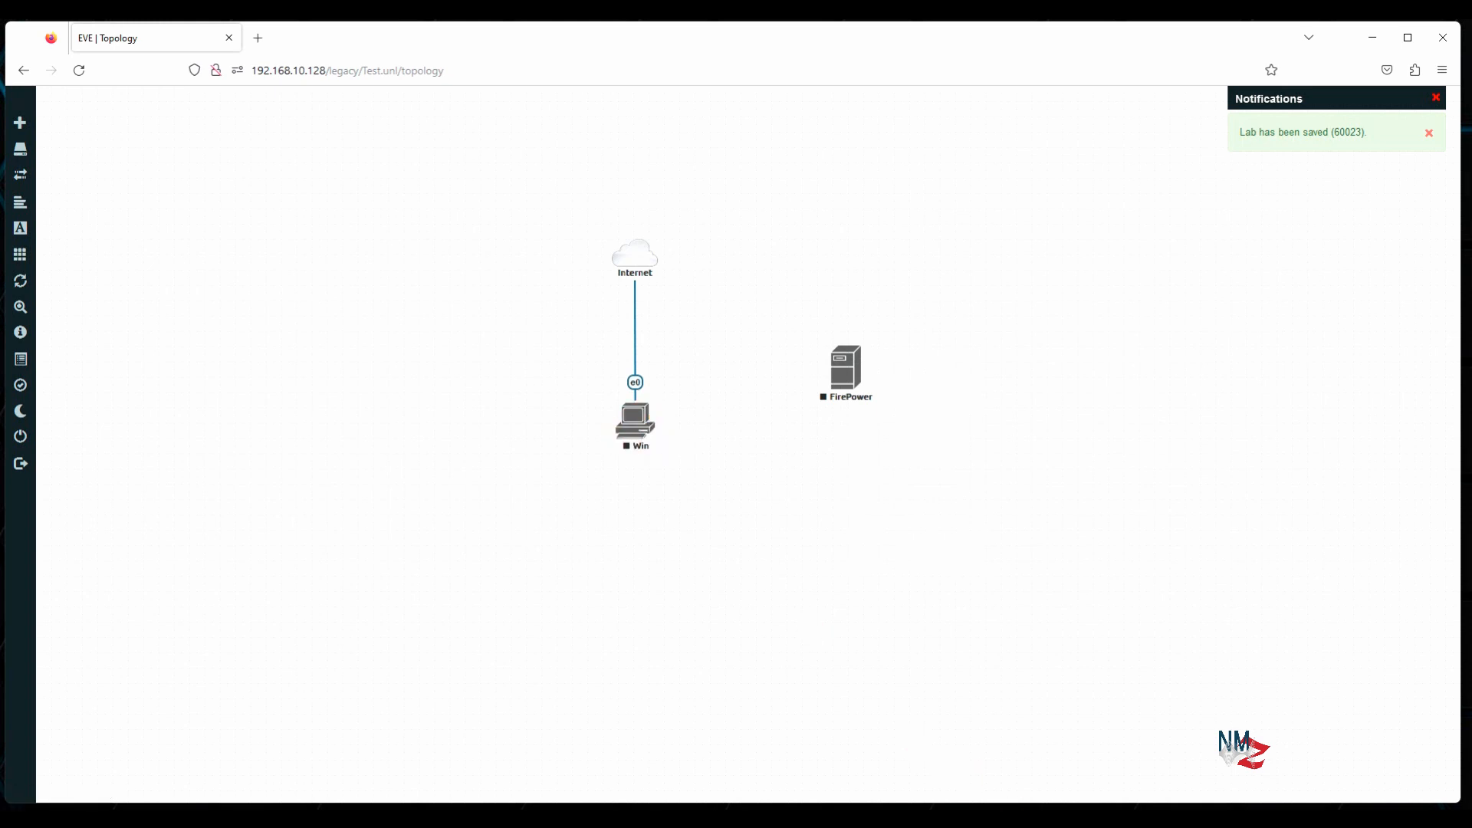
left_click(984, 816)
cd into the Win node's folder 1/ and run '/opt/qemu/bin/qemu-img comit virtioa.qcow2'
type("1e/1")
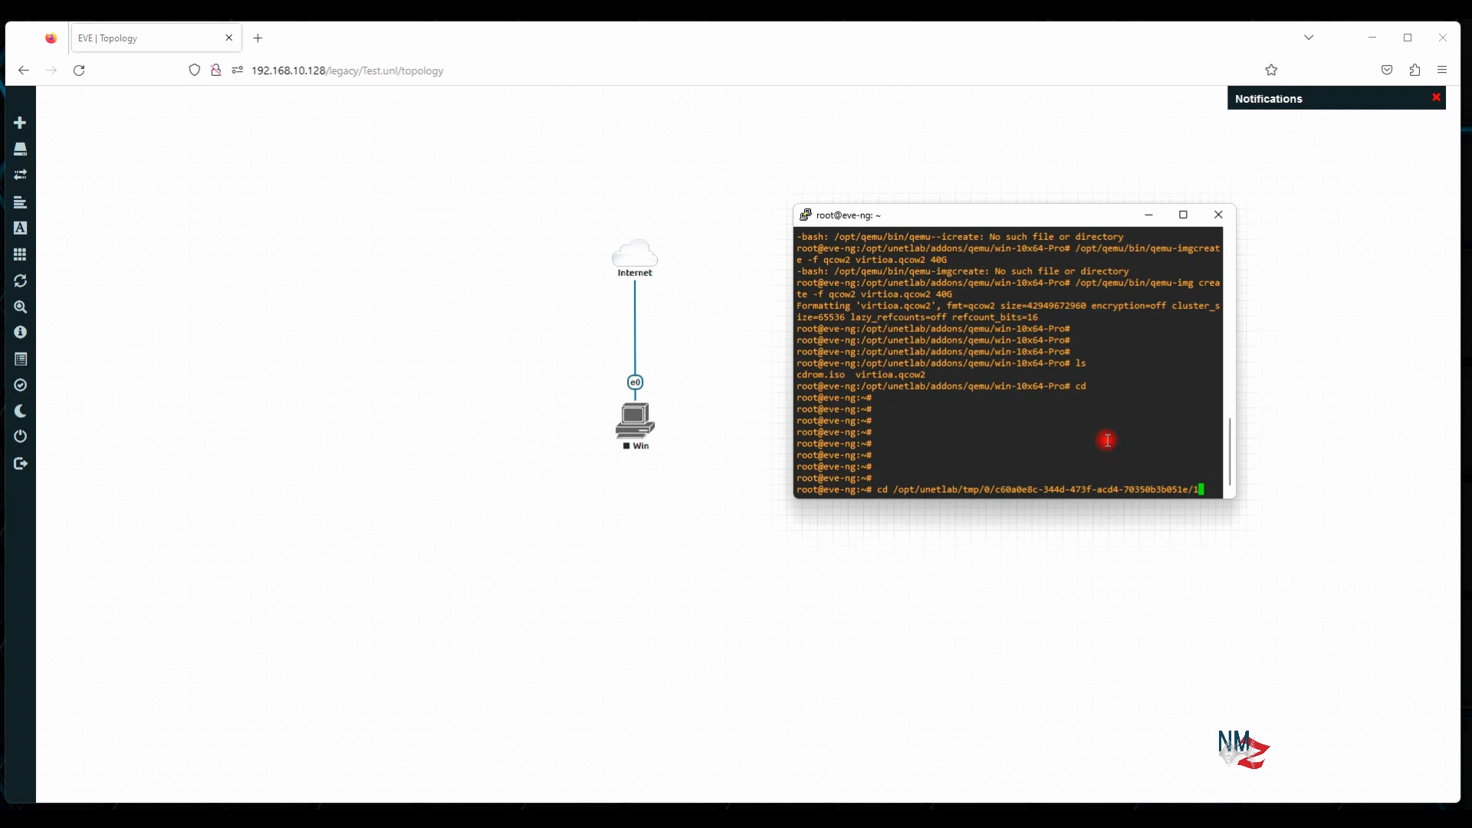
type("/")
key("Return")
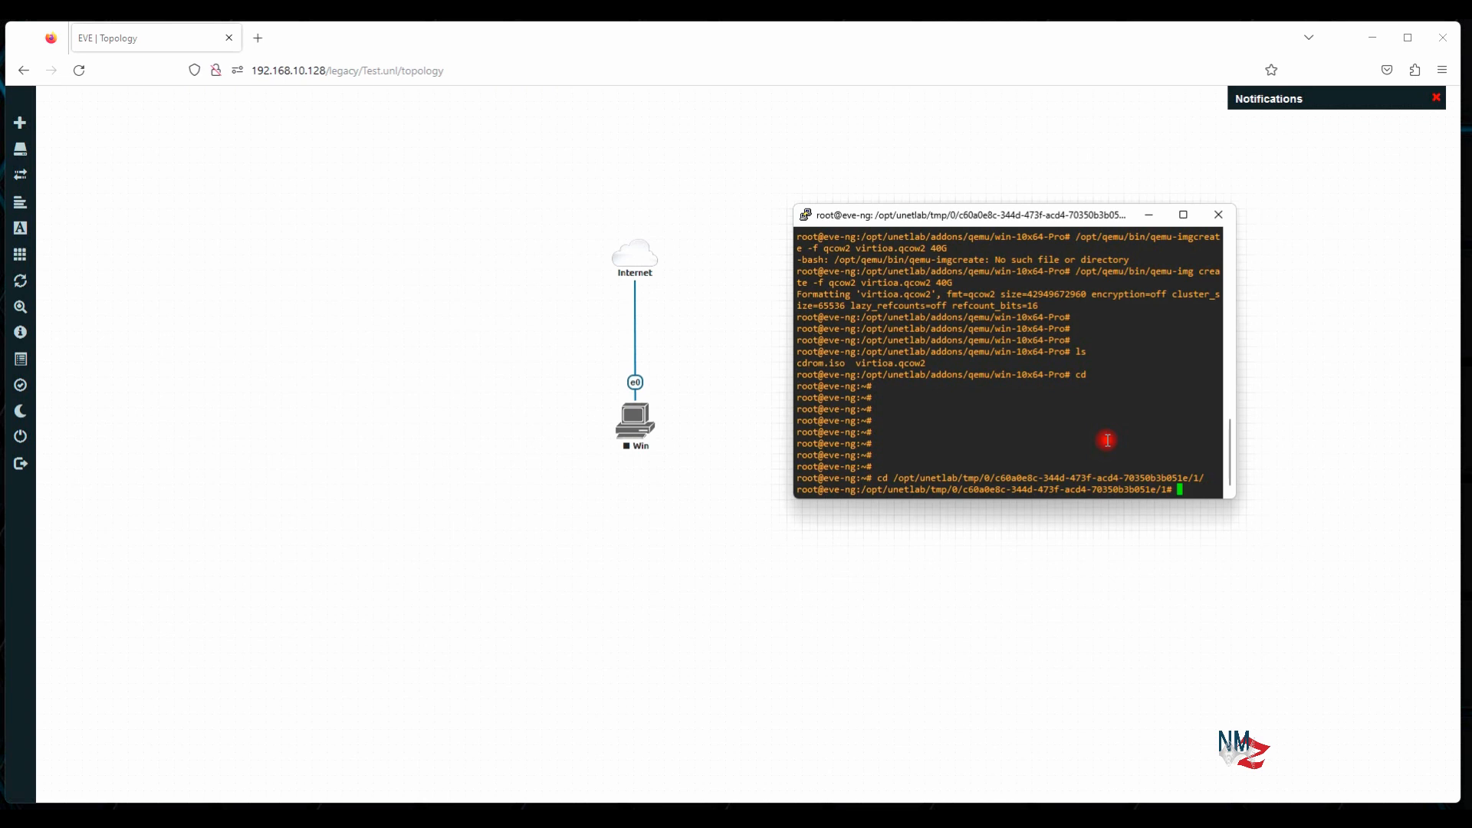
type("/op")
key("Tab")
type("qemub")
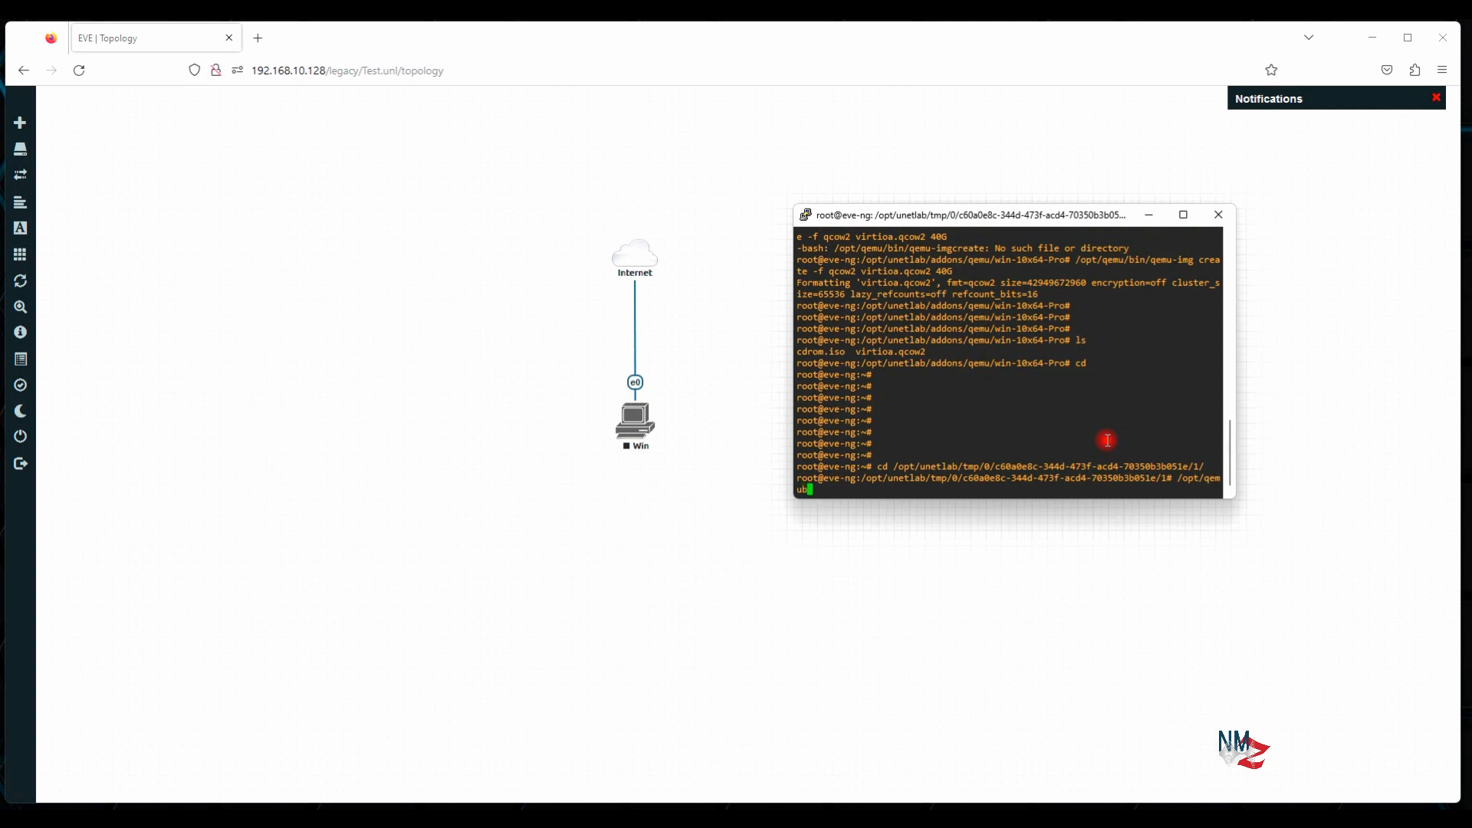
key("BackSpace")
type("/bin/qemu-img comit")
type("virtioa.qcow2")
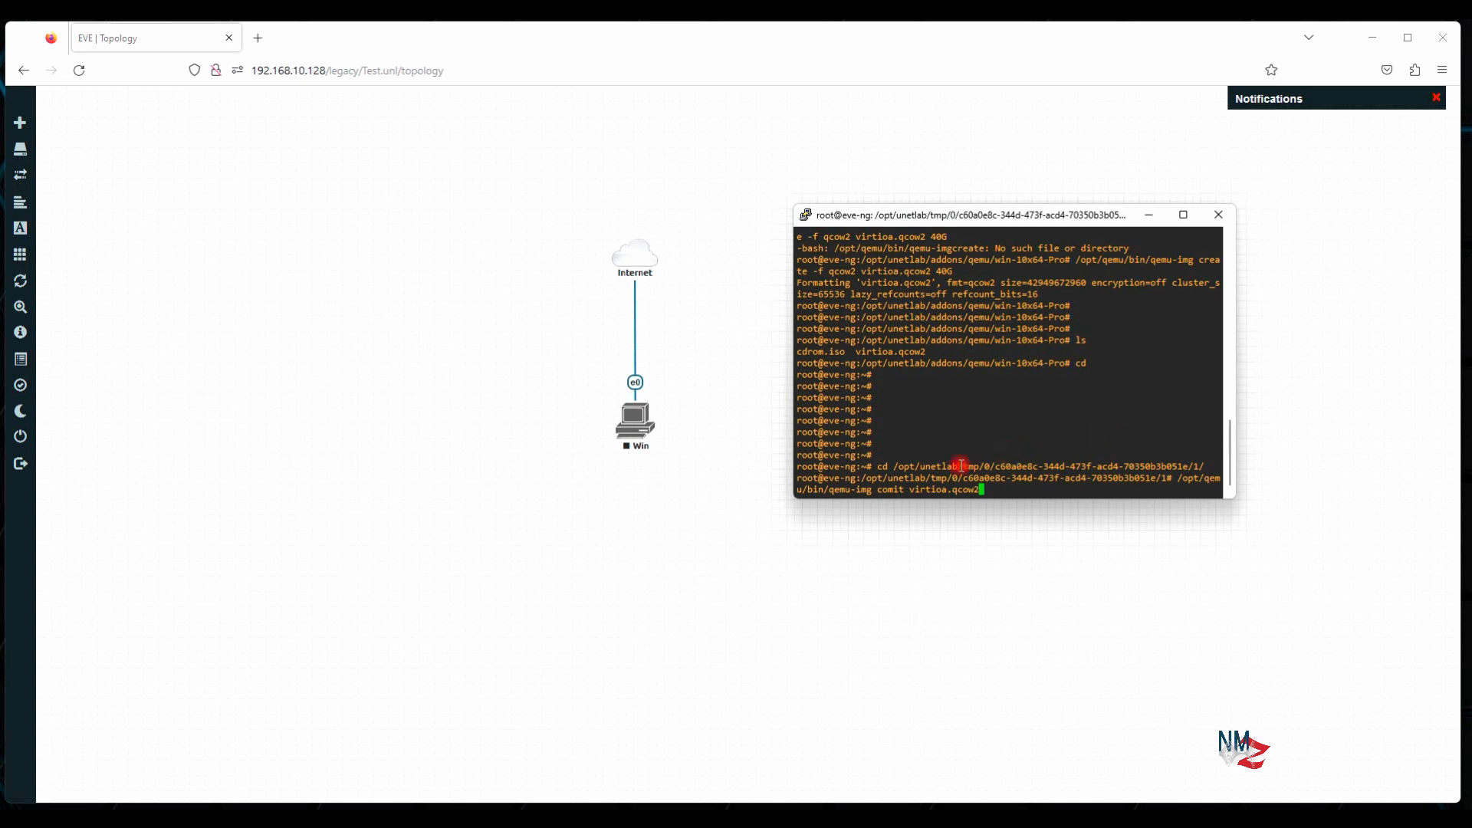
left_click_drag(912, 491, 947, 489)
left_click(997, 490)
key("Return")
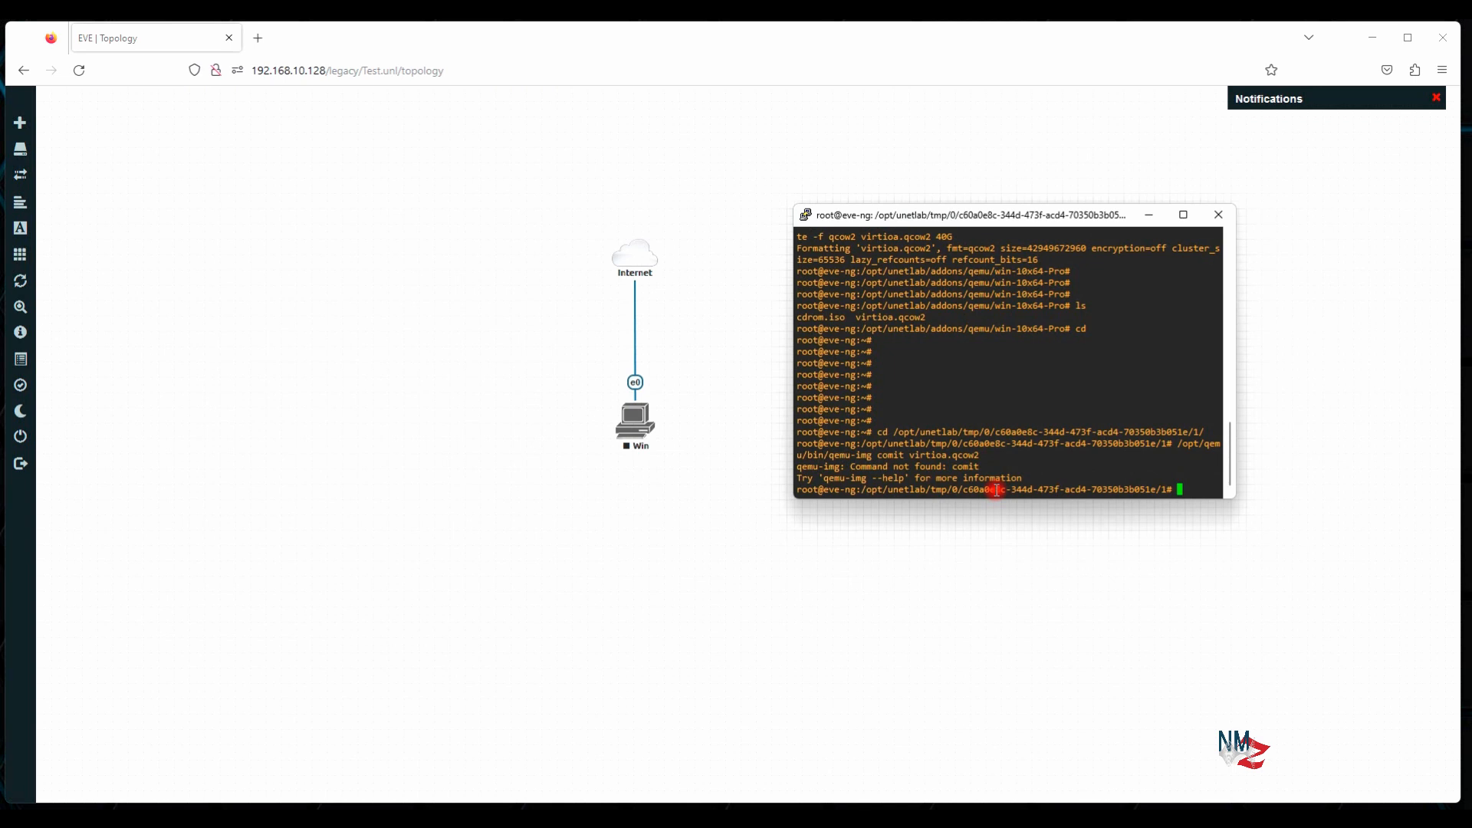
key("Up")
Add the missing 'm' to the qemu-img commit command for virtioa.qcow2, rerun it, and confirm 'Image committed.'
key("Left")
key("Left")
key("Left")
key("Left")
key("Left")
key("Left")
key("Left")
key("Left")
key("Left")
key("Left")
key("Left")
key("Left")
key("Left")
key("Left")
key("Left")
key("Left")
type("m")
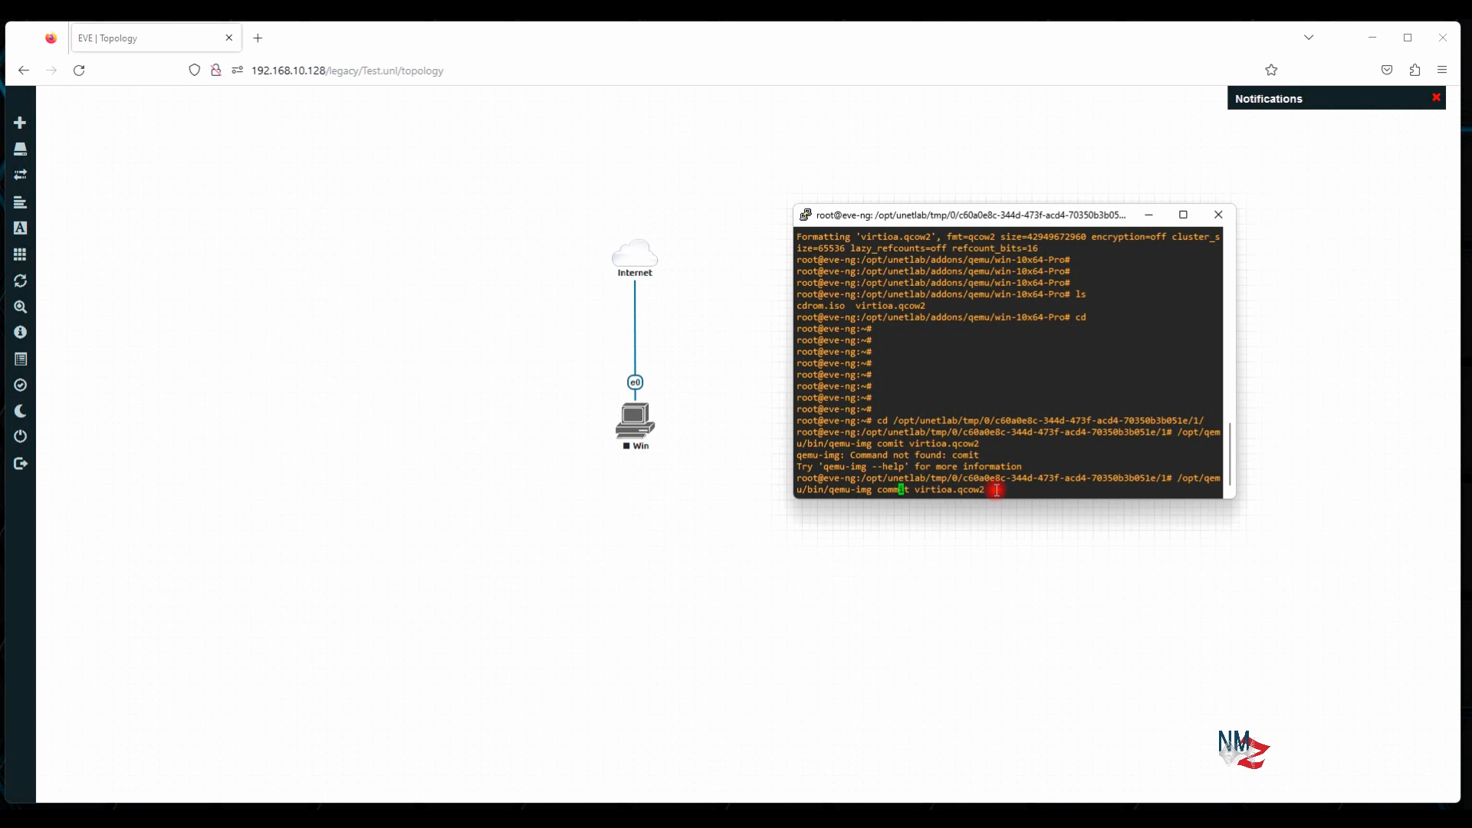
key("Return")
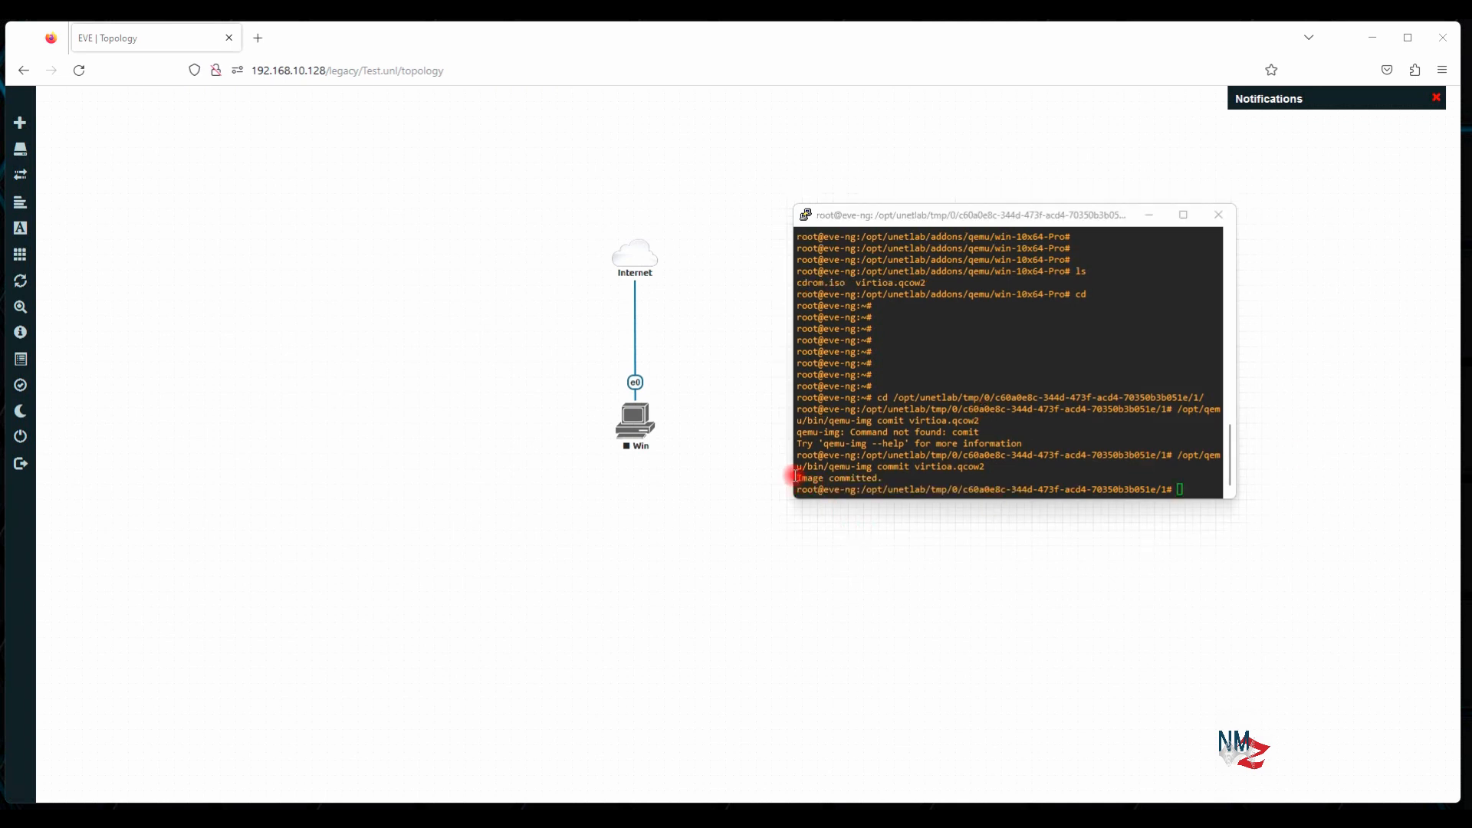
left_click_drag(794, 478, 855, 480)
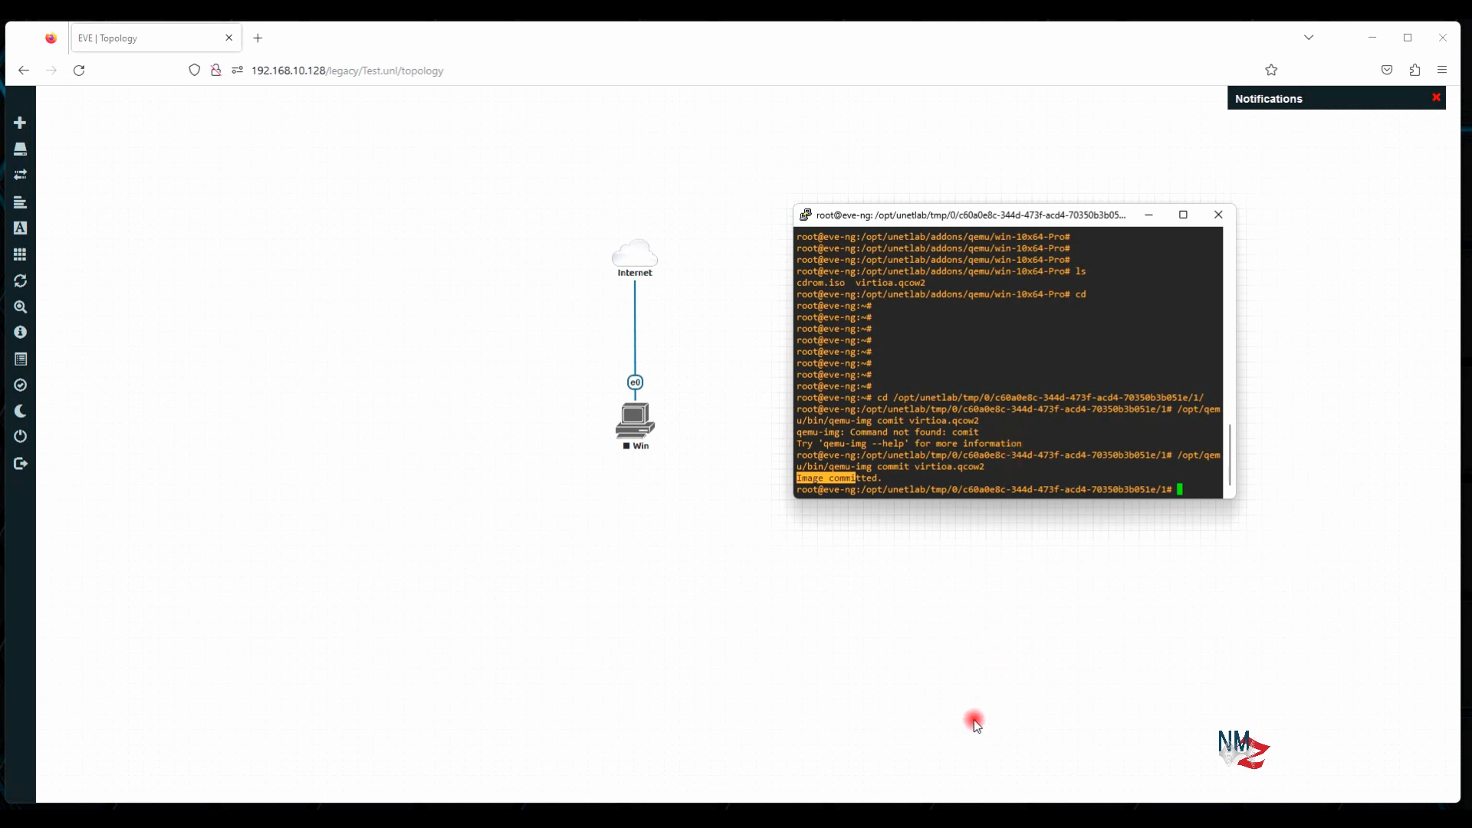
mouse_move(925, 805)
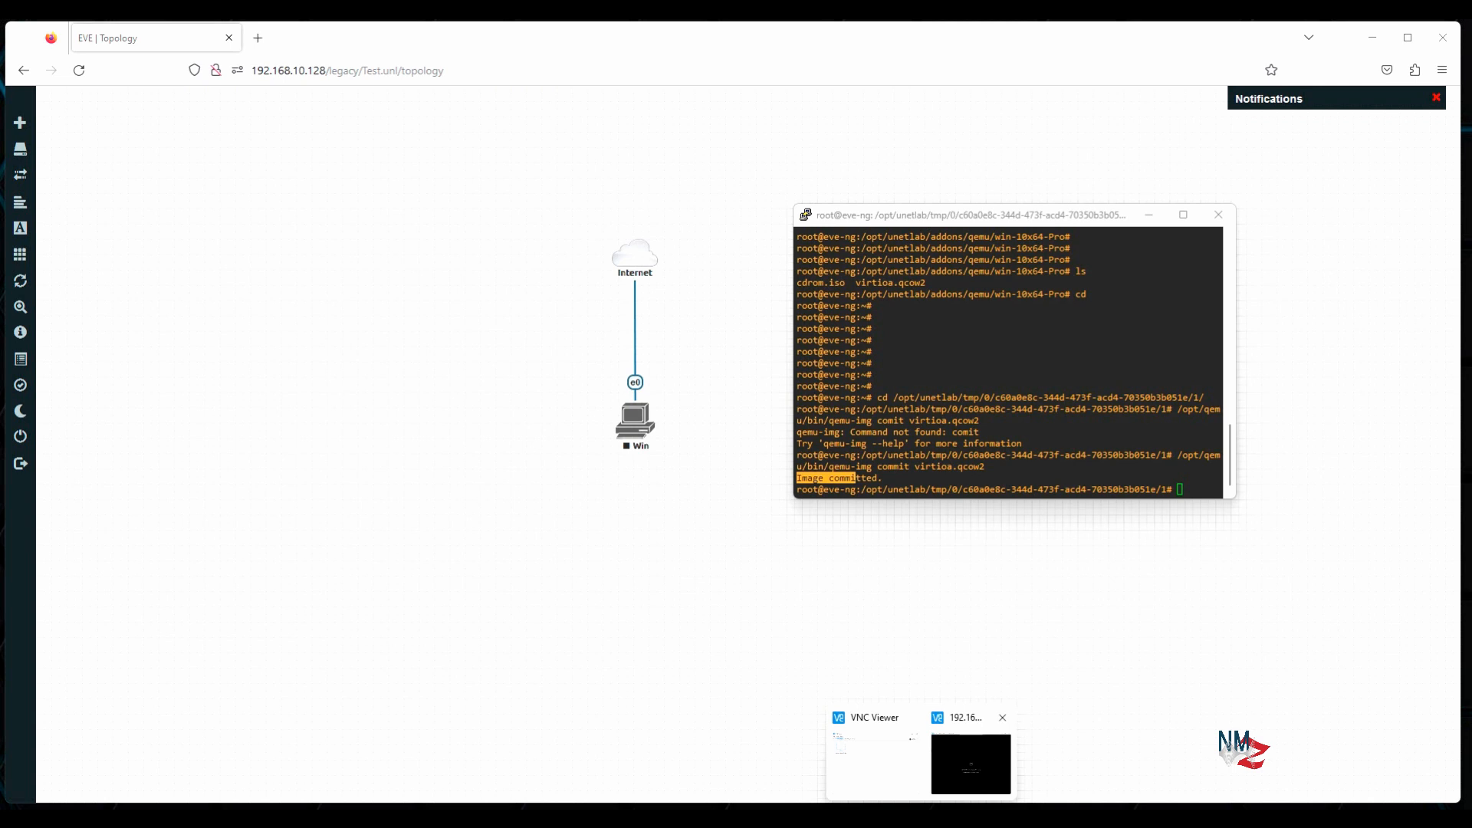
Refresh the win-10x64-Pro folder in WinSCP and check the enlarged virtioa.qcow2 file size
left_click(890, 816)
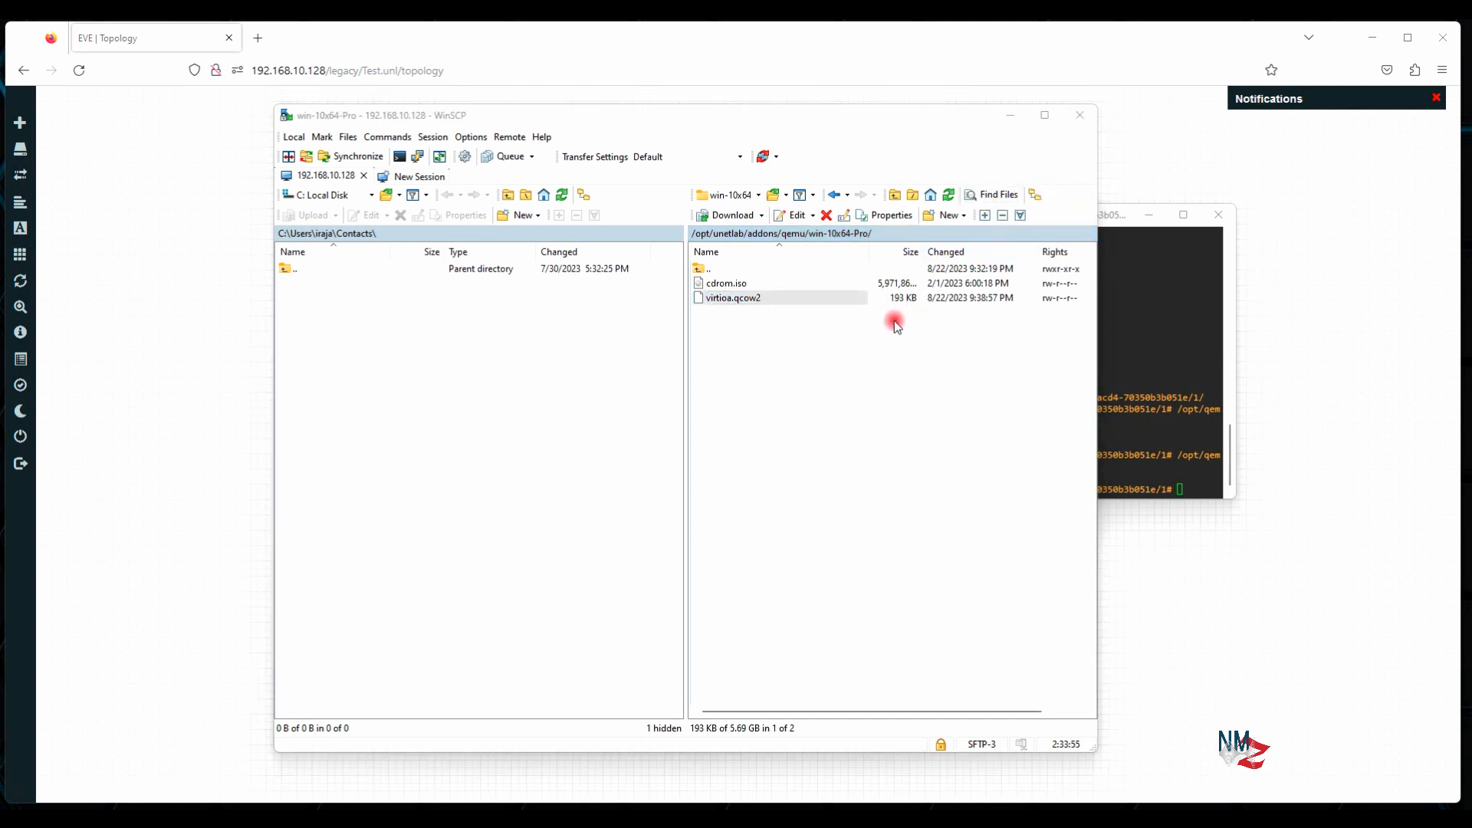
left_click(863, 297)
left_click(949, 194)
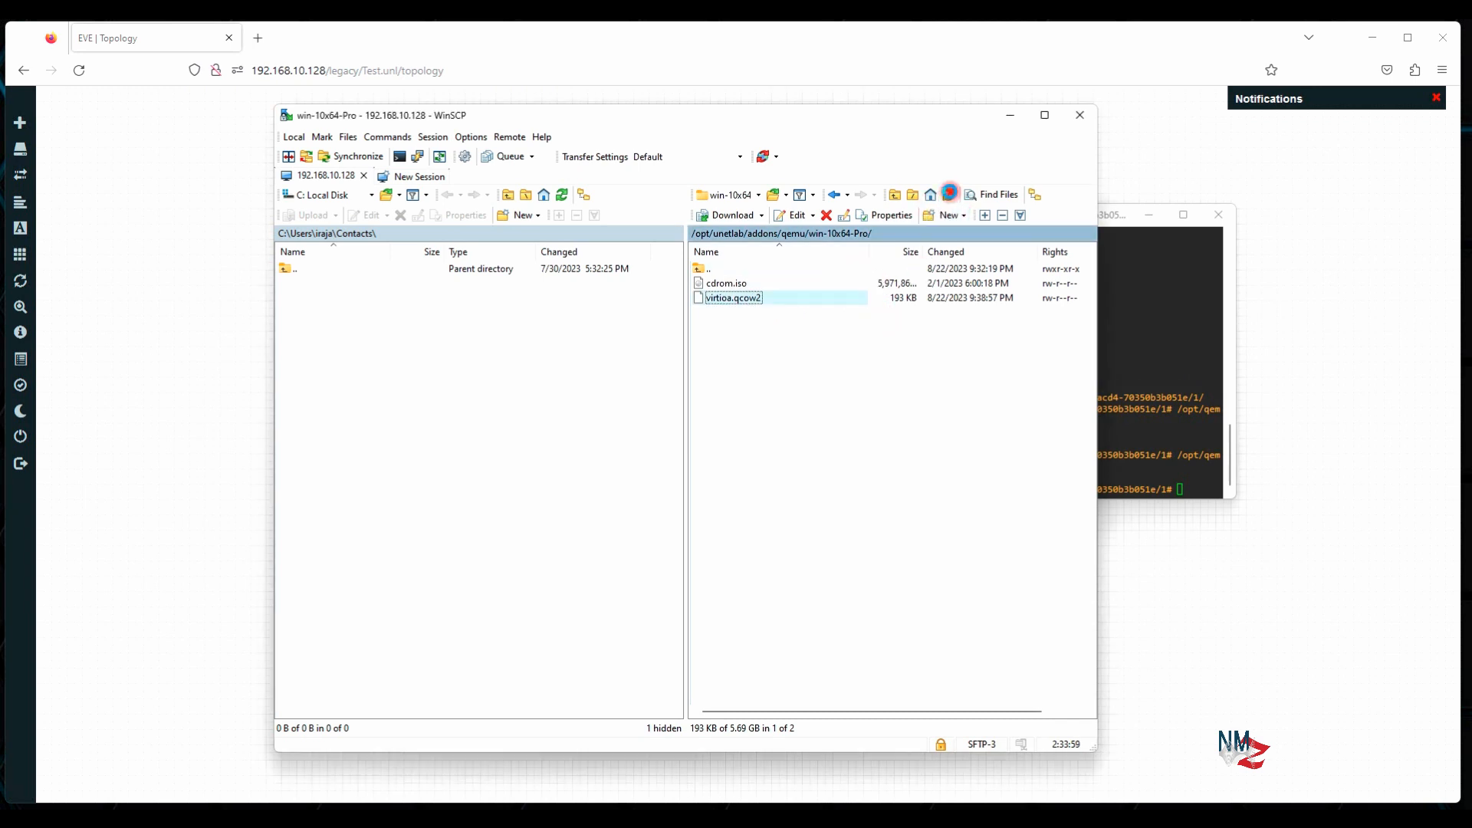
left_click(894, 326)
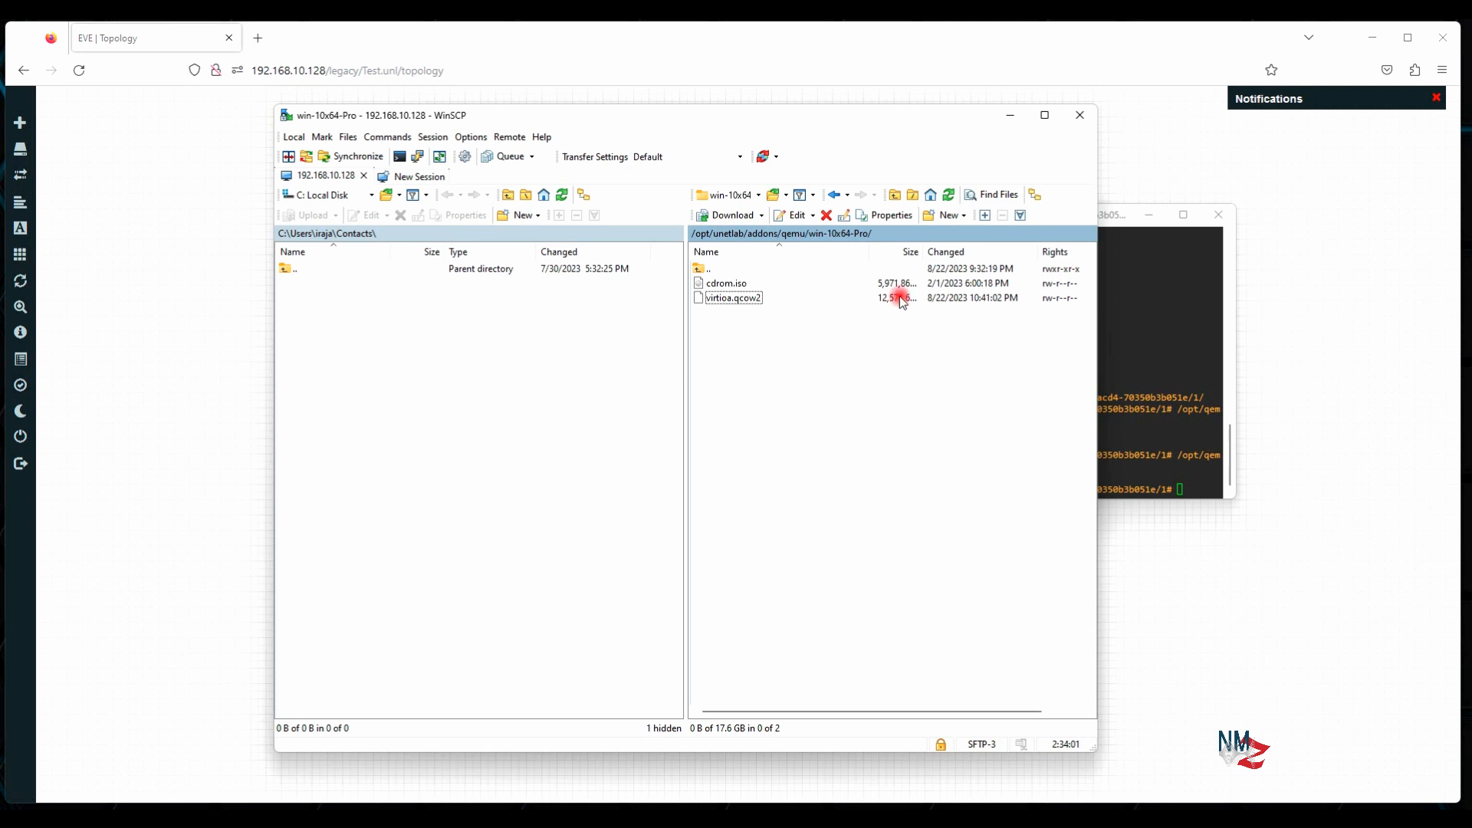
left_click(755, 299)
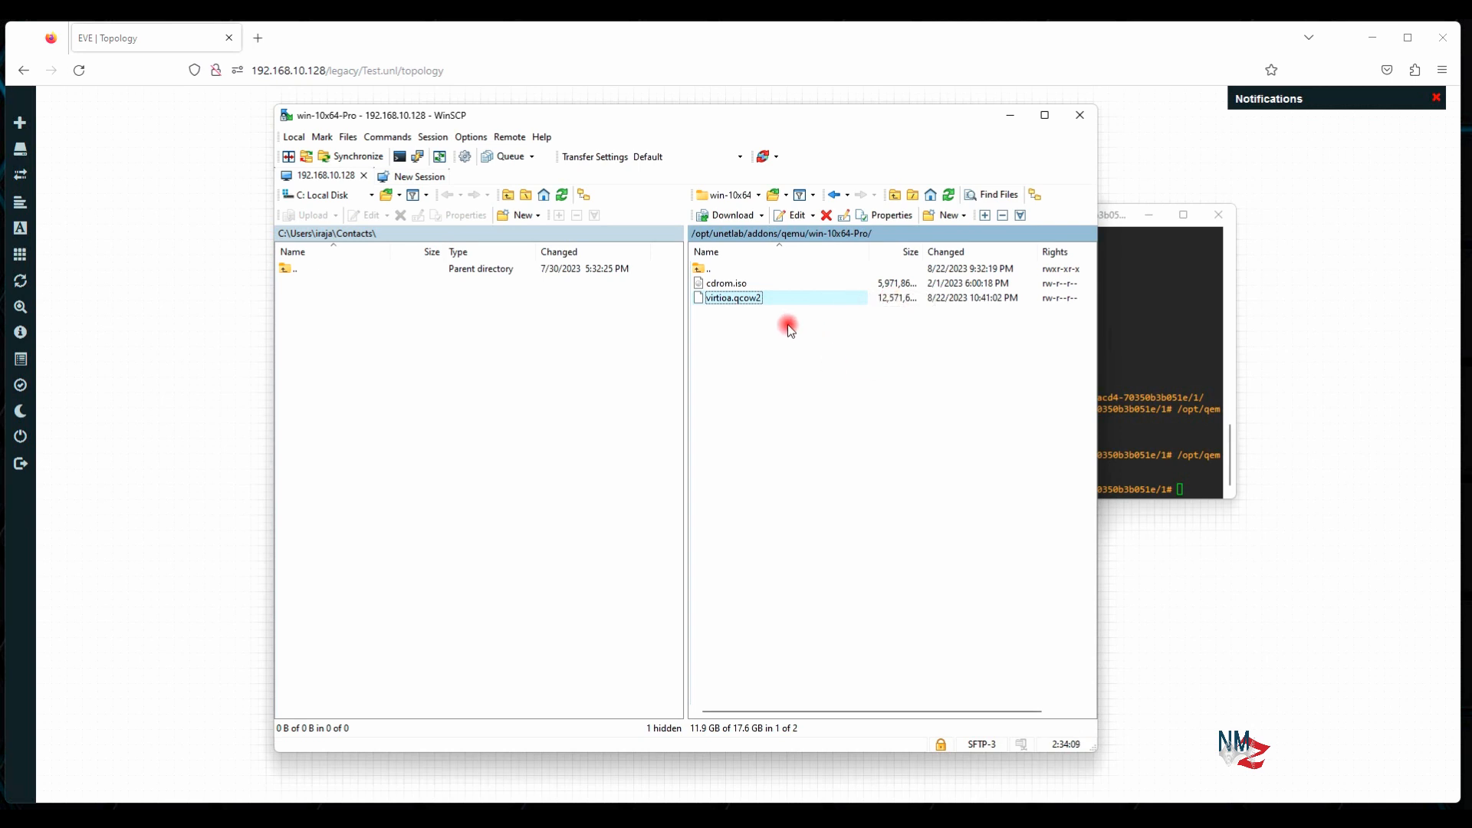
Delete cdrom.iso from the image folder, then go back up to the qemu folder
left_click(727, 285)
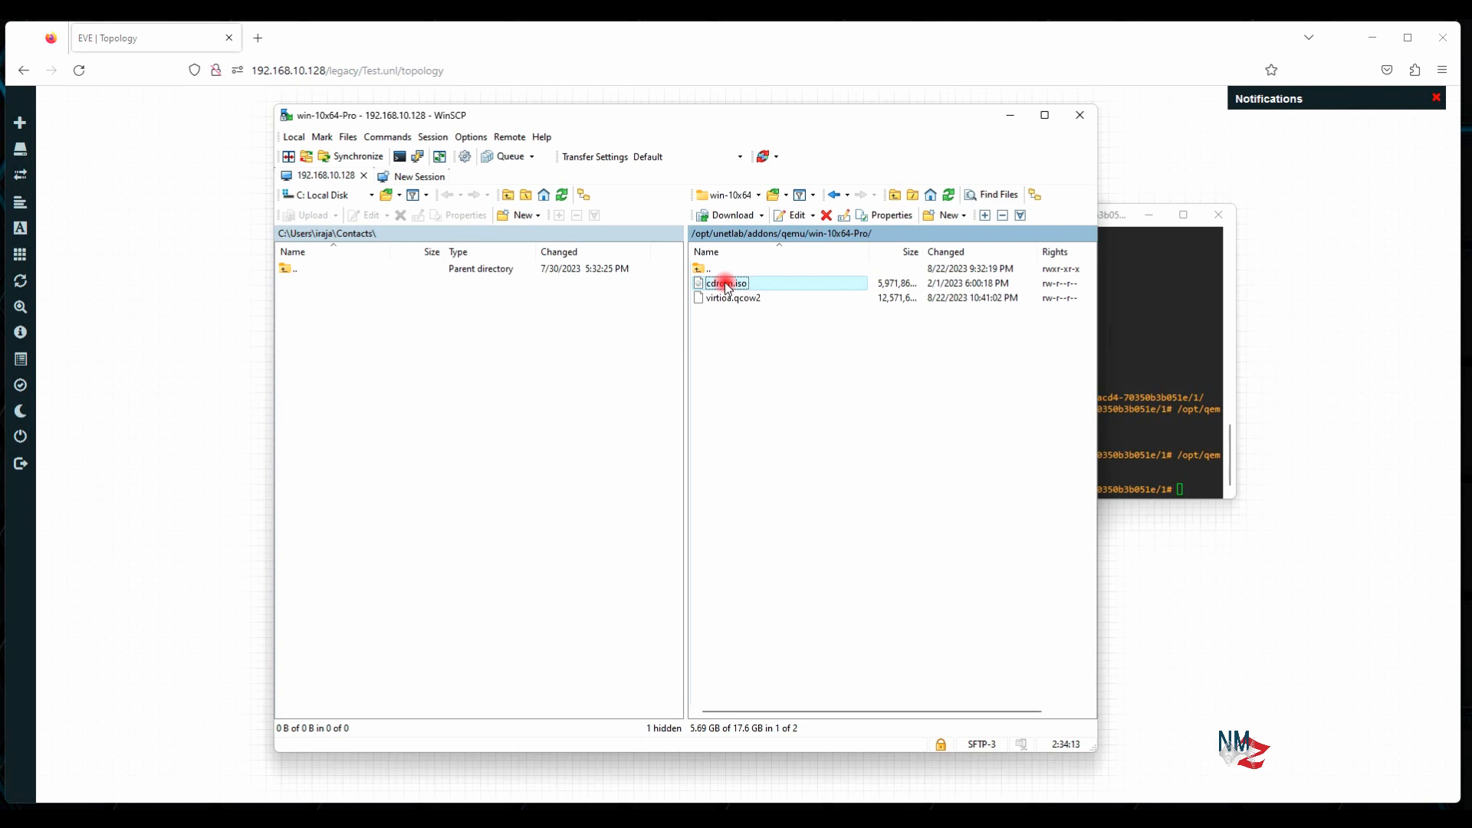
right_click(727, 287)
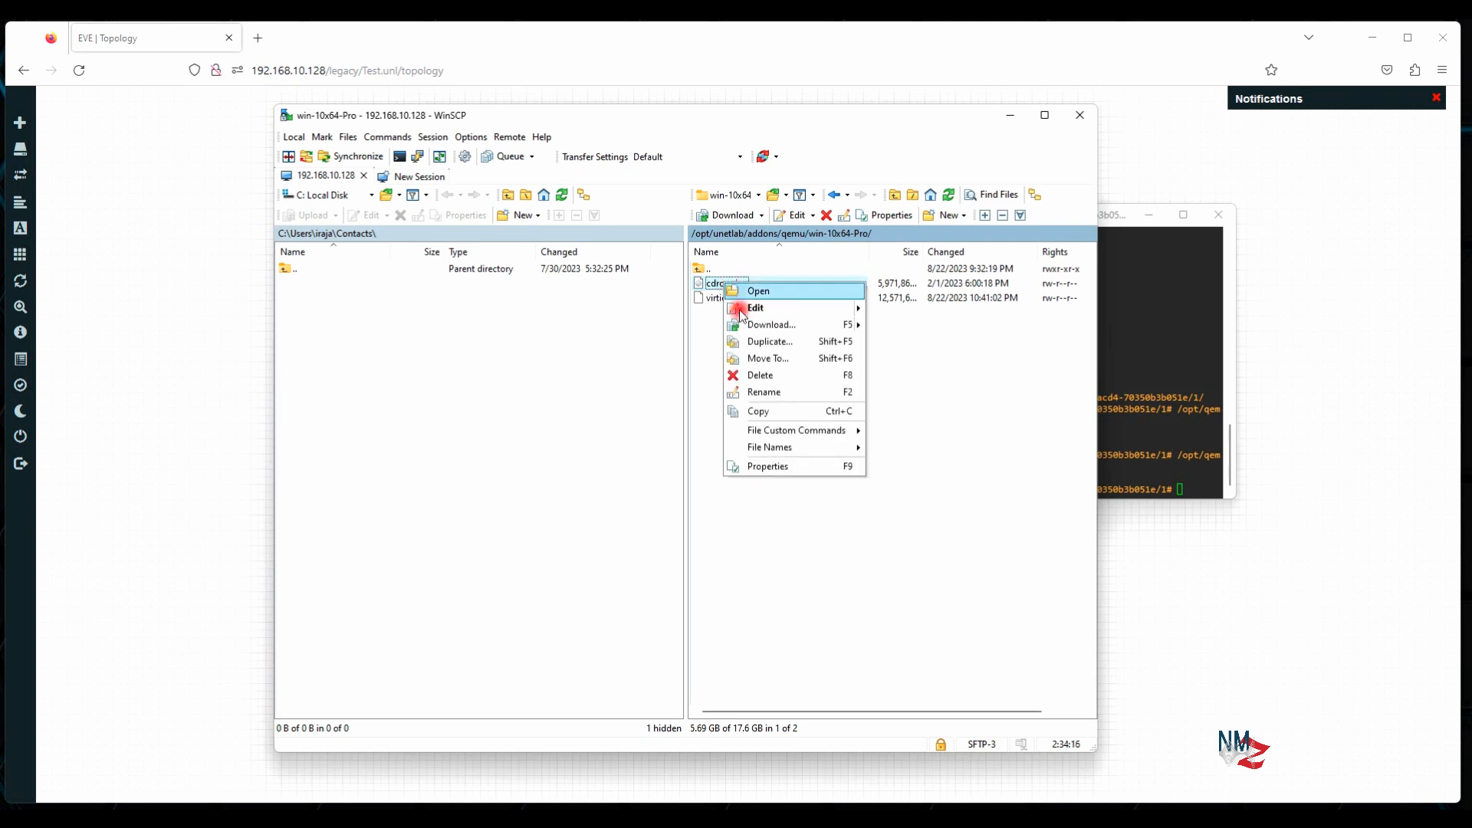
left_click(769, 376)
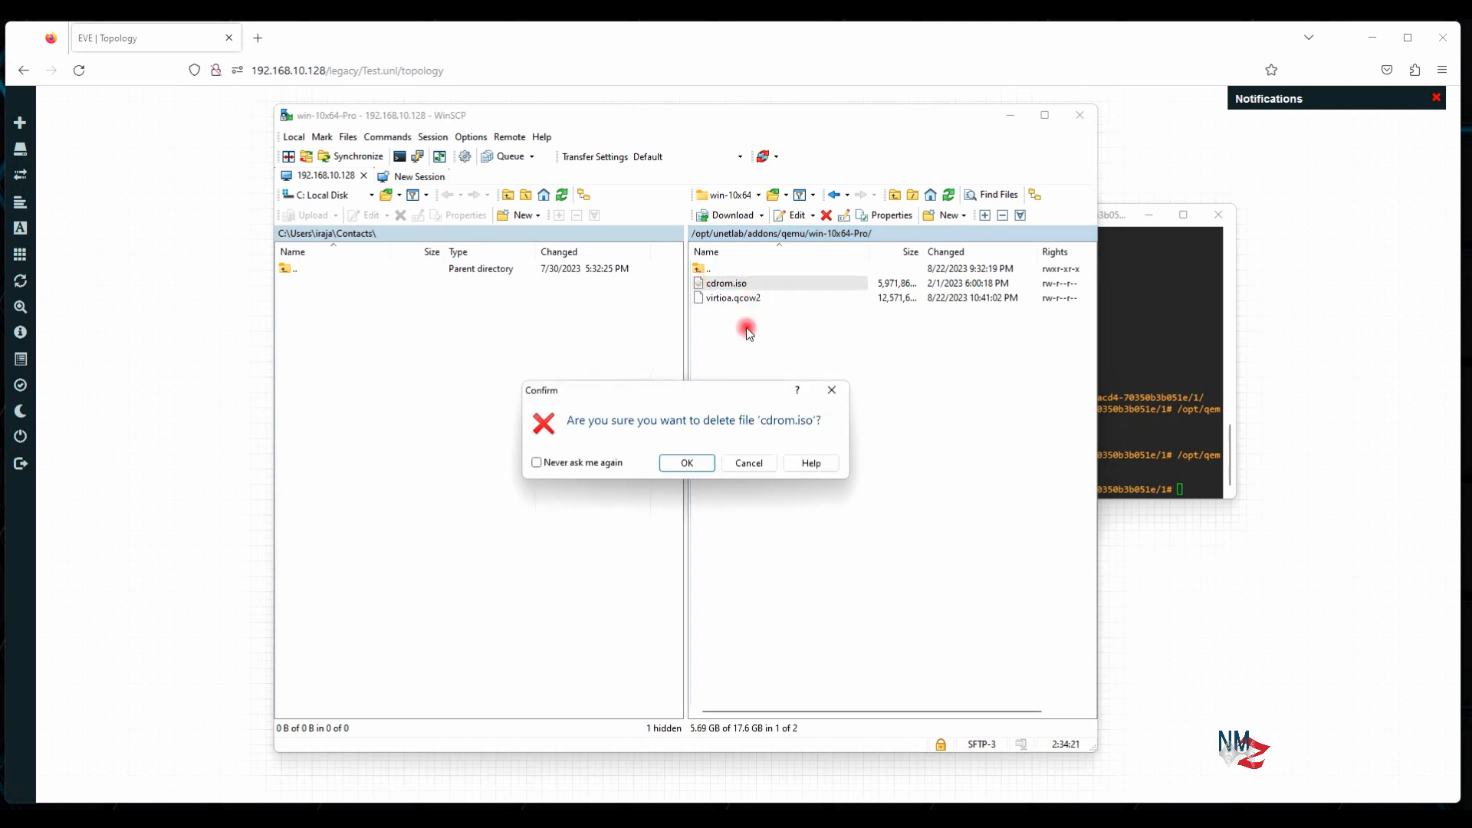
left_click(690, 463)
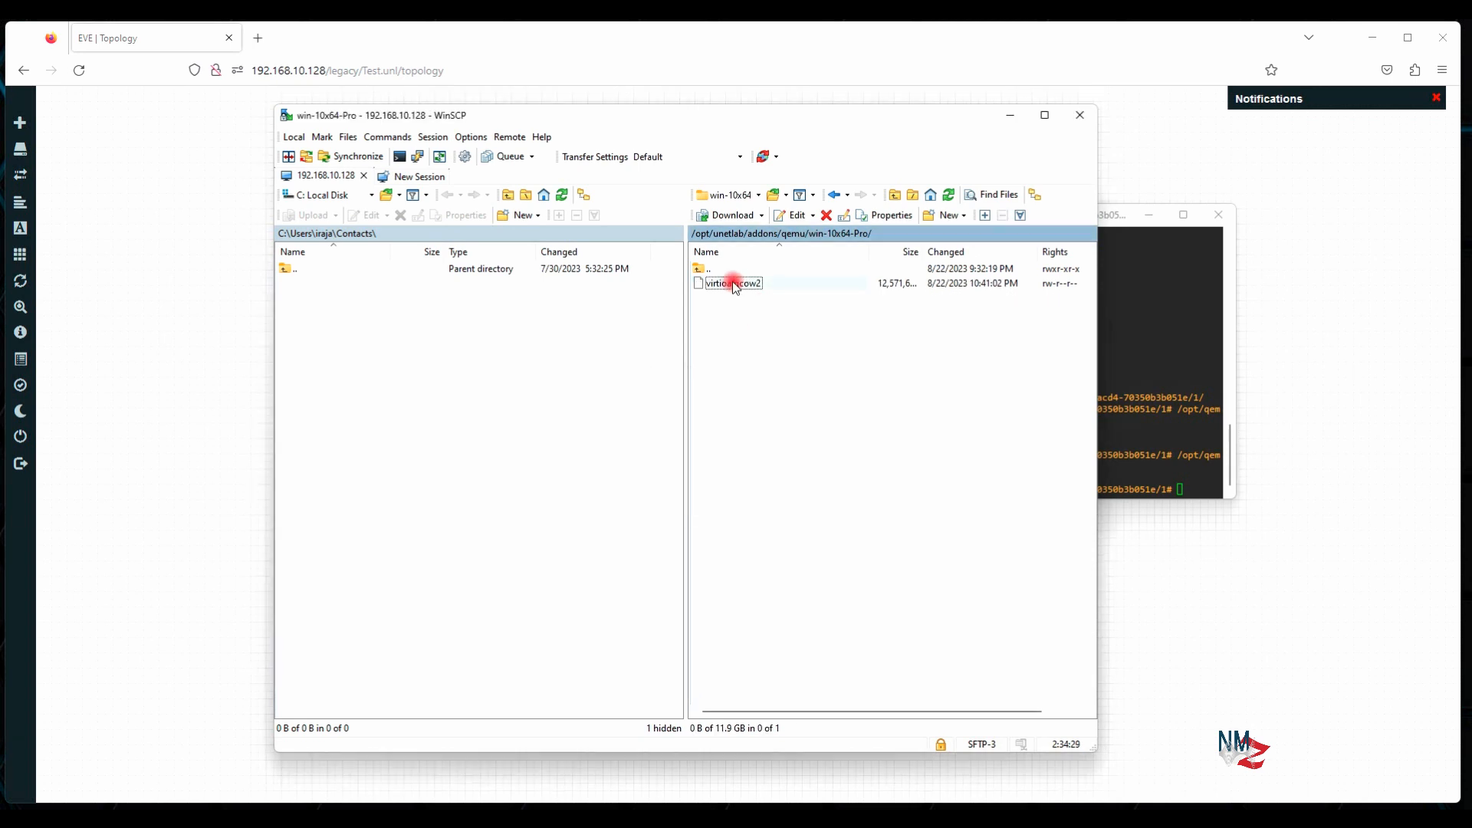
double_click(701, 268)
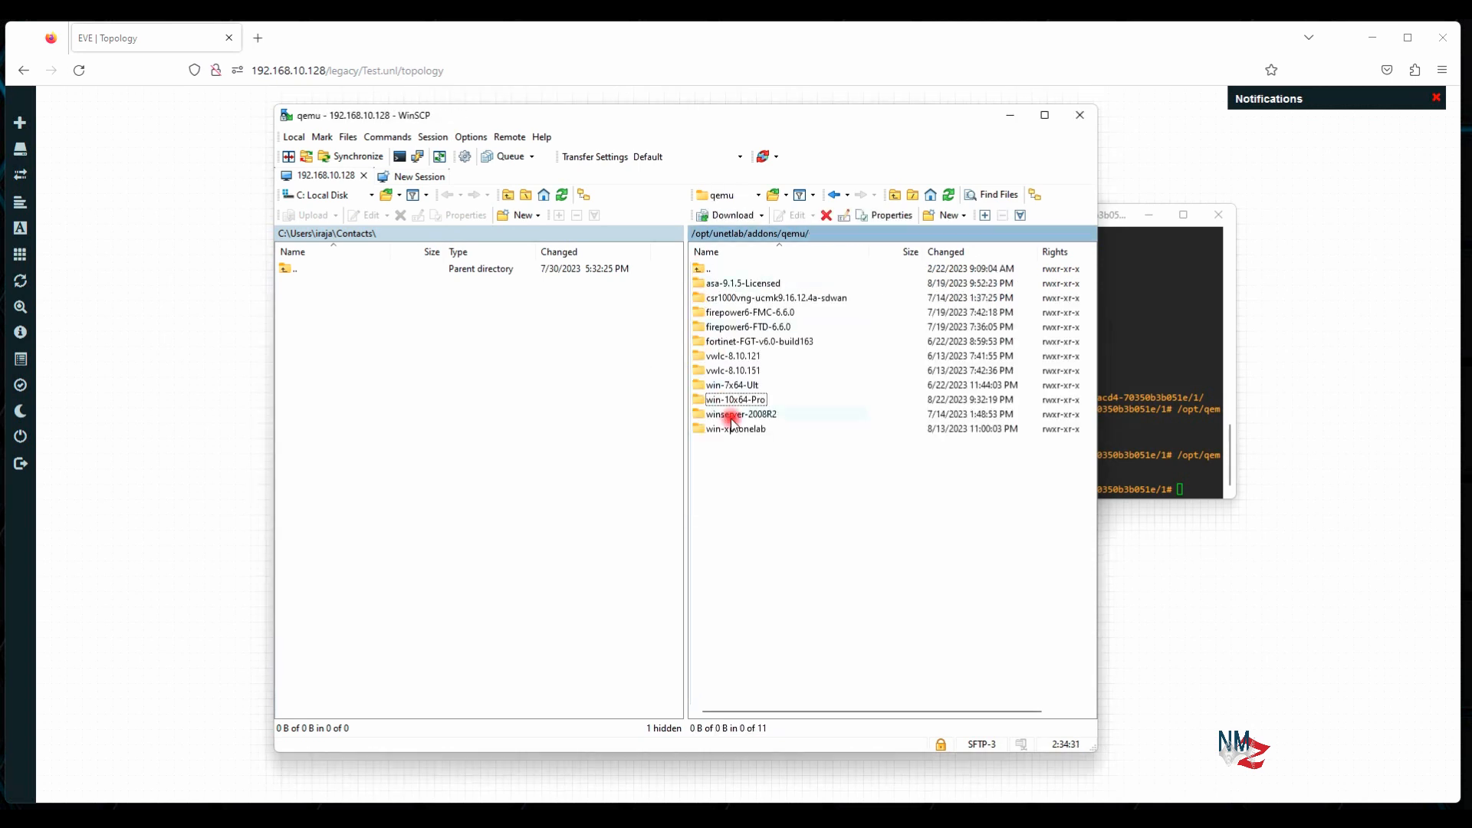
left_click(1329, 379)
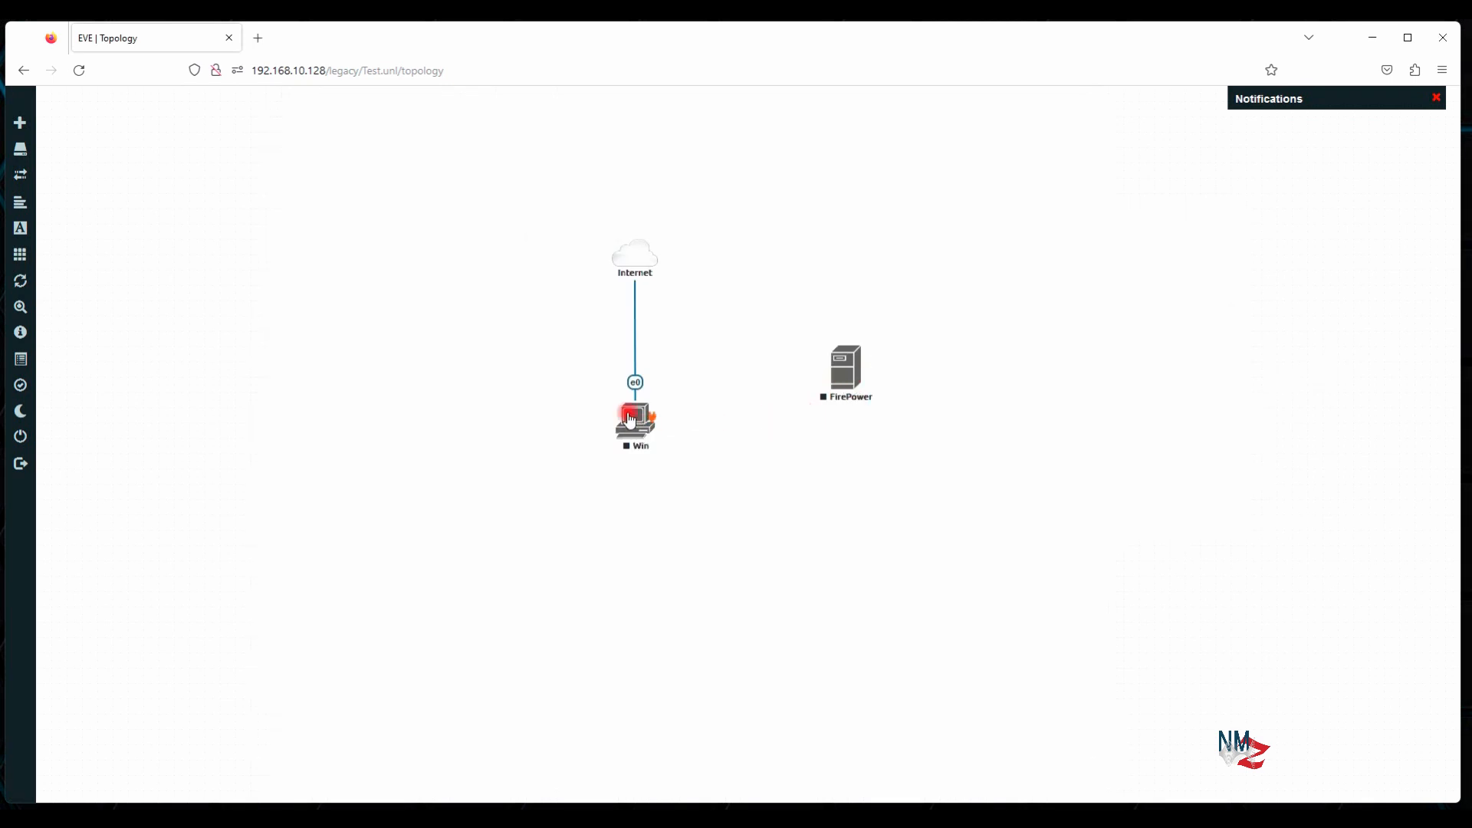
Delete the Win node and then the FirePower node, confirming each deletion warning with Yes
right_click(631, 418)
left_click(686, 610)
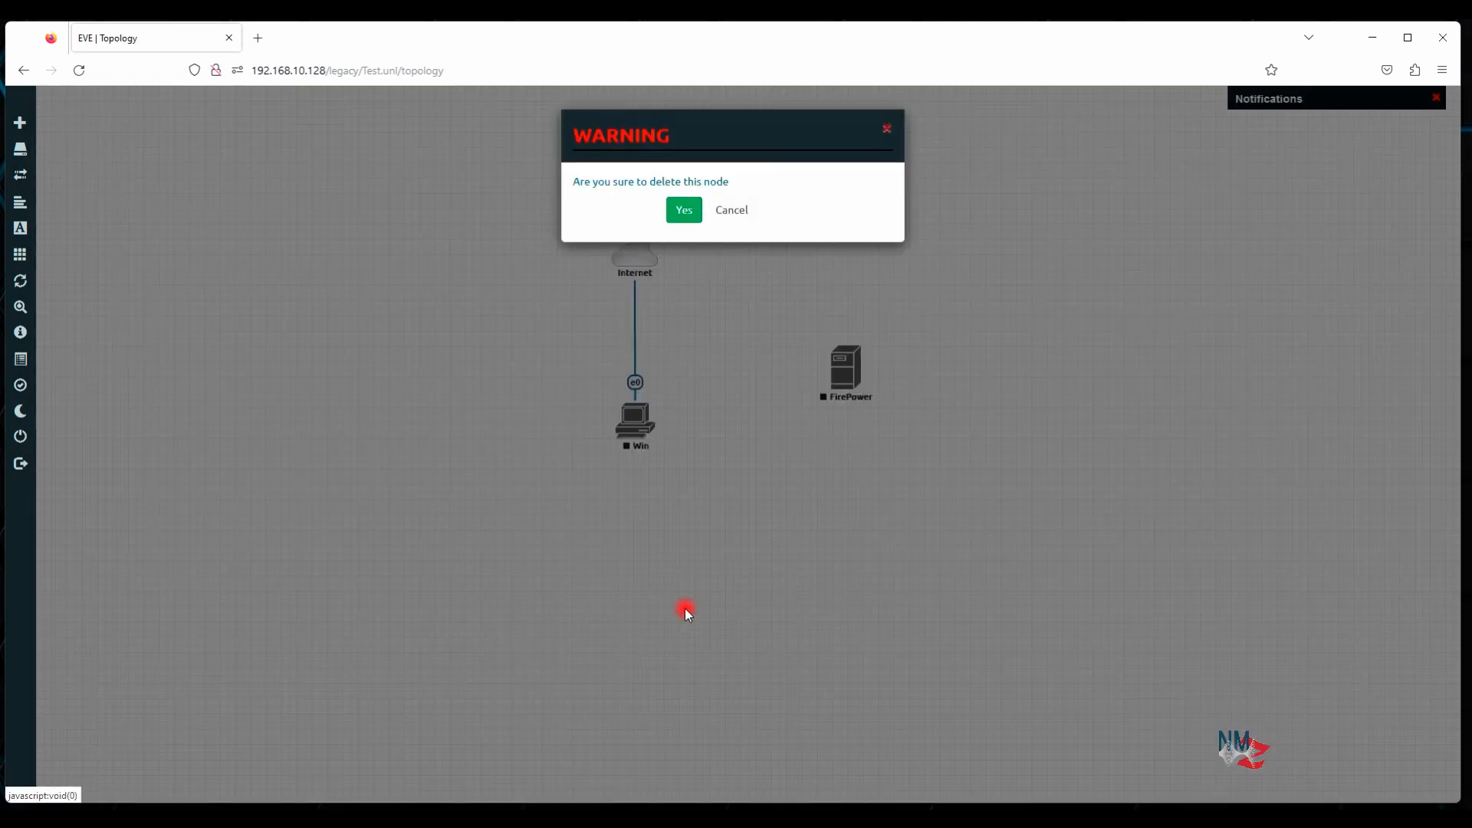
left_click(684, 210)
right_click(847, 364)
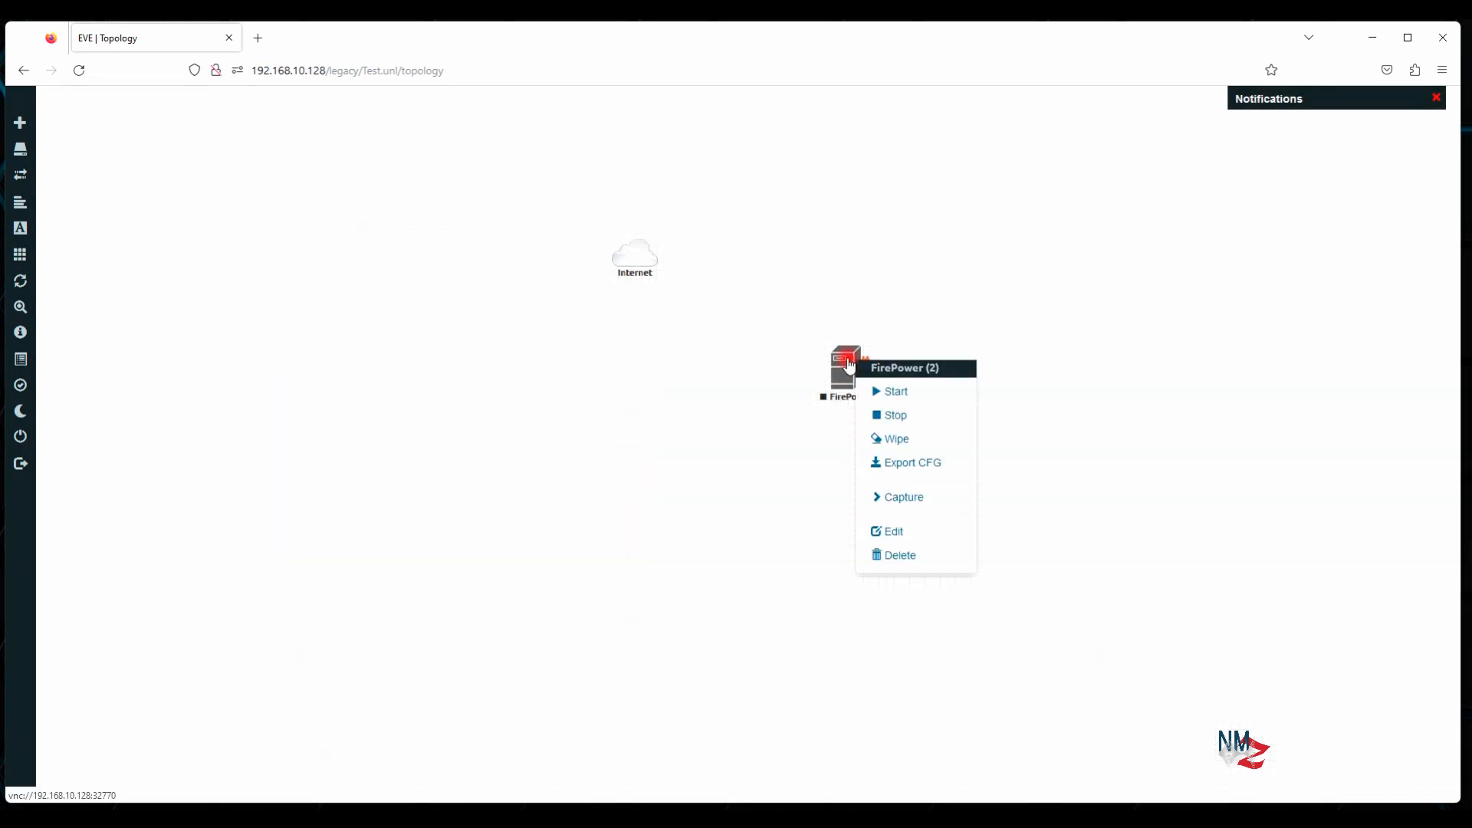
left_click(895, 555)
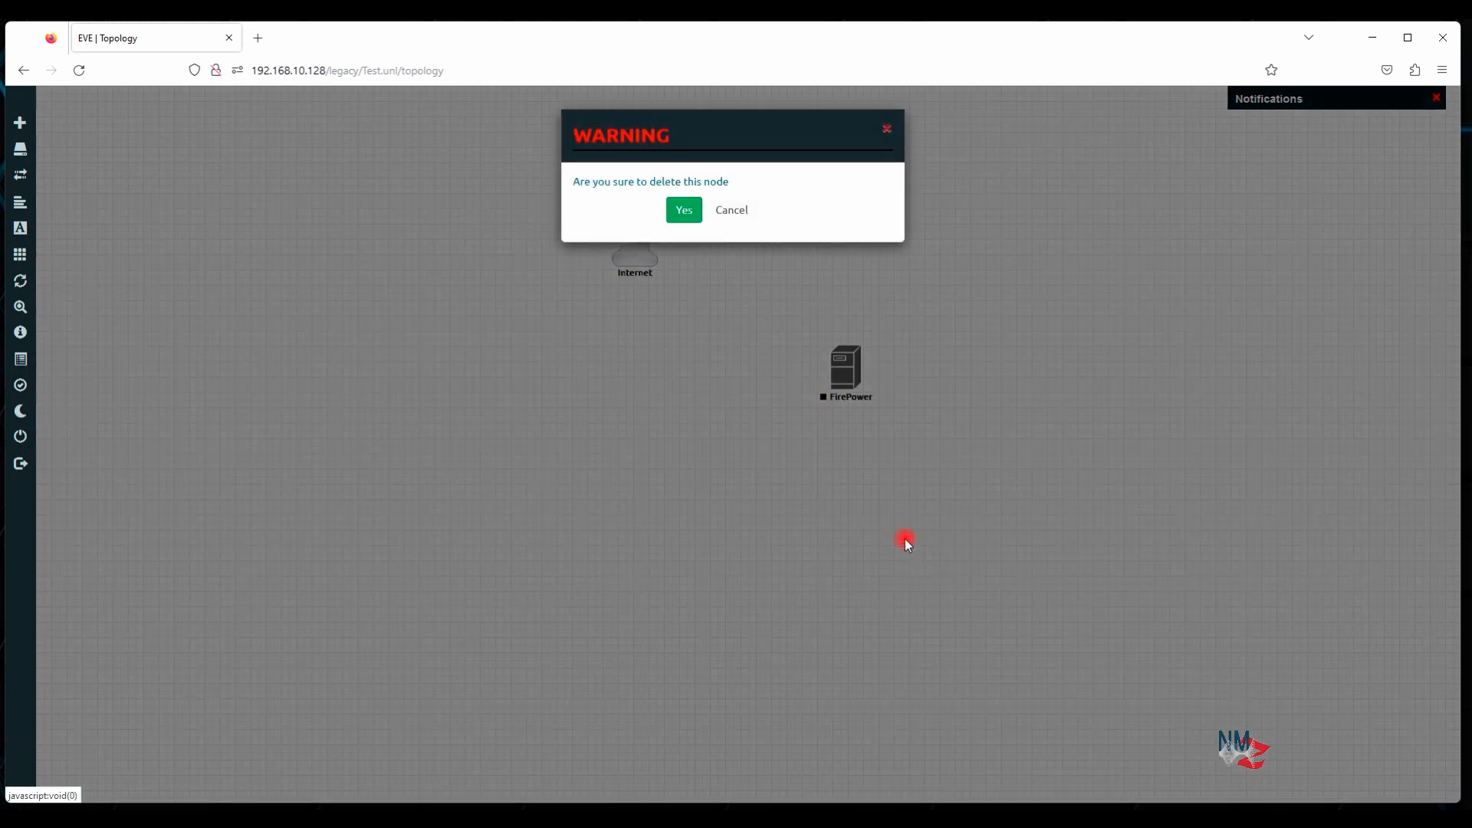
left_click(684, 209)
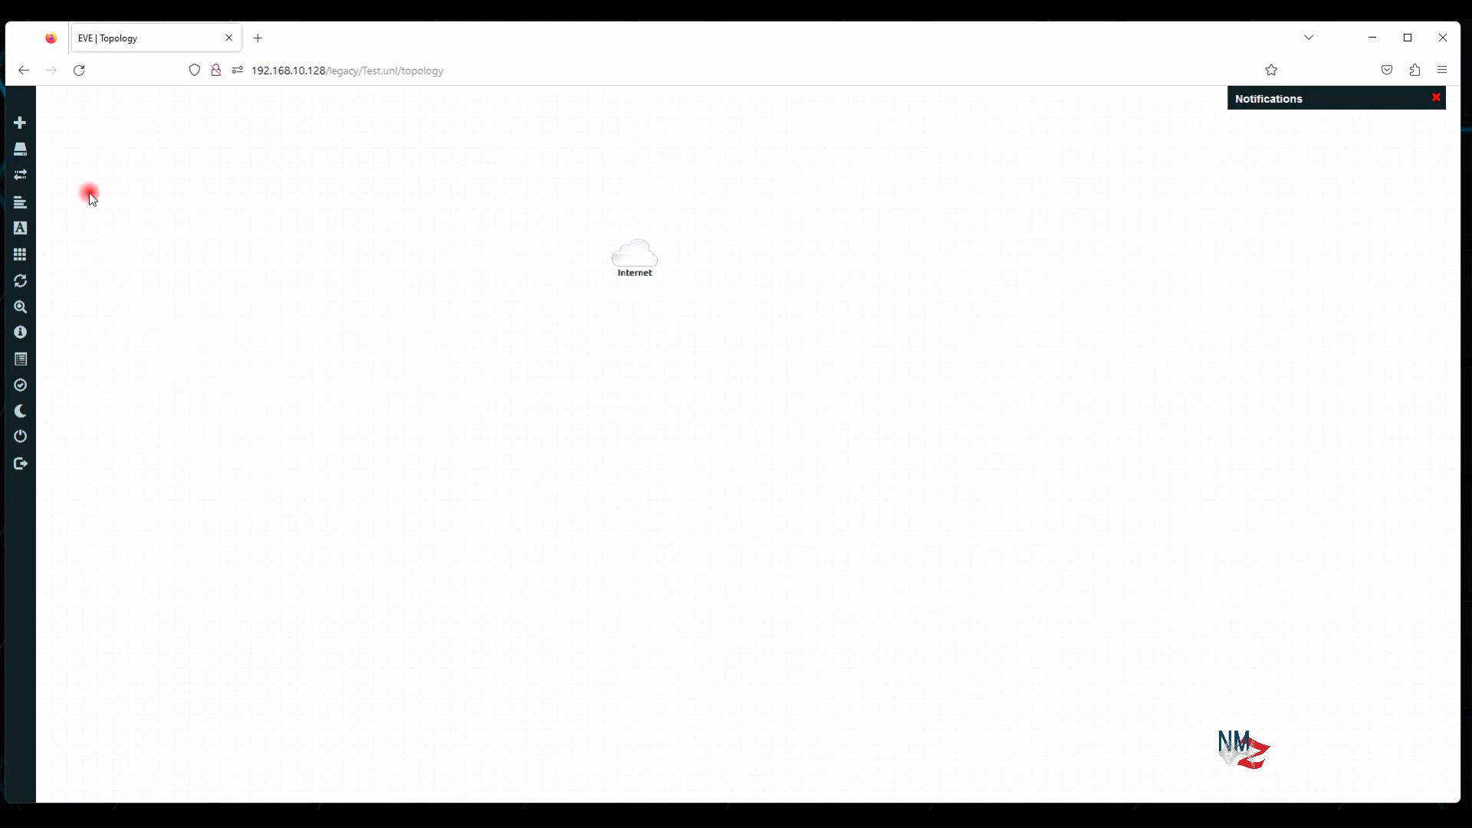
right_click(509, 309)
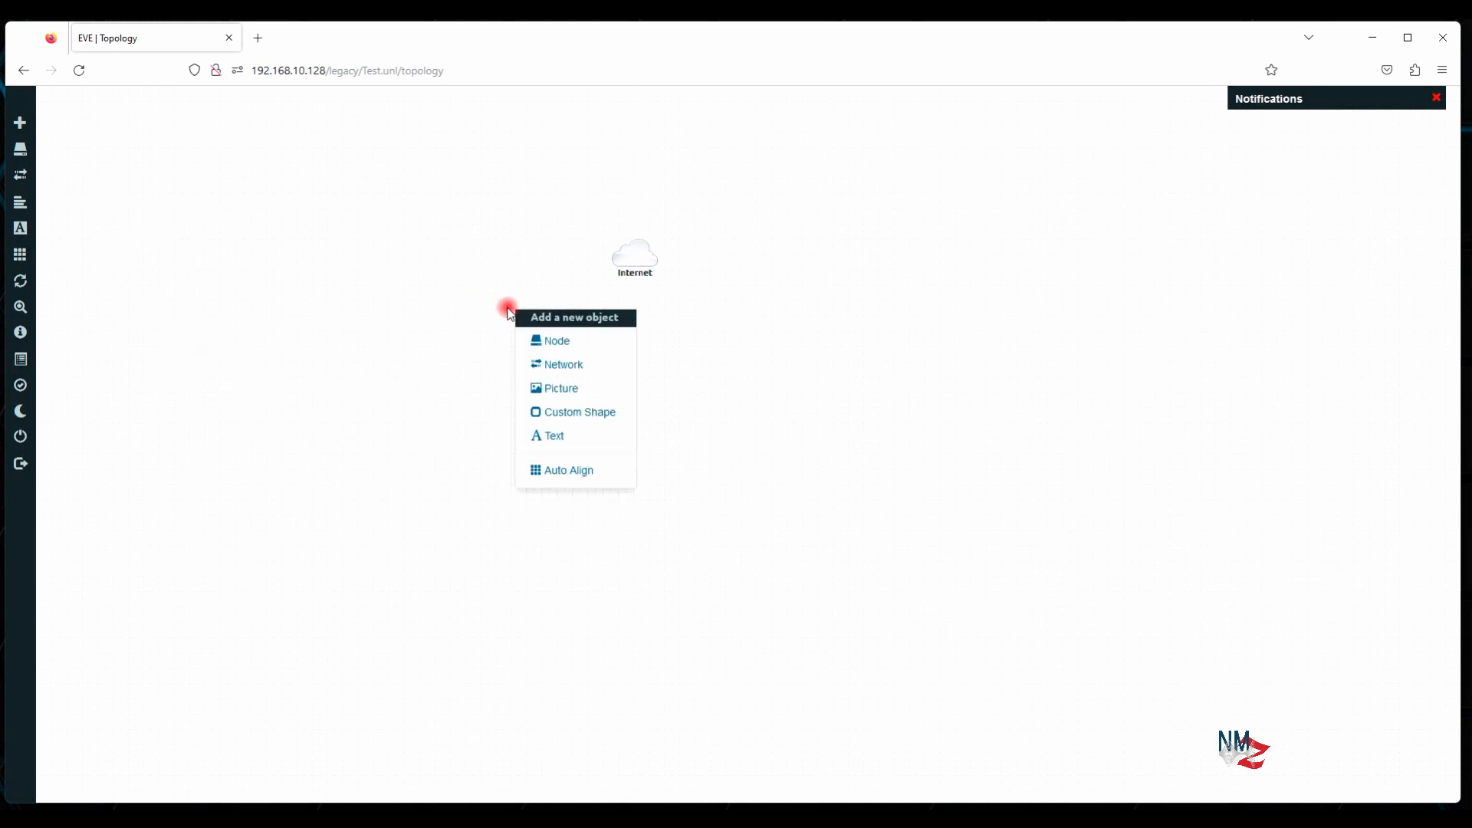
Add a Windows-template node with image win-10x64-Pro and save it
left_click(564, 343)
scroll(641, 407, "down", 10)
scroll(684, 504, "down", 20)
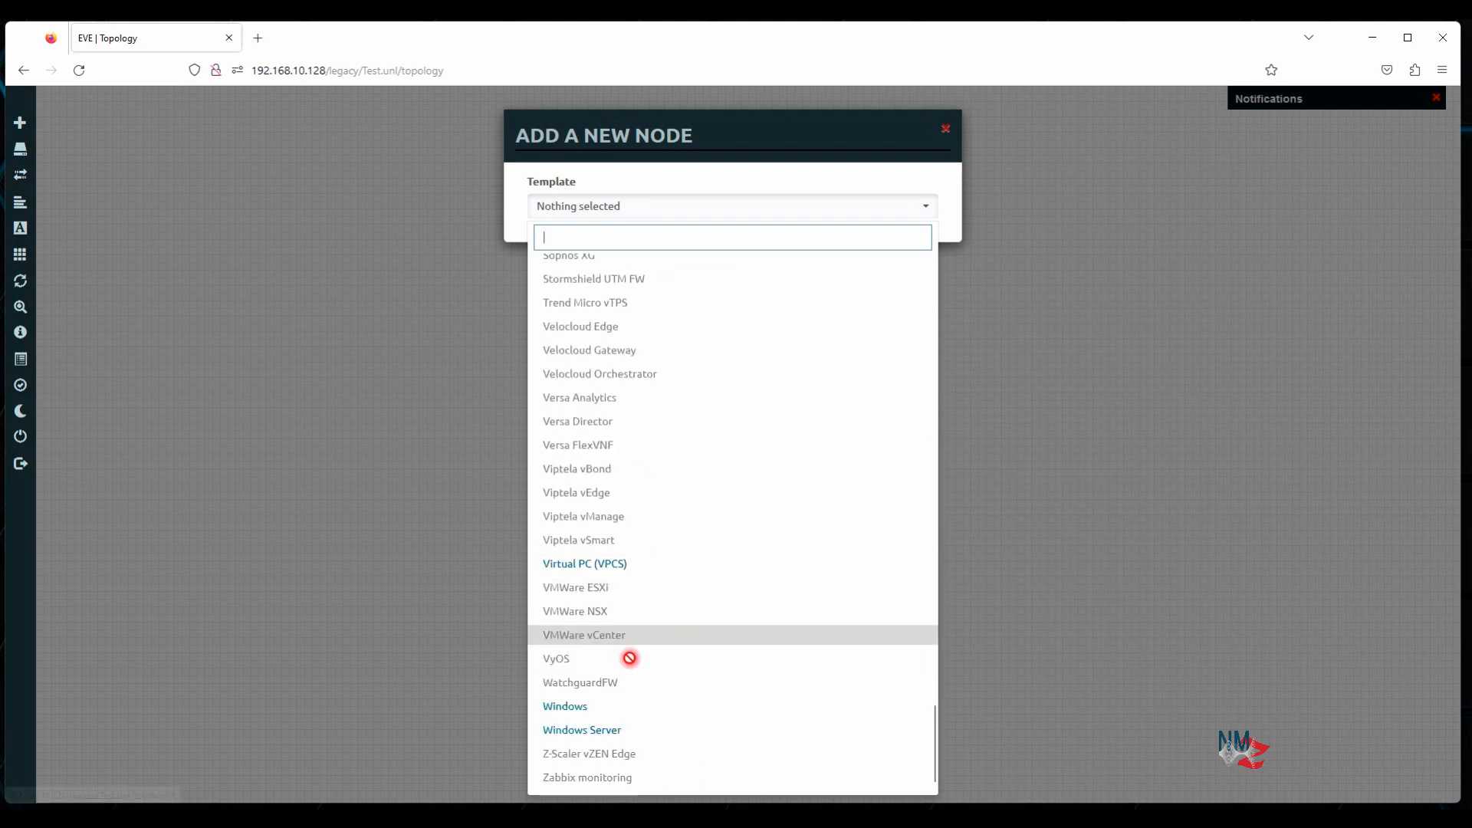
left_click(595, 706)
left_click(762, 275)
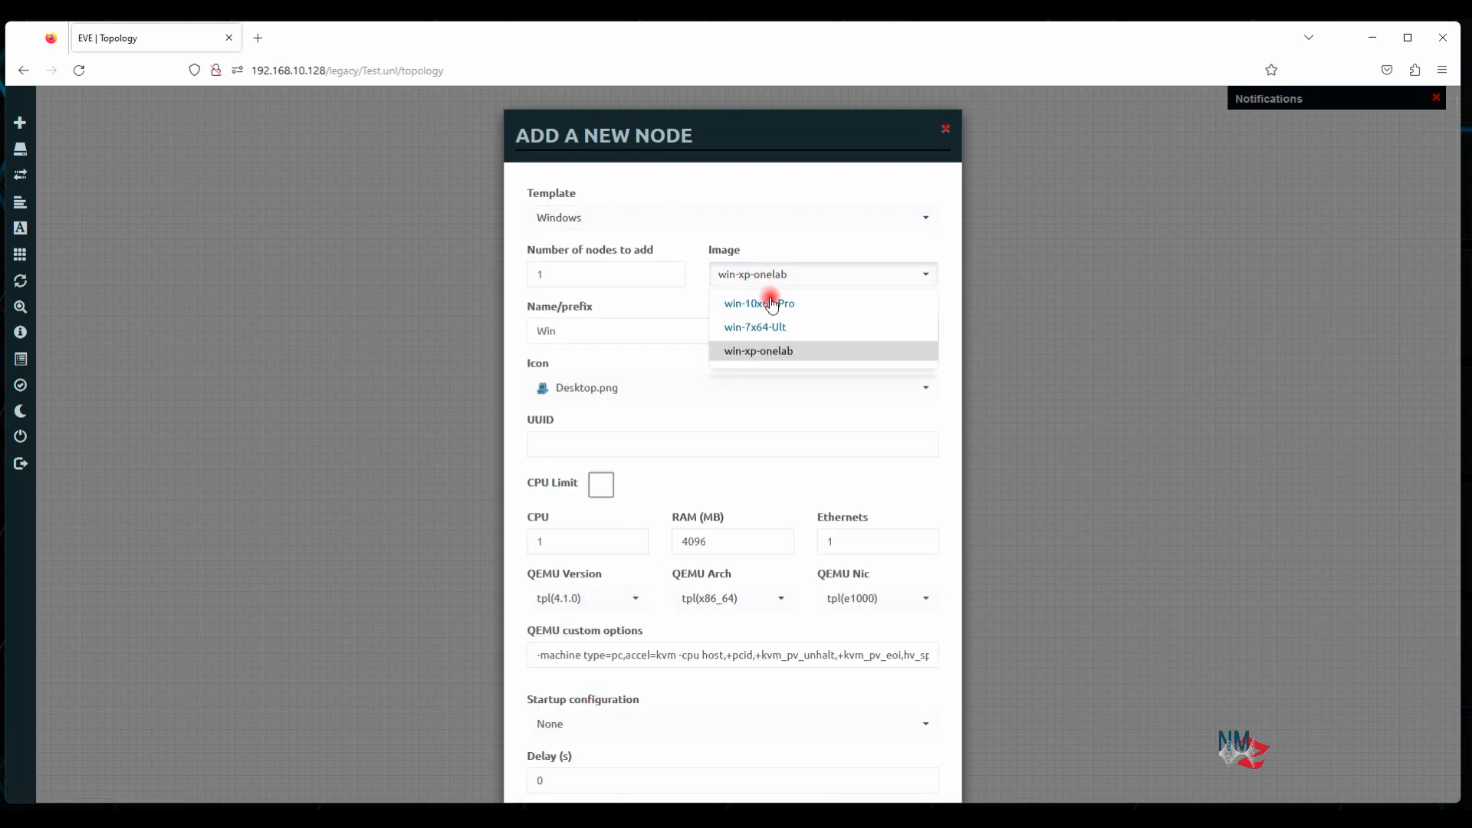
left_click(772, 304)
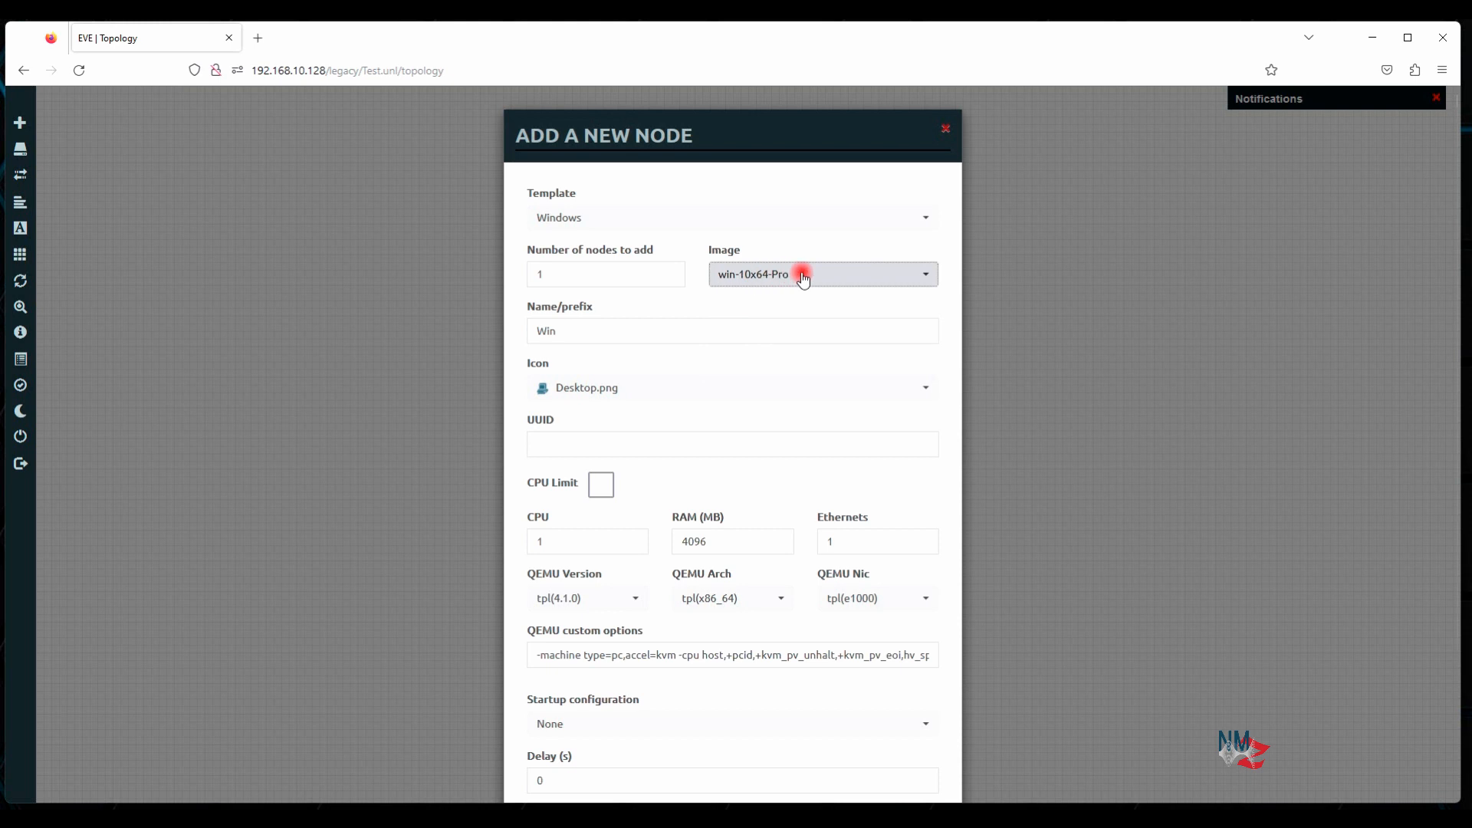
scroll(790, 694, "down", 2)
left_click(661, 755)
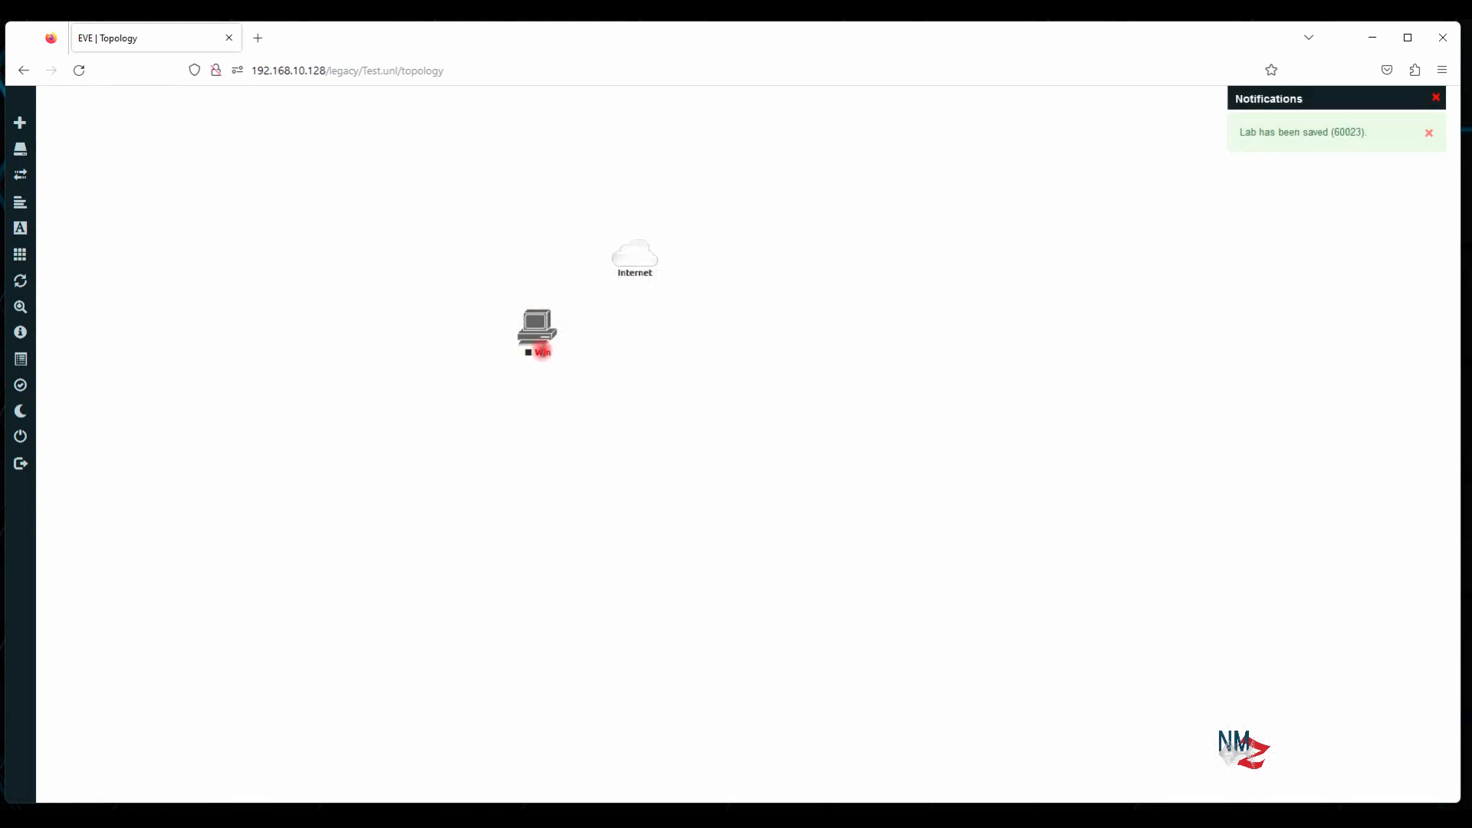
Link the Win node's e0 interface to the Internet cloud and start the node
left_click_drag(555, 318, 634, 256)
left_click(763, 471)
right_click(535, 326)
left_click(576, 353)
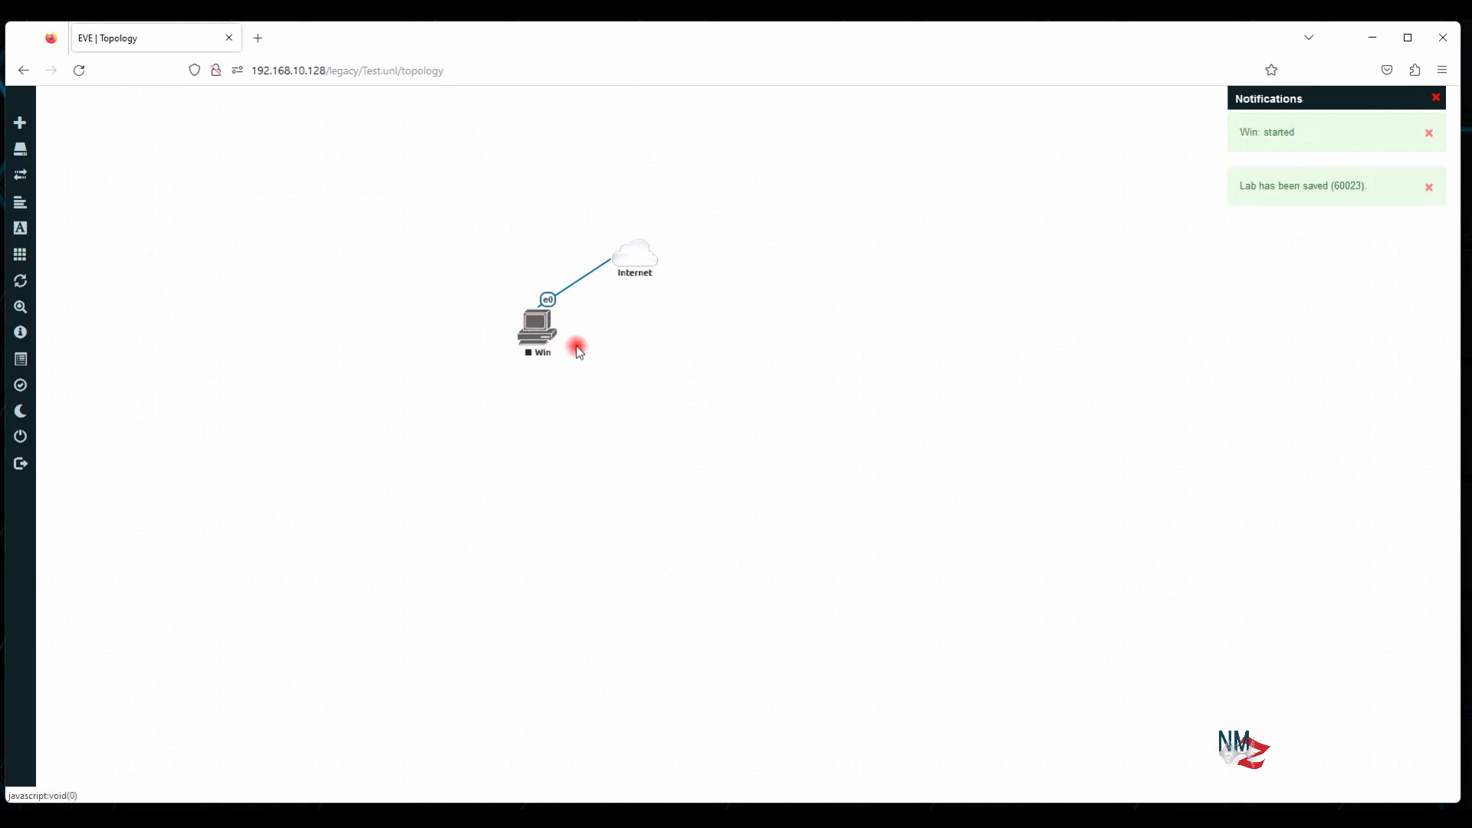
Open the Win node's console and move the node under the Internet cloud
left_click(539, 335)
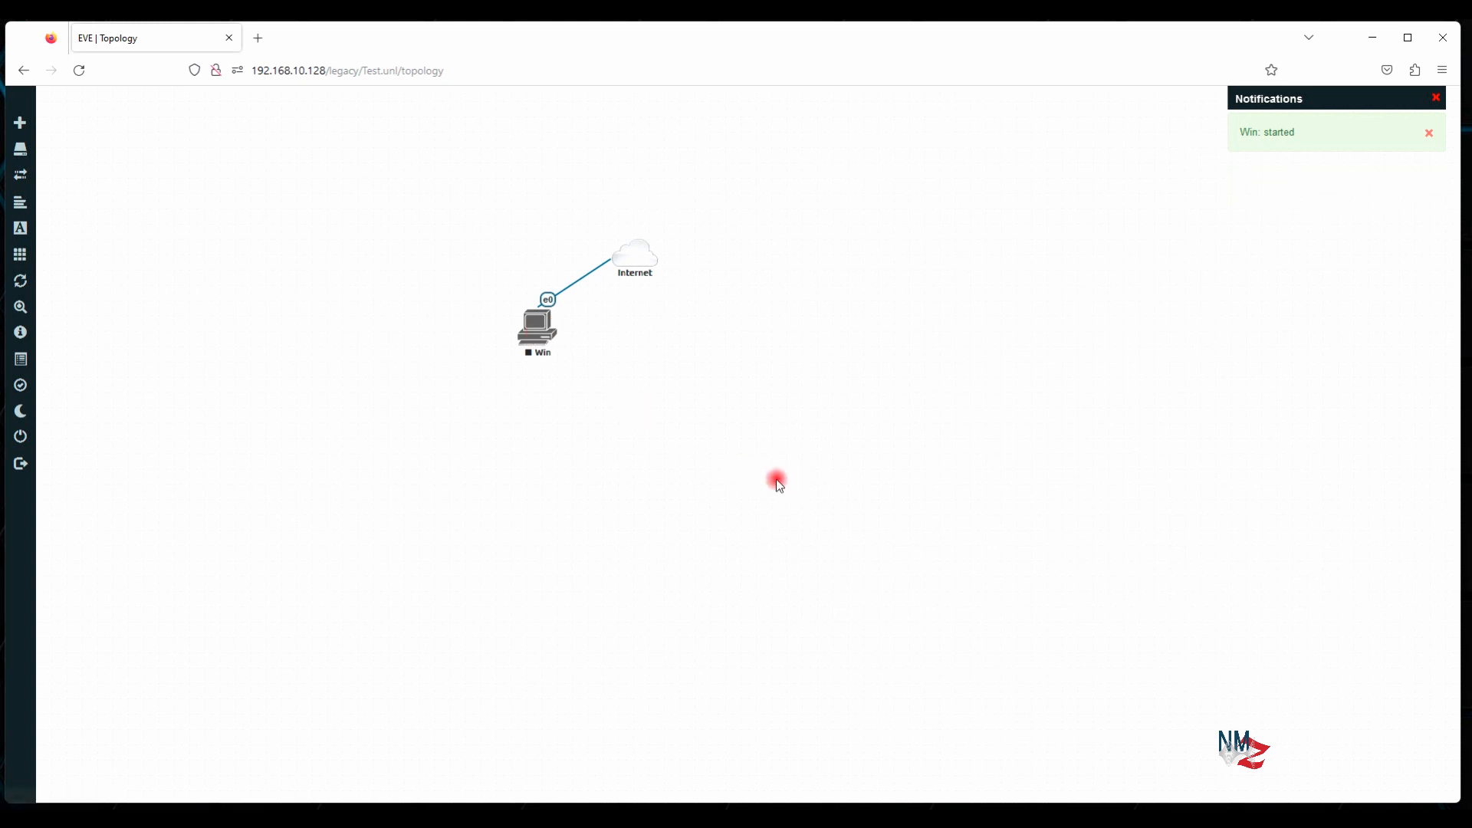
left_click_drag(538, 336, 628, 374)
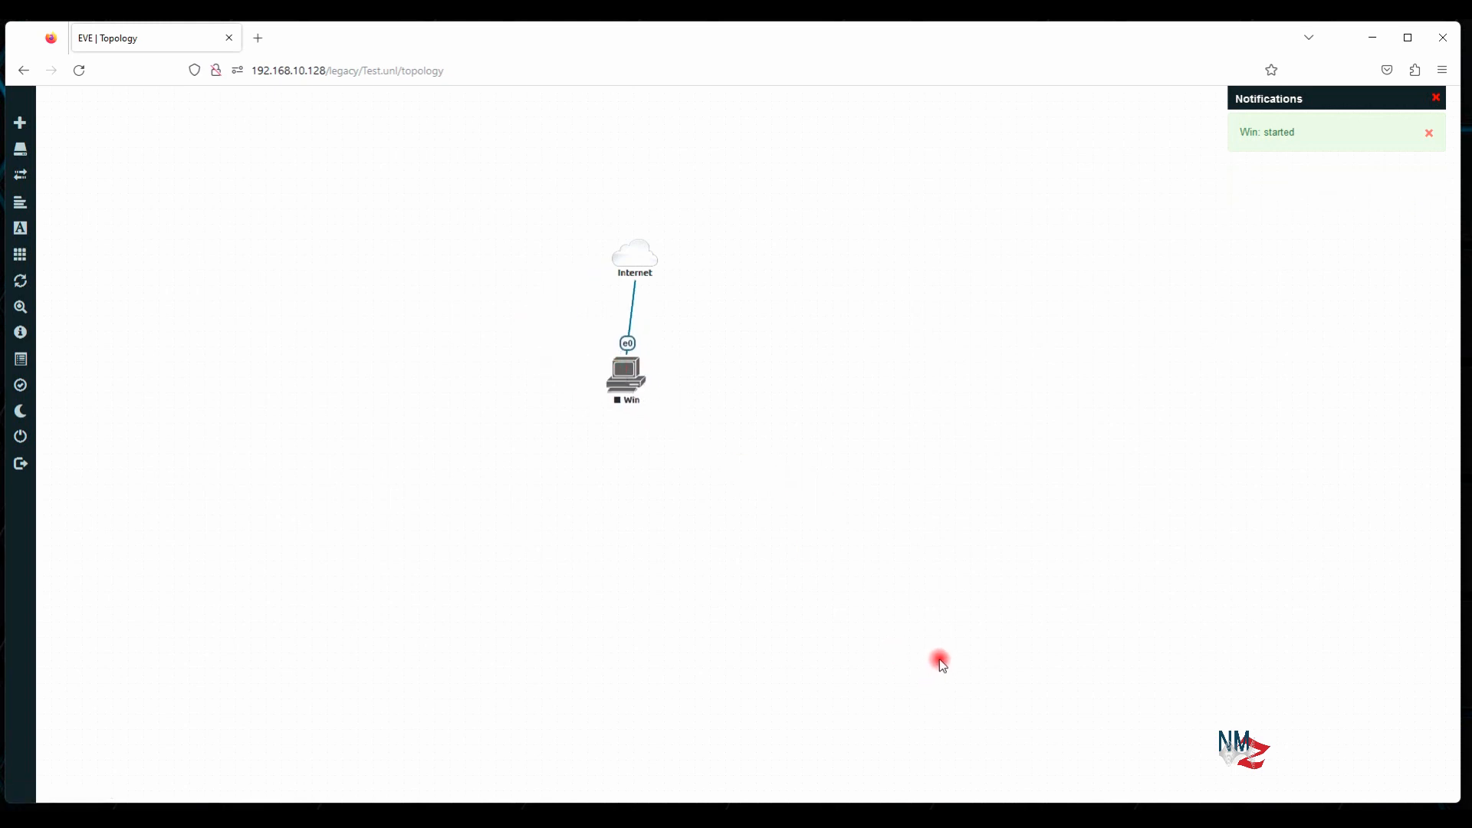
left_click_drag(625, 382, 634, 372)
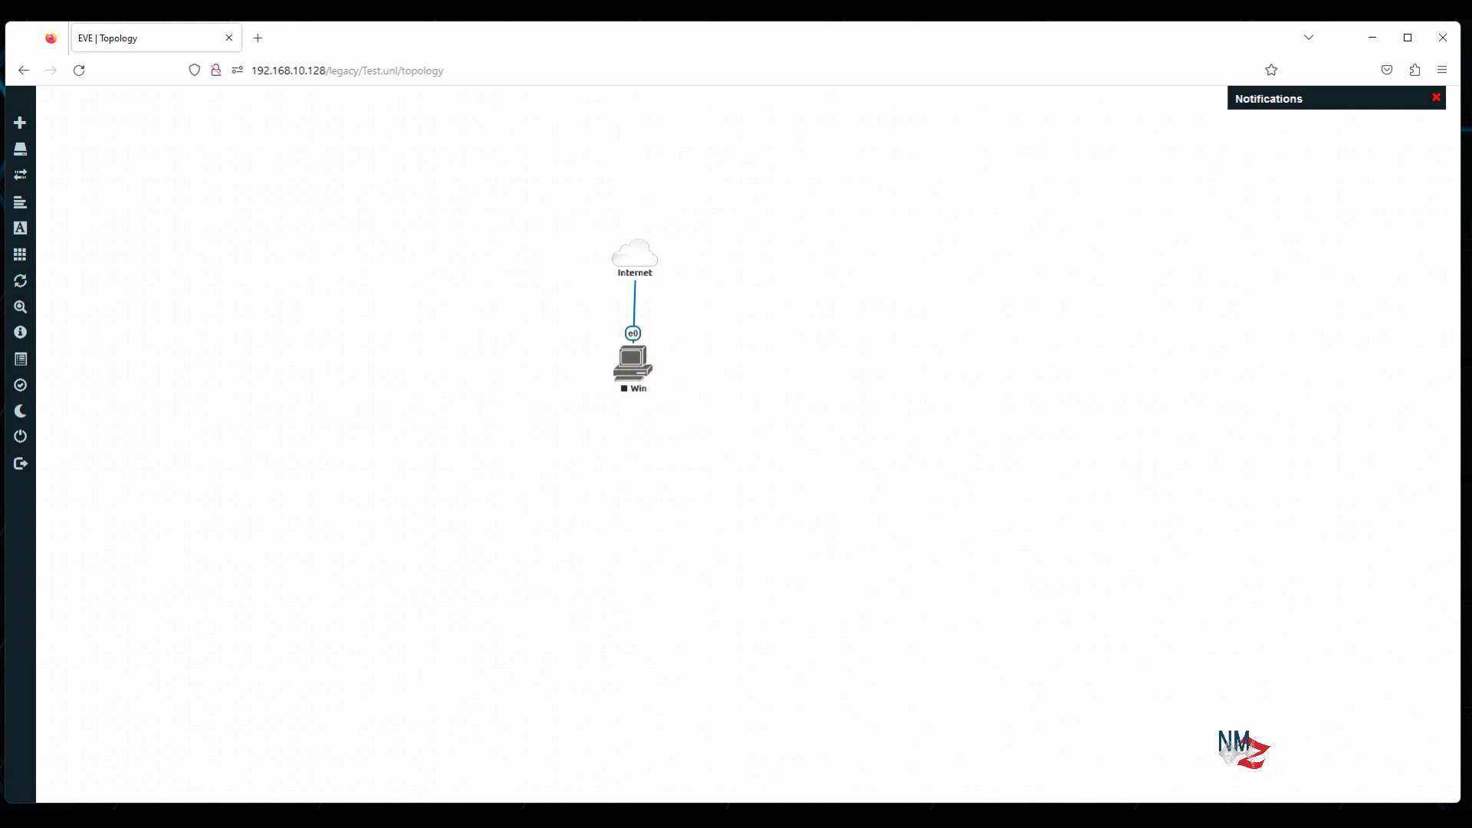
Return to the home directory in the PuTTY terminal with cd
left_click(994, 819)
left_click(996, 414)
type("cd")
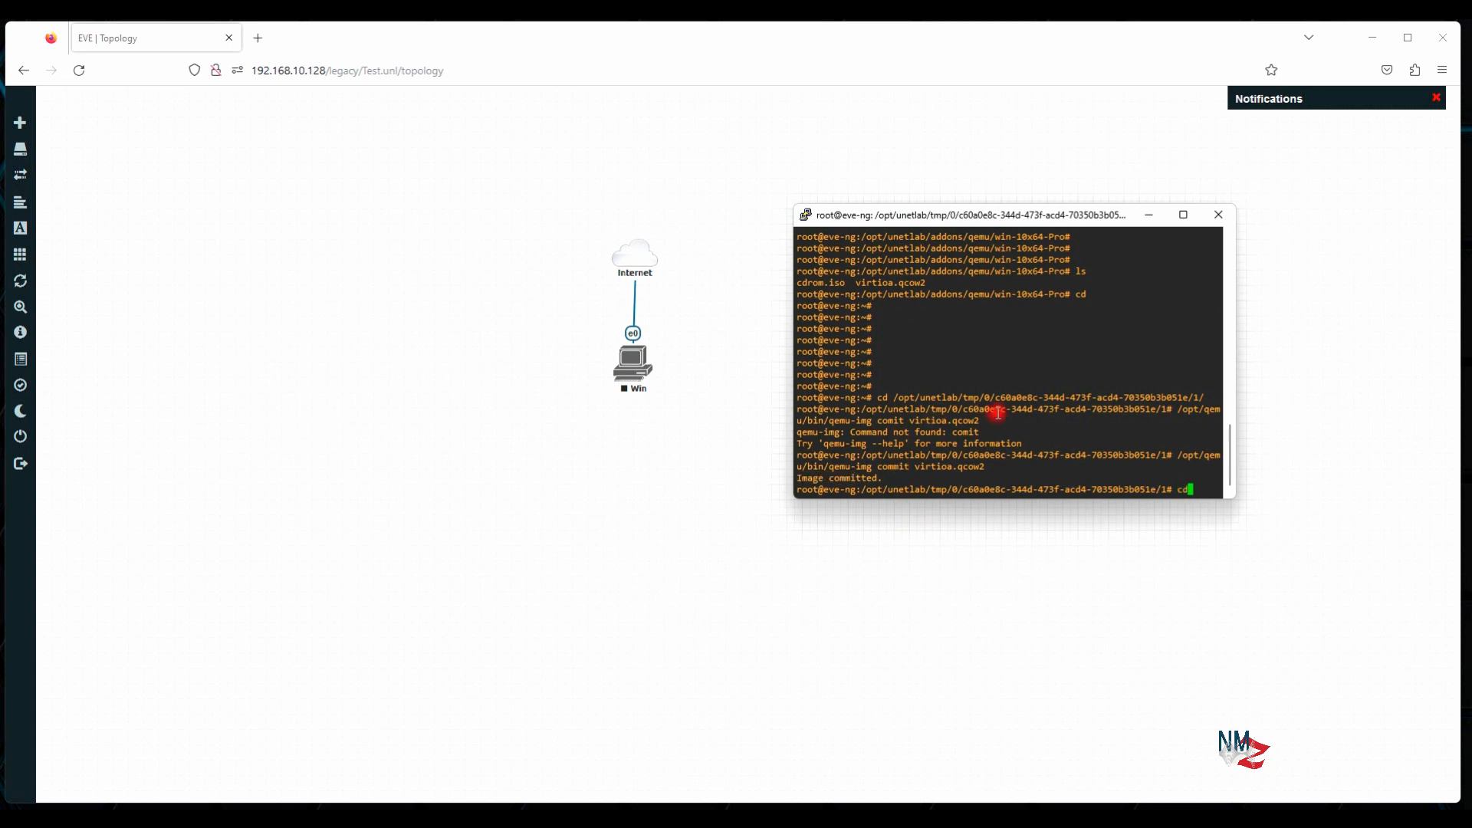
key("Return")
key("Return")
key("Return")
key("Return")
key("Return")
key("Return")
key("Return")
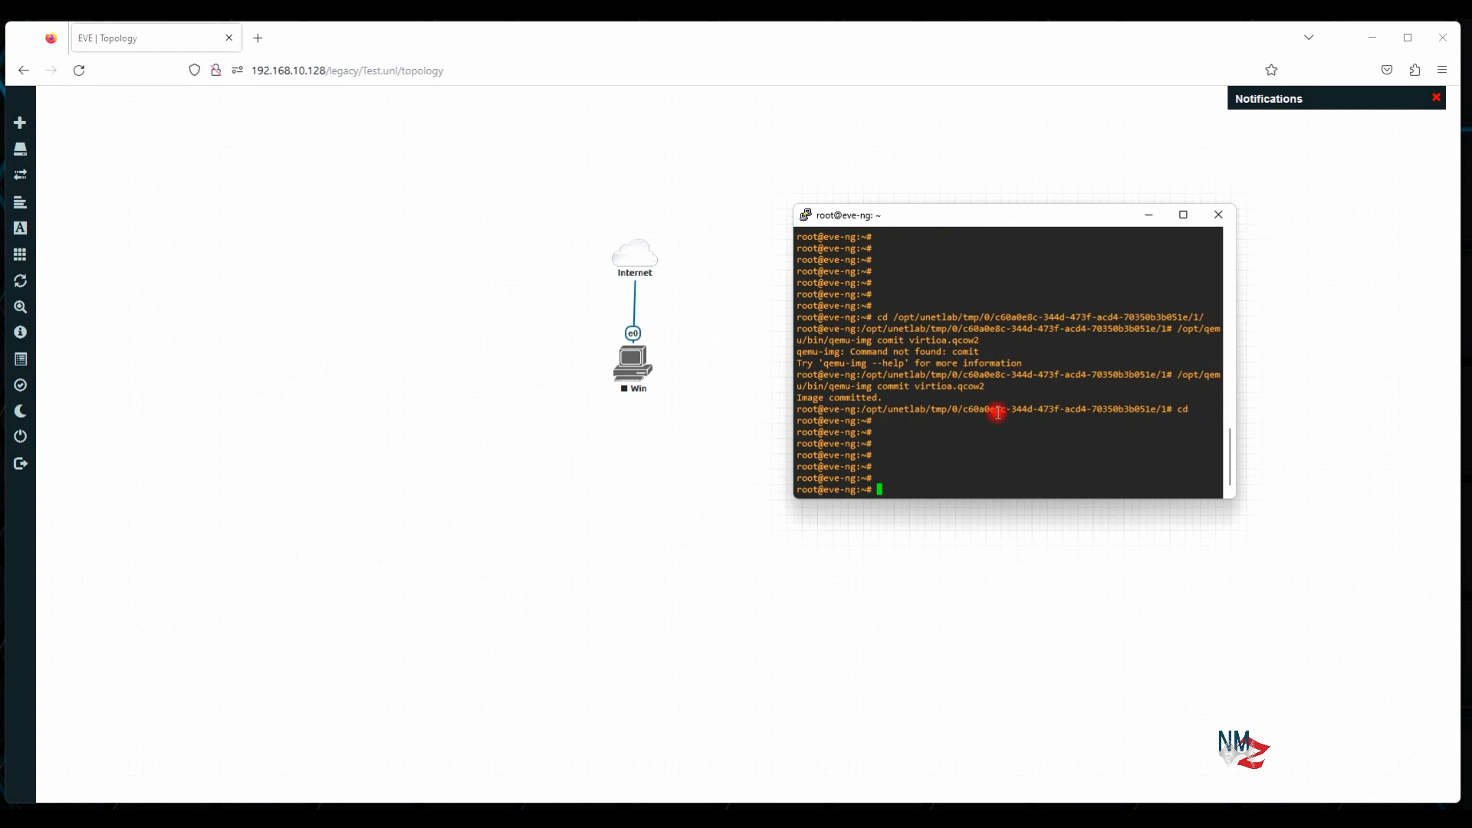
Run /opt/unetlab/wrappers/unl_wrapper -a fixpermisions, using Tab completion for the path
type("/opt/u")
key("Tab")
type("w")
key("Tab")
type("un")
key("Tab")
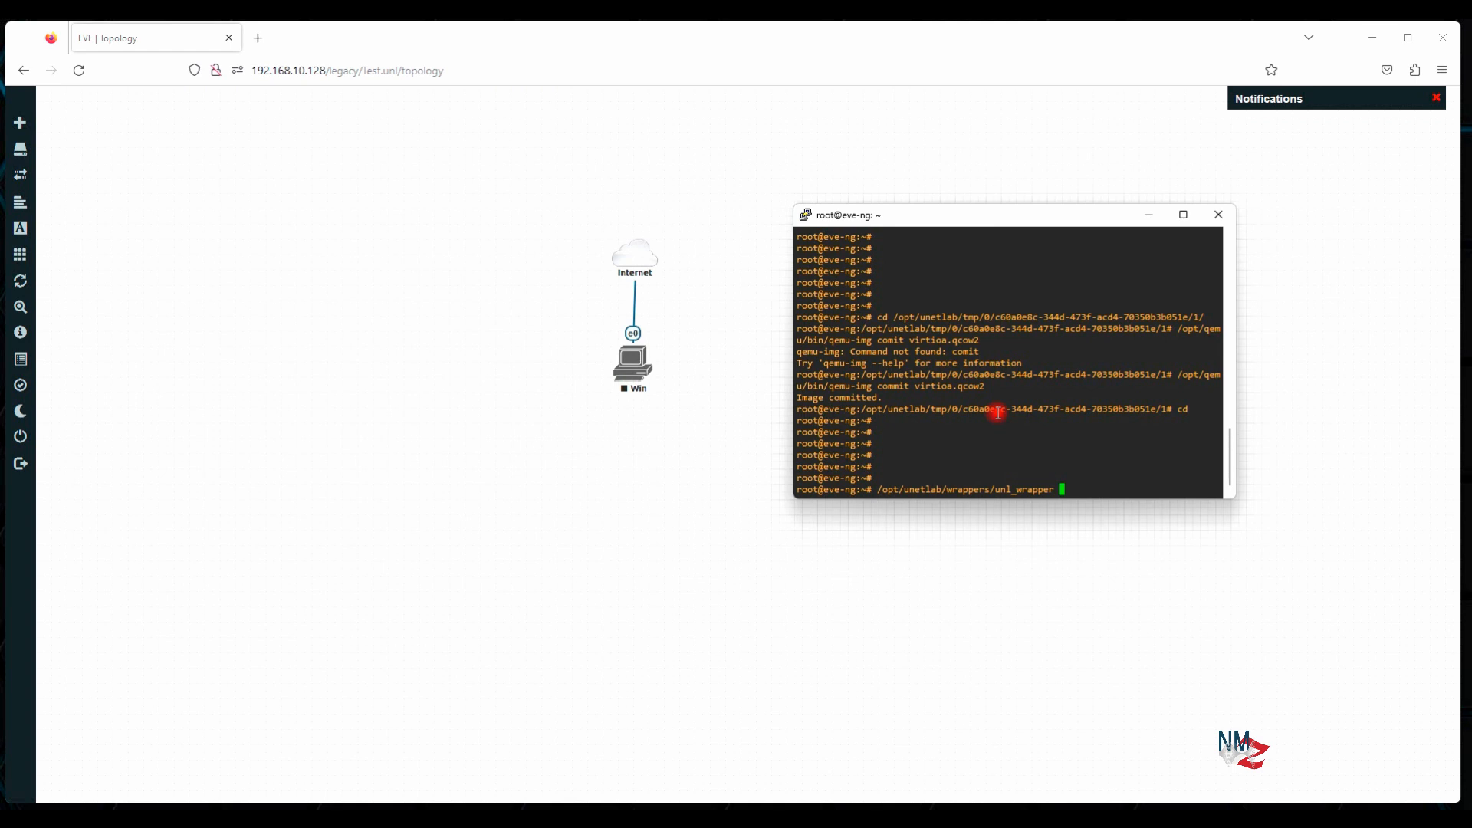
type("-a")
type("fixpermisions")
key("Return")
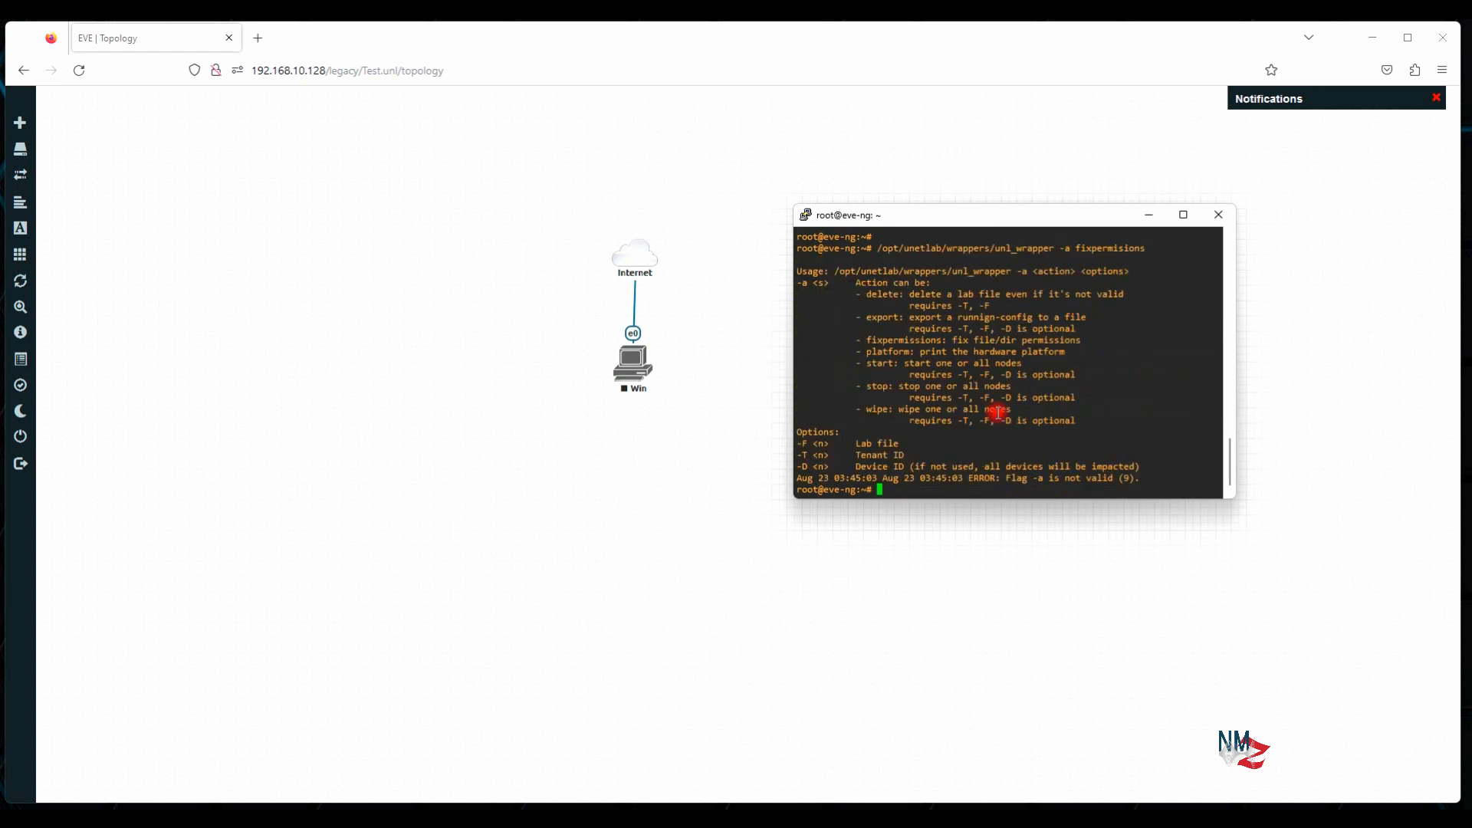
Recall the command, add the missing 's' to make fixpermissions, and rerun it
key("Up")
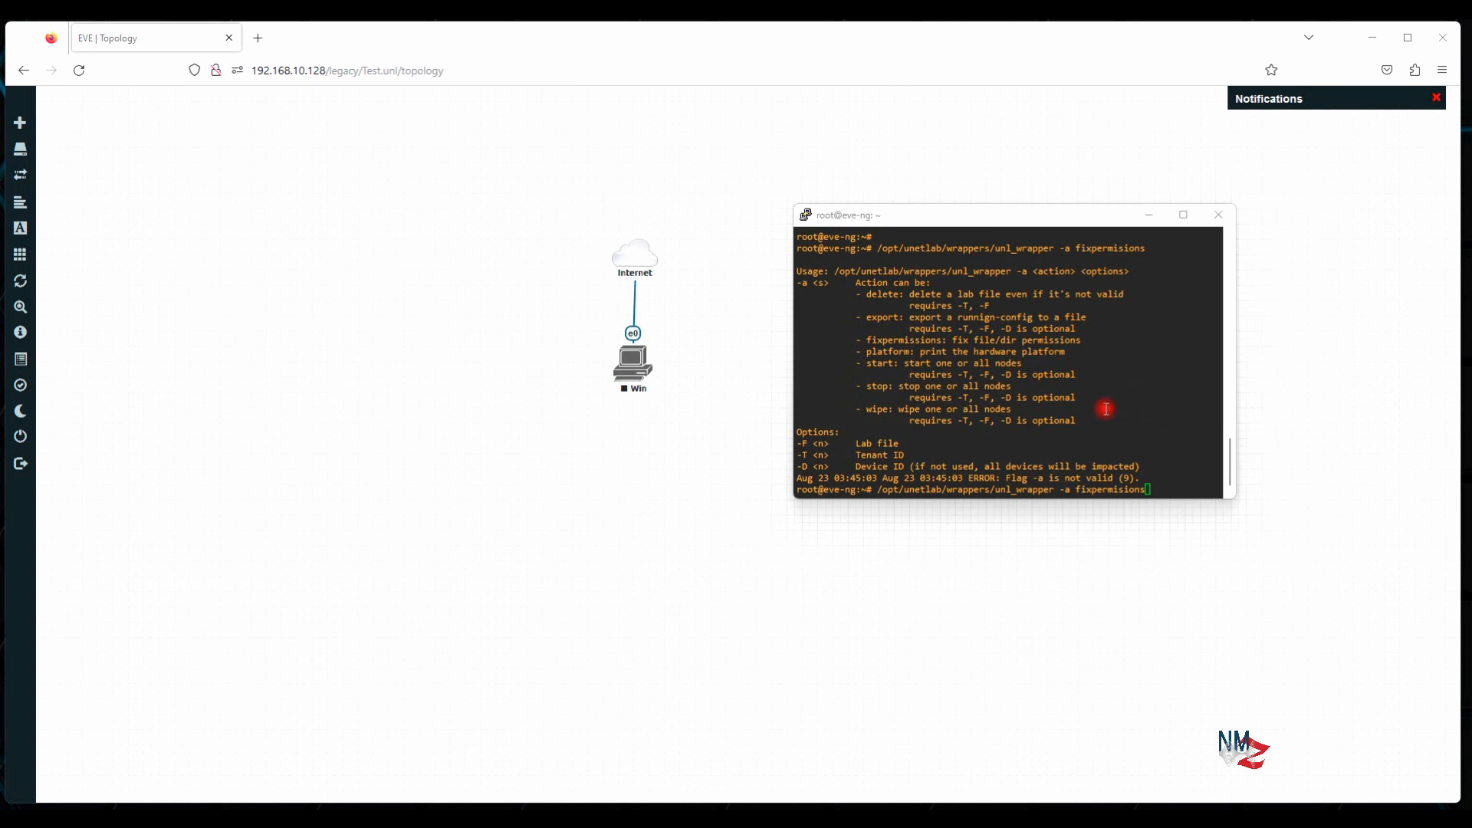
left_click(1105, 409)
key("Left")
key("Left")
key("Left")
key("Left")
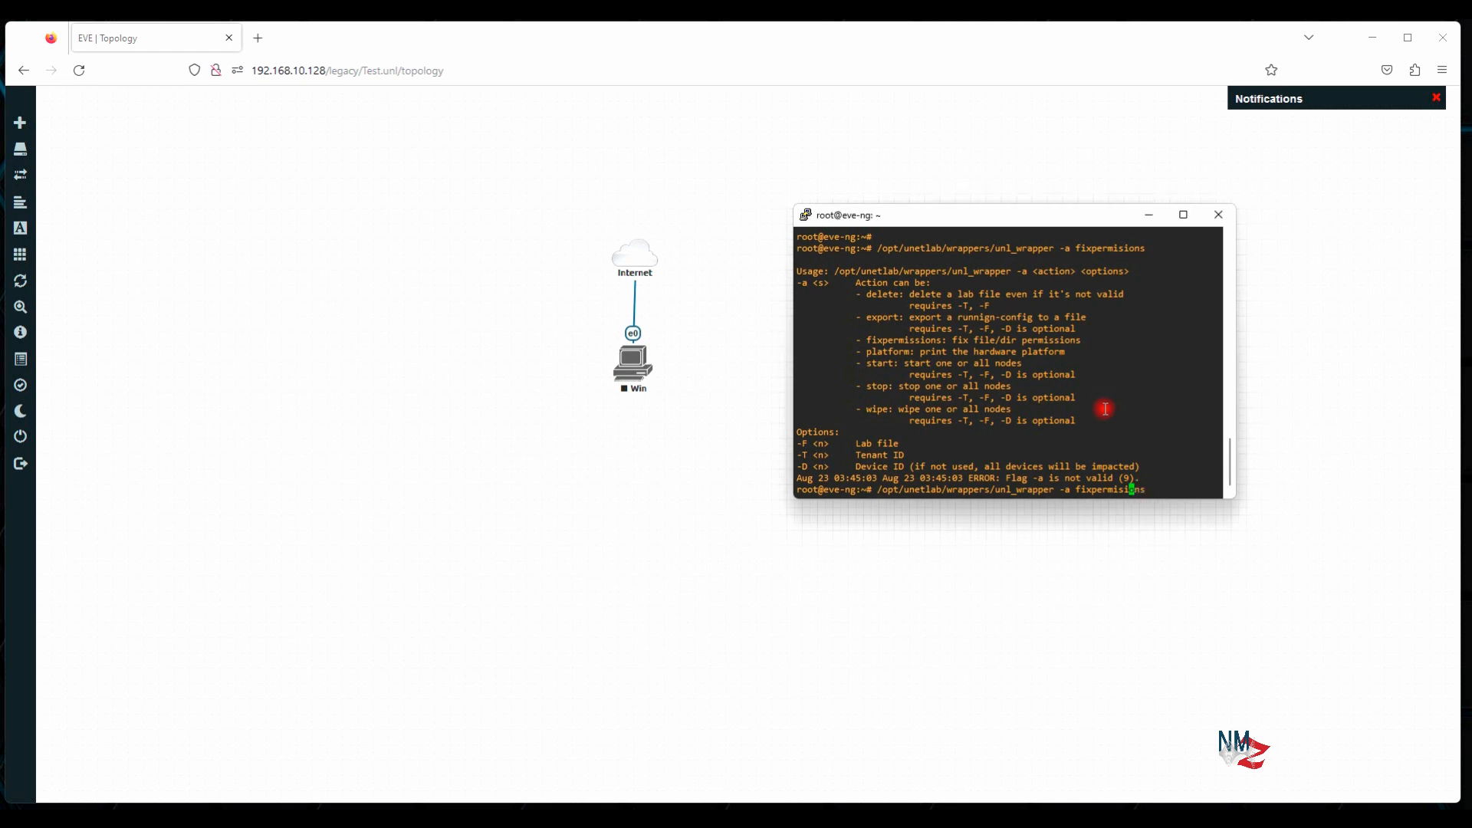
type("s")
key("Return")
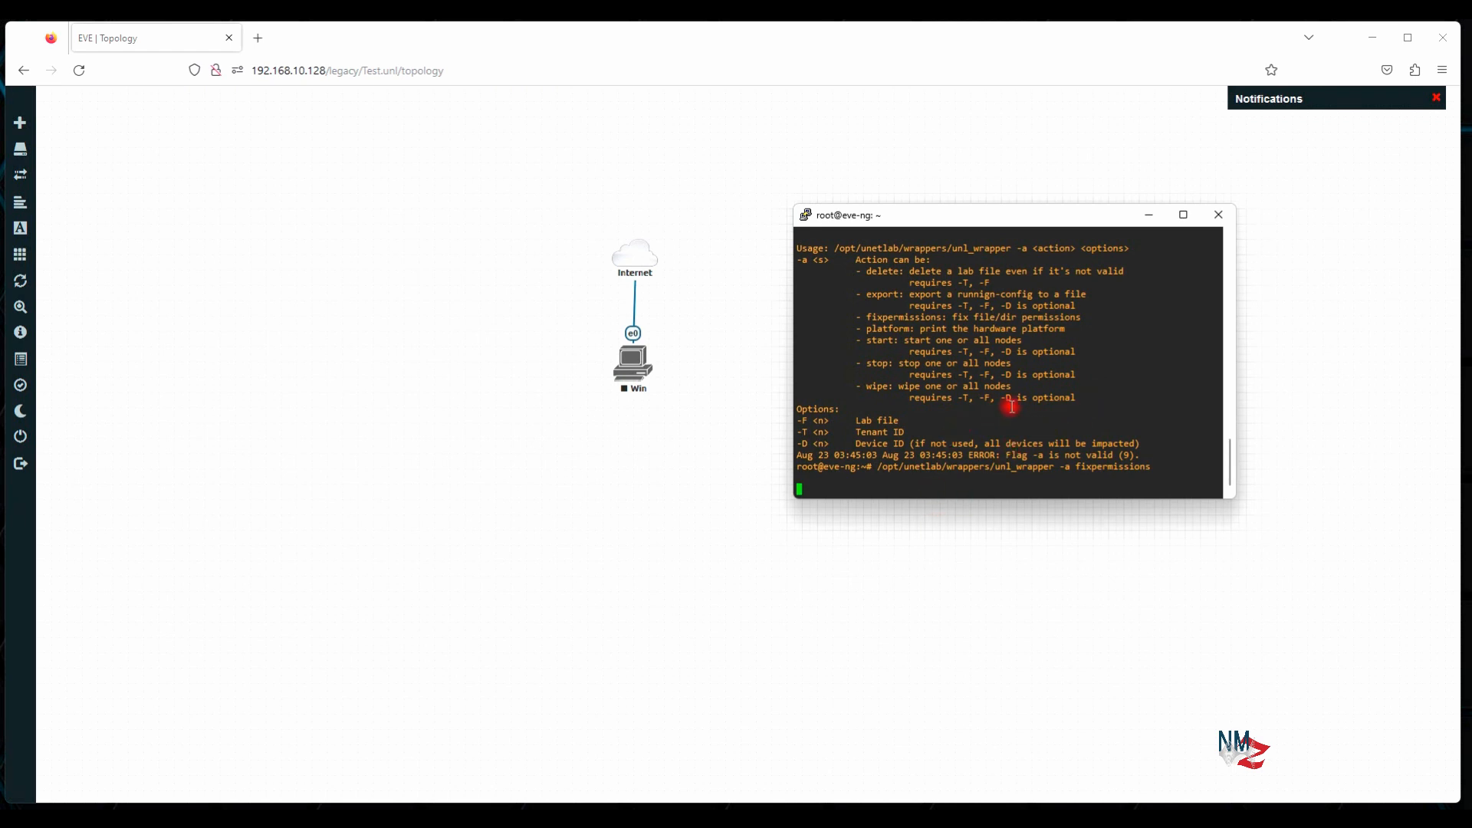
Start the Win node from the lab topology
left_click(704, 487)
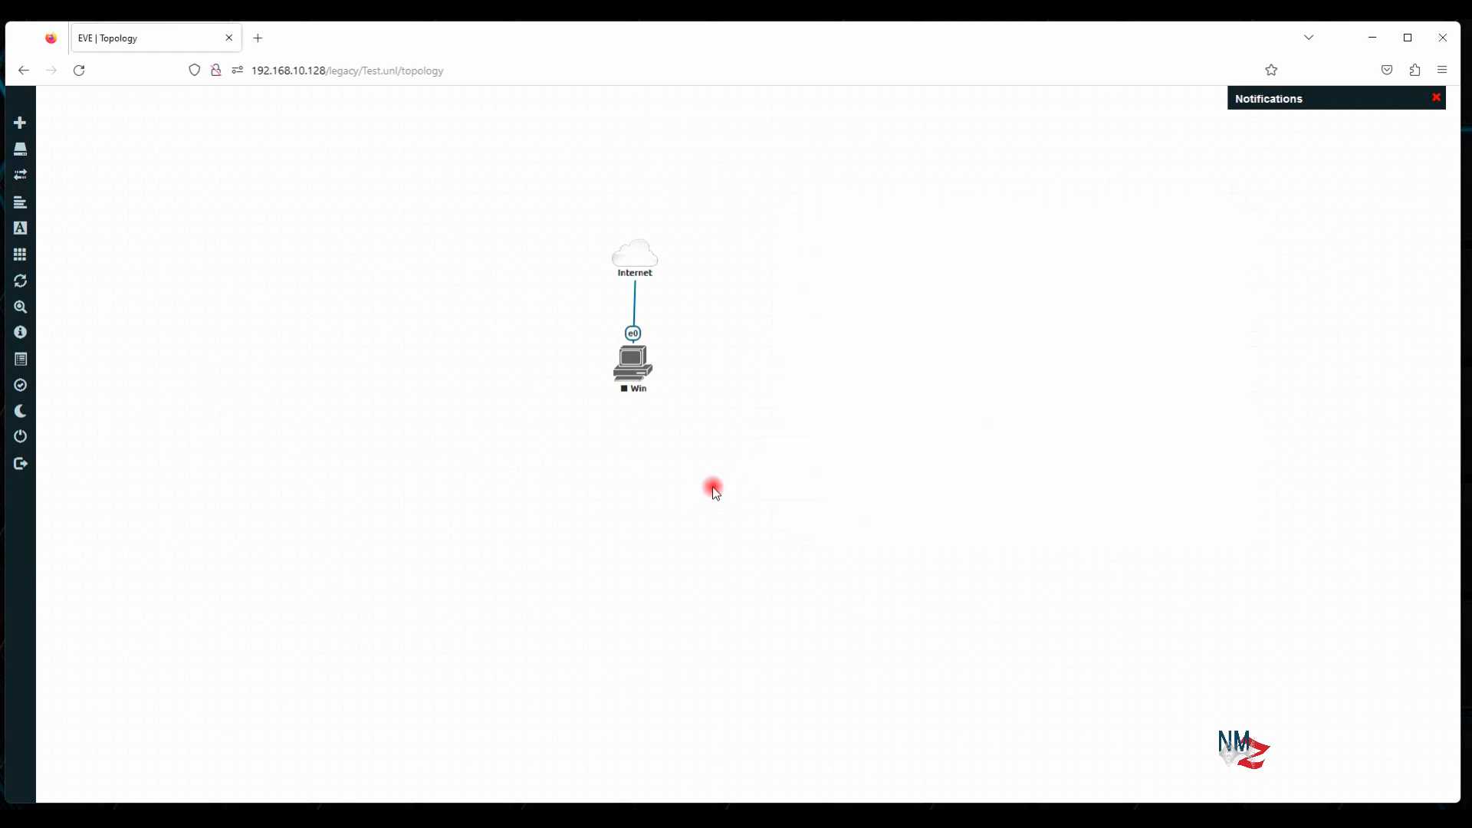
right_click(640, 366)
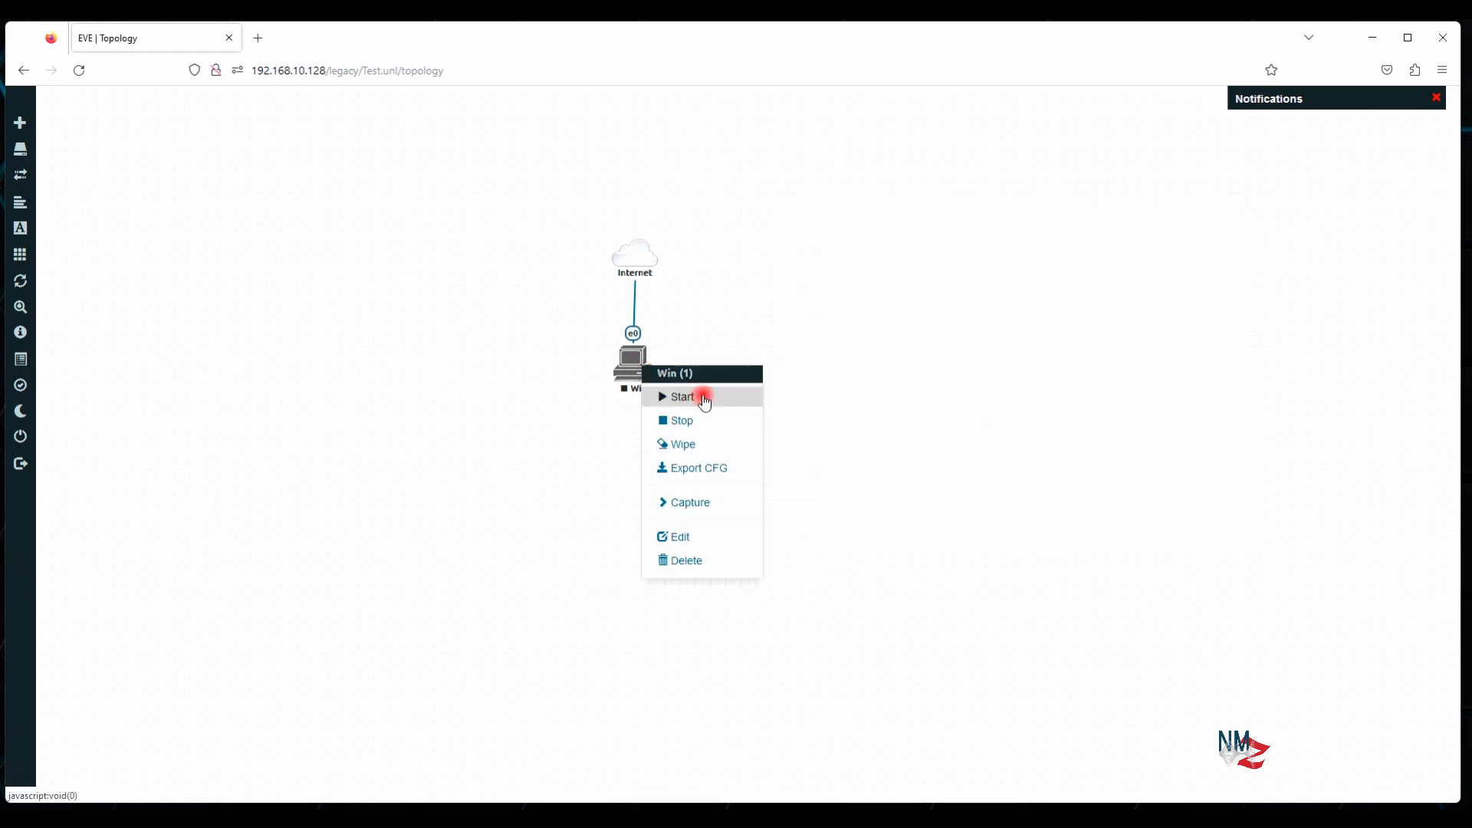
left_click(679, 398)
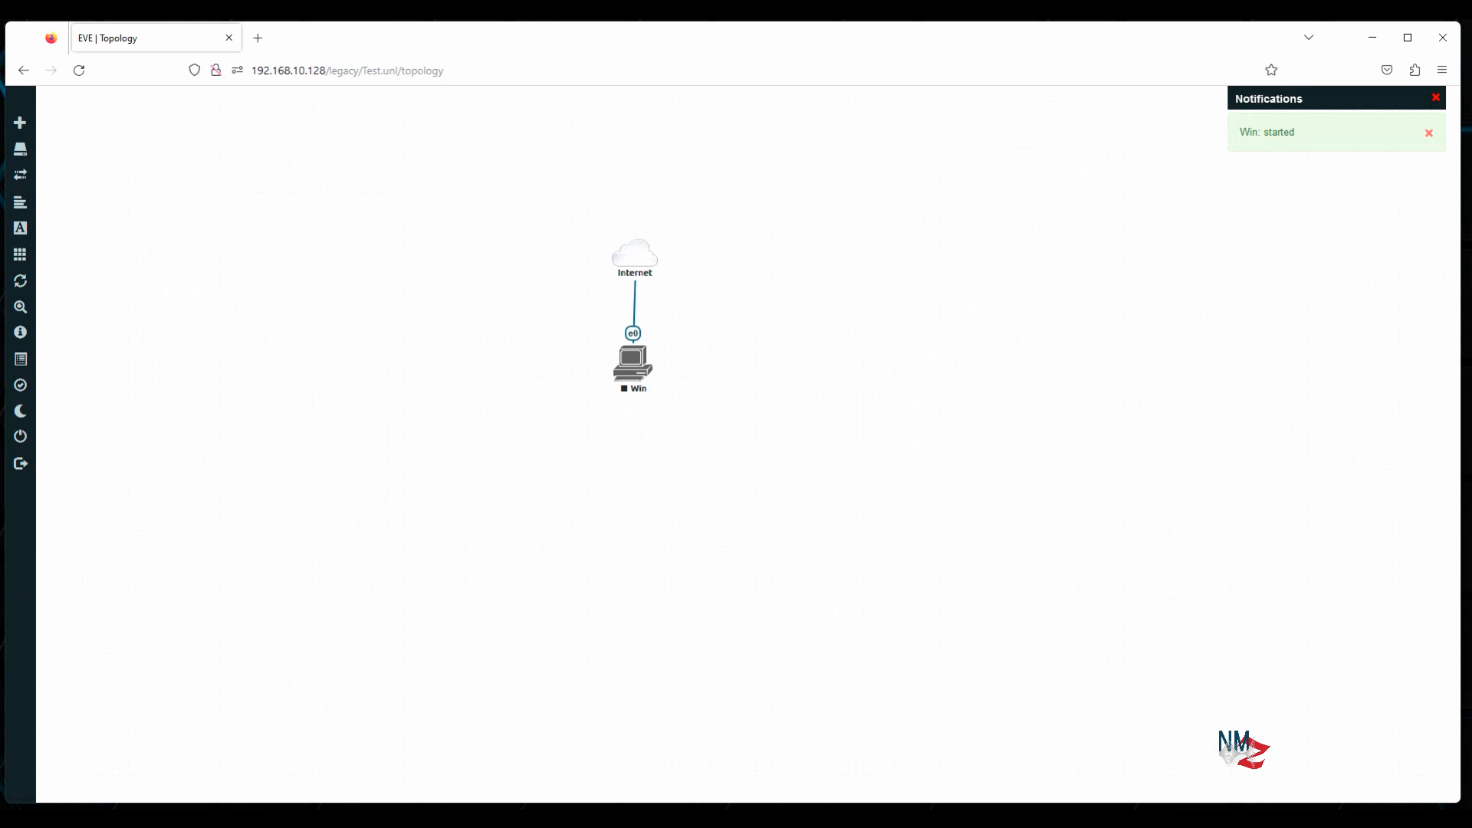
Wipe the Win node, confirming with Yes, then start it again
right_click(644, 360)
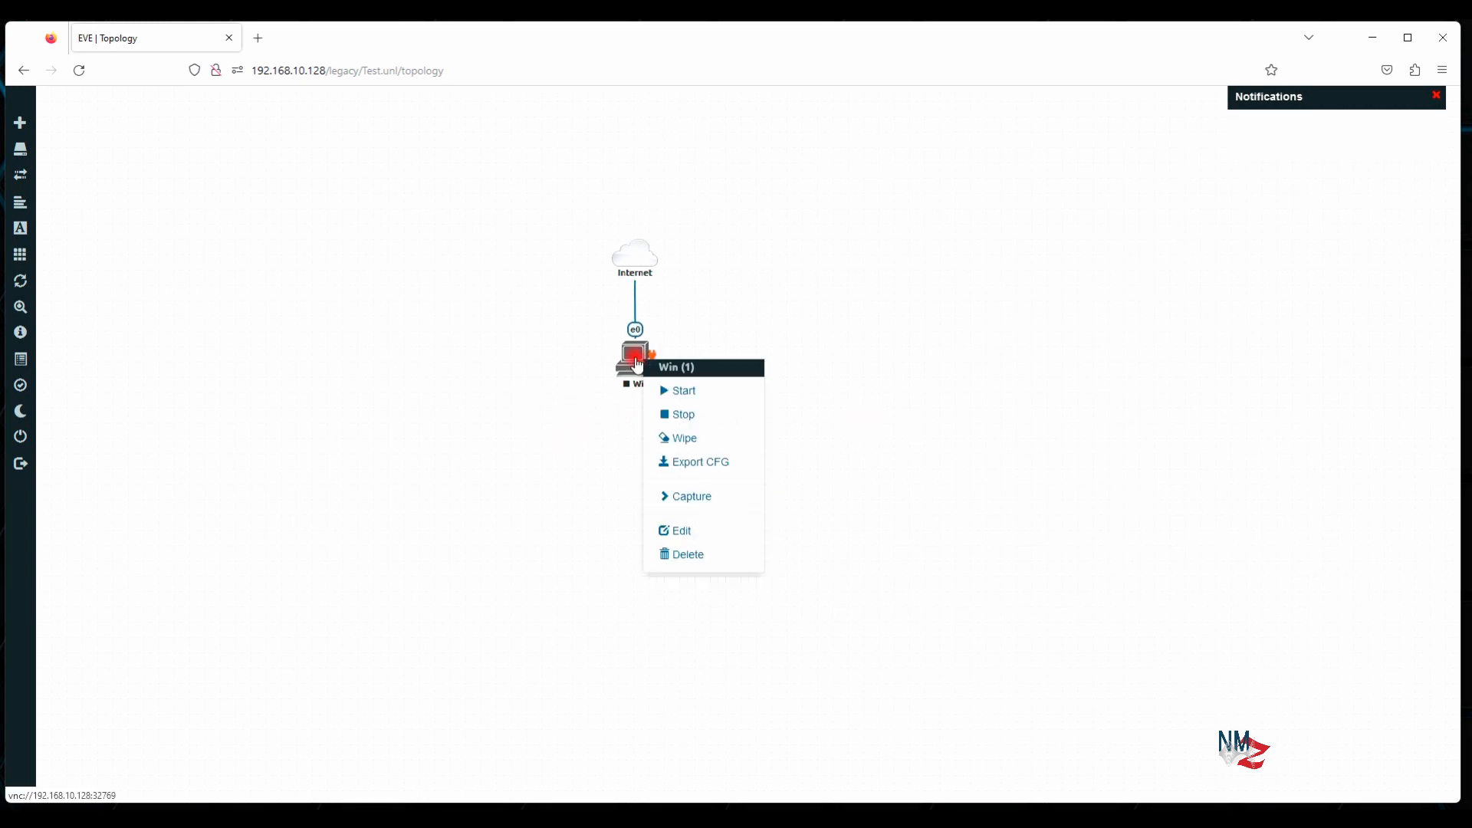
left_click(685, 437)
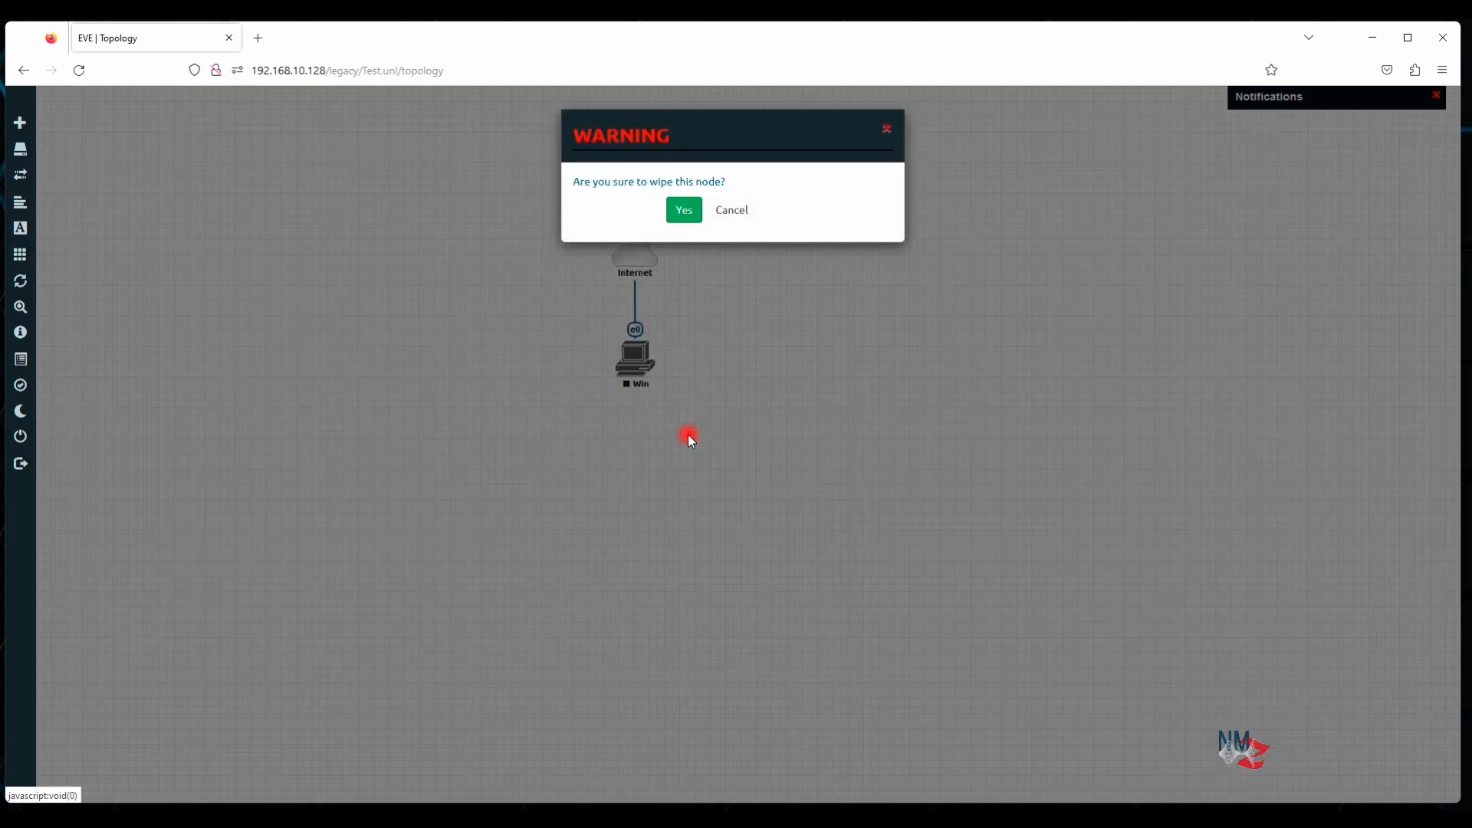
left_click(684, 211)
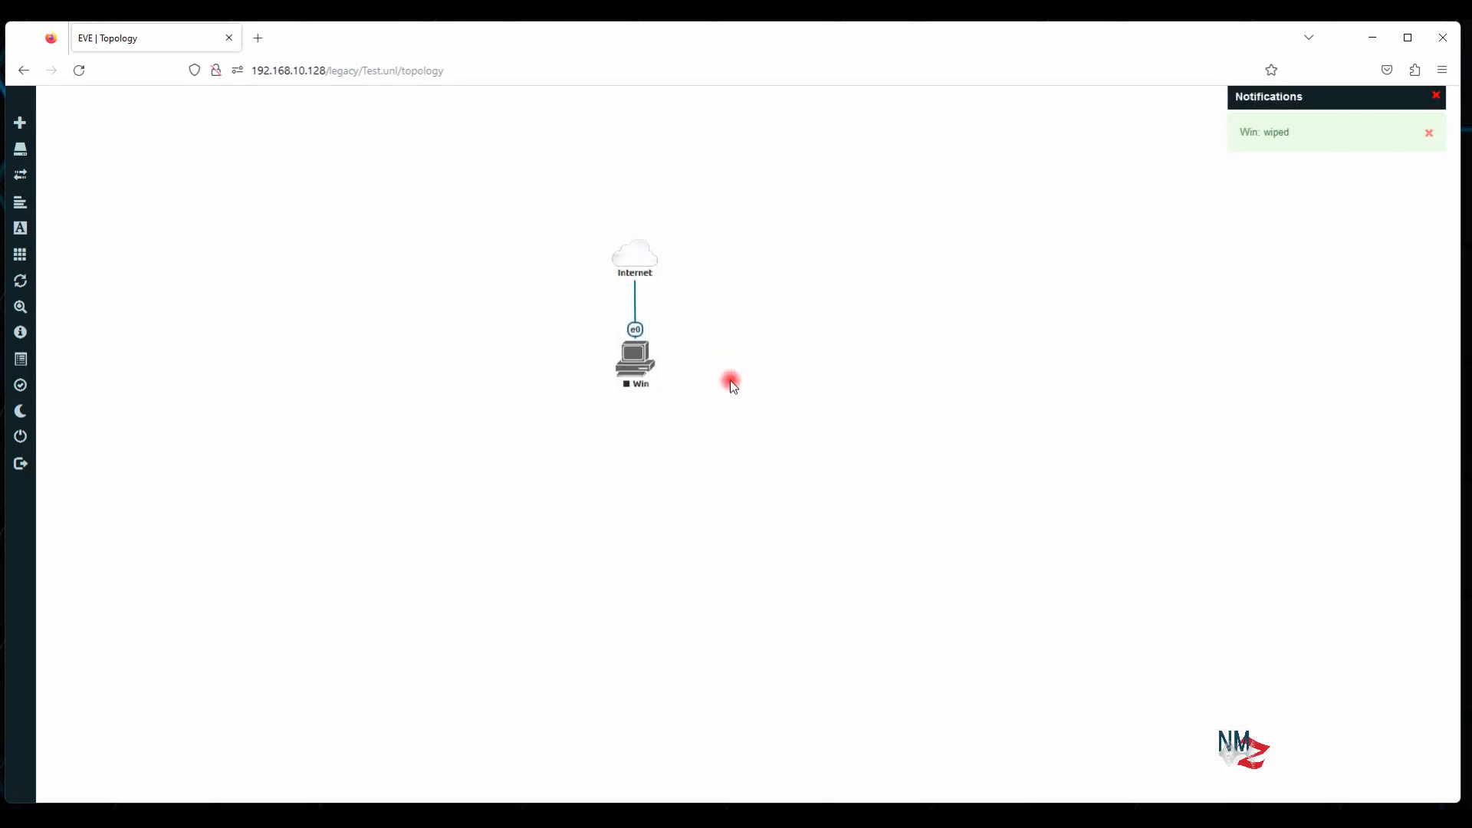
right_click(639, 354)
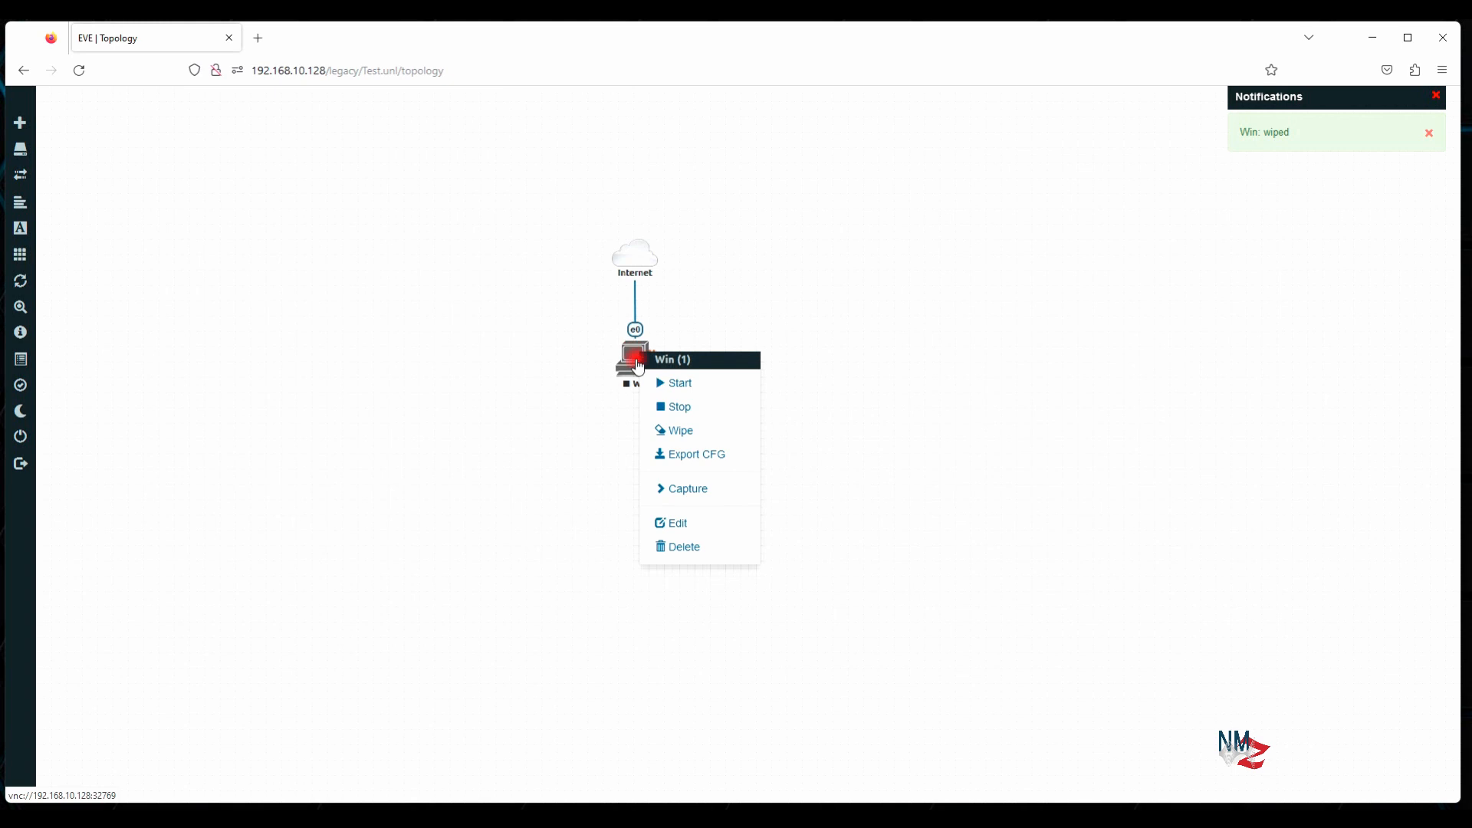
left_click(685, 384)
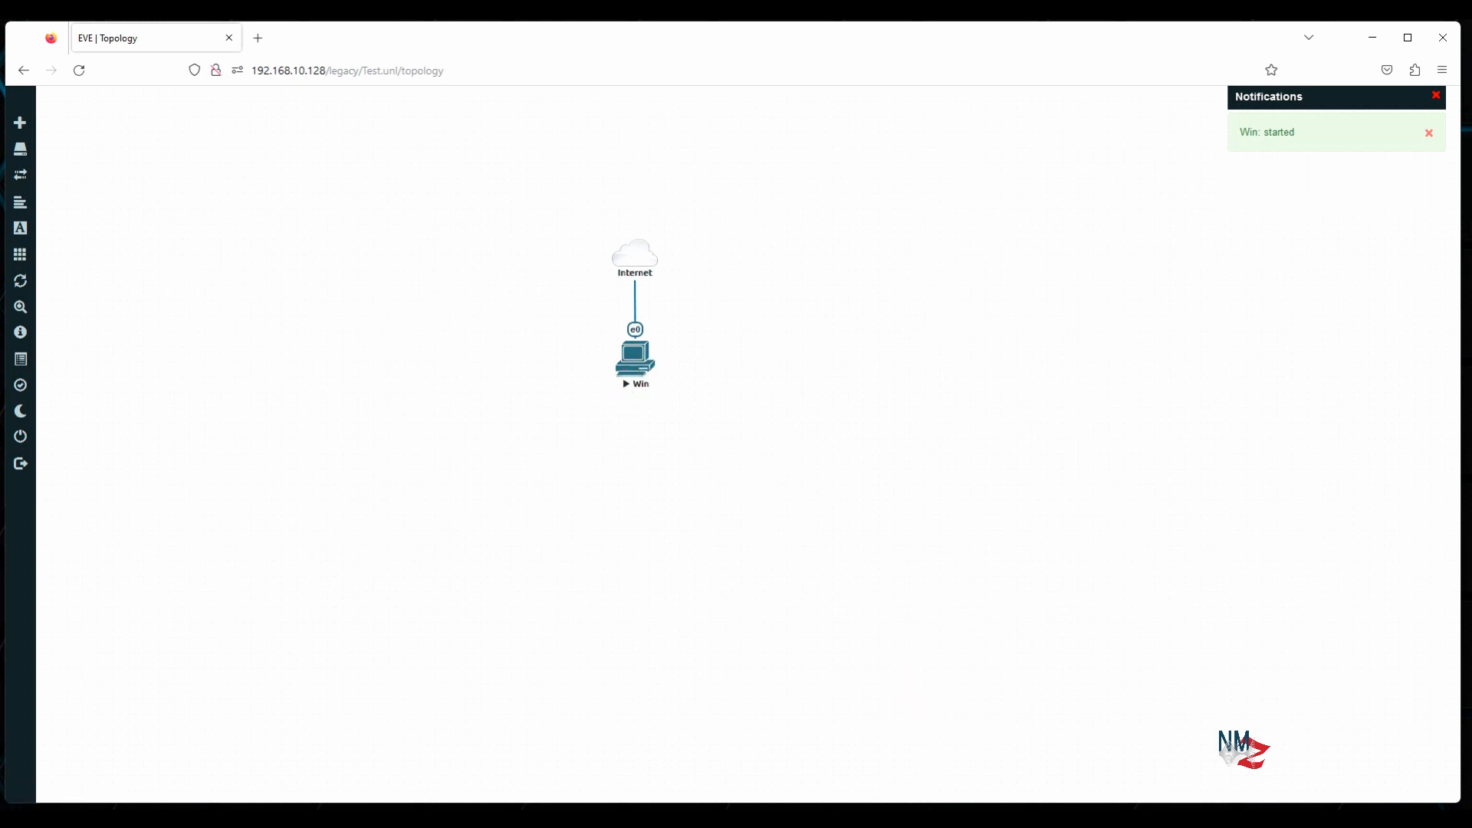
Connect to 192.168.10.128:32769 from the VNC address book and position the session window
mouse_move(909, 813)
left_click(874, 756)
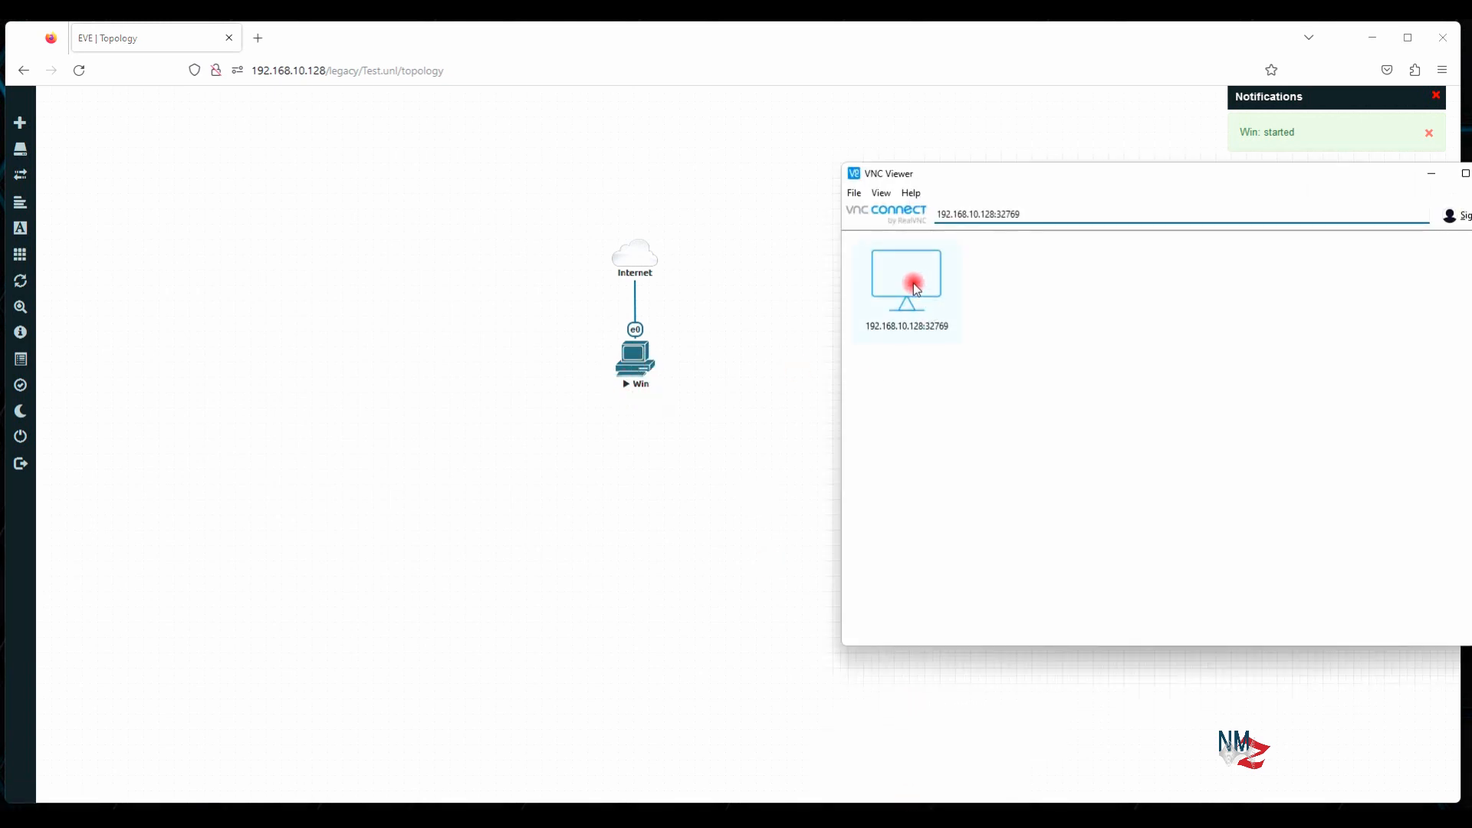
double_click(920, 300)
left_click_drag(1001, 154, 1202, 146)
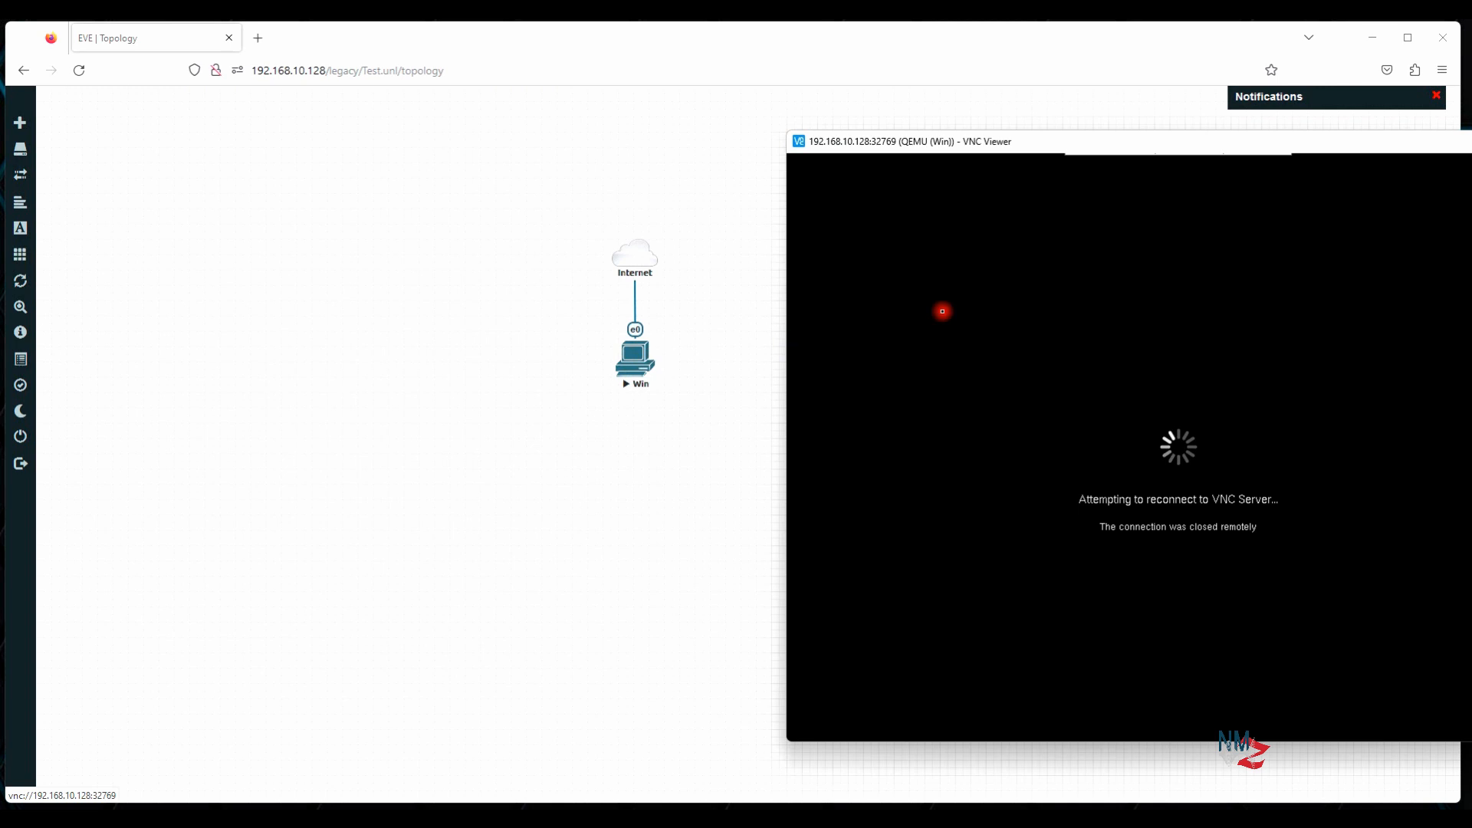
left_click_drag(1305, 145, 925, 414)
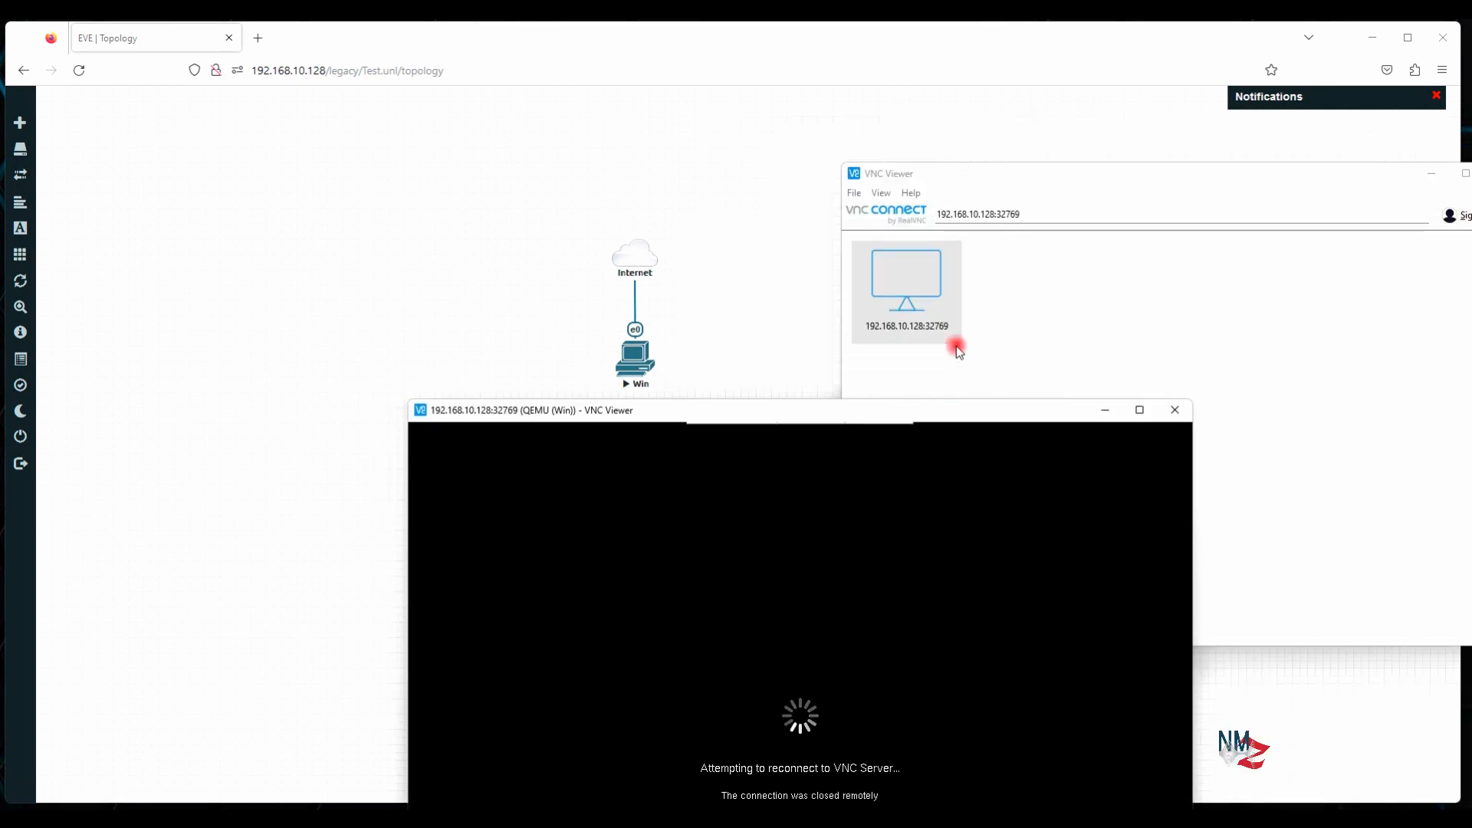
left_click_drag(933, 414, 1048, 135)
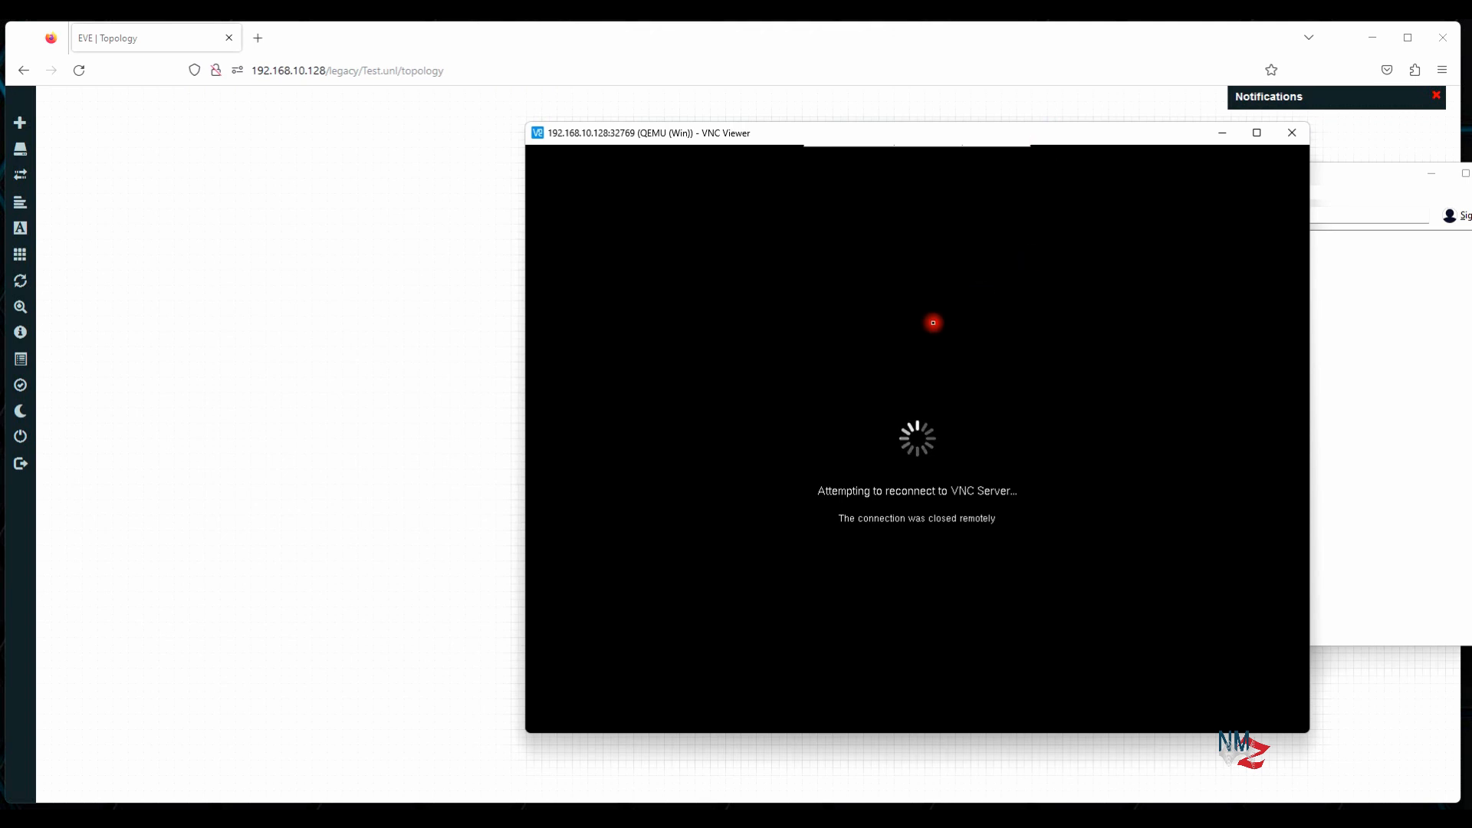
Disconnect the stale VNC session, reconnect to 192.168.10.128:32769, and minimize the address book
left_click(1020, 158)
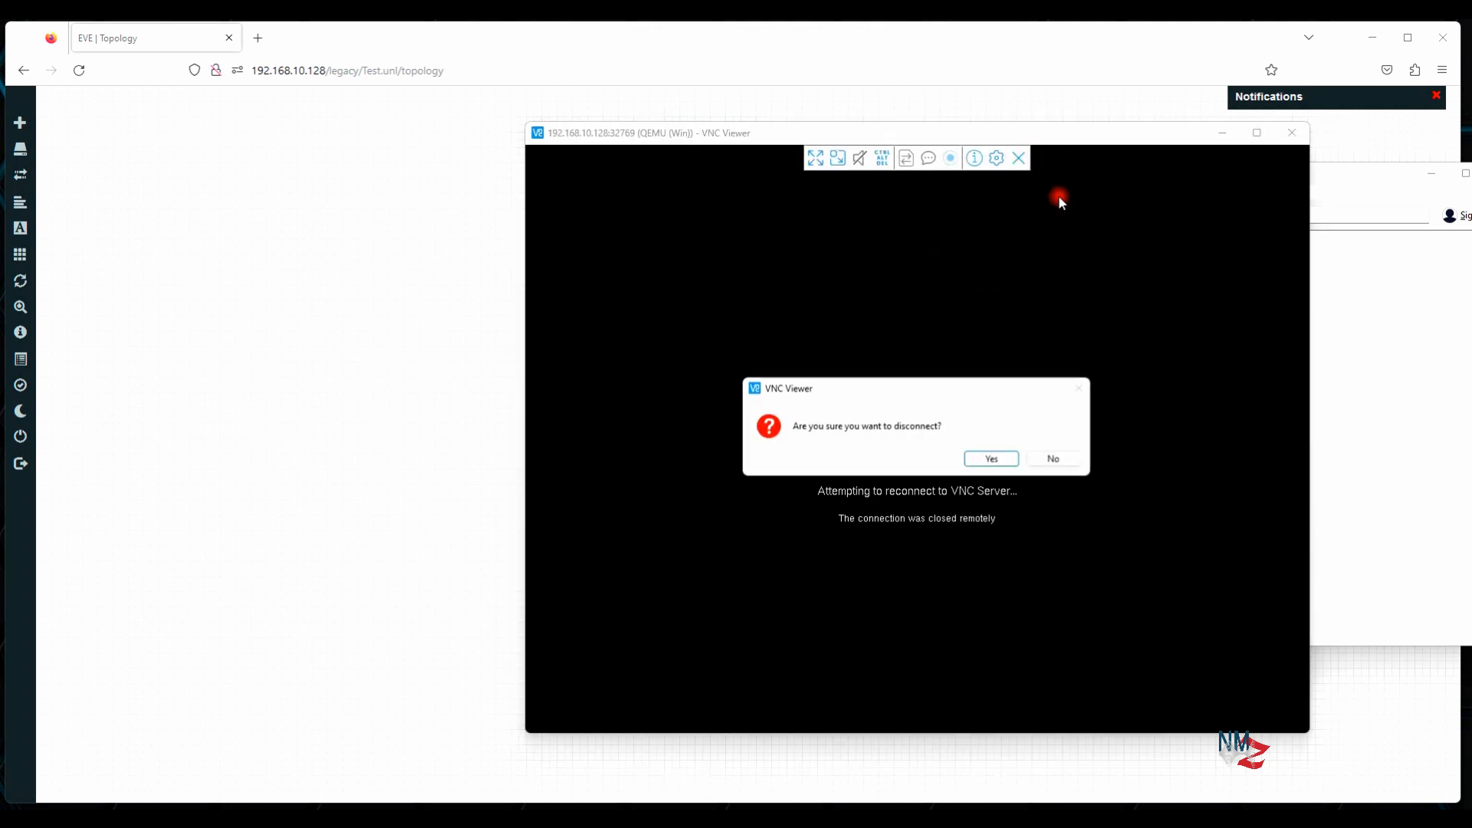
left_click(995, 459)
double_click(919, 295)
left_click_drag(855, 115, 1186, 110)
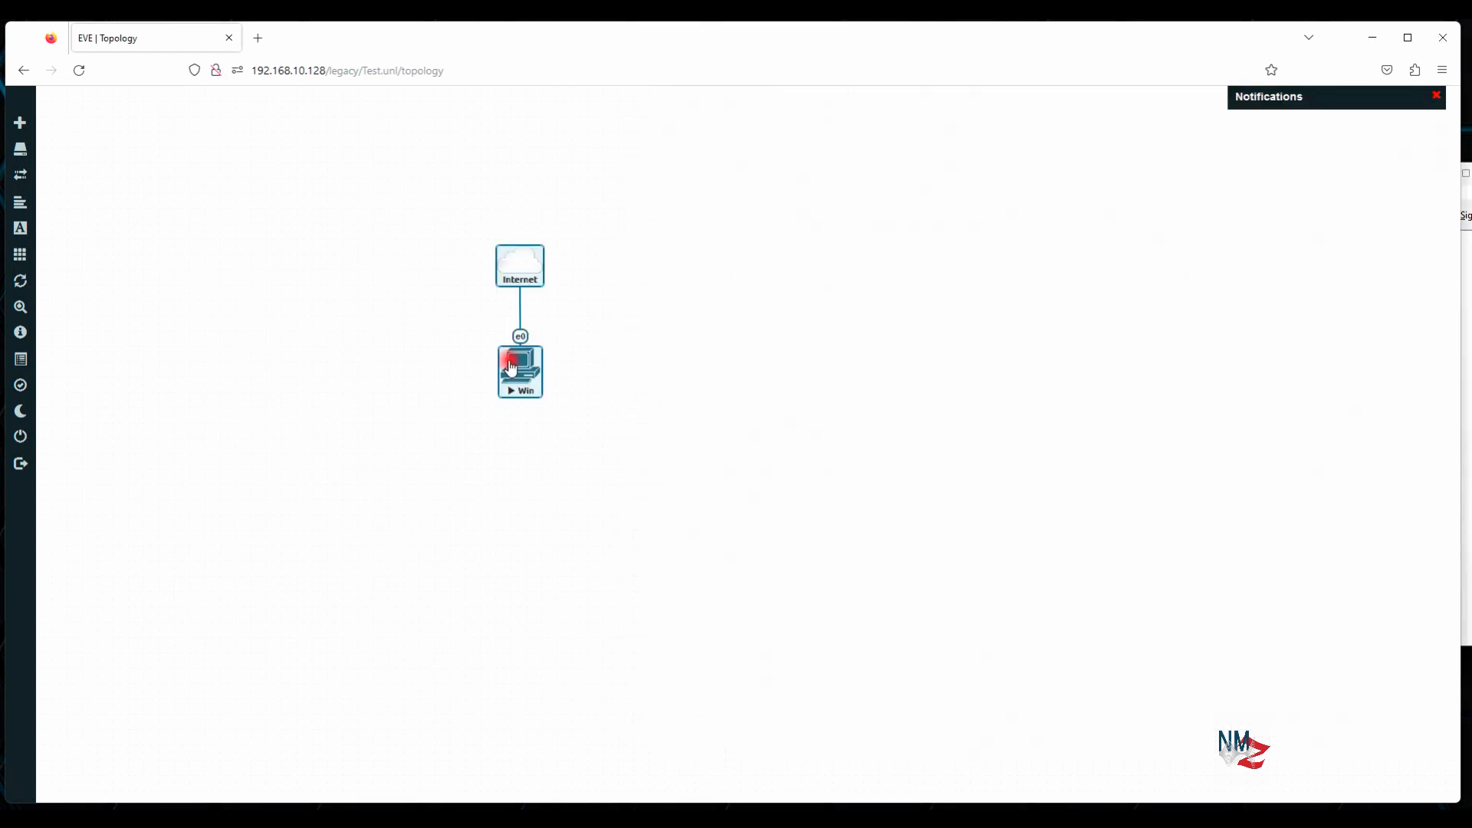
left_click(1437, 174)
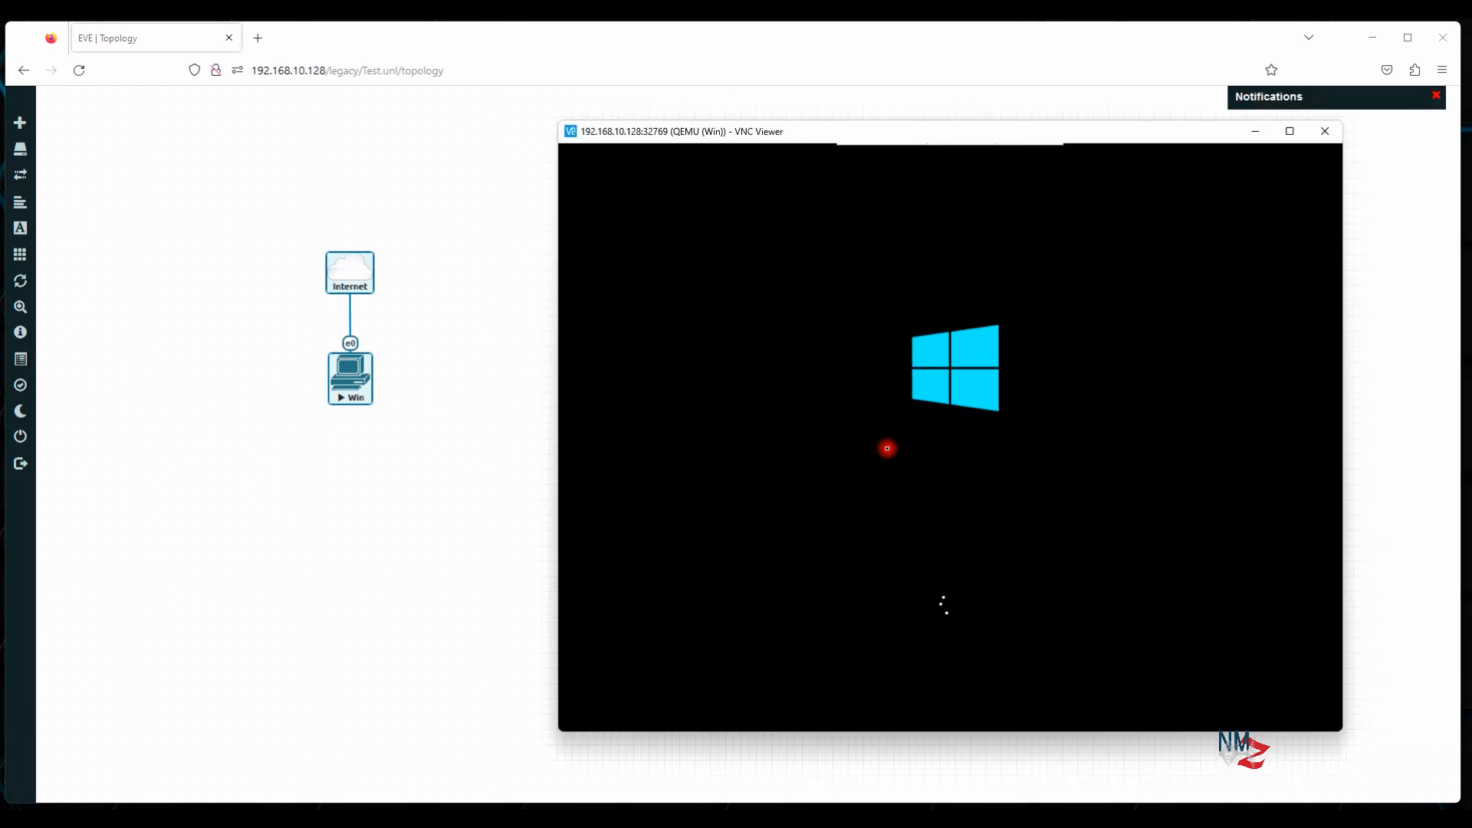
Check the Win node in the topology, then bring back the VNC console showing the Windows lock screen
left_click(477, 509)
right_click(349, 366)
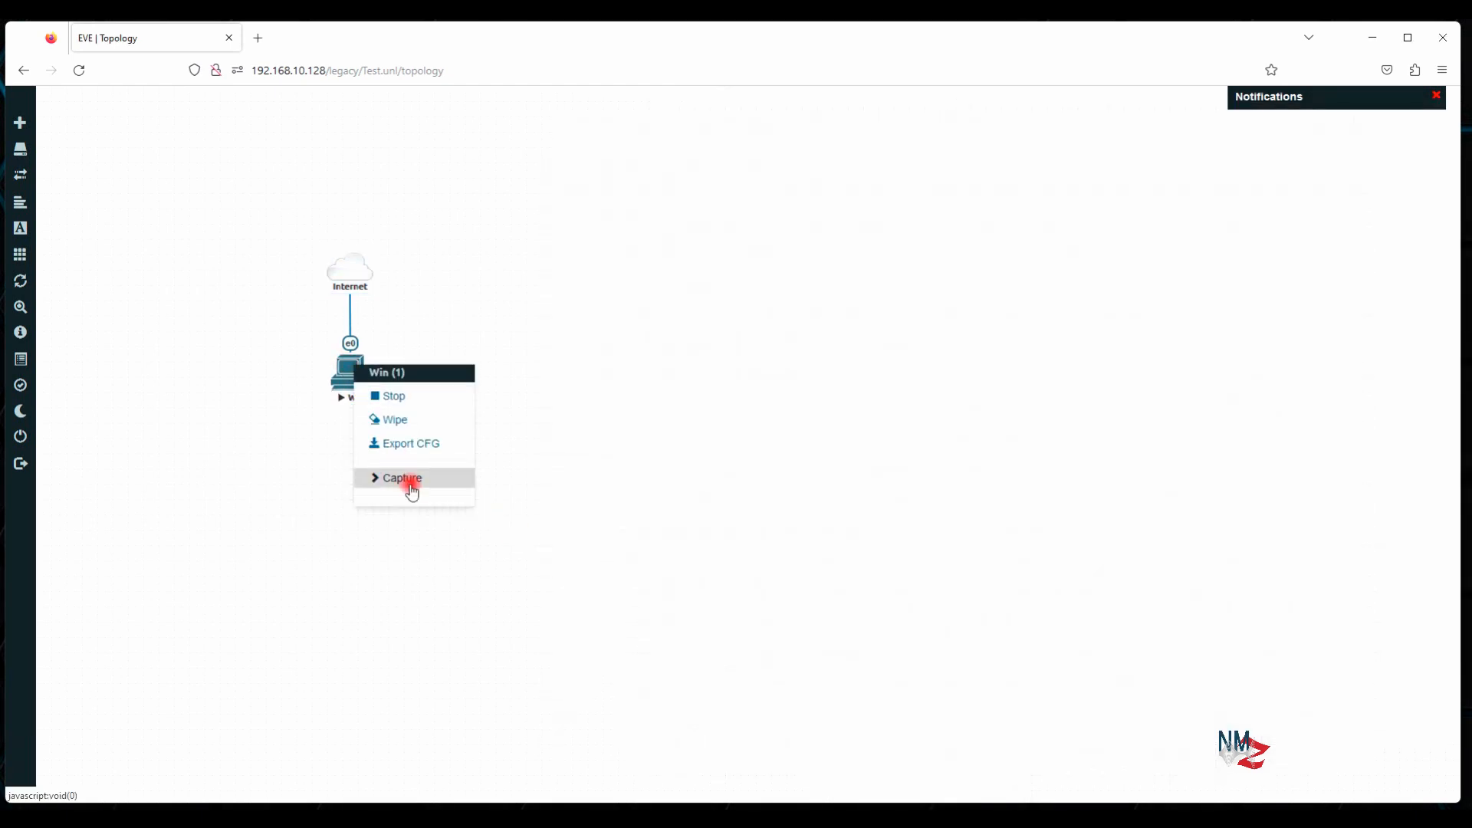
left_click(383, 396)
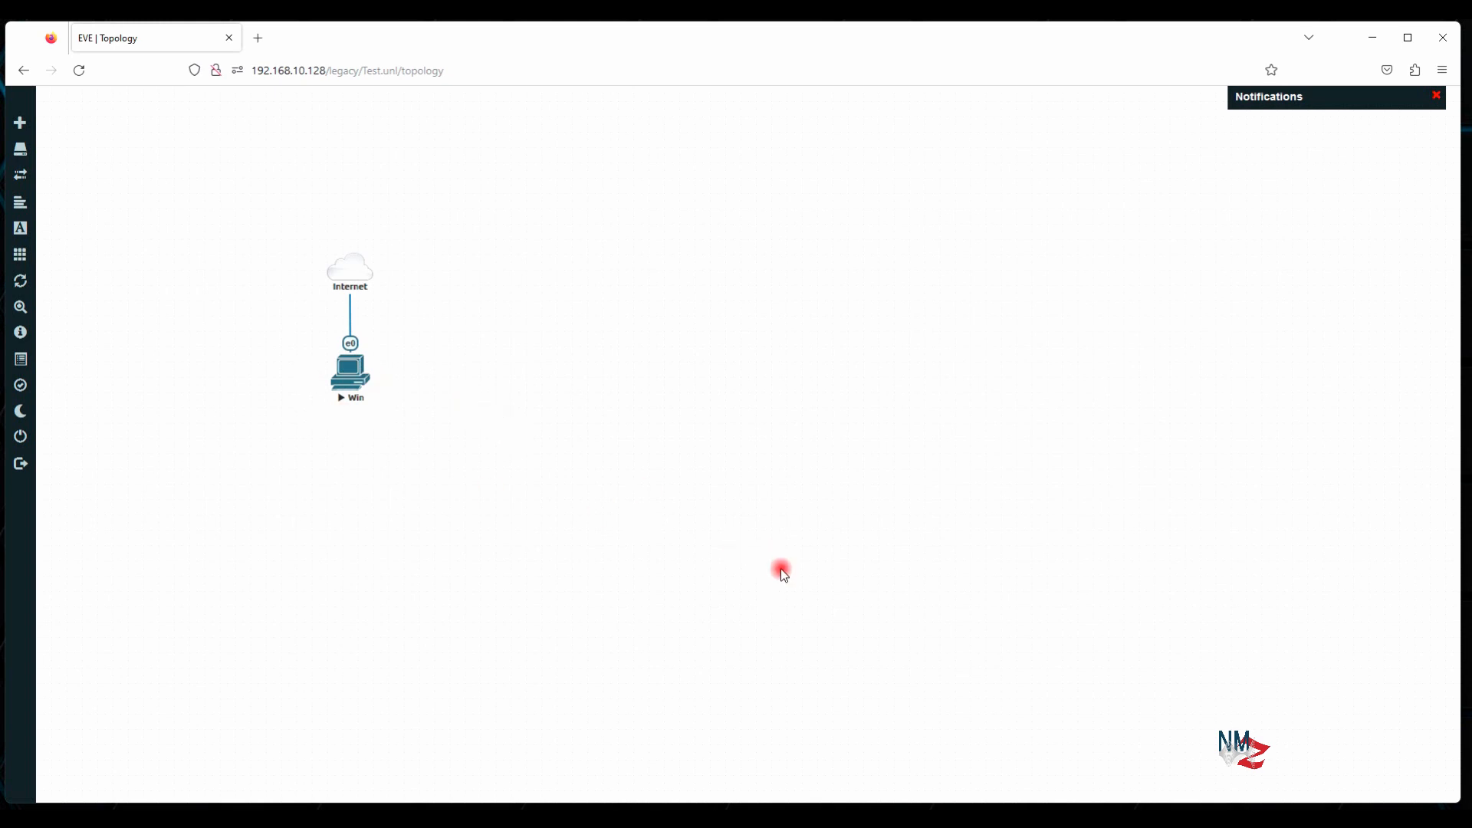
mouse_move(921, 816)
left_click(975, 760)
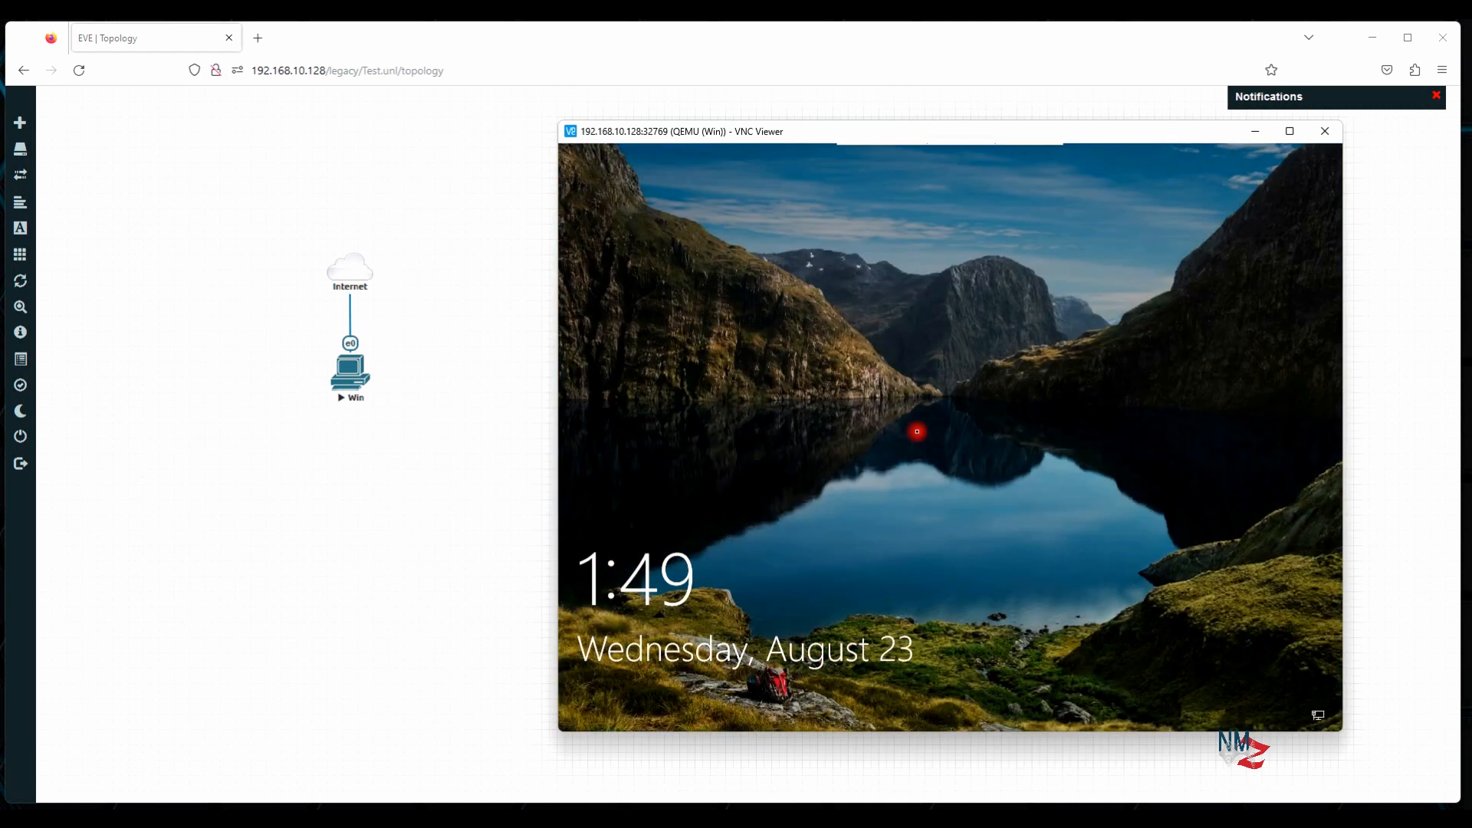
Sign in to Windows with the account password and close the Activation needed notice
left_click(918, 431)
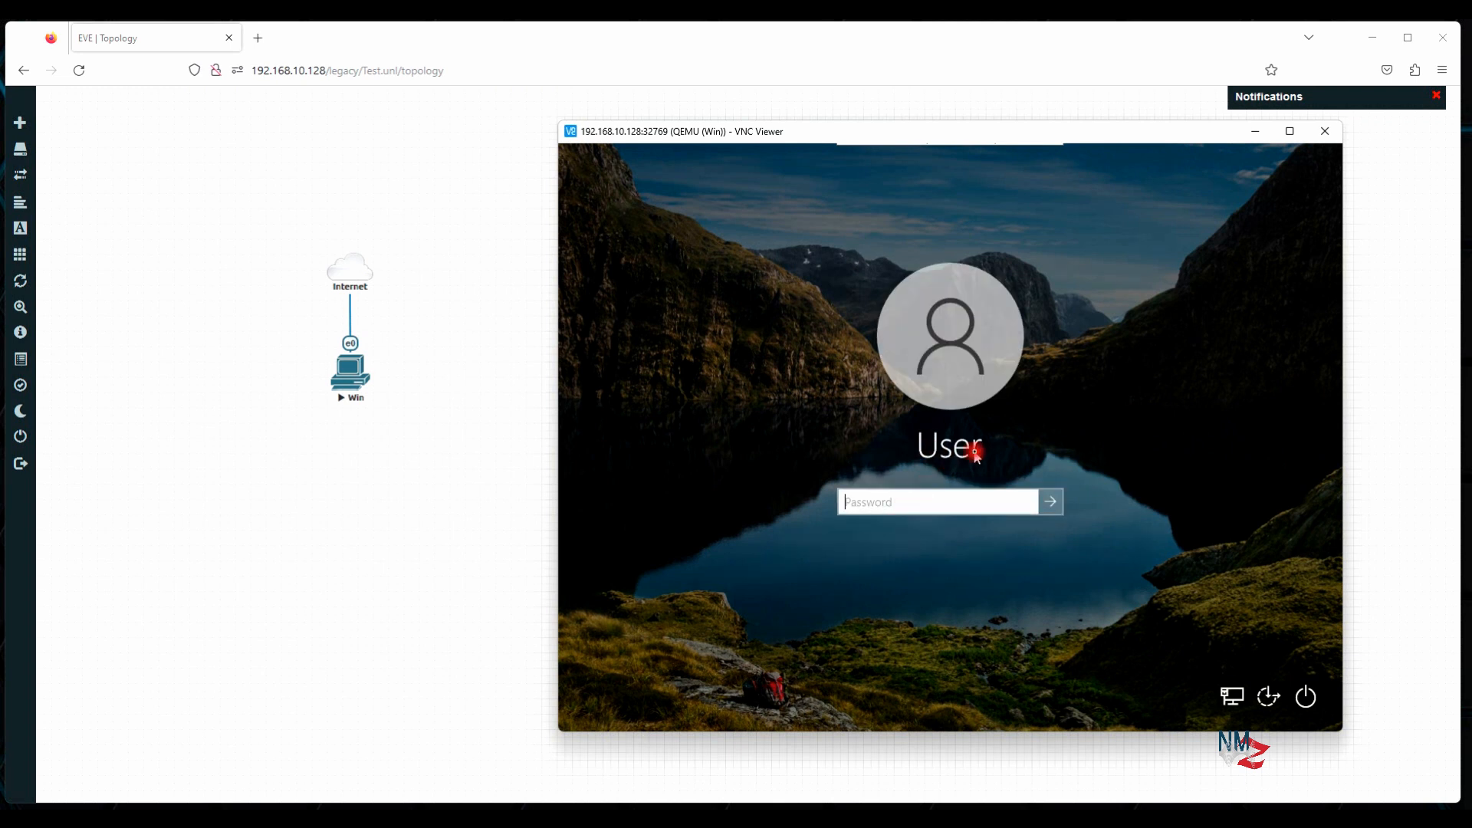
type("••••")
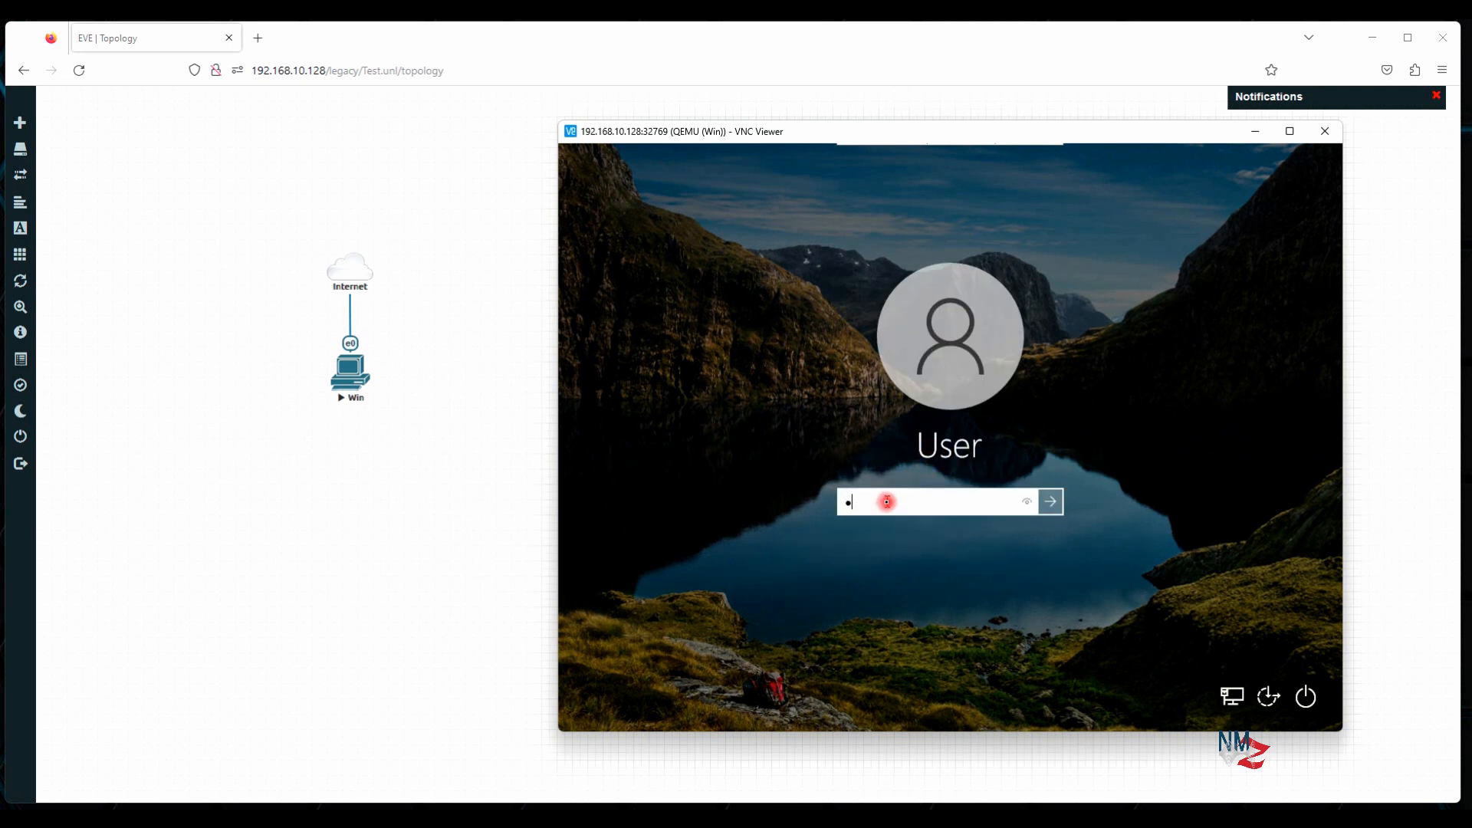
key("Return")
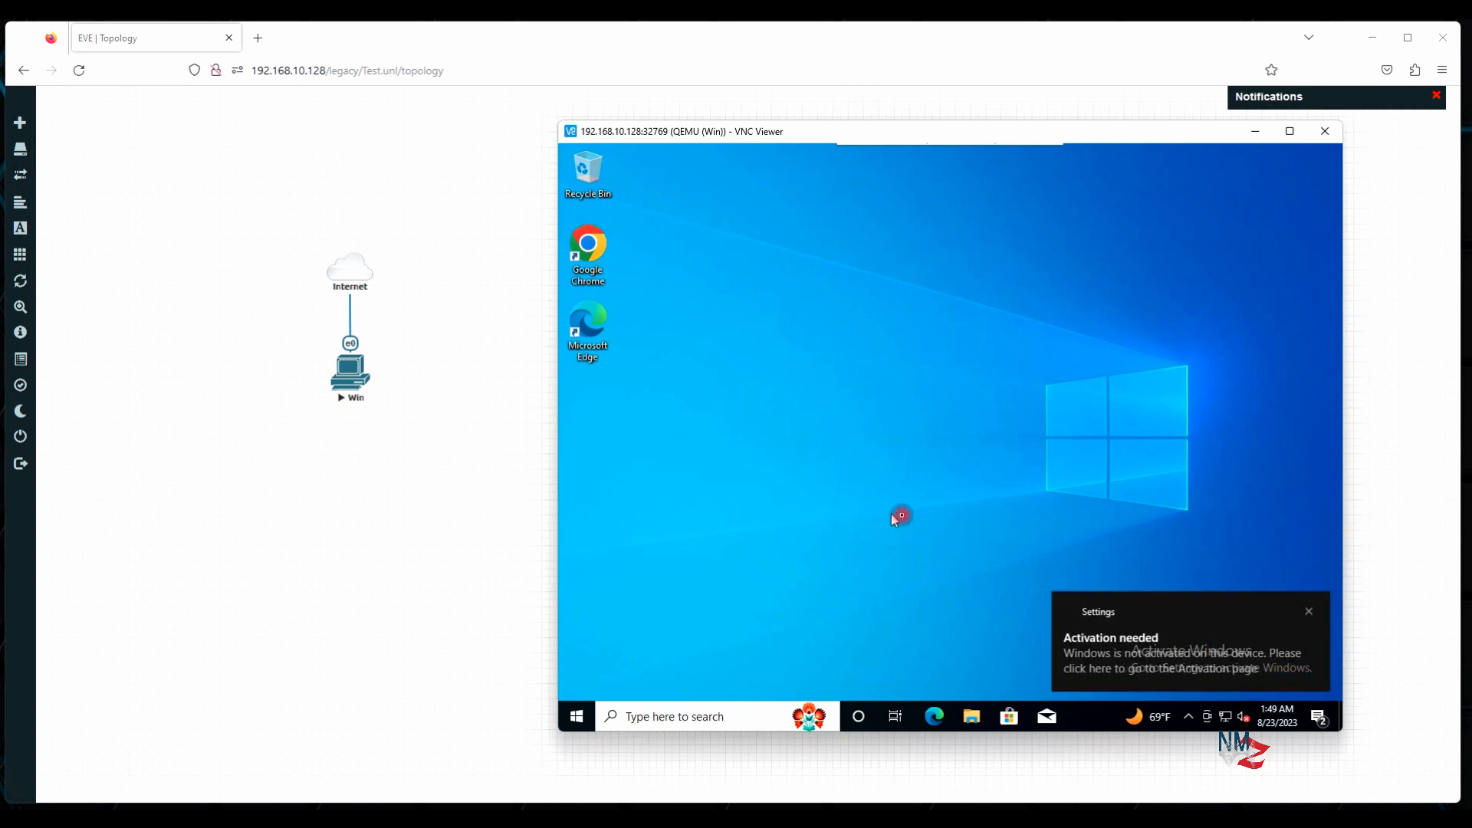
left_click(1309, 611)
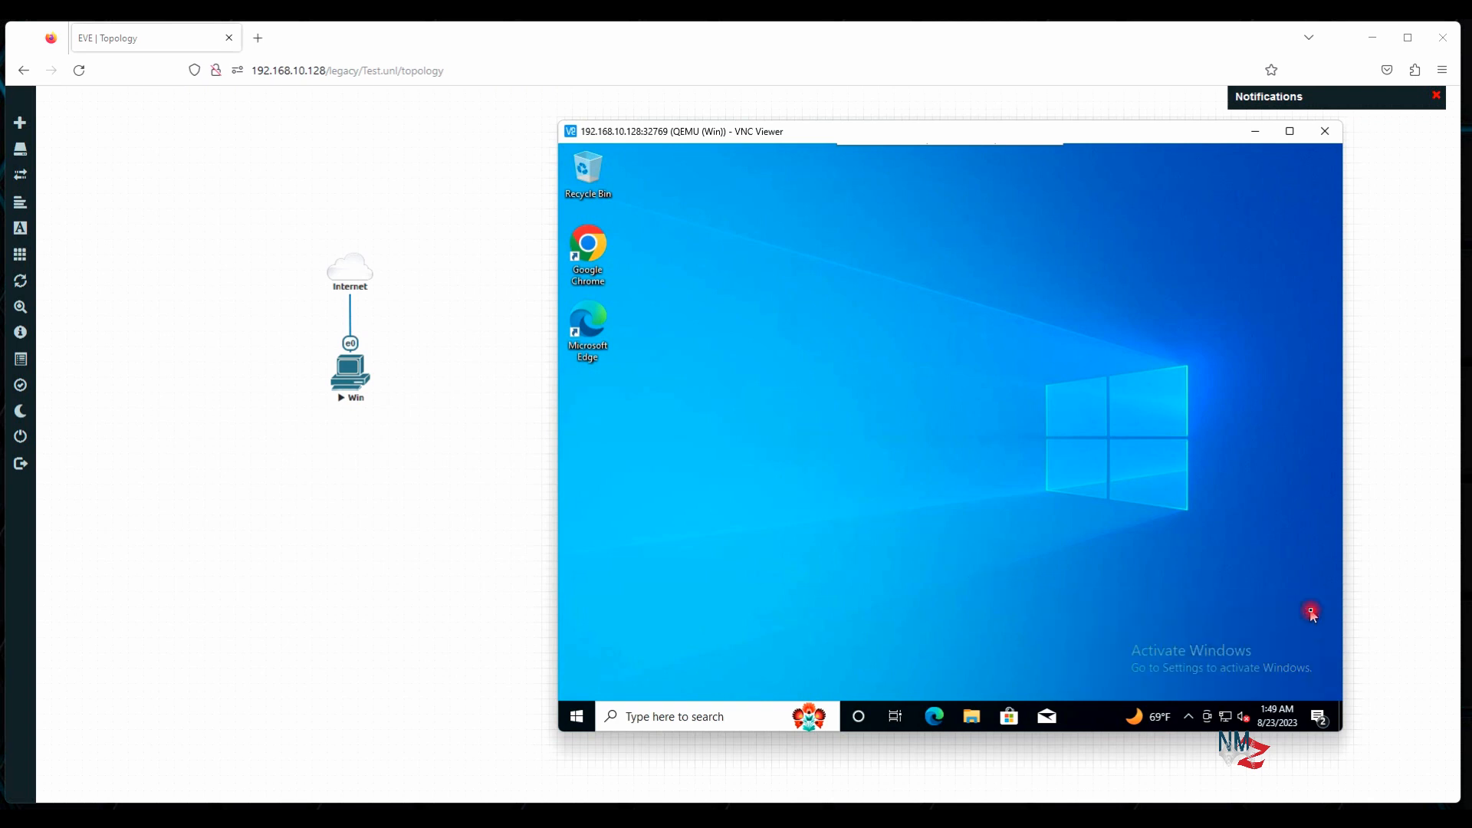
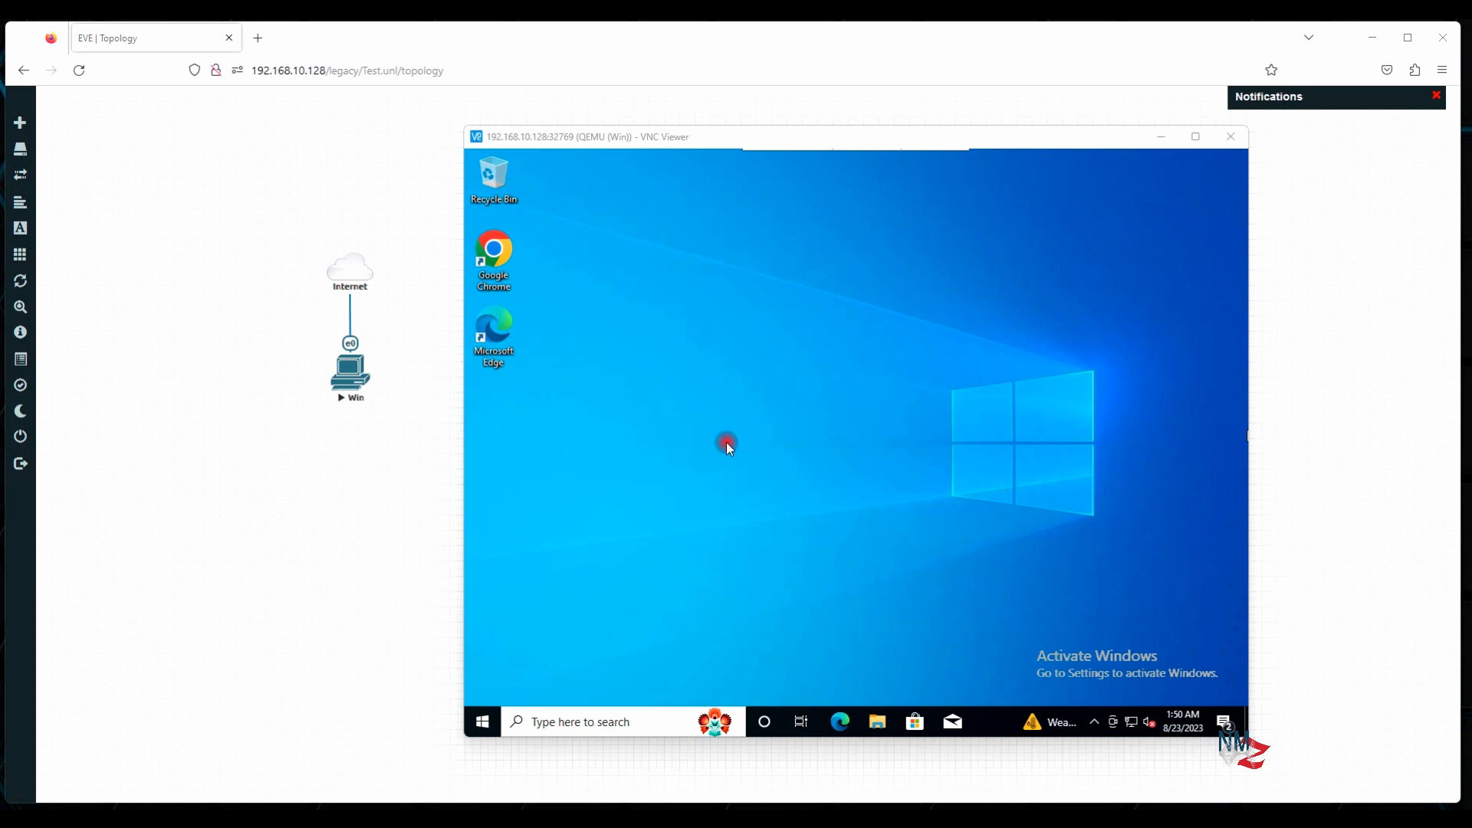
Bring up the PuTTY root terminal, then minimize Firefox, VNC Viewer, WinSCP and PuTTY to clear the desktop
left_click(1022, 816)
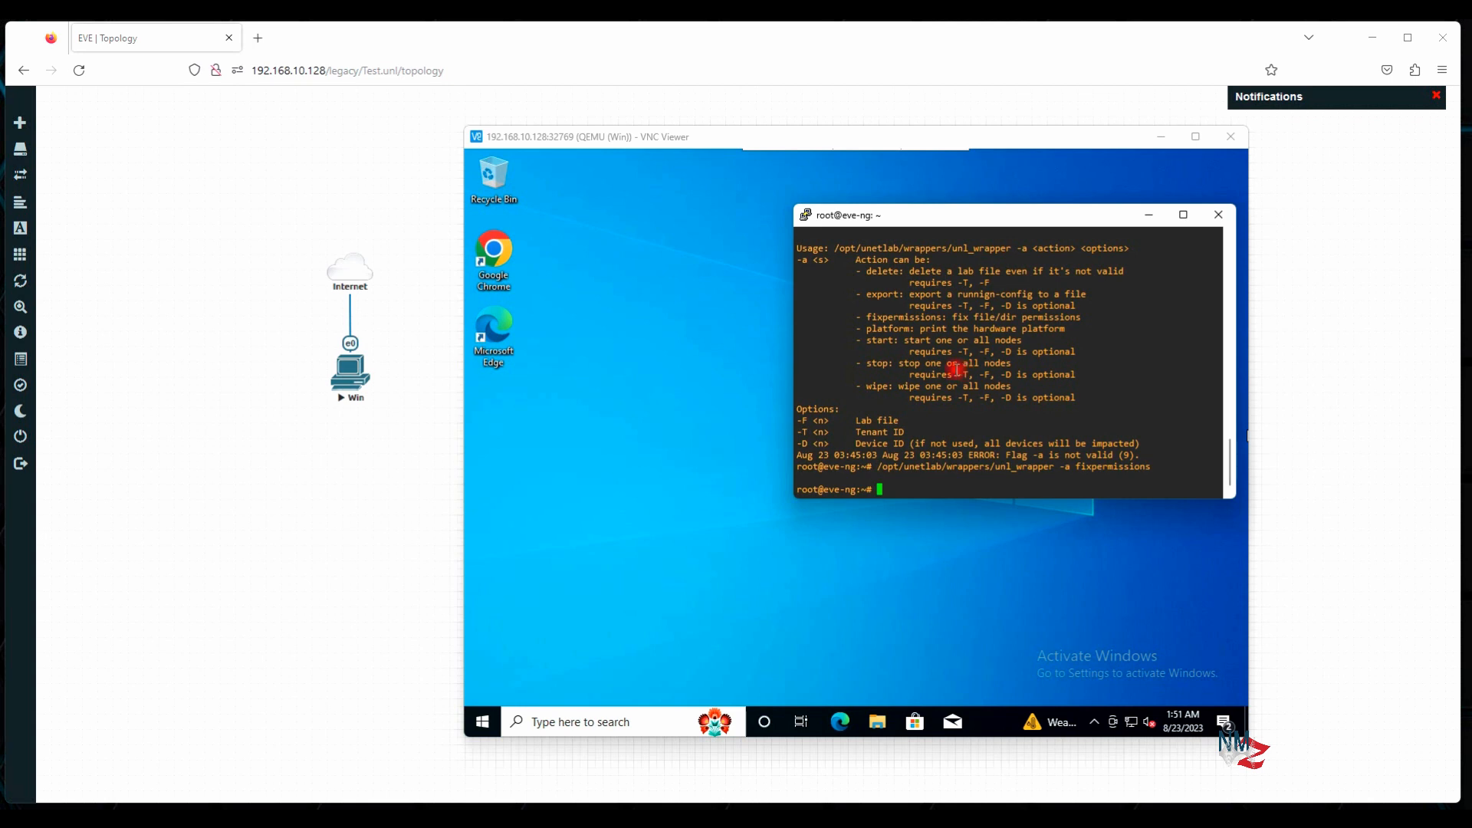
left_click(1373, 38)
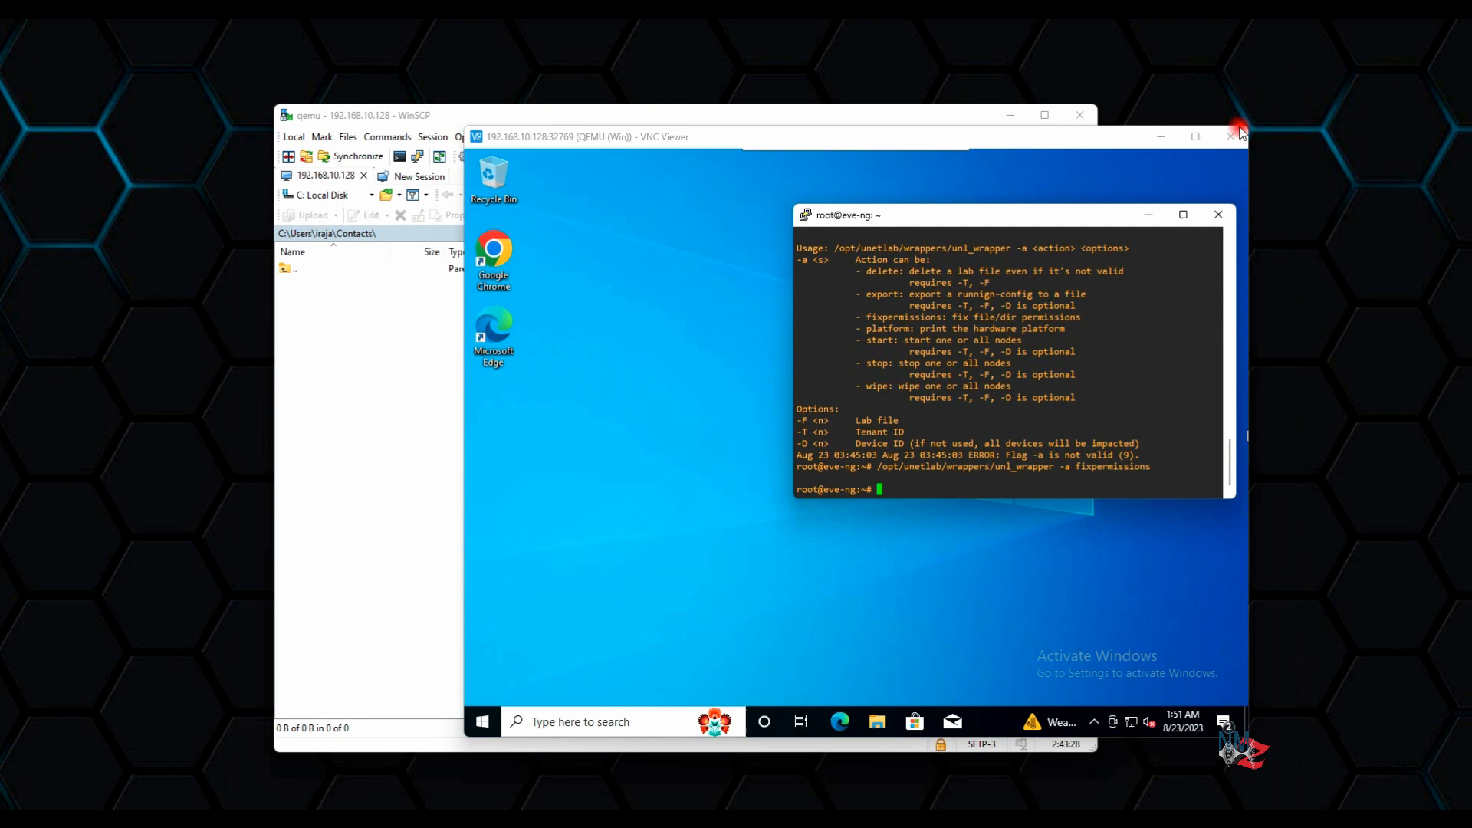
left_click(1161, 137)
left_click(1010, 115)
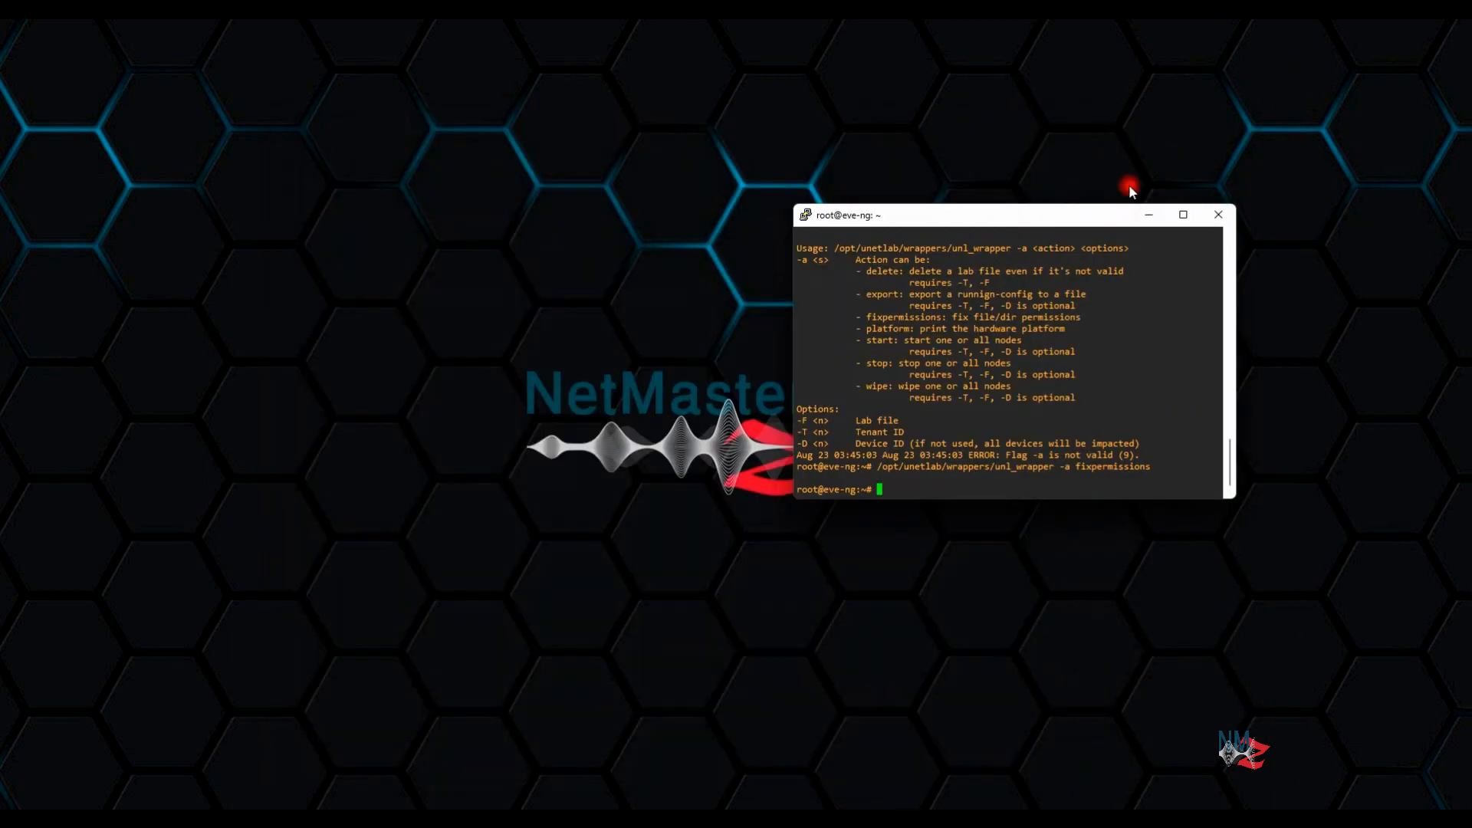
left_click(1149, 214)
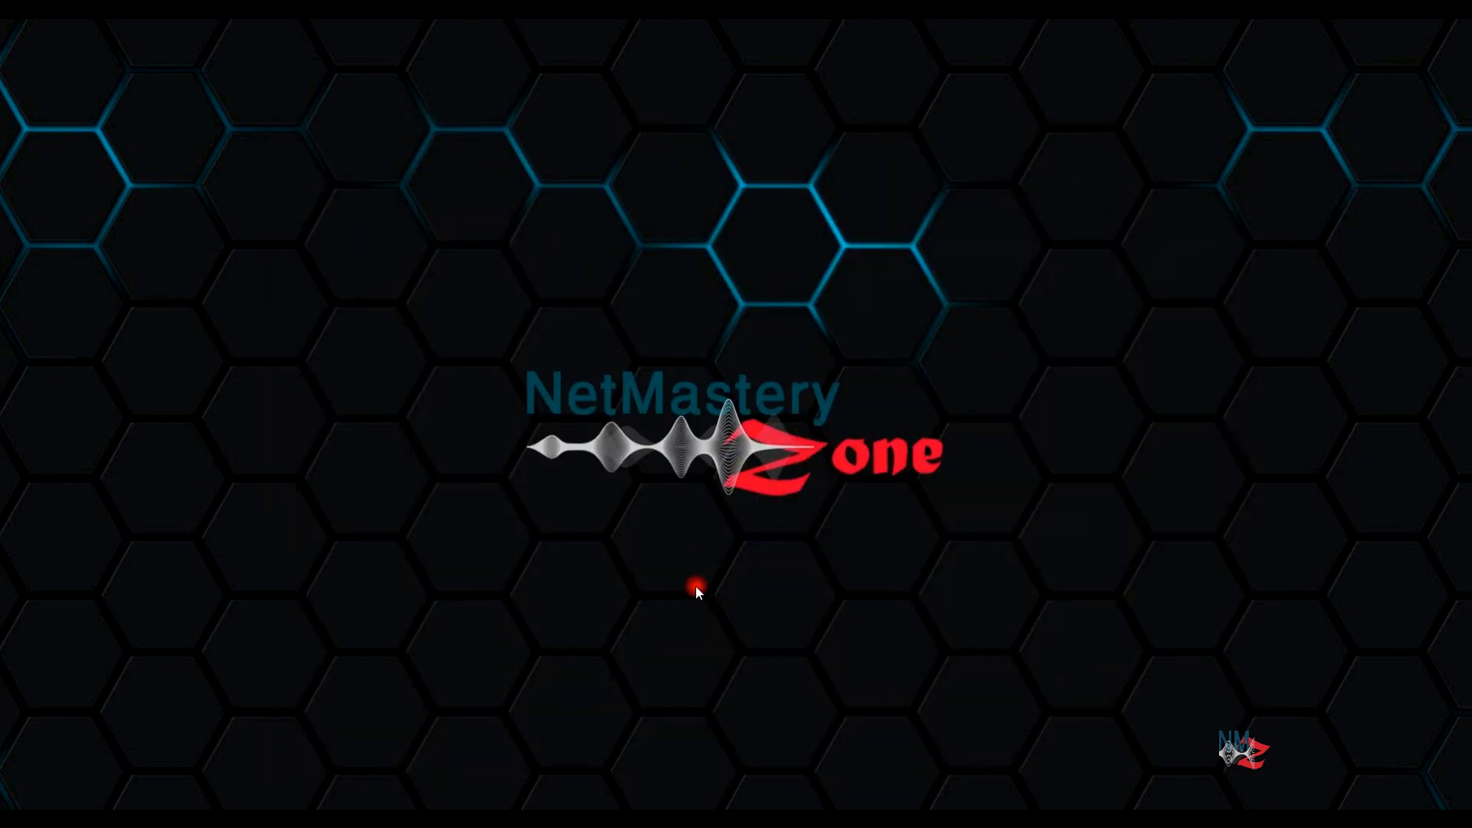